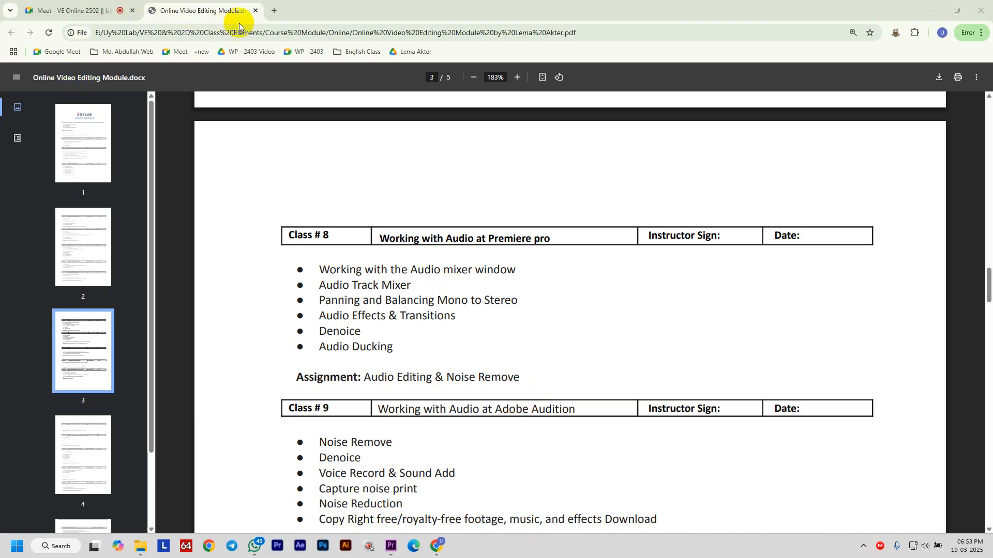
Open YouTube in a new browser tab and search it for "funny video".
click(274, 11)
text(youtube.com/results?search_query=bahubali+green+screen)
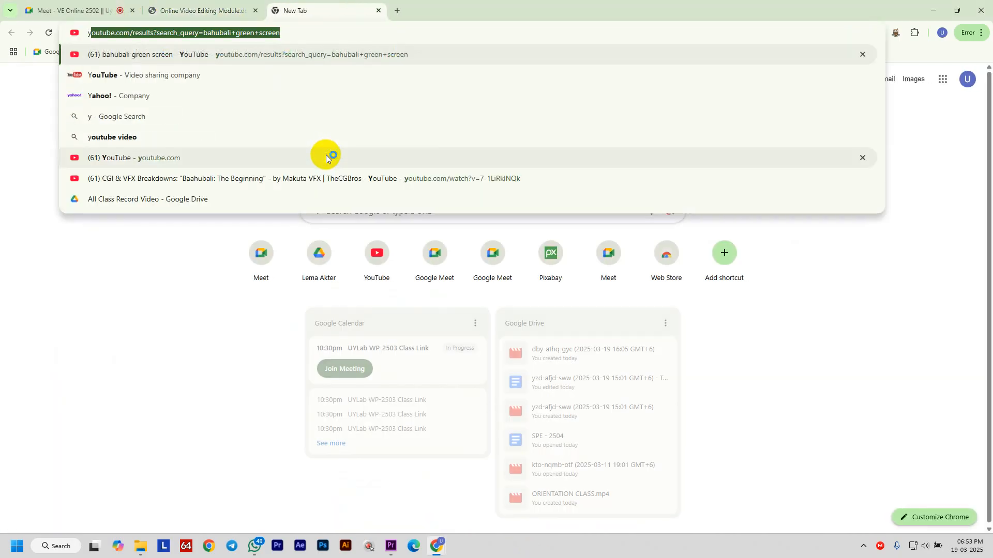
key(Return)
click(411, 82)
text(funn)
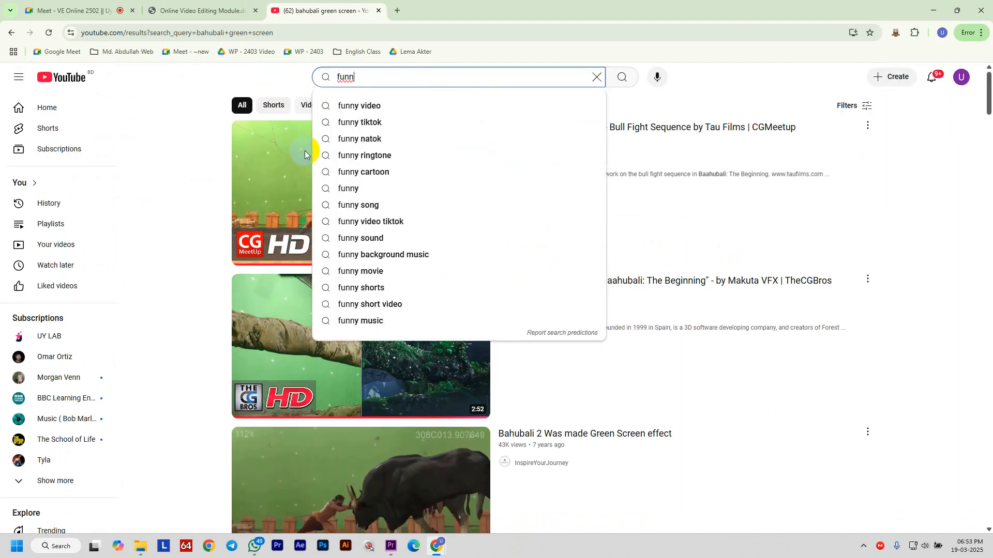
click(382, 106)
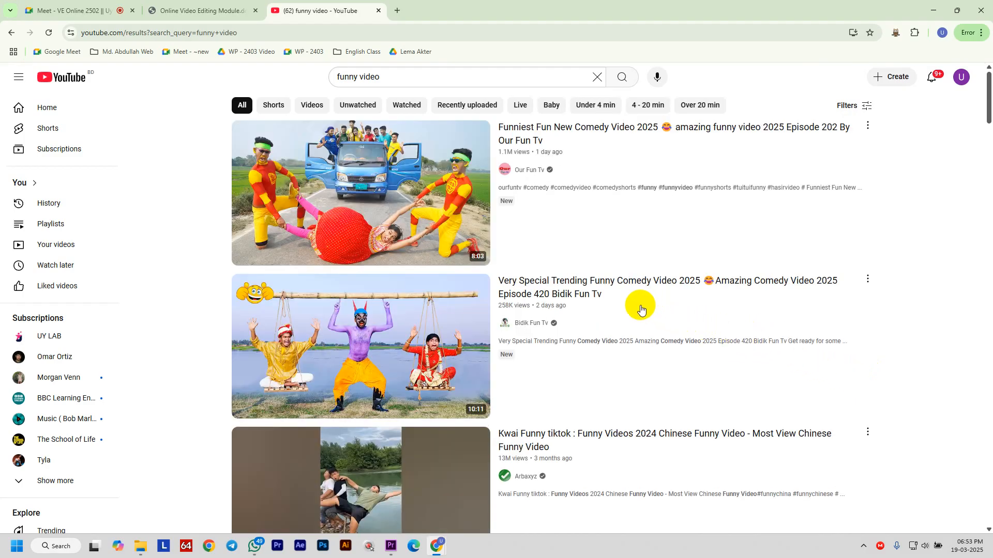
Browse the search results and open the video "TRY NOT TO LAUGH Challenge - Funny Baby Moments | Funny Videos".
mouse_move(361, 226)
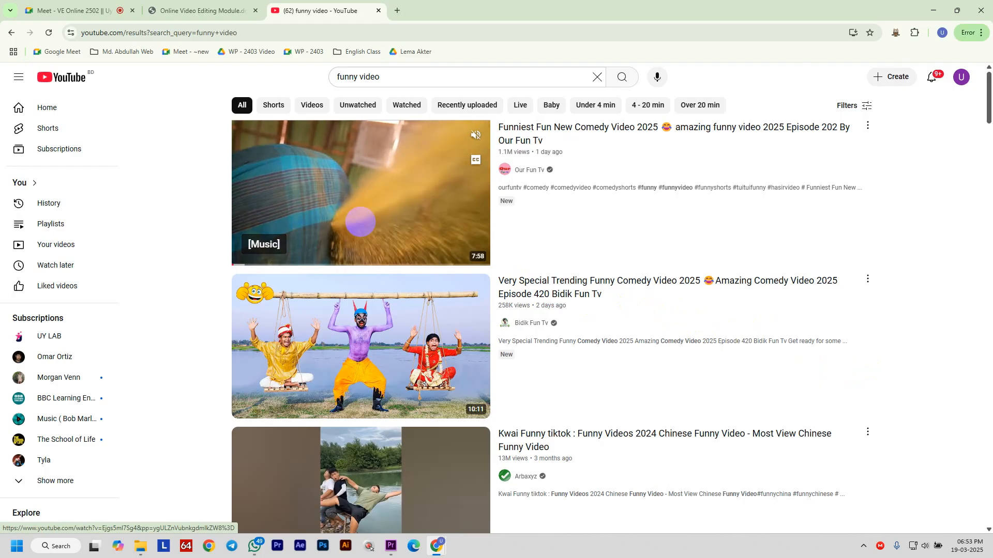
scroll(360, 226, down, 5)
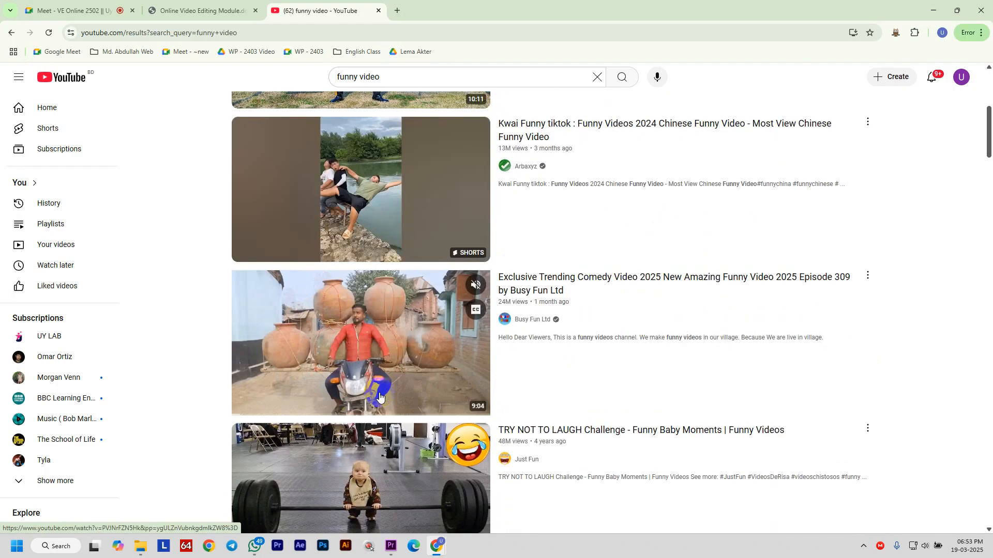
scroll(381, 390, down, 4)
click(371, 309)
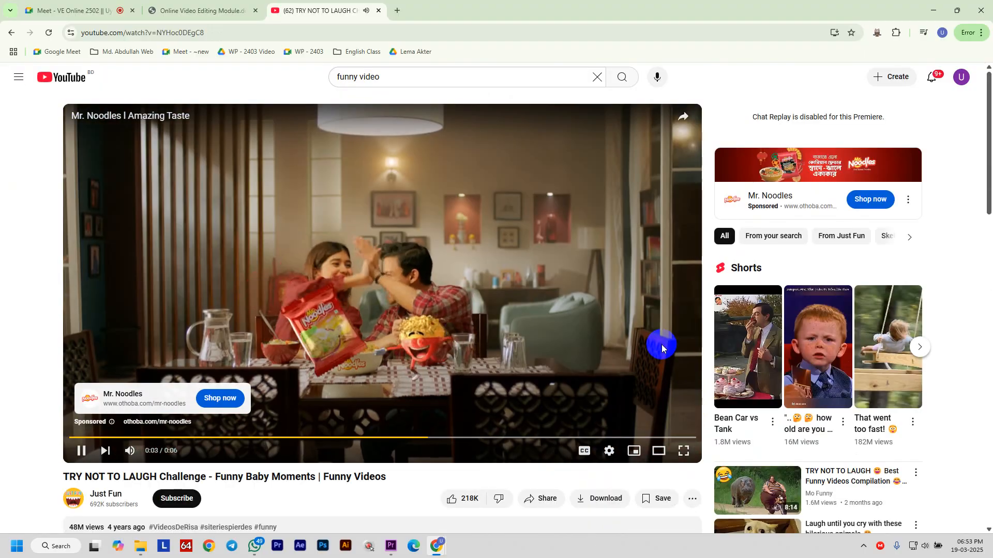
Play the first ten seconds of the funny baby video in short stretches, pausing between clips.
click(290, 239)
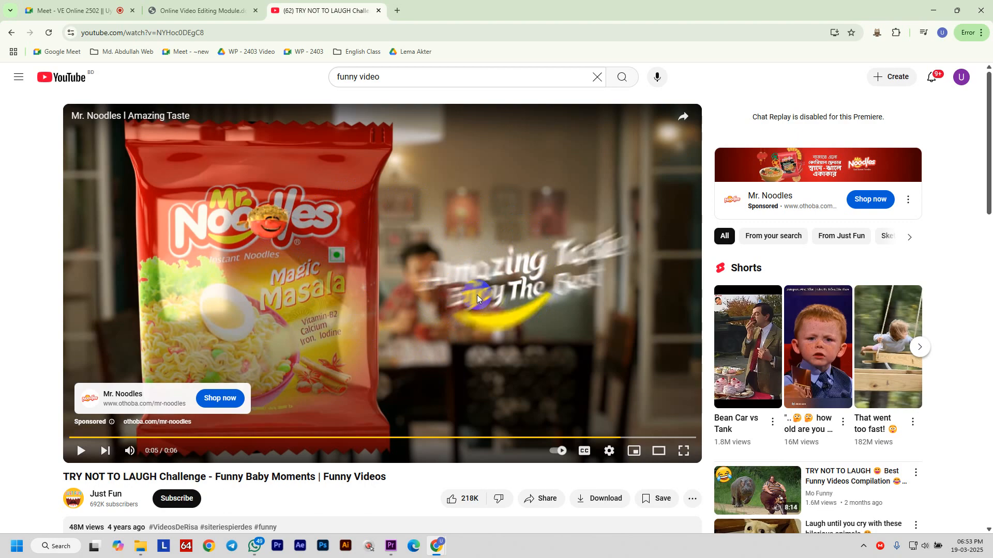
click(477, 295)
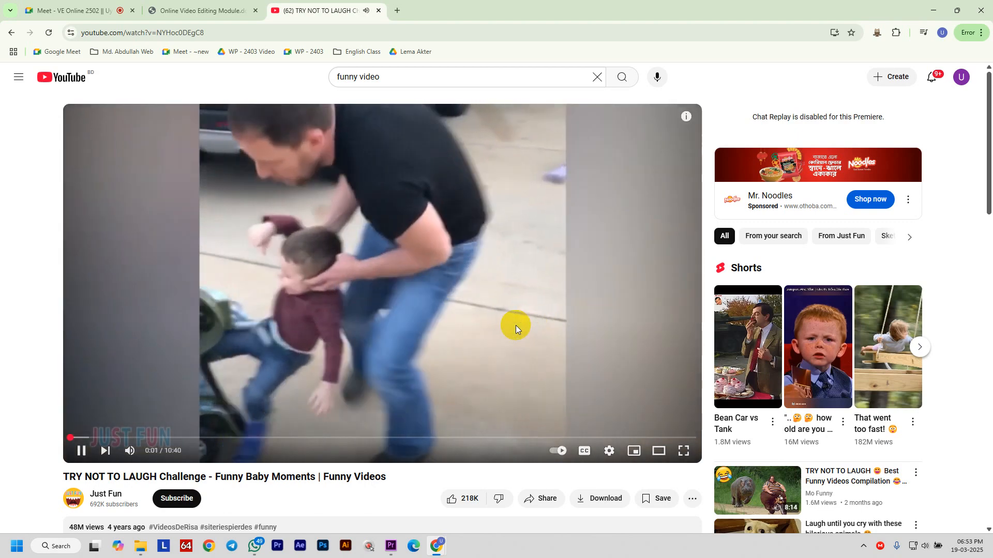
click(514, 329)
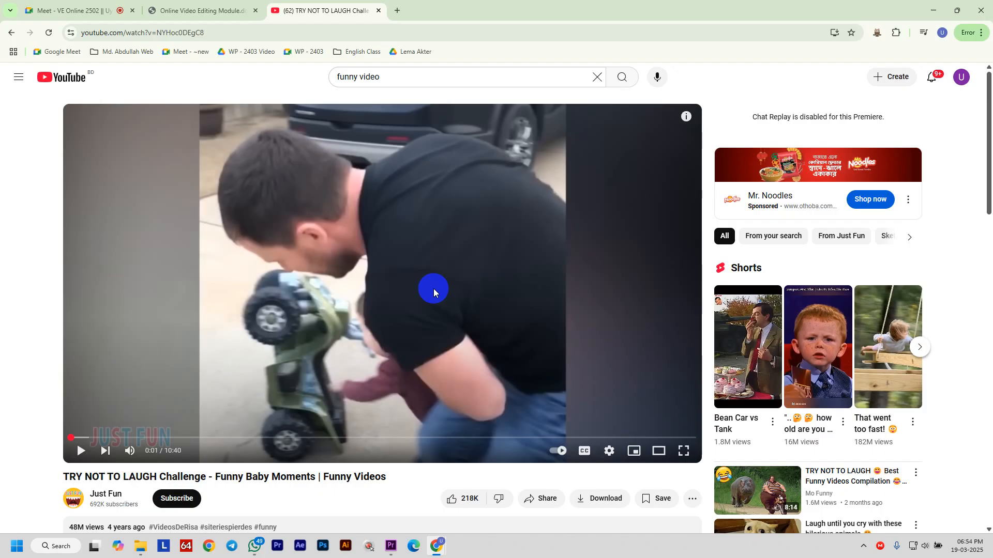
click(473, 268)
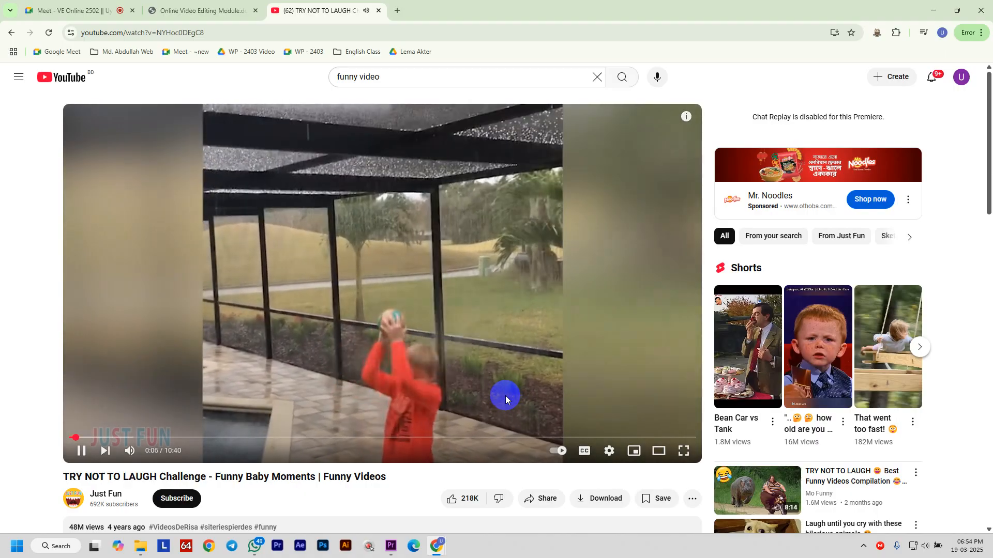
click(505, 395)
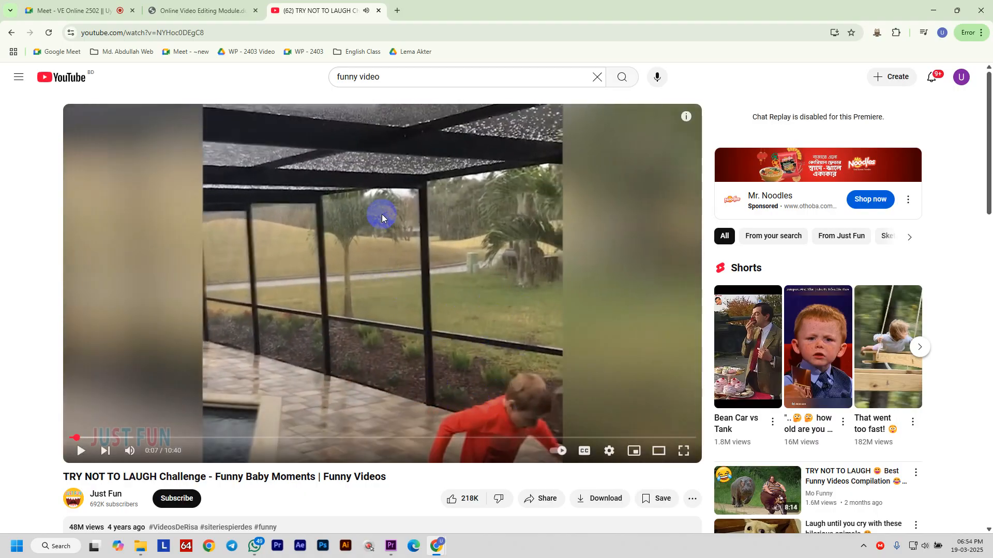
click(389, 347)
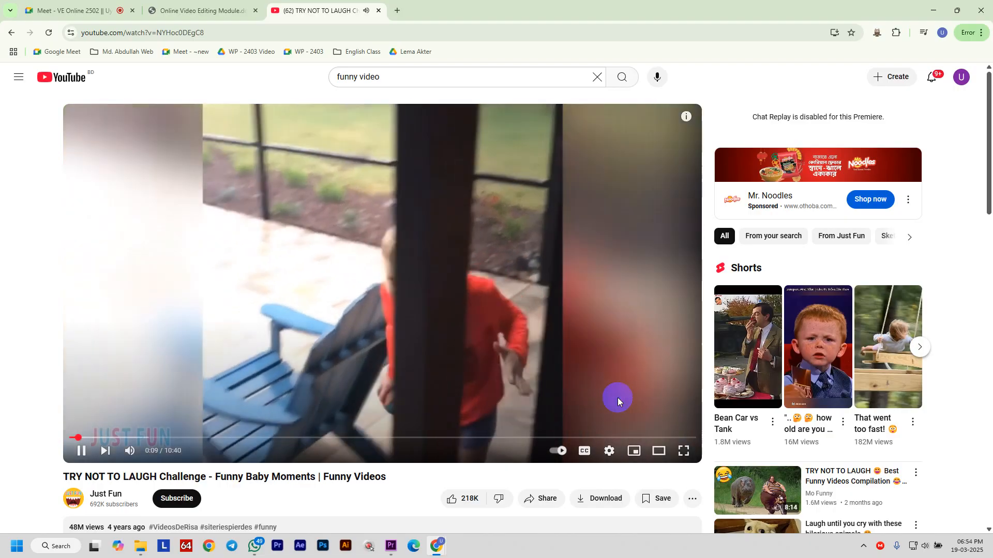
click(618, 398)
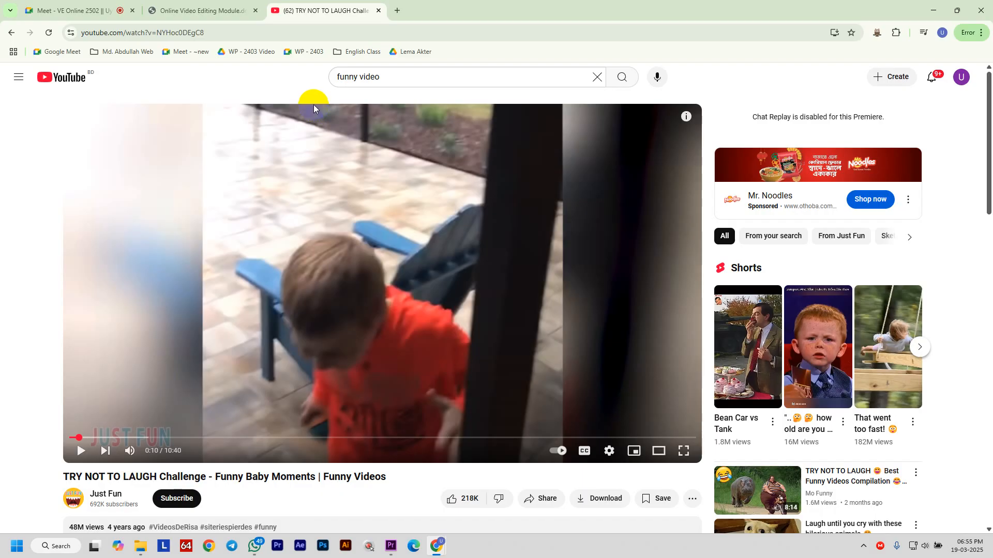
Switch to Adobe Premiere Pro and reset the Graphics workspace to its saved layout.
click(218, 6)
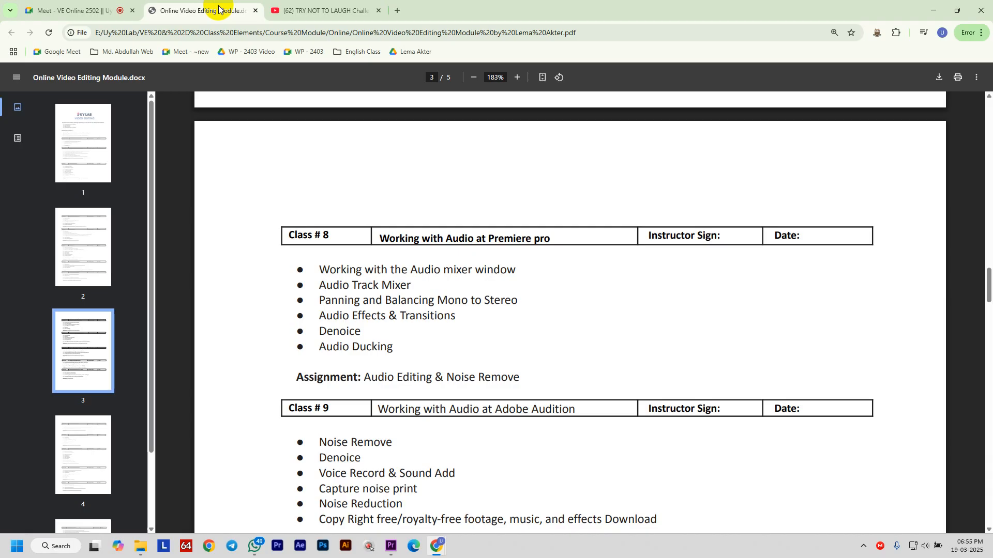
click(75, 4)
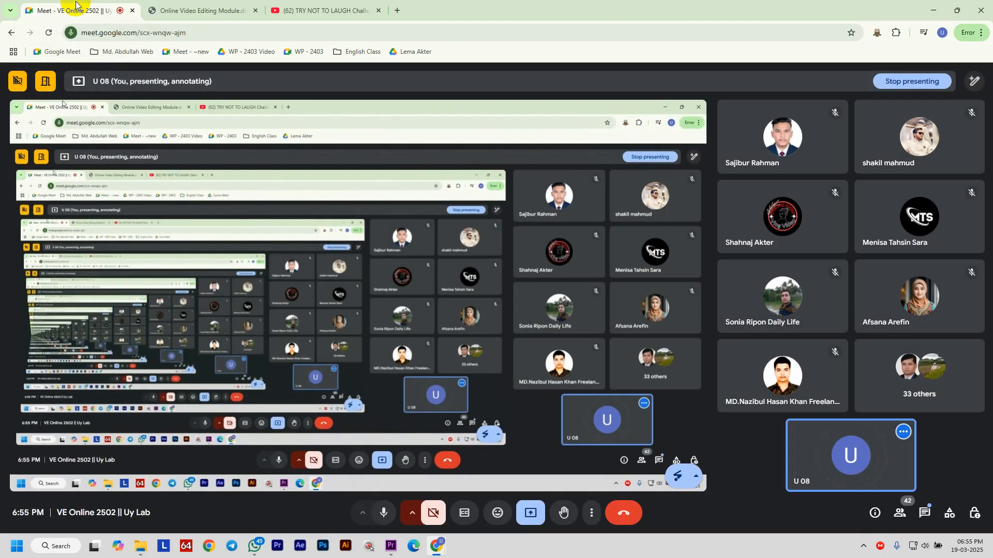
click(390, 547)
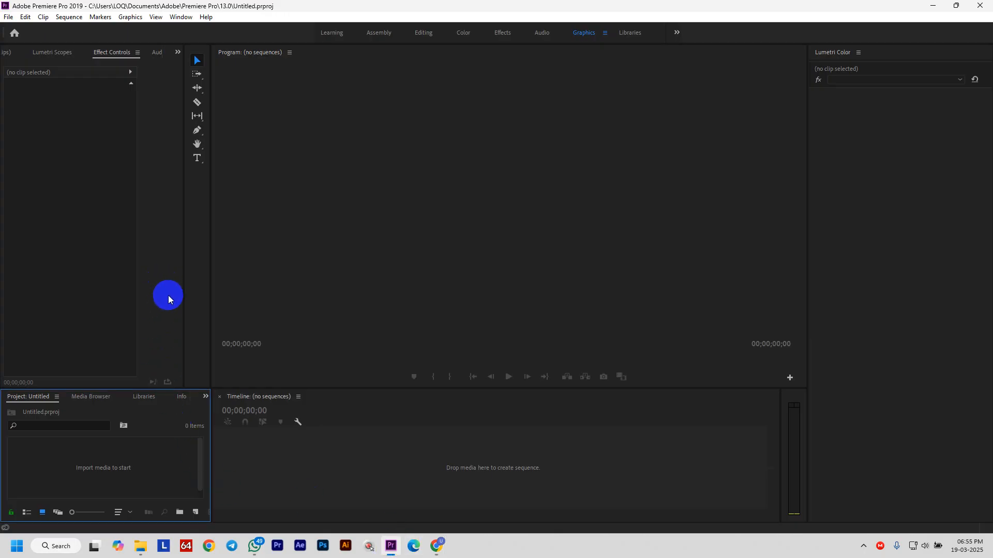
click(181, 17)
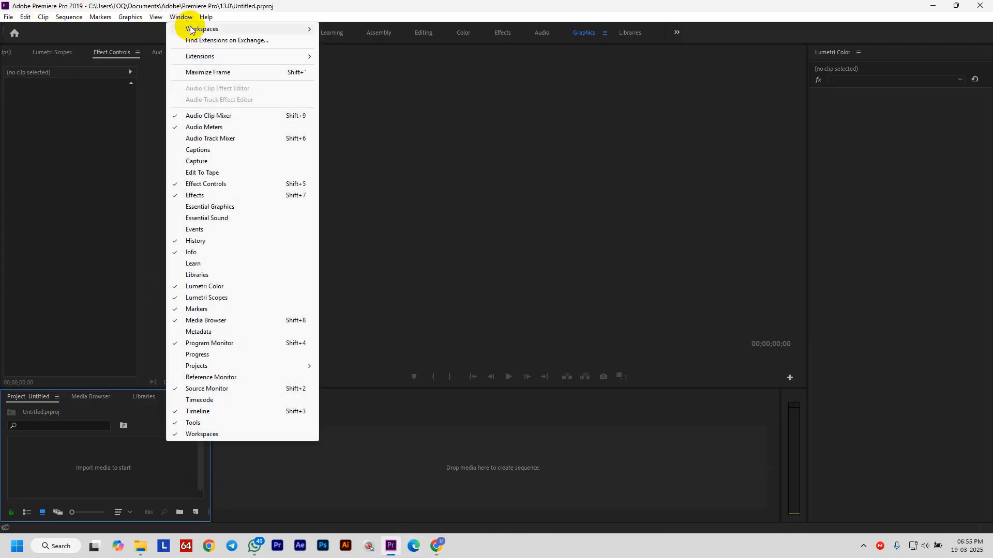
mouse_move(191, 30)
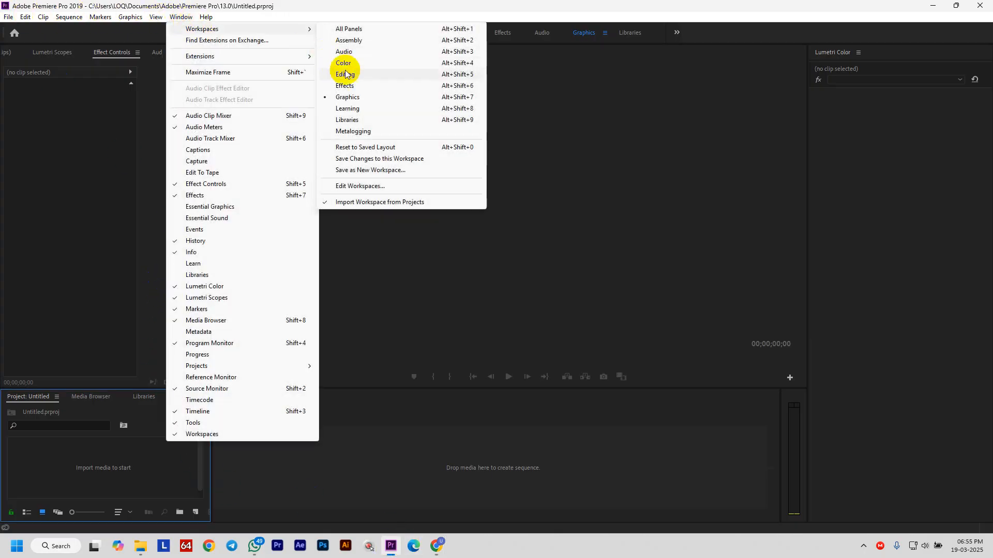
click(362, 148)
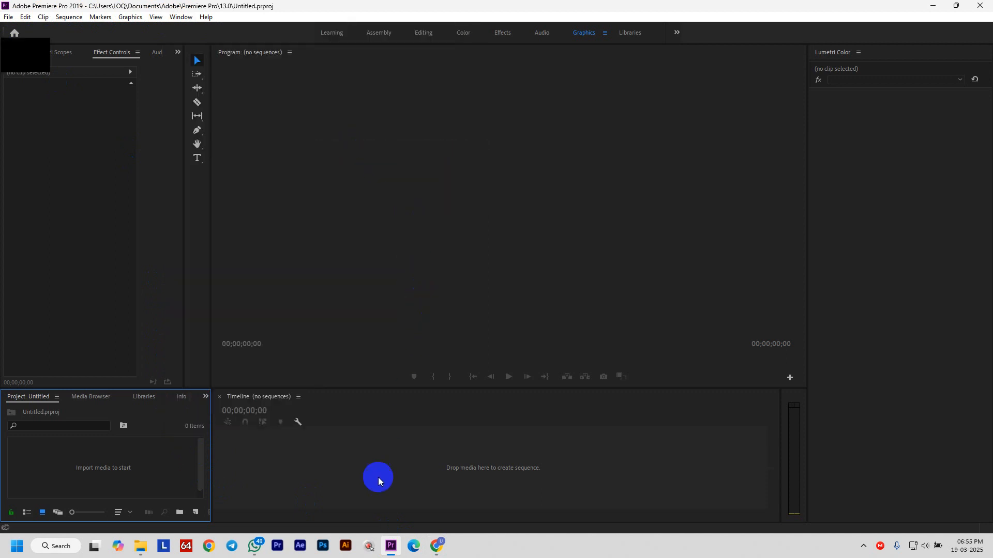
Import "Green Screen Footage for test.mp4" from the Green Screen video folder and create a sequence from it.
mouse_move(140, 551)
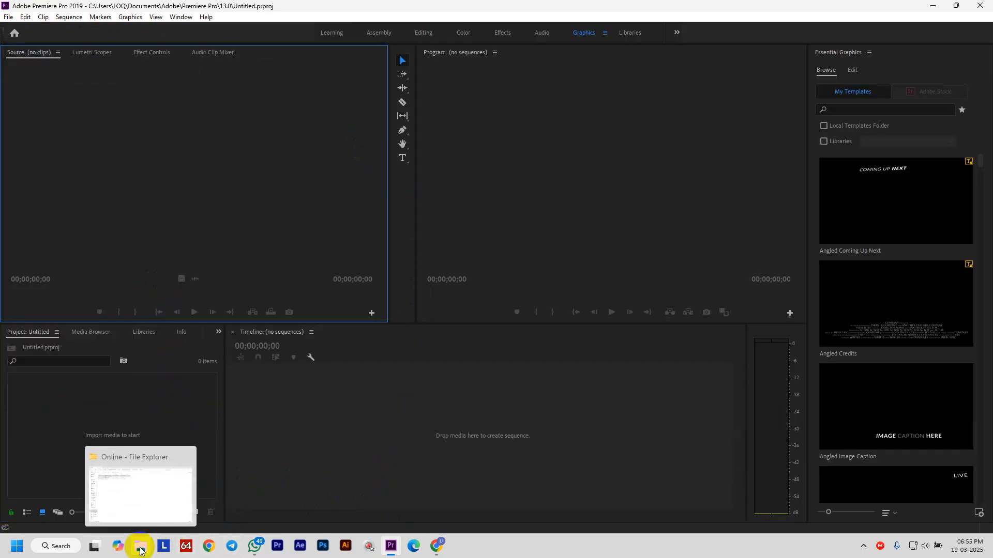
click(143, 496)
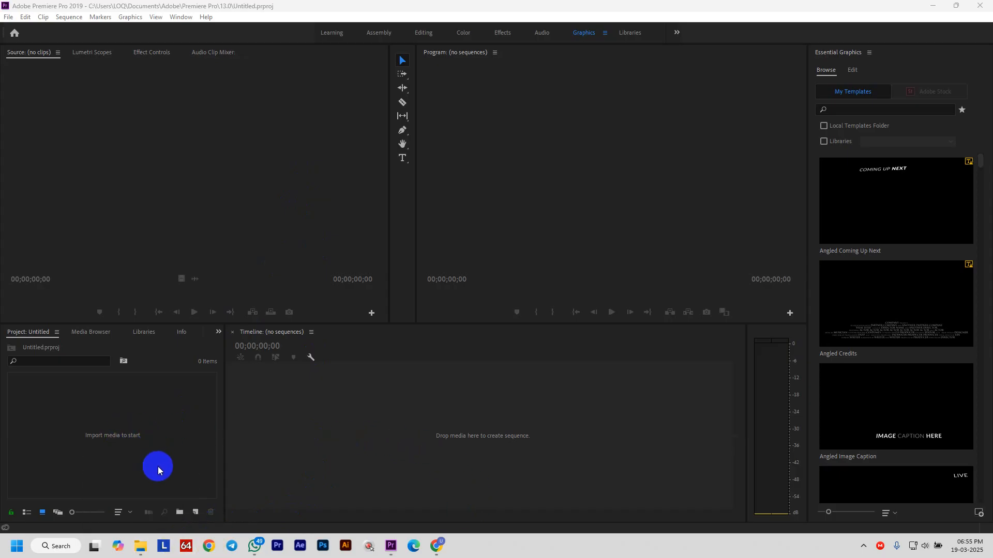
click(375, 431)
click(160, 437)
key(ctrl+i)
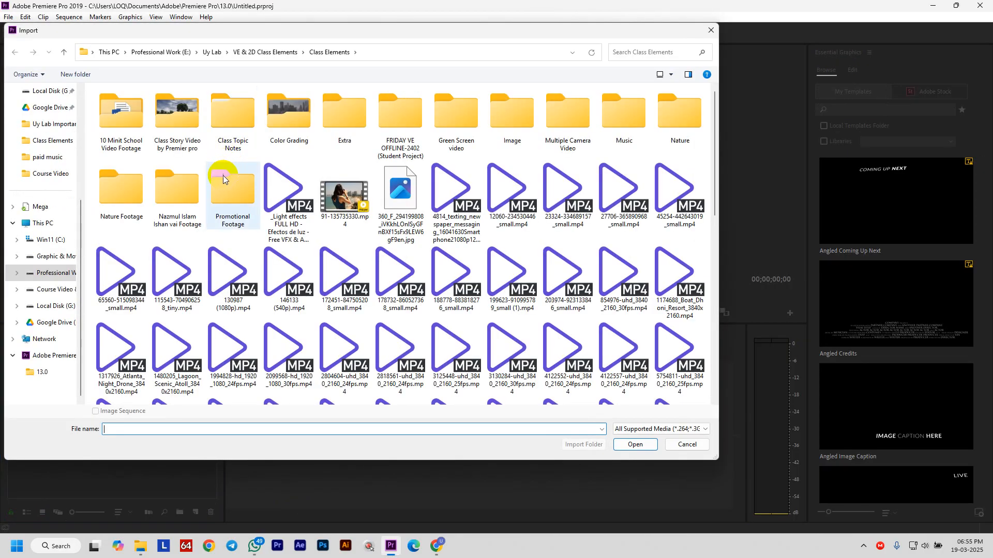
double_click(455, 112)
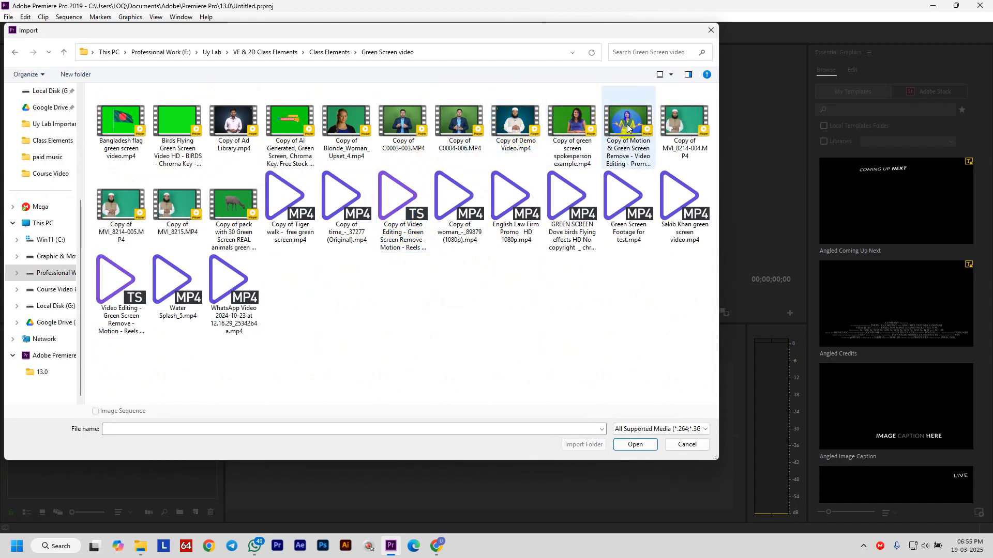
click(629, 207)
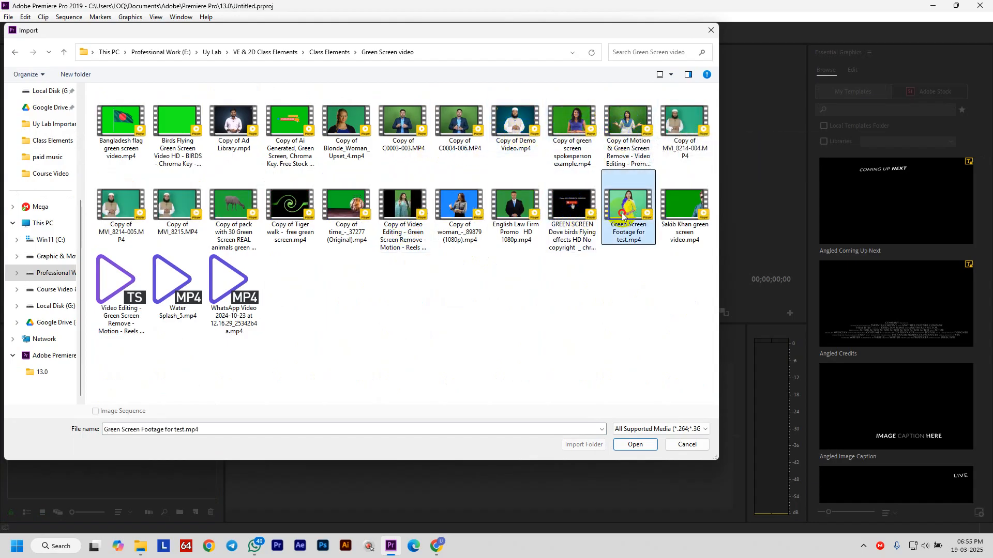
click(636, 446)
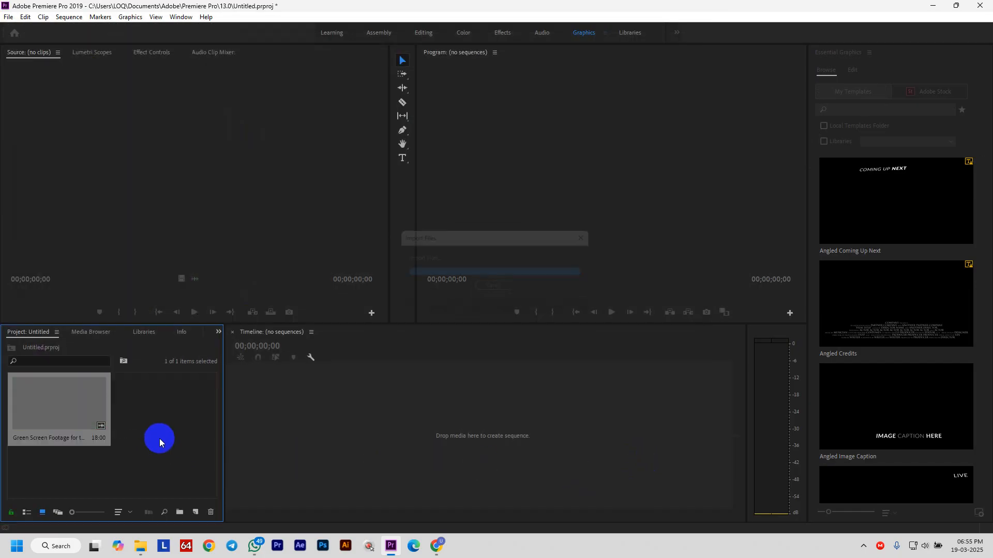
drag(60, 416, 380, 420)
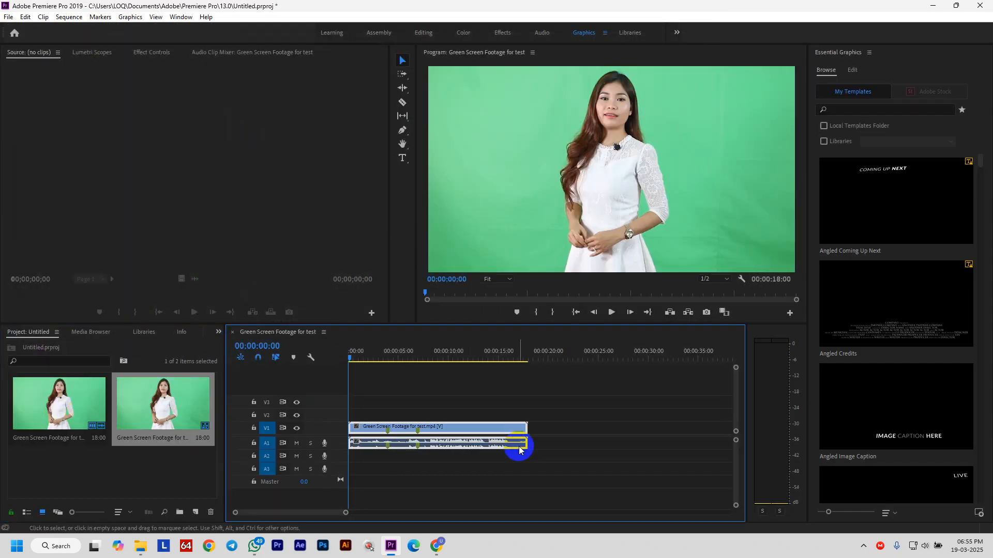
Preview the sequence's first three seconds and widen the Program monitor area.
key(space)
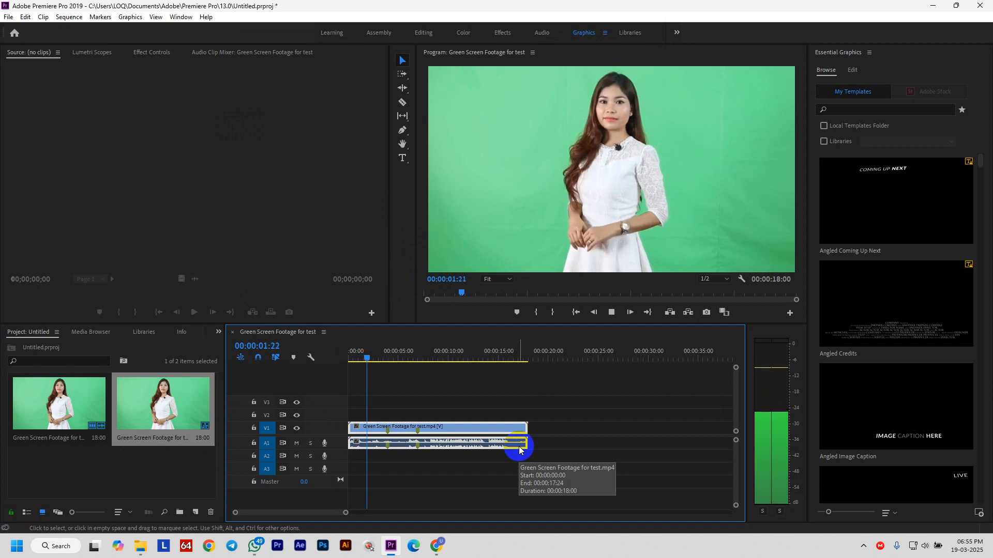
key(space)
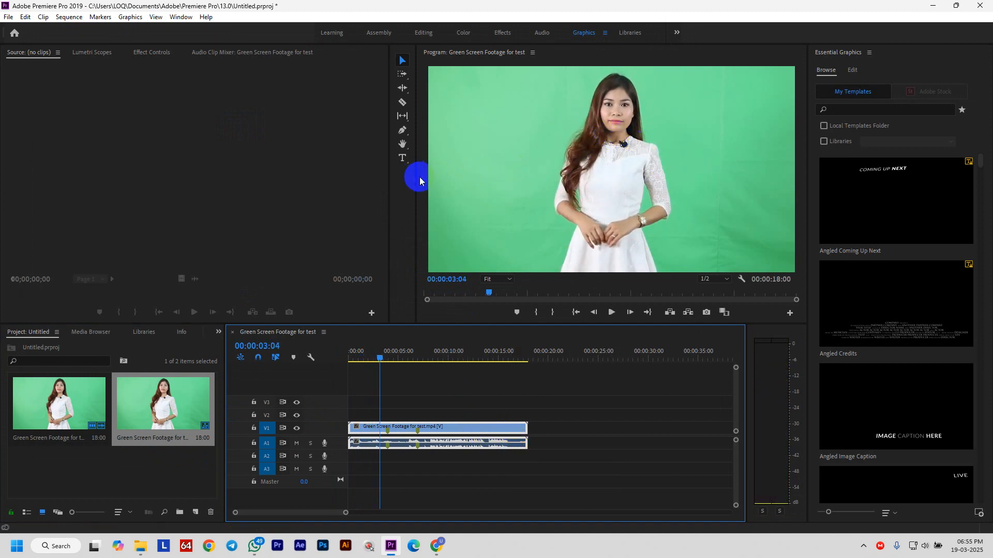
drag(413, 176, 197, 210)
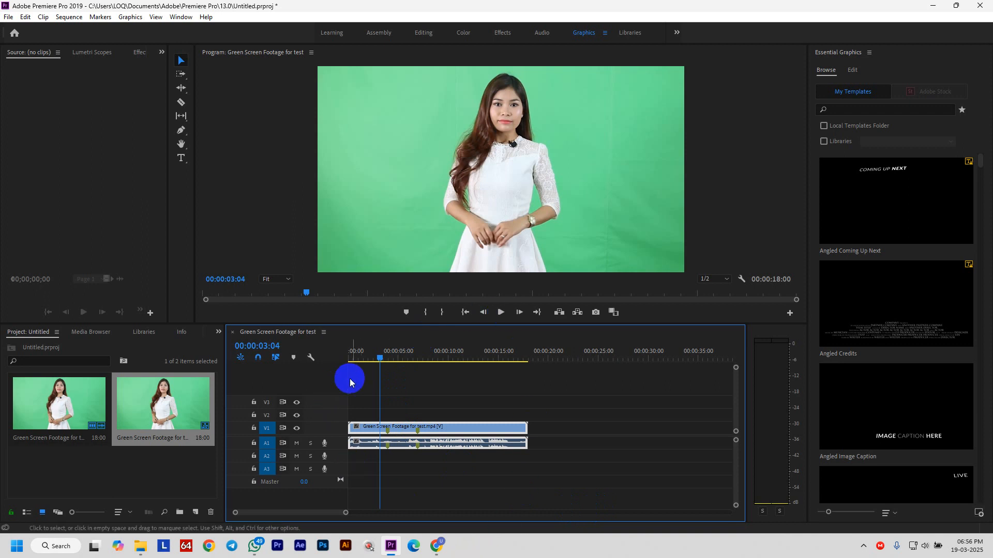
Play the sequence from its start, pausing once after about two seconds before resuming playback.
drag(382, 357, 343, 359)
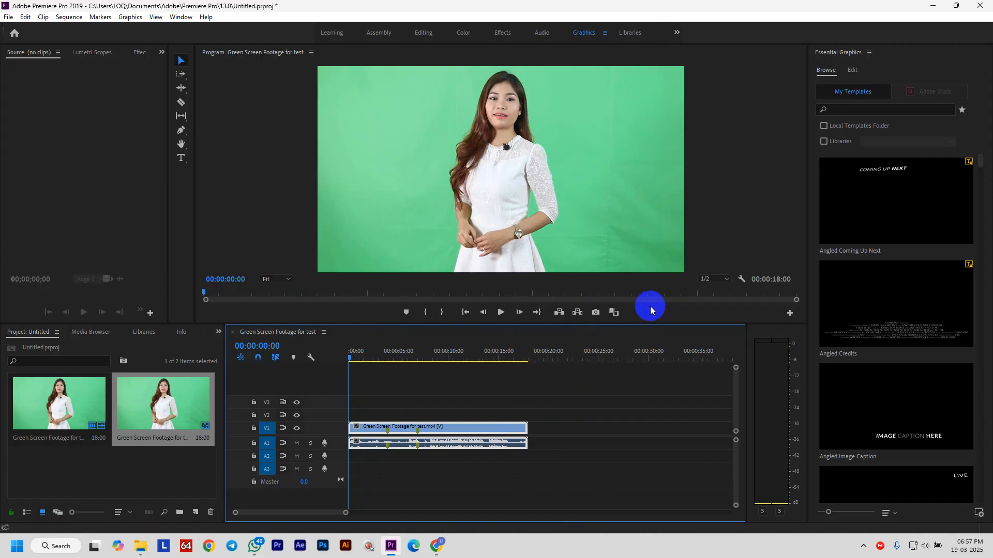
key(space)
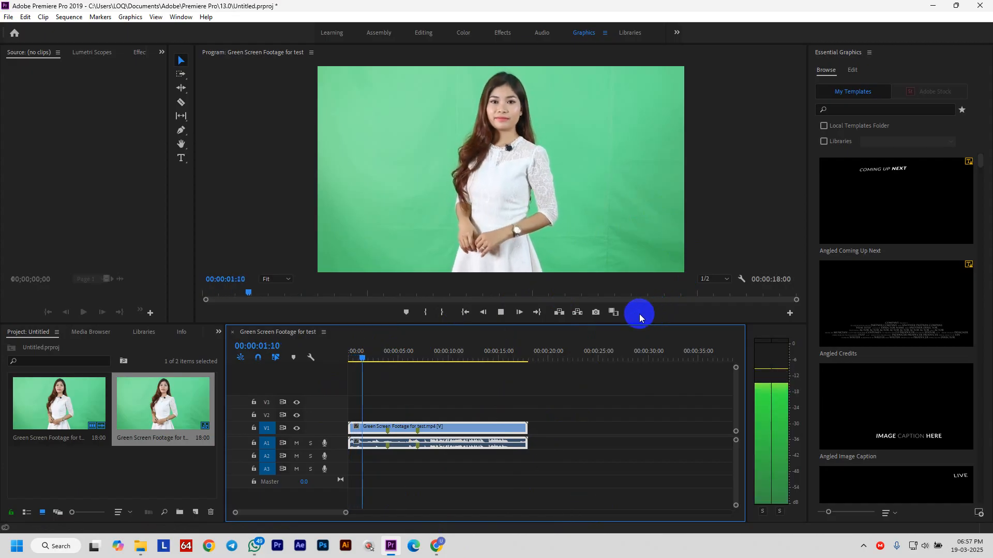
key(space)
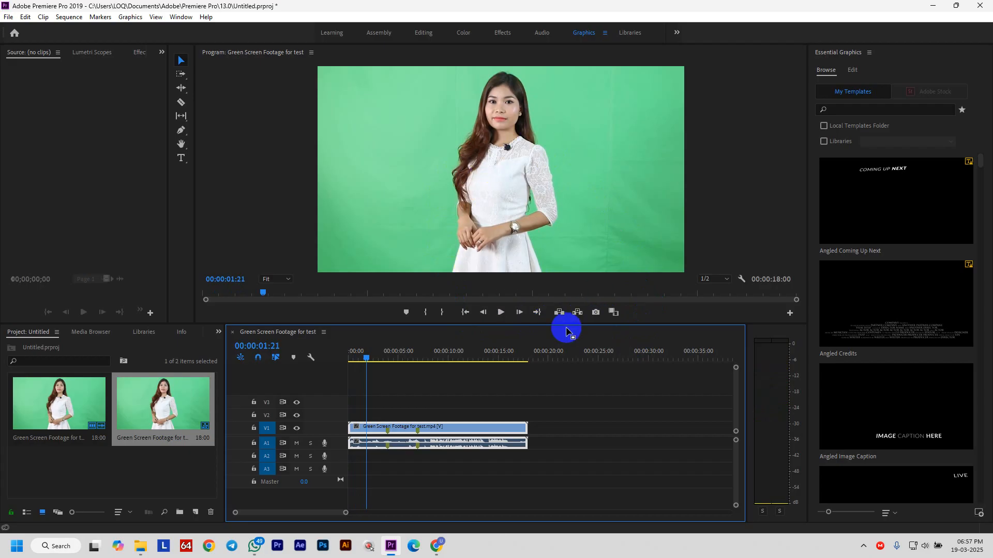
key(space)
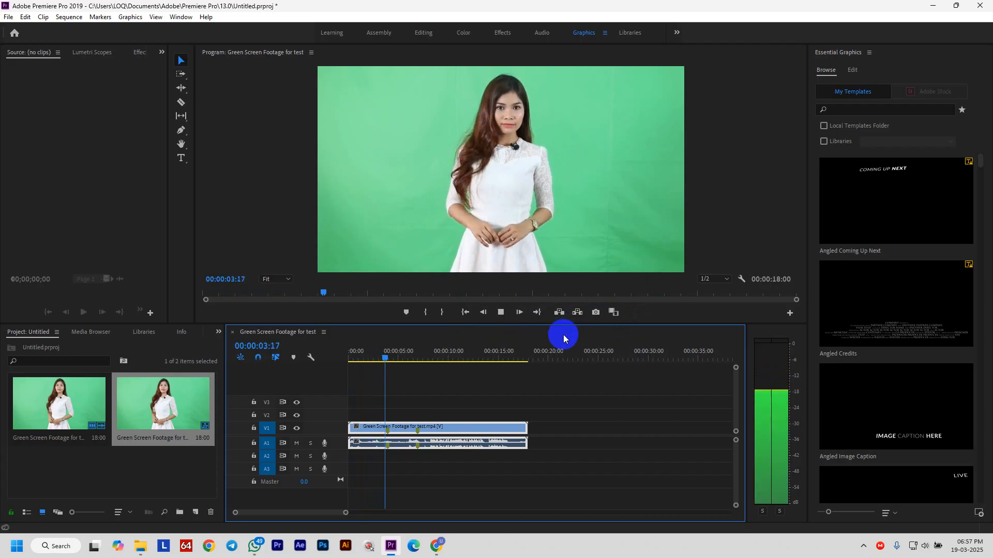
Expand the Video 1 and Audio 1 tracks in the timeline to reveal the clip's waveform, and stop playback.
scroll(520, 420, down, 5)
scroll(521, 420, up, 6)
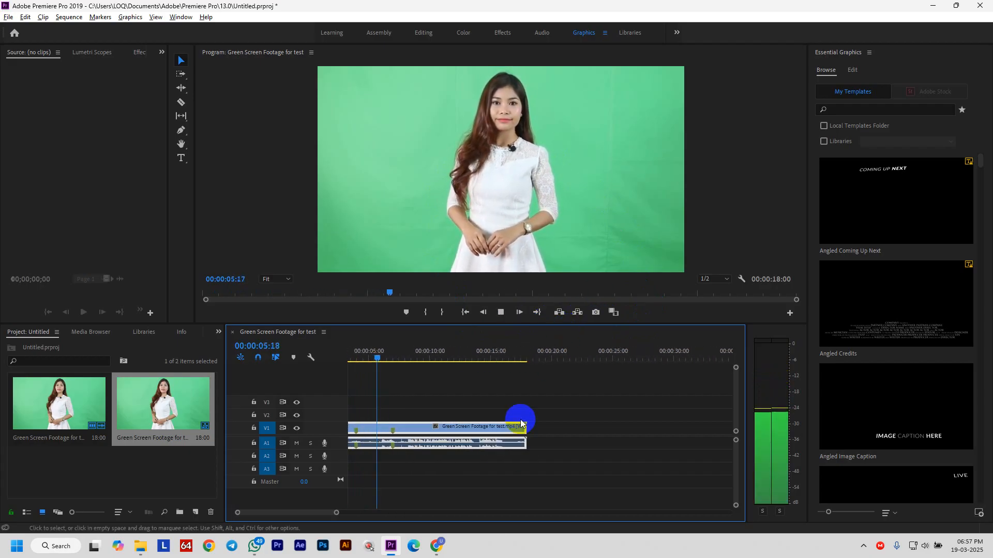
scroll(521, 423, up, 5)
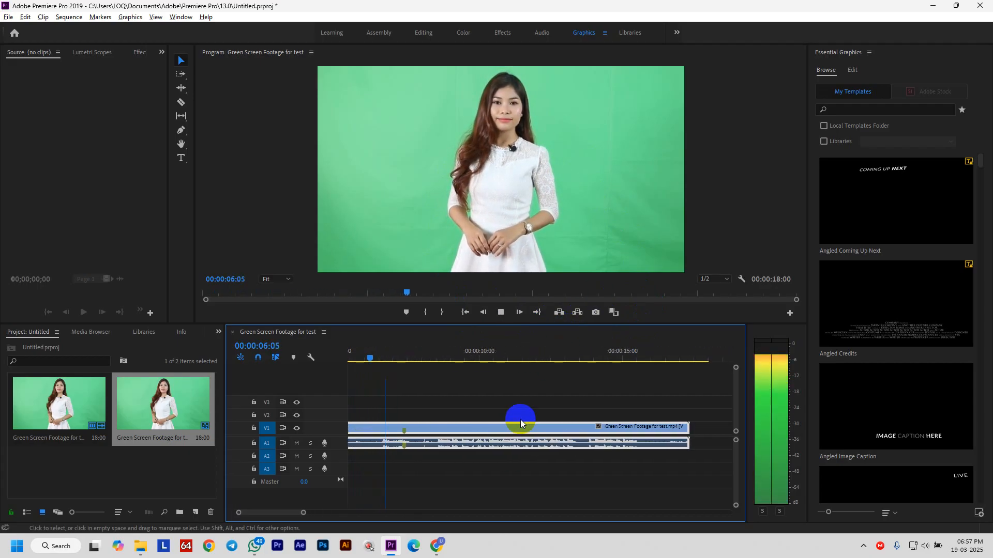
double_click(318, 430)
double_click(331, 449)
scroll(331, 448, up, 3)
scroll(331, 448, down, 2)
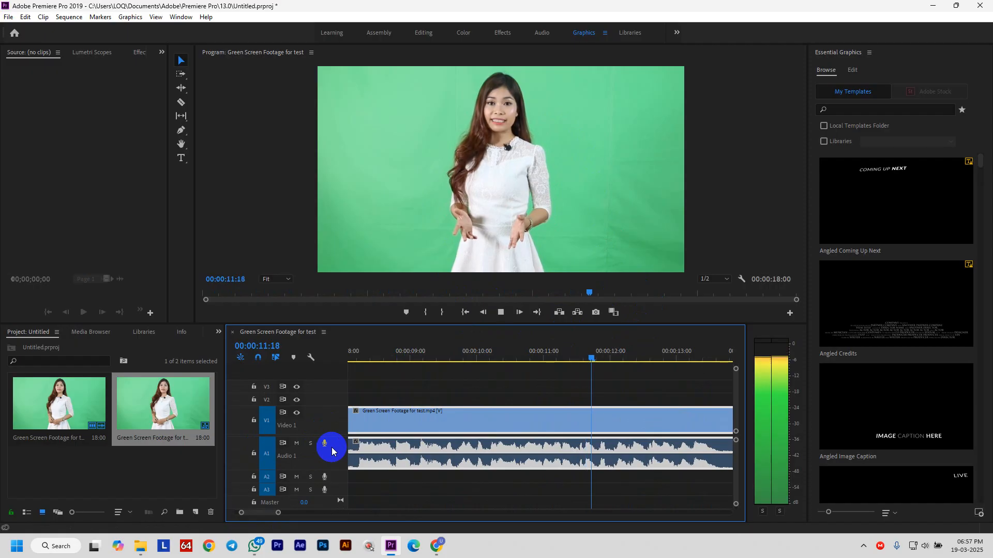
scroll(331, 448, up, 1)
key(space)
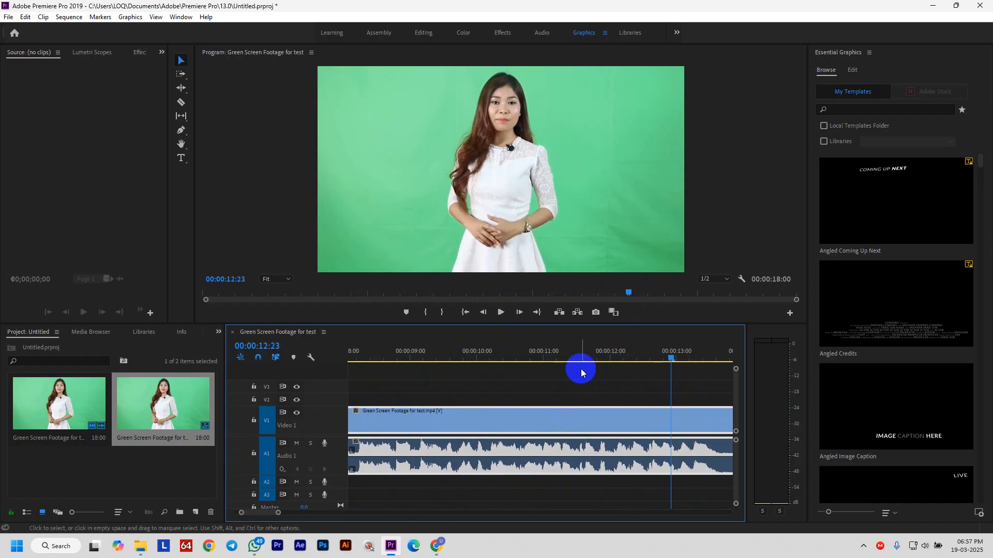
Move the playhead back to 00:00:11:20 and increase the Audio 1 track height for a larger waveform.
drag(671, 356, 597, 378)
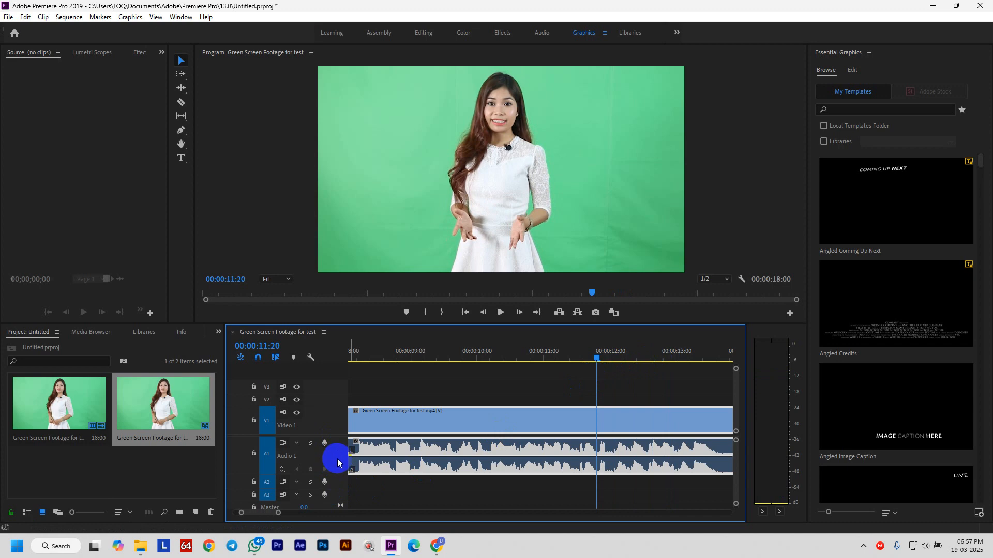
scroll(337, 462, up, 1)
scroll(337, 462, down, 2)
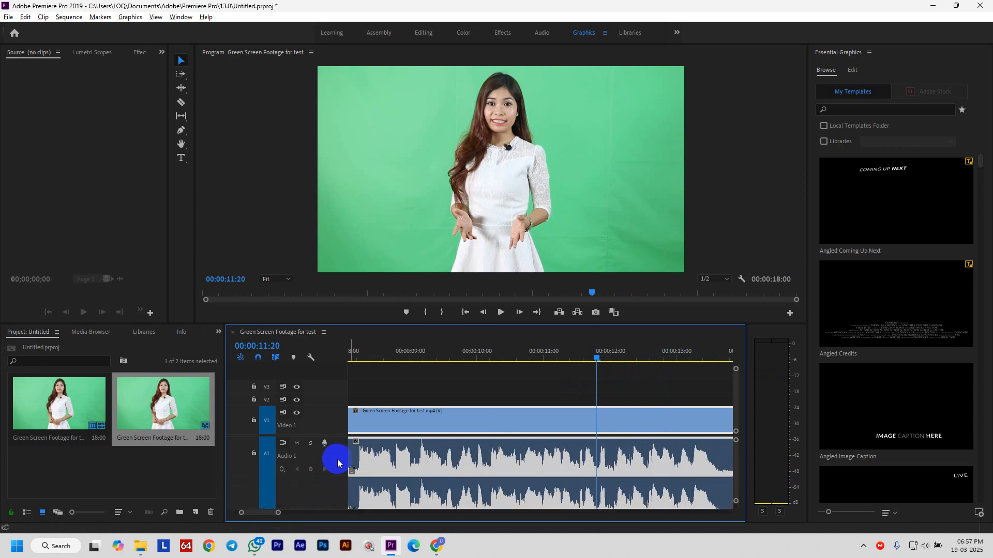
scroll(337, 461, down, 1)
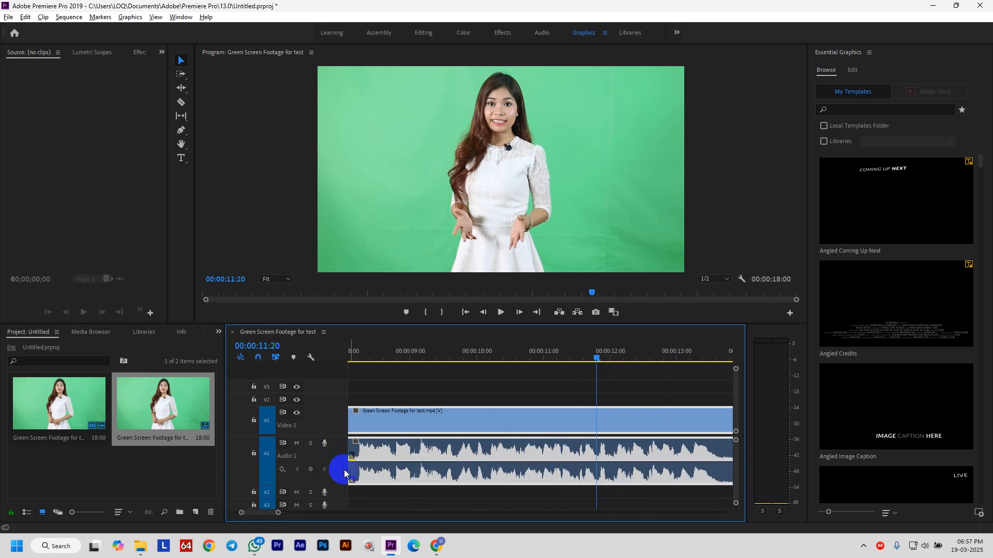
scroll(349, 466, up, 2)
scroll(349, 465, up, 1)
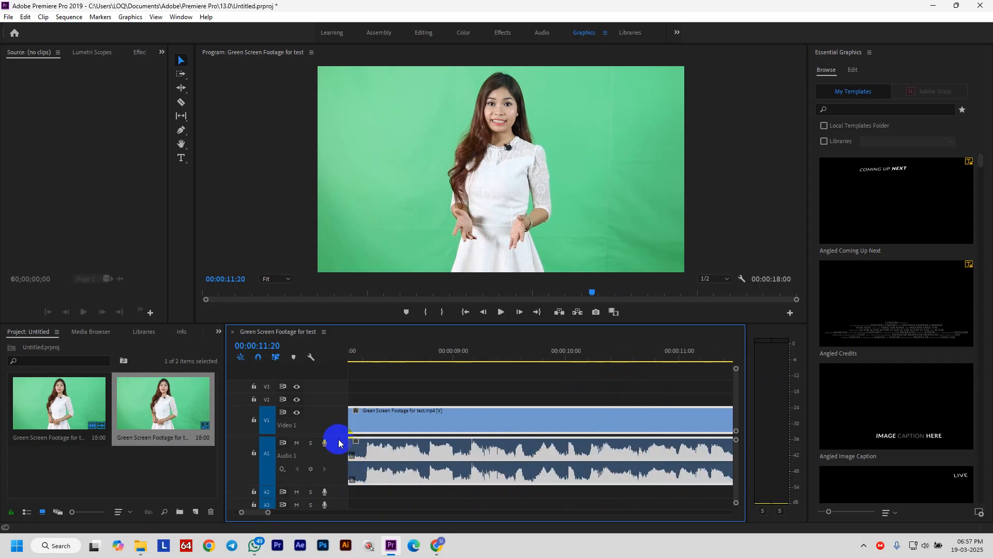
scroll(347, 414, down, 2)
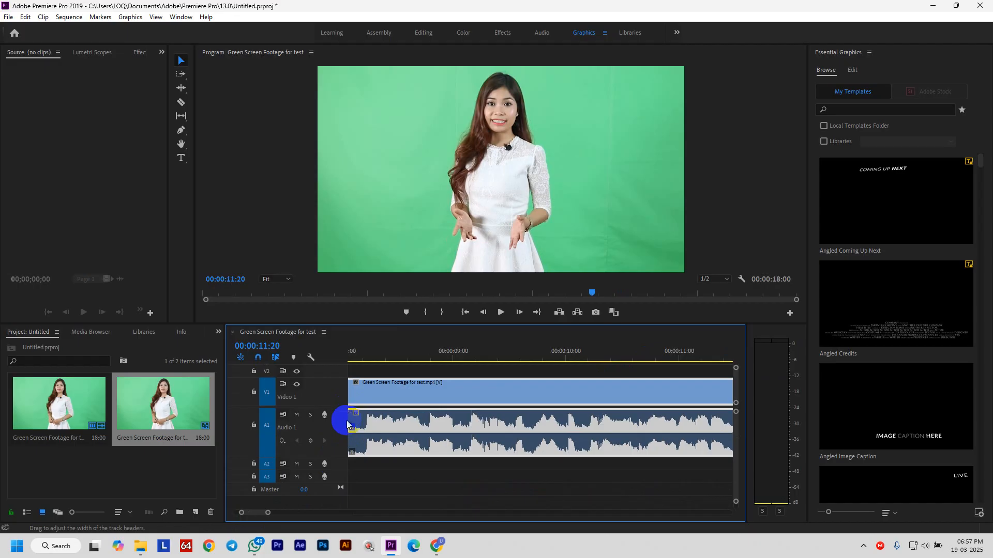
drag(342, 476, 343, 477)
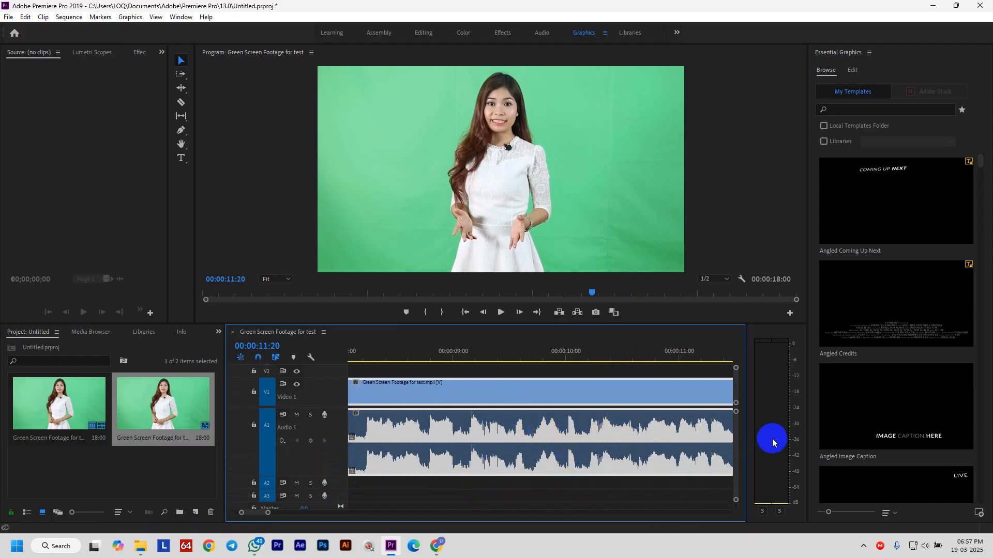
Close the Essential Graphics panel and enlarge the timeline and audio meter area by shrinking the Program monitor.
click(870, 52)
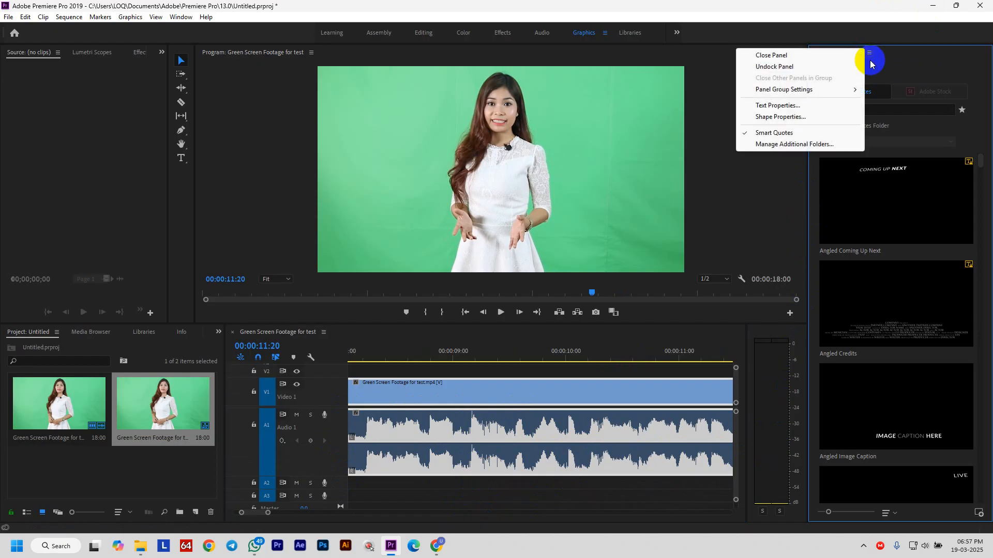
click(836, 54)
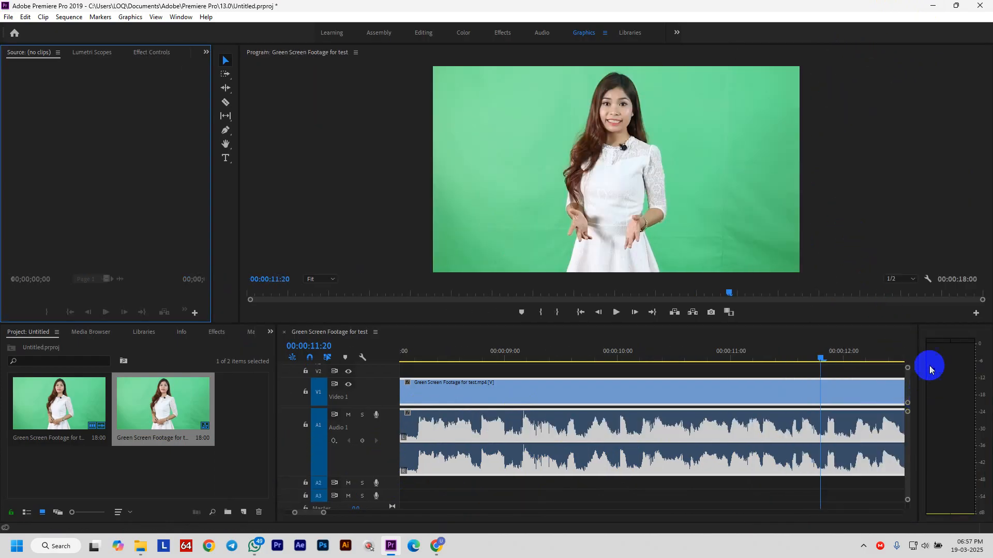
drag(931, 322, 900, 222)
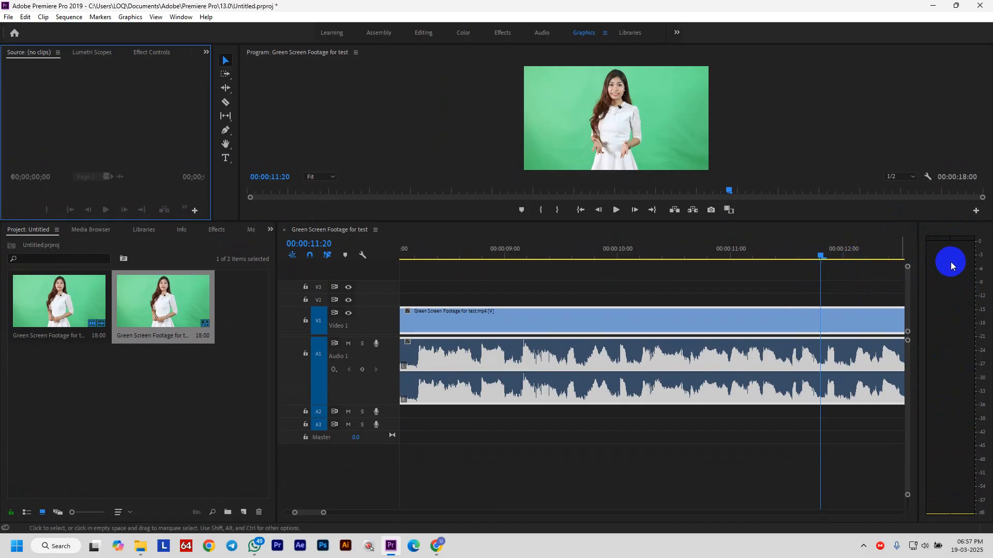
Play the sequence from the start to 00:00:03:10 in two stretches to check the audio meters.
click(823, 255)
drag(823, 255, 285, 325)
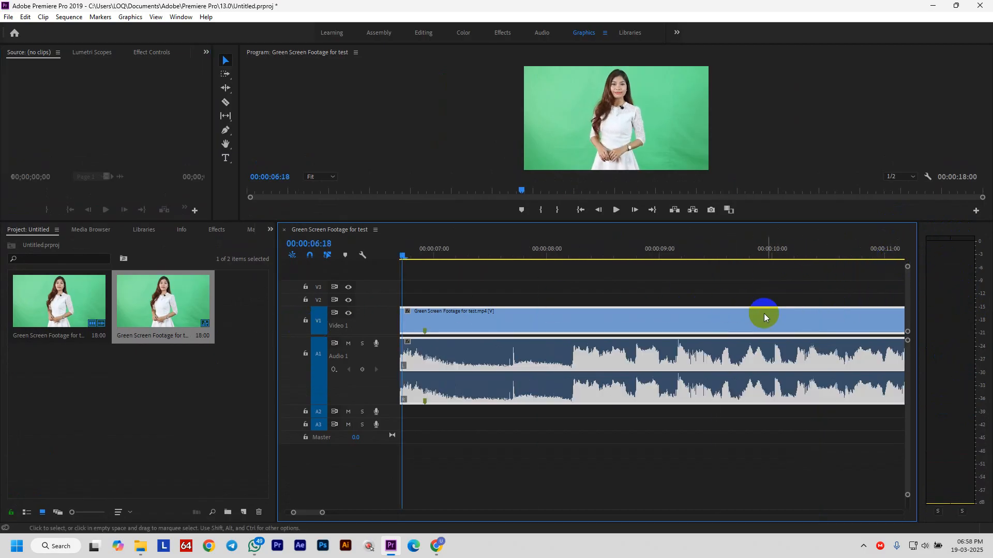
key(Home)
key(space)
key(space)
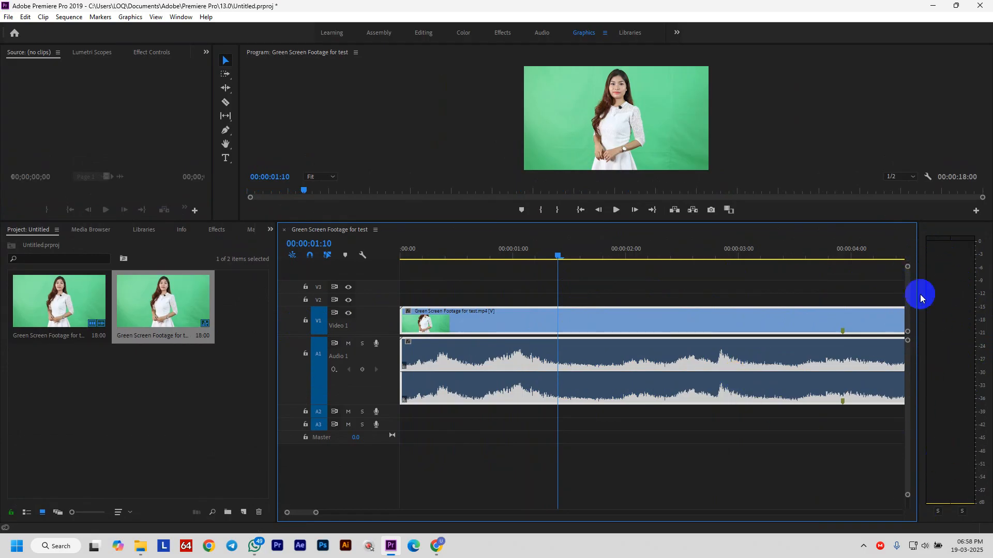
key(space)
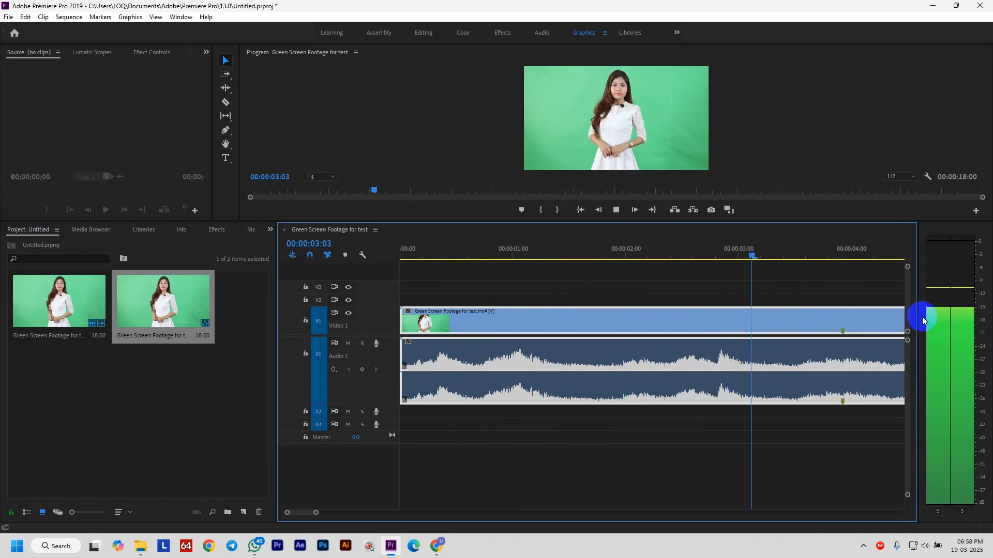
key(space)
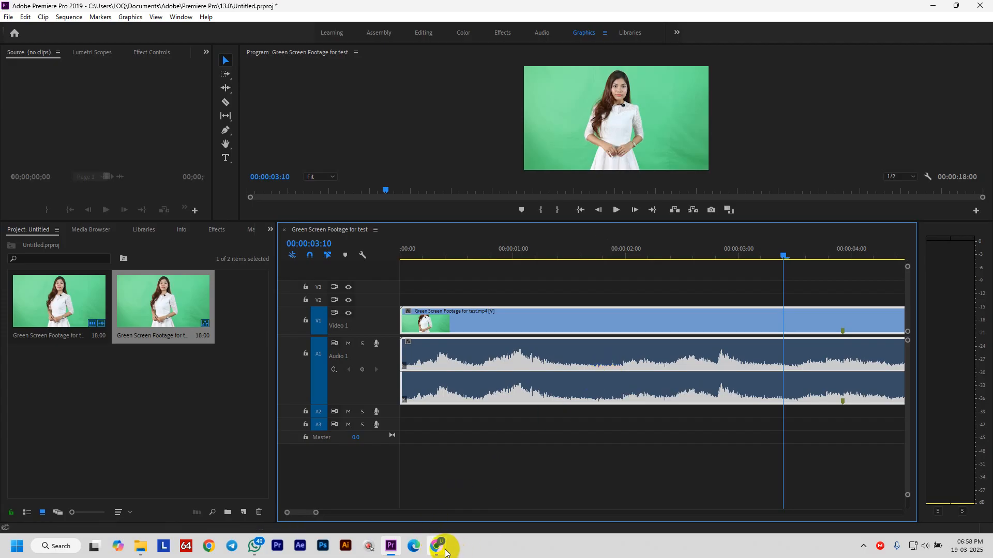
Switch to Google Chrome, dismiss the floating meeting window, and search Google for "men sound" in a new tab.
mouse_move(441, 551)
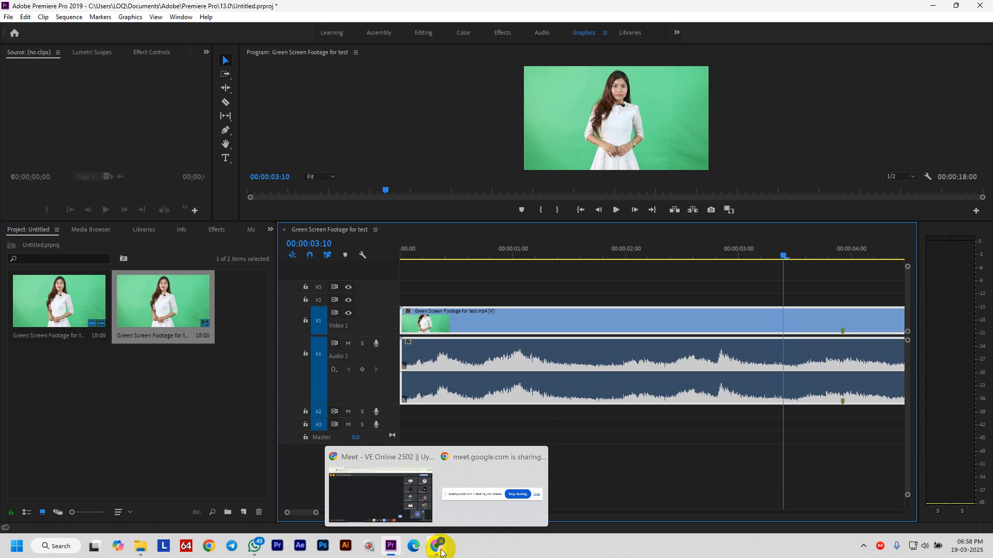
click(391, 494)
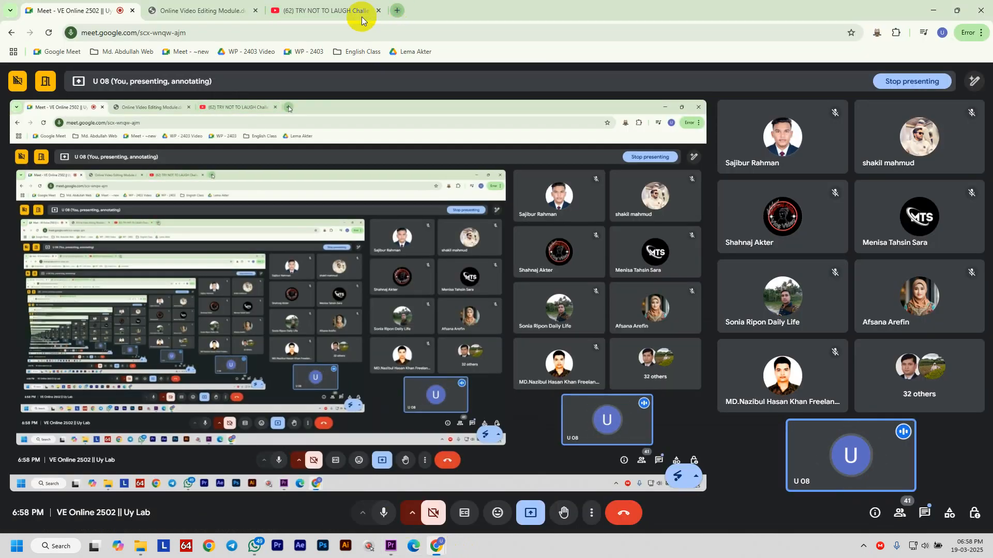
click(391, 14)
click(207, 33)
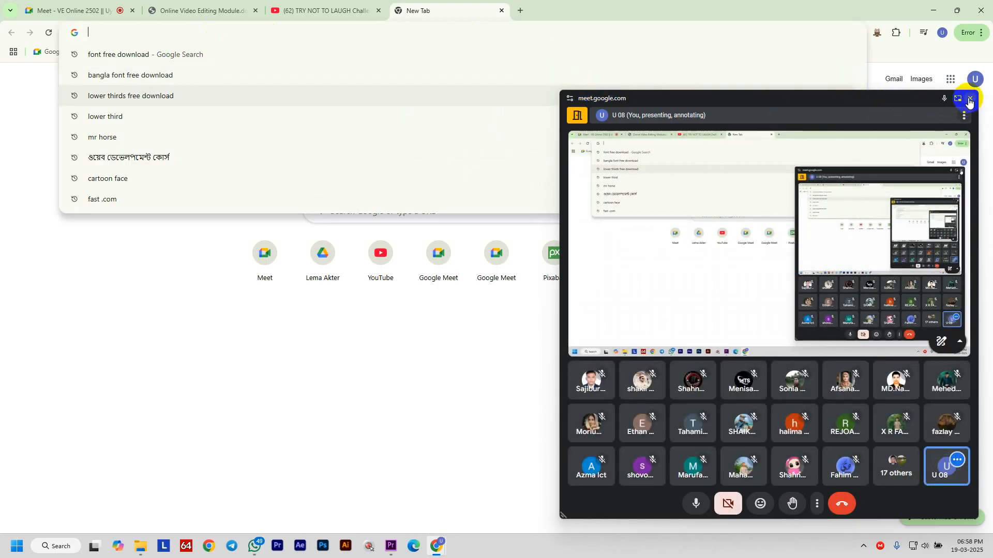
click(969, 100)
click(182, 32)
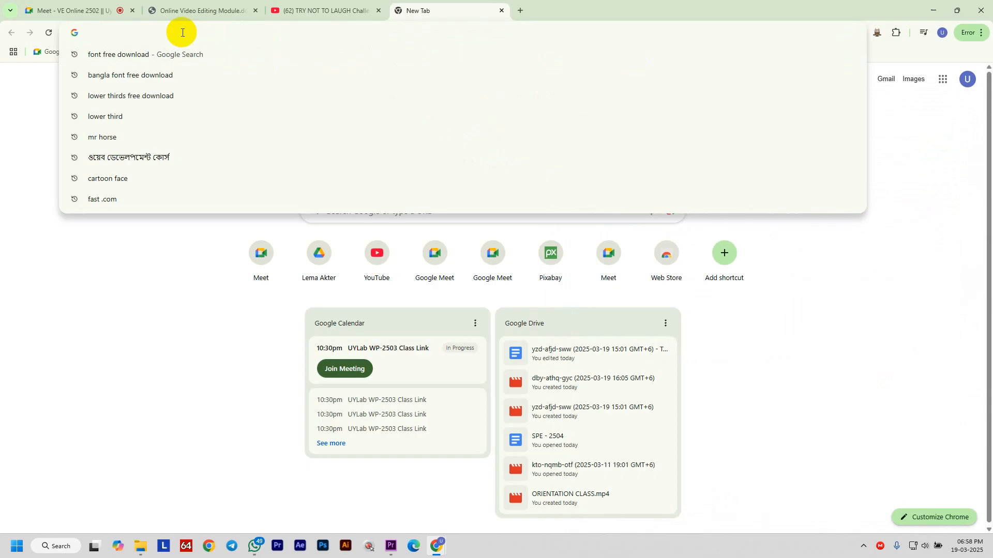
text(m)
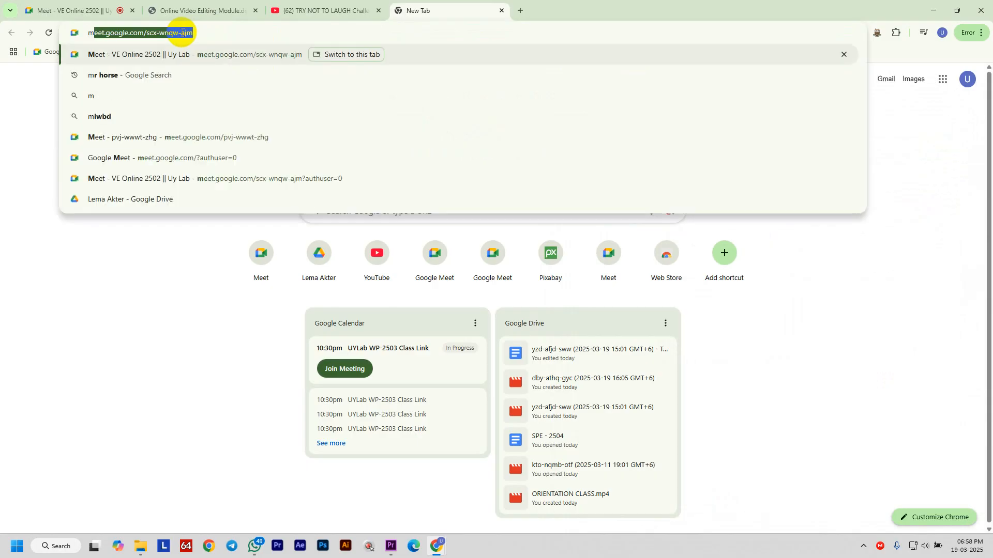
text(e)
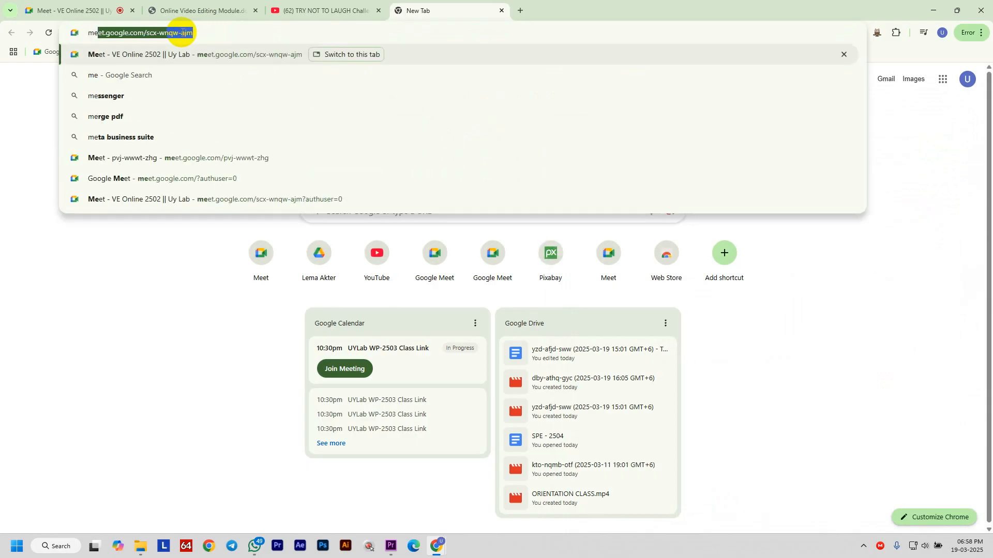
text(n sound)
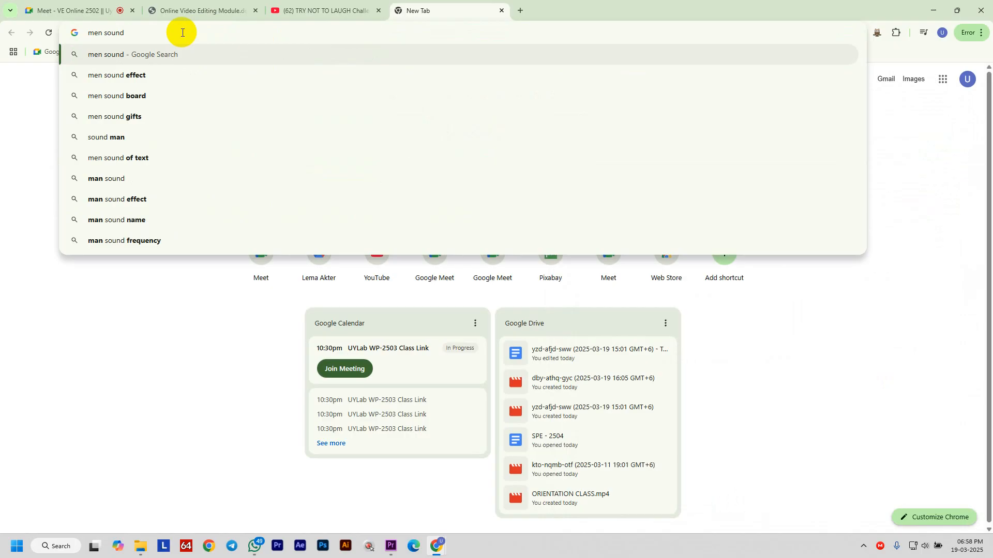
key(Return)
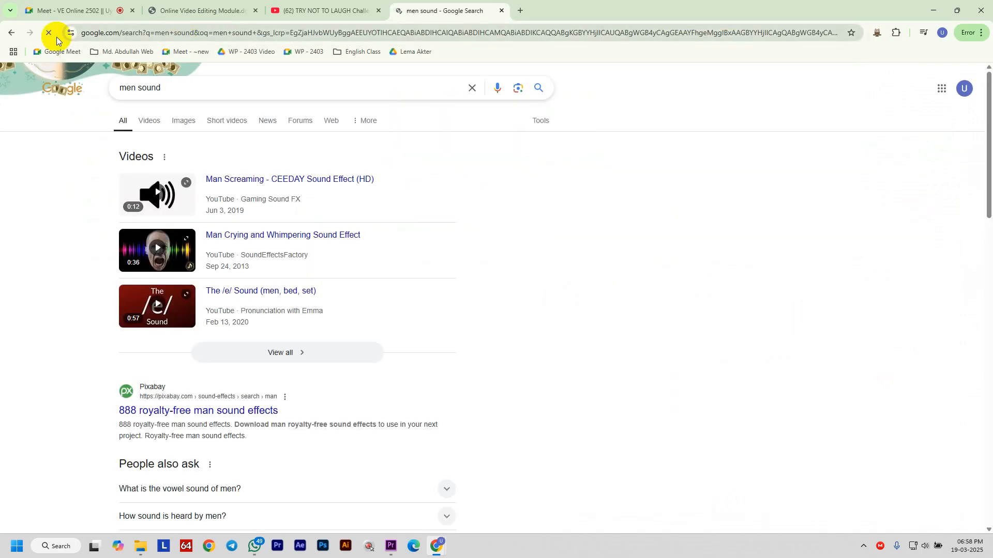
Look through the image results and the general web results for men's sounds.
click(181, 121)
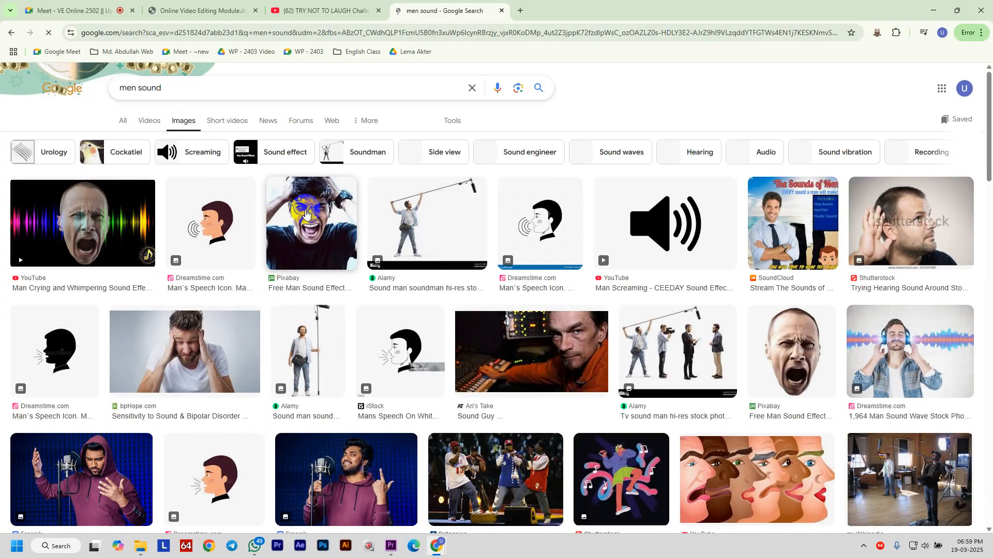
click(124, 121)
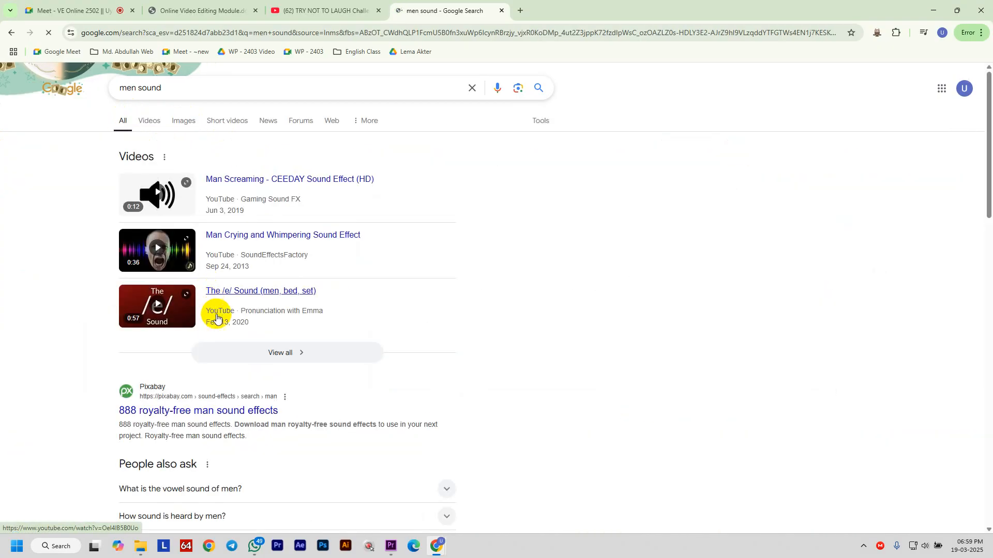
scroll(280, 395, down, 4)
scroll(286, 395, down, 4)
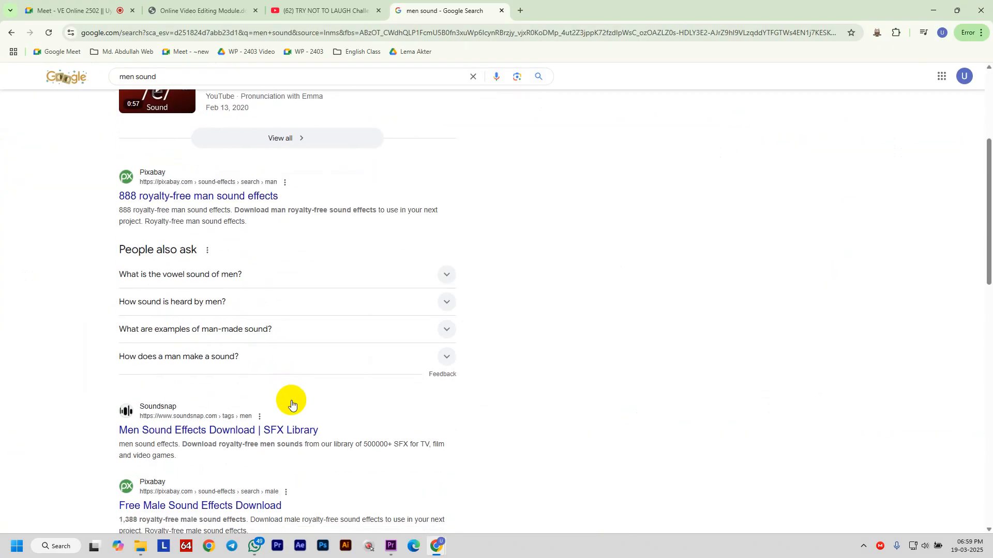
scroll(302, 427, up, 8)
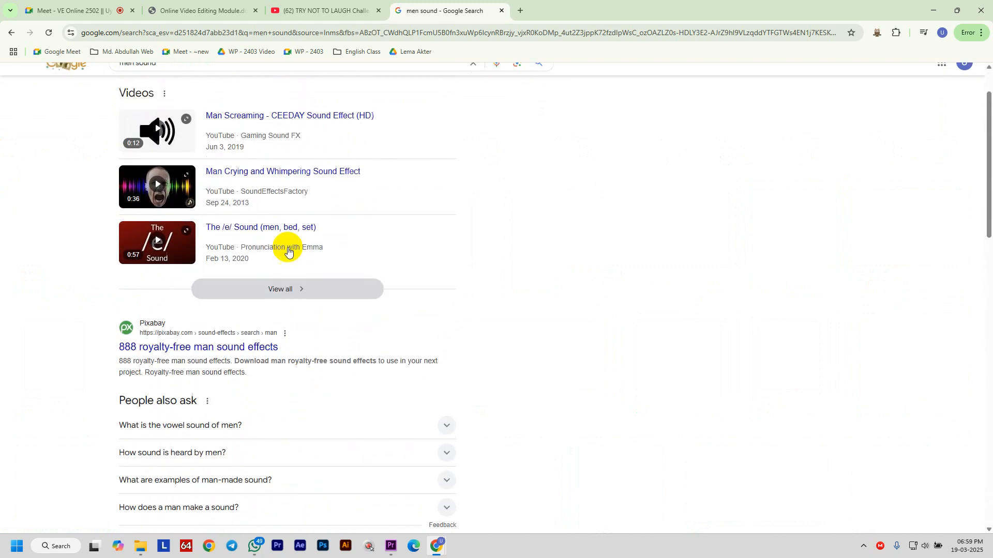
Extend the Google search to "men sound sing".
click(163, 88)
text(sing)
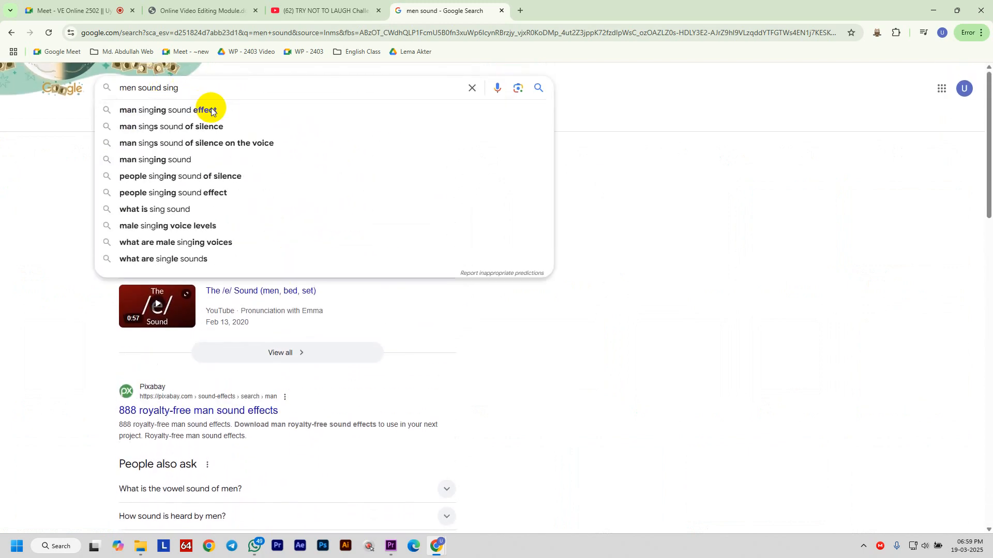
key(Return)
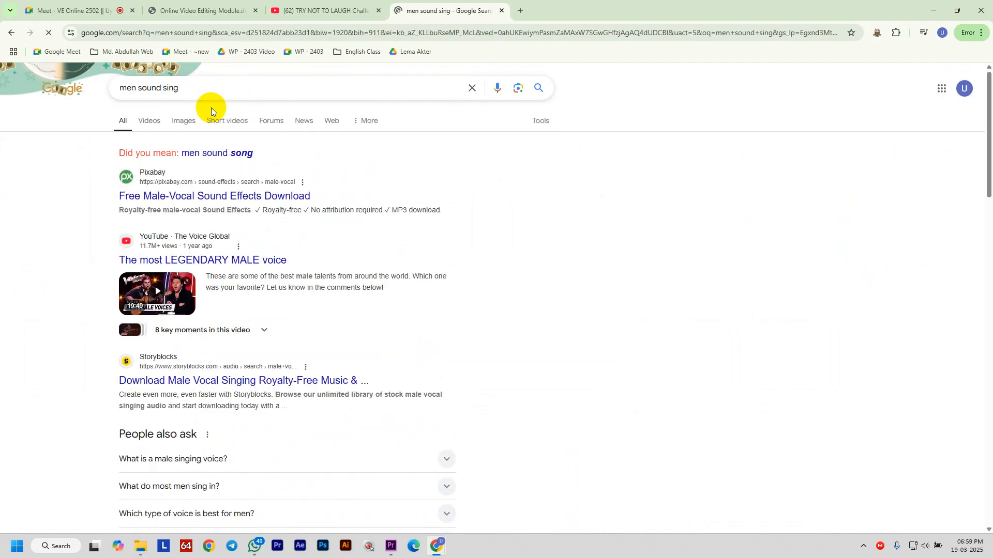
Look through the Google web results for "men sound sing".
scroll(215, 338, down, 5)
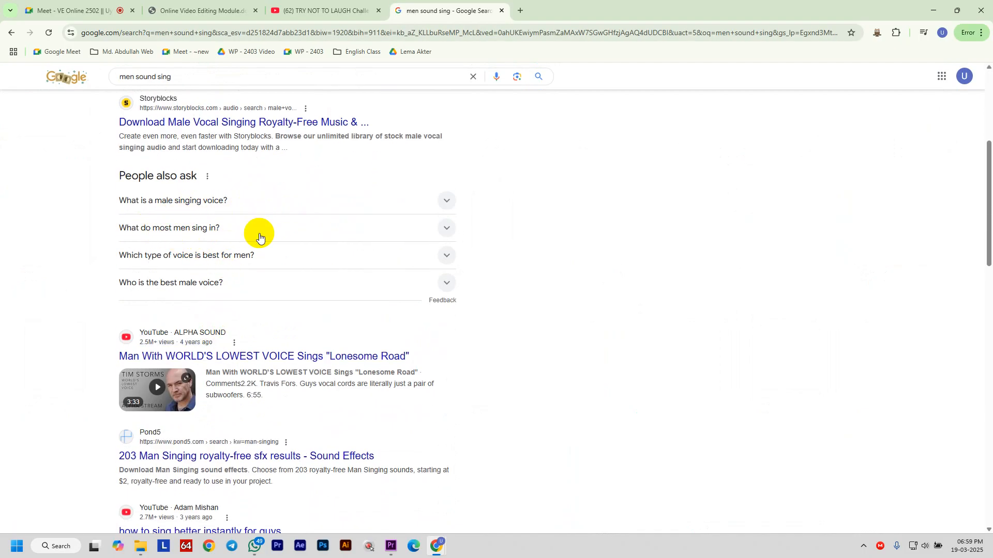
scroll(319, 337, down, 4)
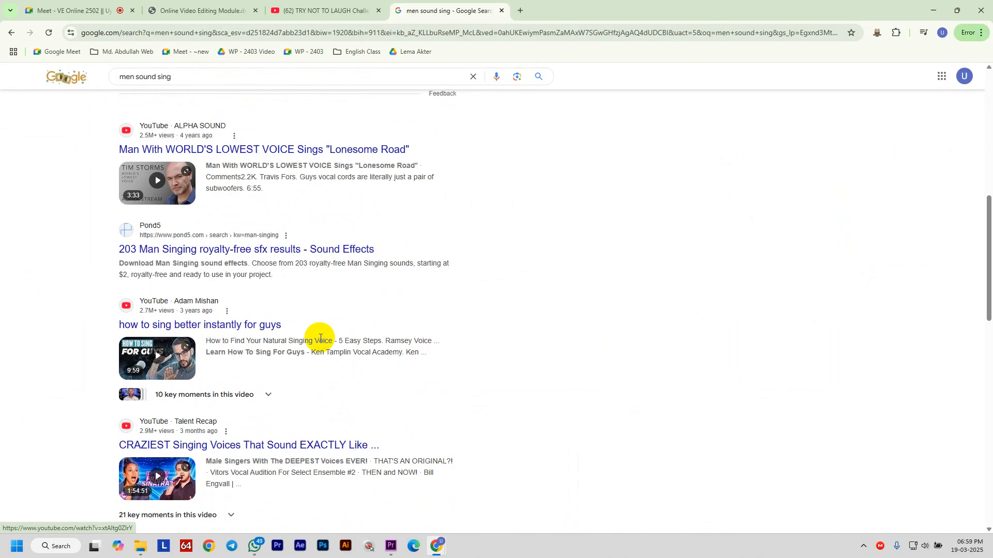
scroll(320, 337, down, 9)
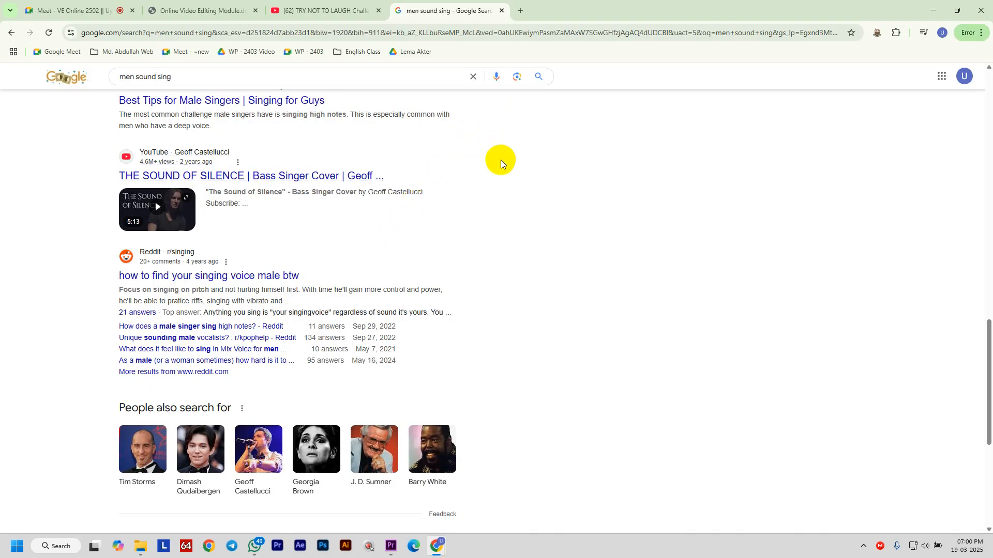
scroll(501, 163, up, 4)
scroll(479, 179, up, 12)
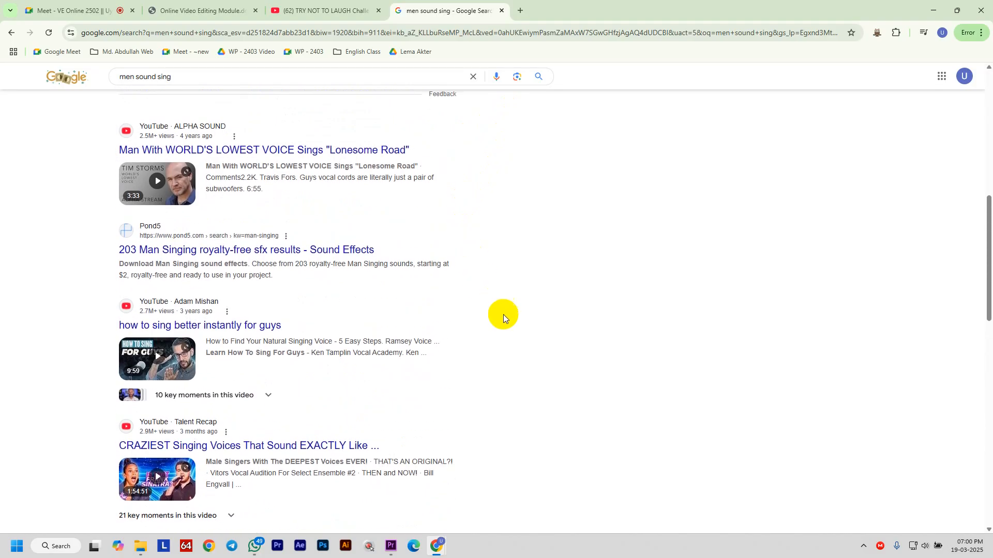
Switch back to Premiere Pro and enlarge the Audio 1 track to examine the whole clip's waveform in close-up.
click(390, 546)
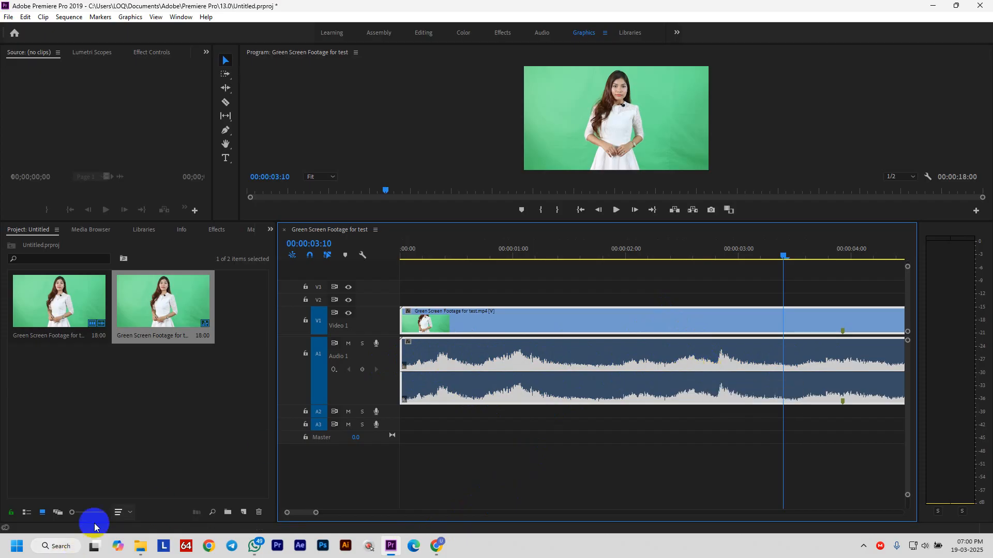
drag(319, 512, 447, 497)
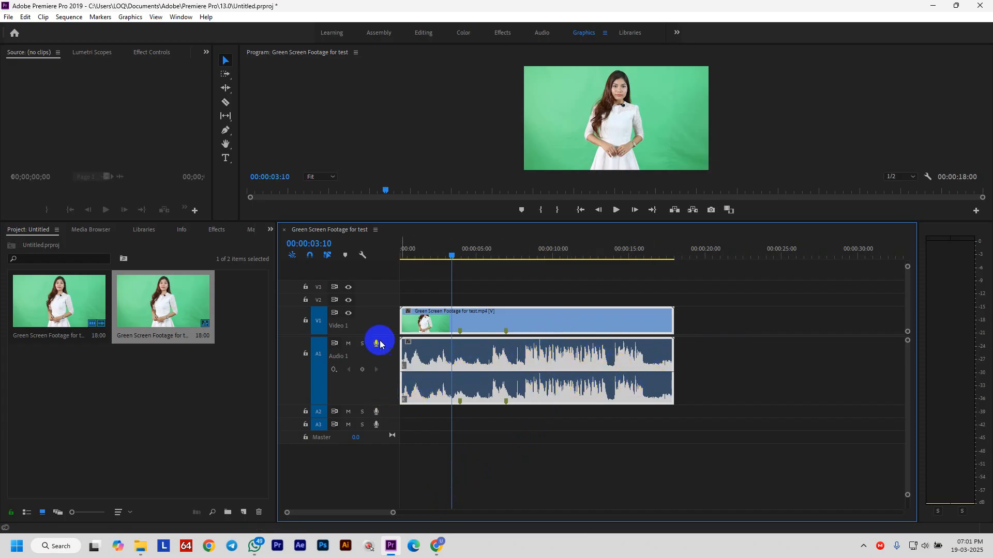
scroll(392, 390, up, 10)
scroll(392, 390, up, 8)
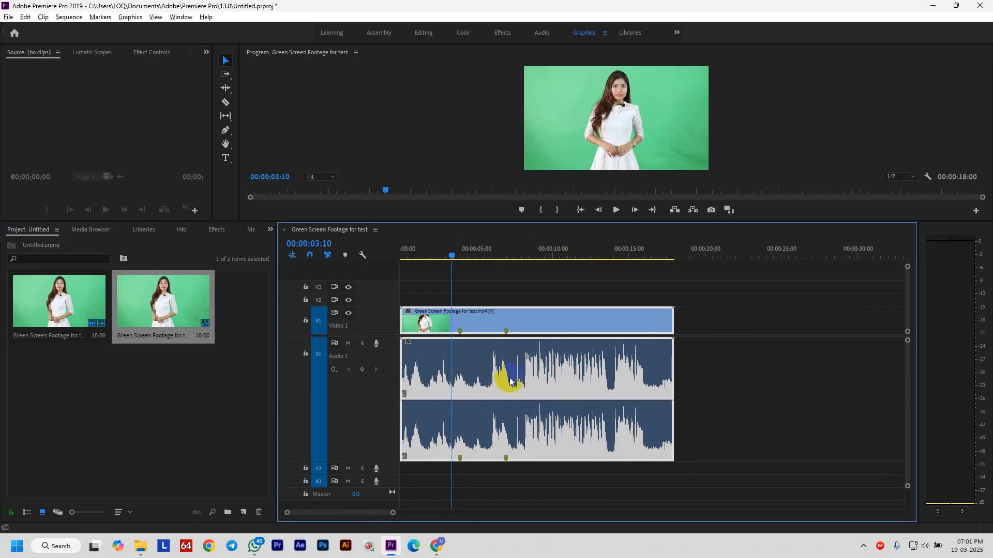
scroll(562, 383, down, 4)
scroll(504, 392, up, 6)
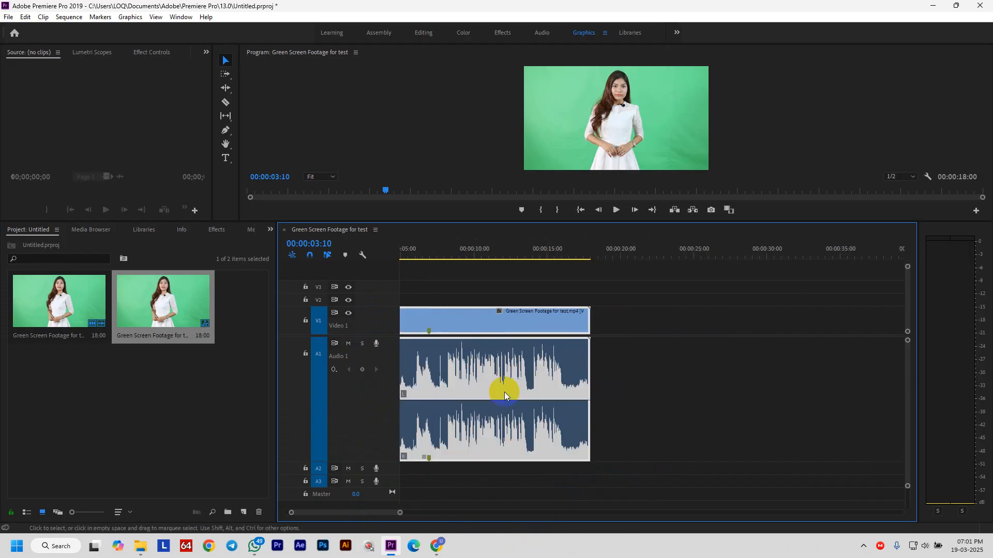
scroll(504, 392, up, 5)
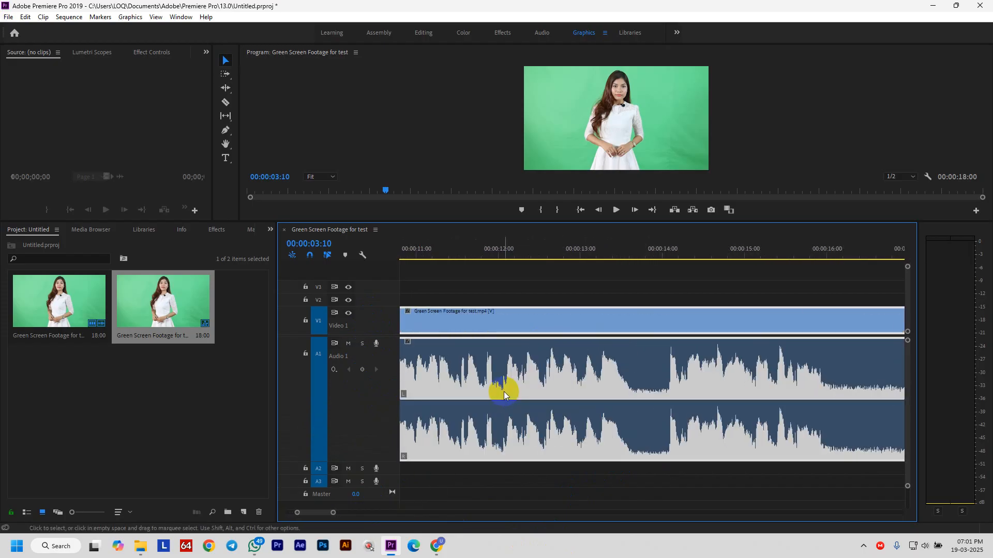
Play the sequence from the start to 00:00:08:04 in two stretches, comparing the waveform with the audio meters.
key(Home)
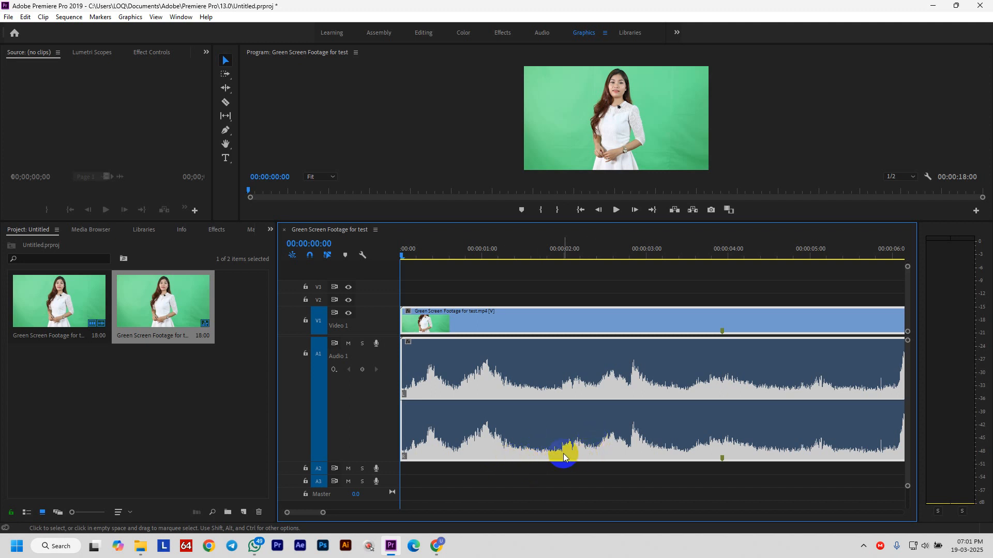
key(space)
key(space)
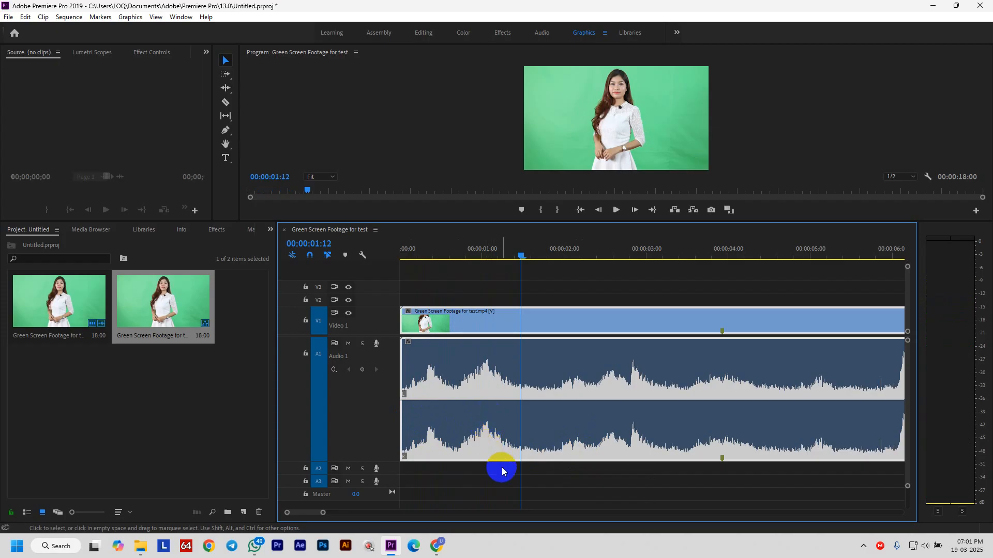
key(space)
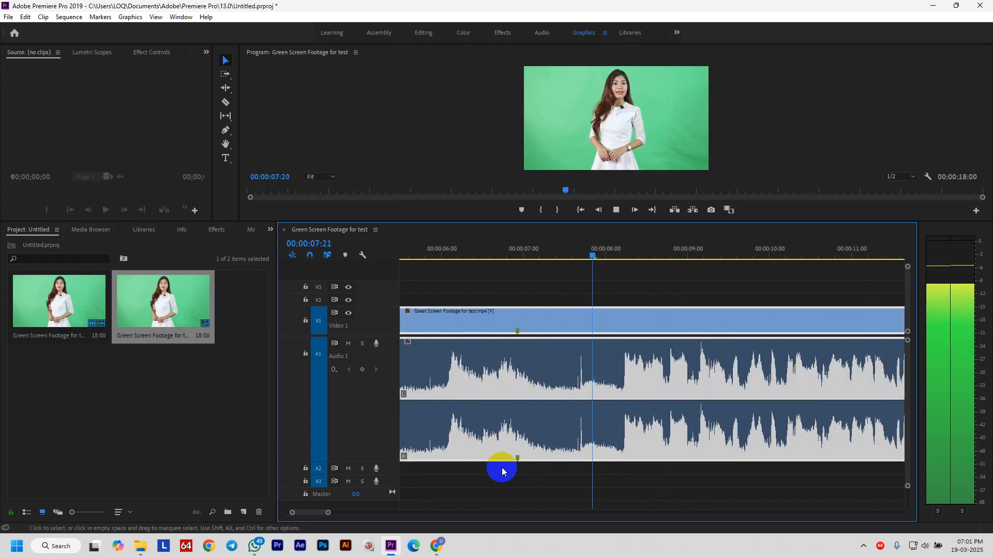
key(space)
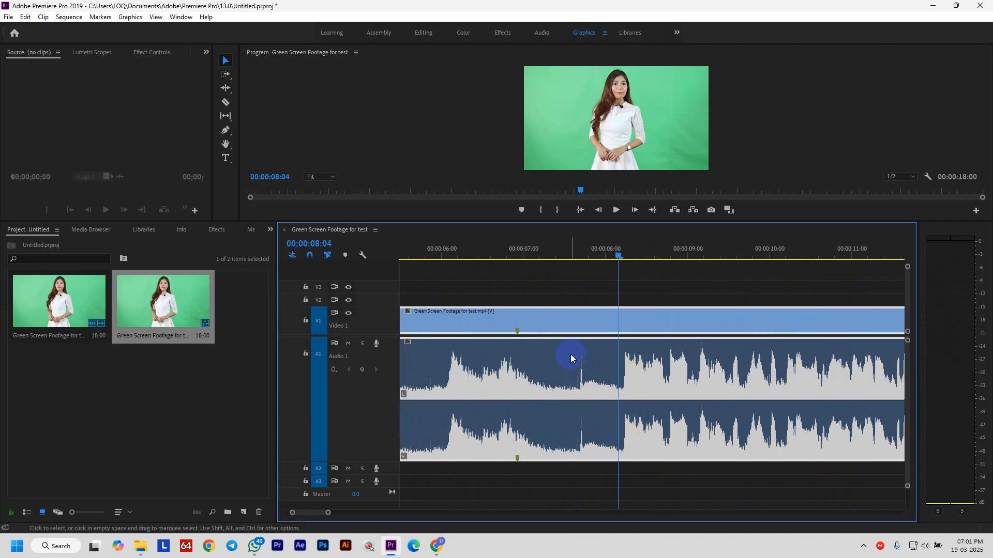
Ripple-trim the start of the green screen clip to 00:00:08:05, just before the dense part of the waveform.
drag(618, 260, 622, 258)
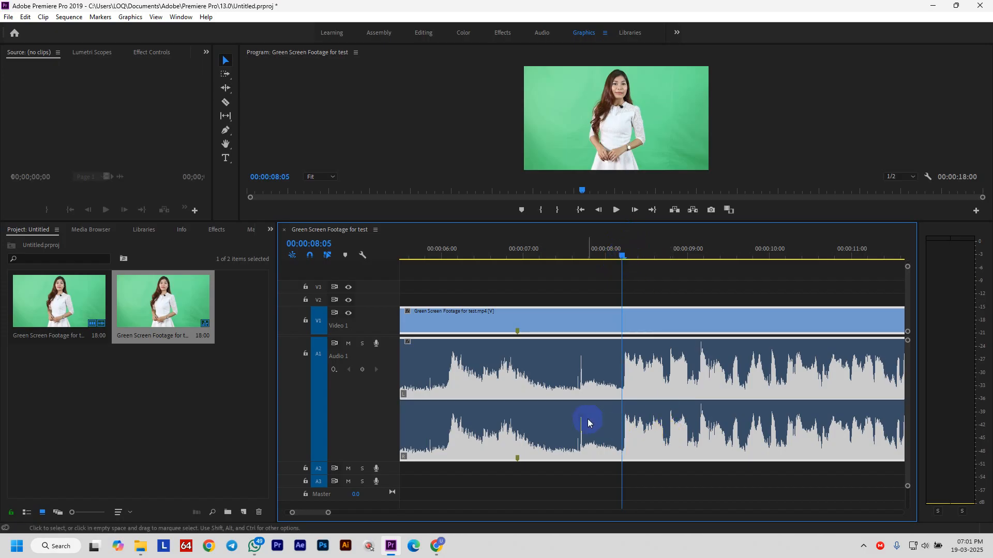
click(582, 397)
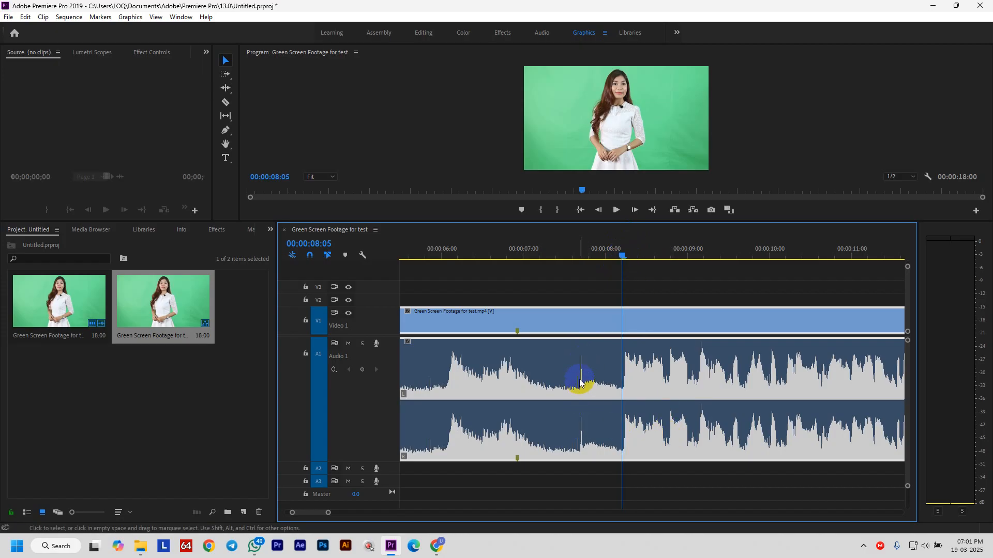
key(q)
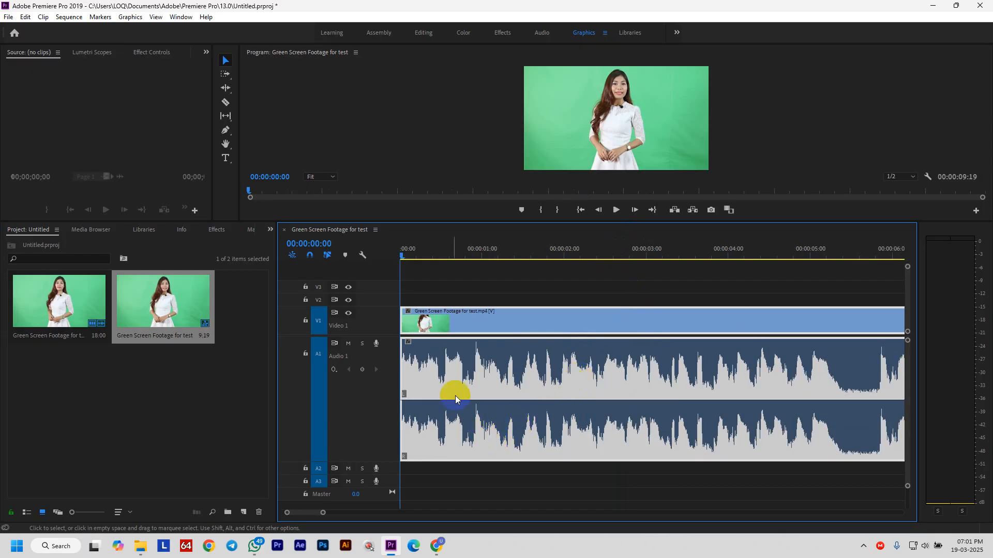
Play the trimmed sequence and position the playhead at 00:00:07:22, where the loud part of the waveform ends.
key(space)
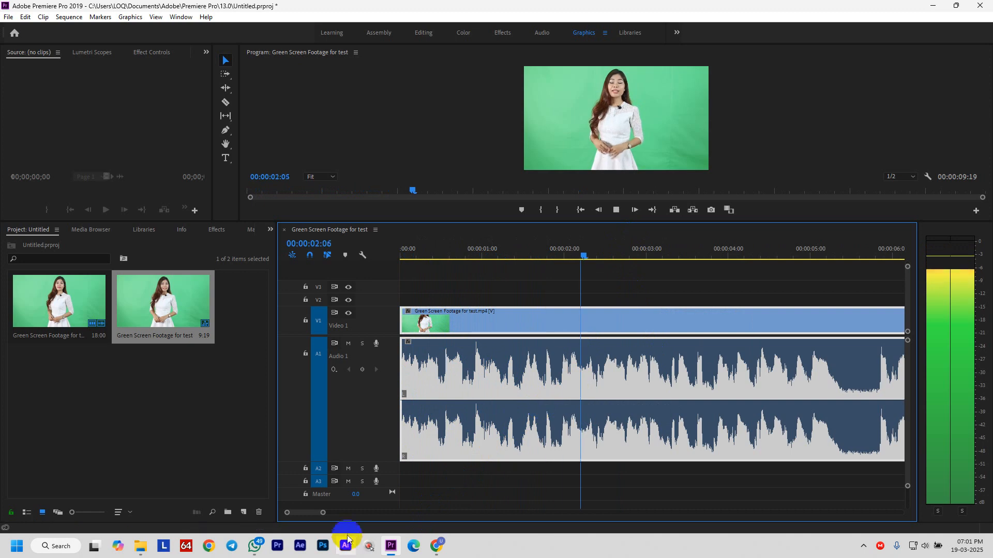
drag(325, 517, 448, 514)
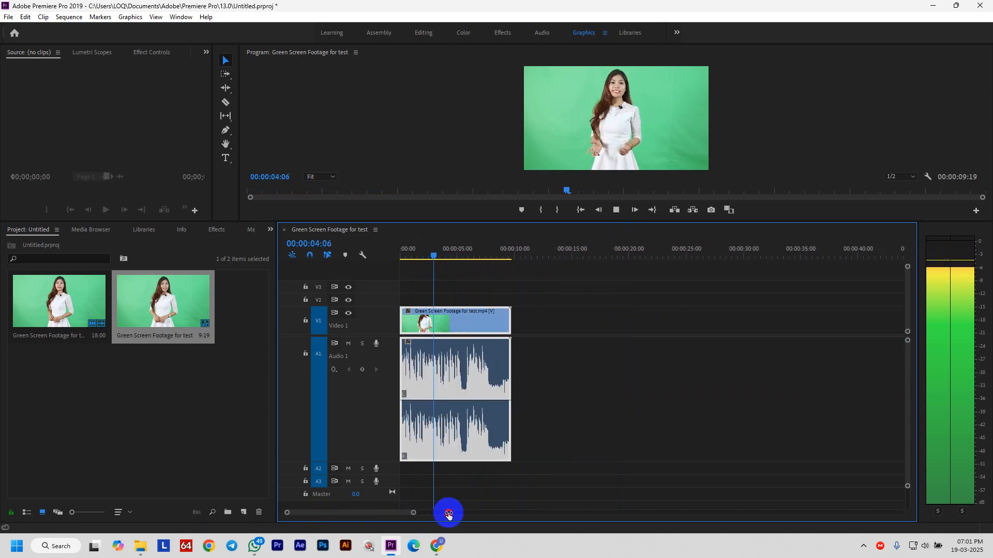
click(462, 282)
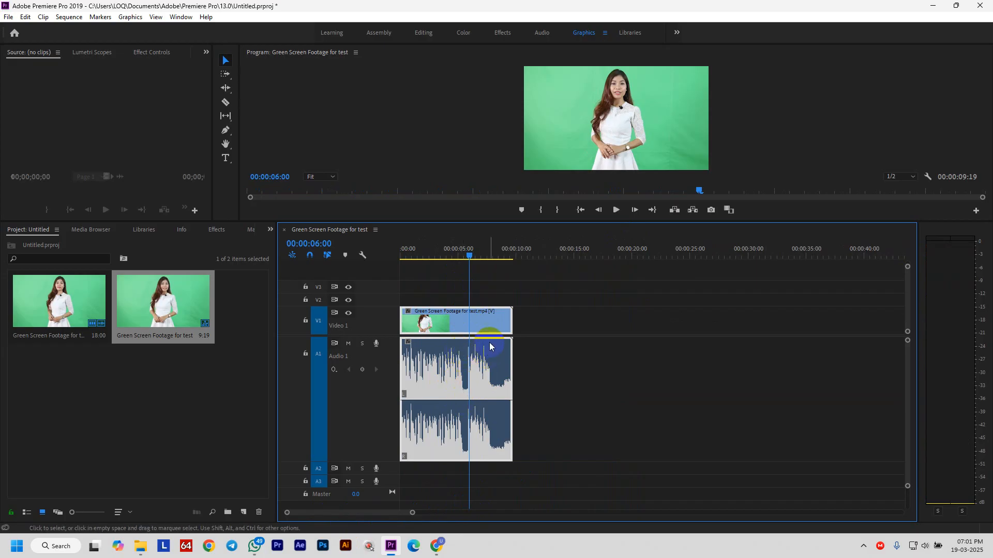
drag(469, 256, 493, 258)
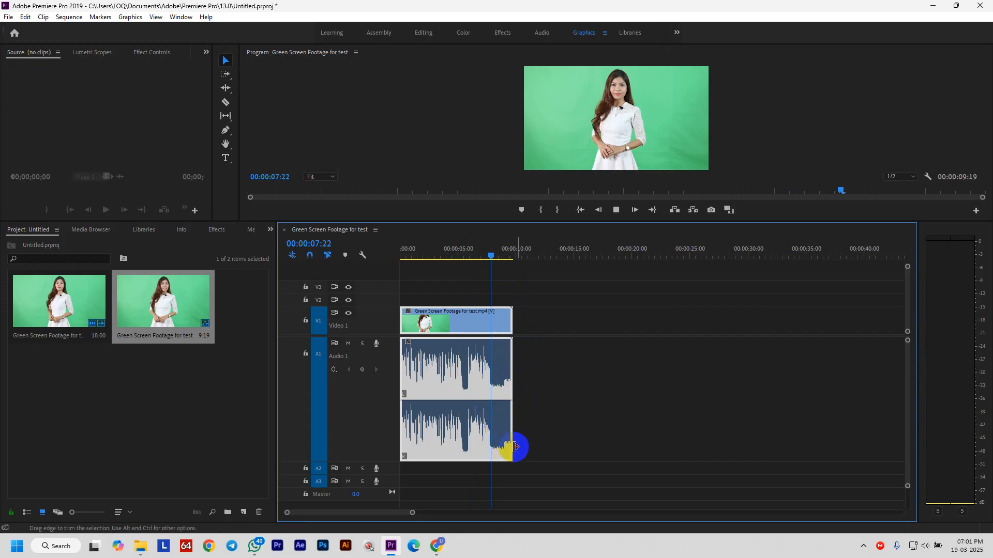
key(space)
Try ripple-trimming the start of the clip to 00:00:07:19, and undo the trim.
drag(412, 512, 381, 514)
drag(653, 252, 627, 260)
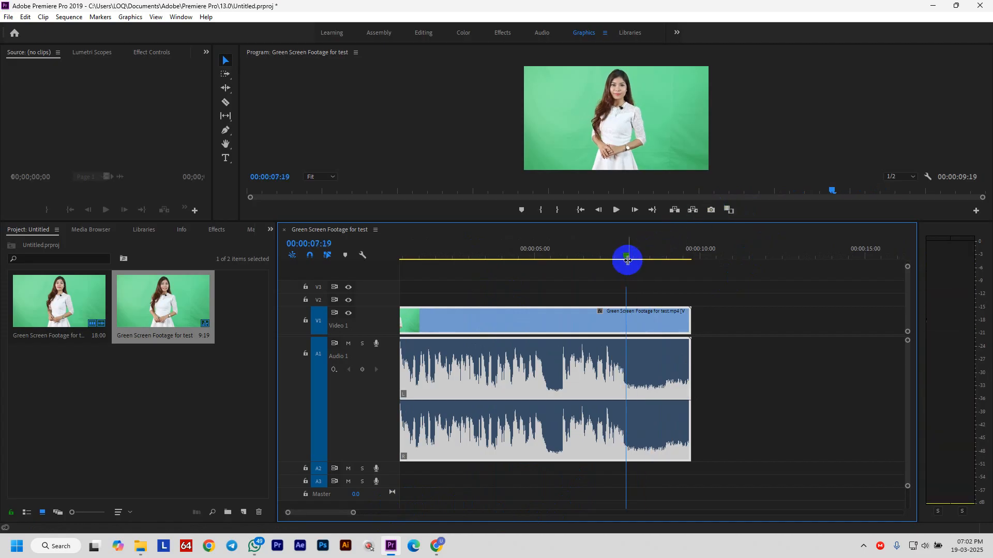
key(q)
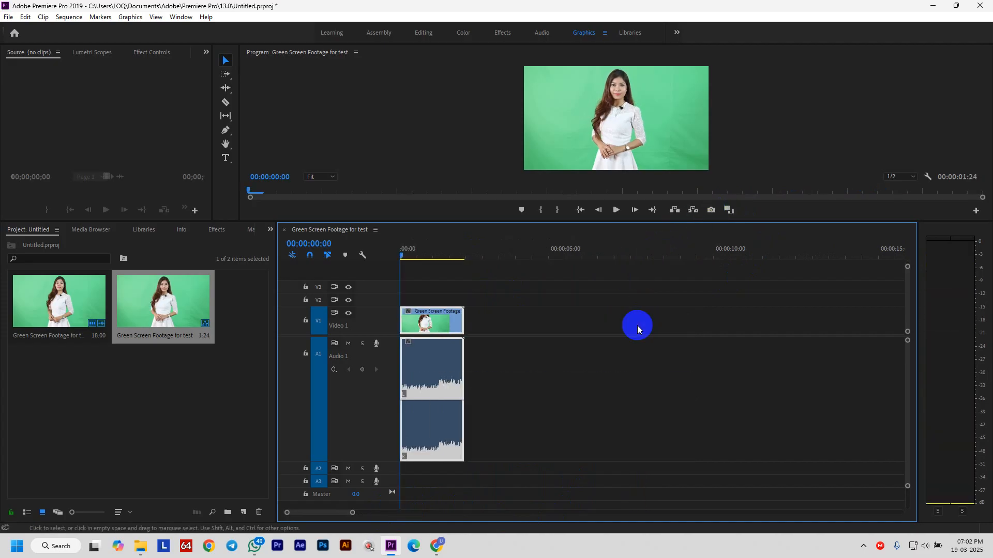
key(ctrl+z)
Ripple-trim the quiet end of the clip from 00:00:07:21 and reduce the height of the Audio 1 track.
drag(434, 253, 660, 301)
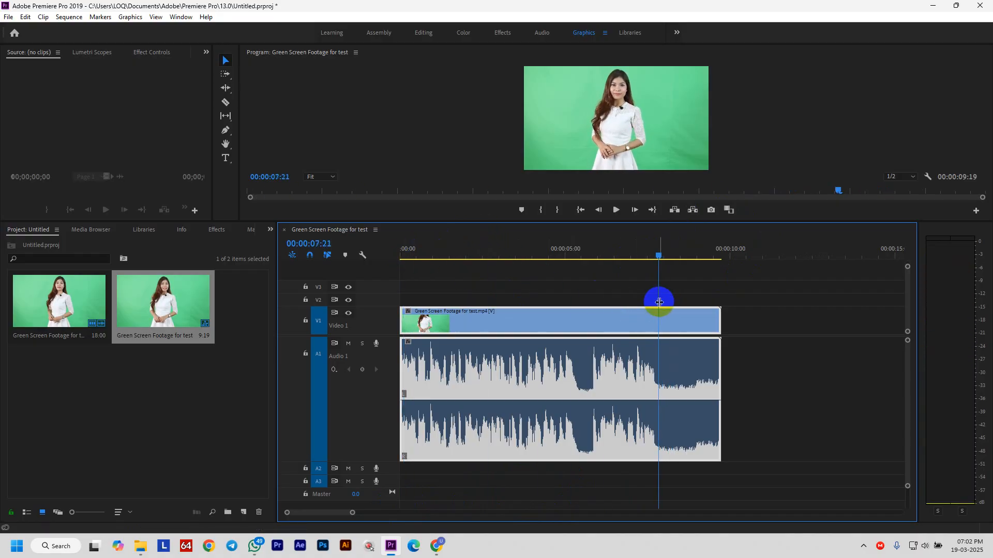
key(w)
key(space)
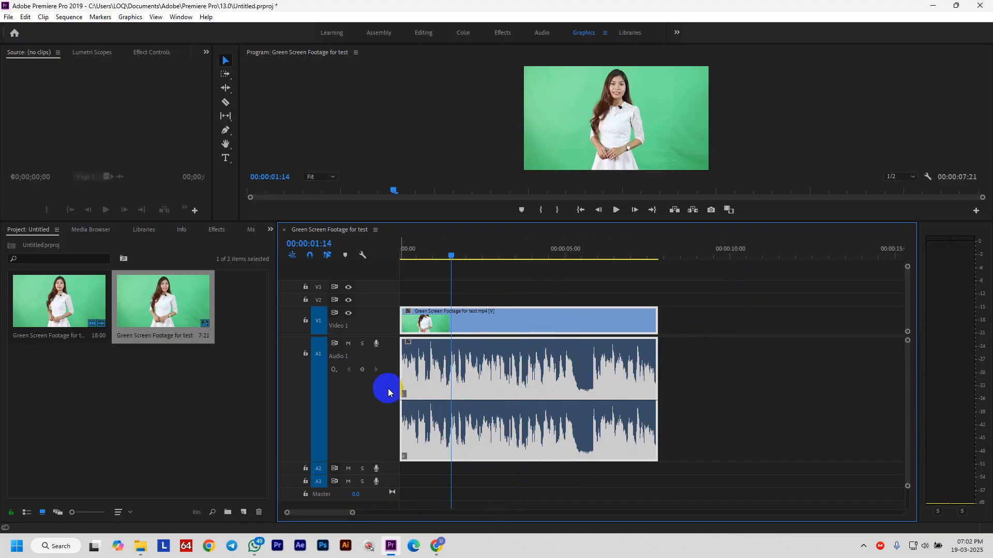
scroll(387, 393, down, 8)
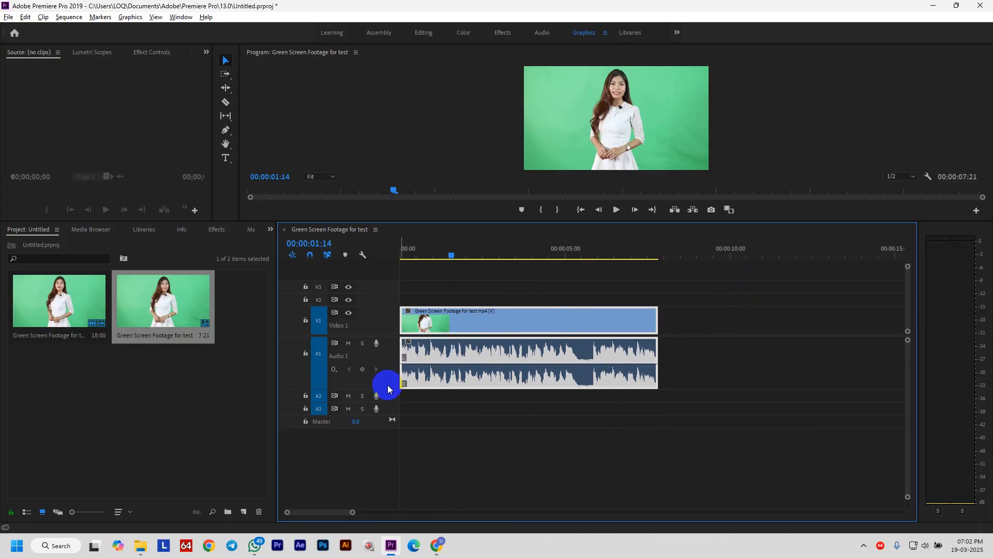
scroll(388, 391, up, 1)
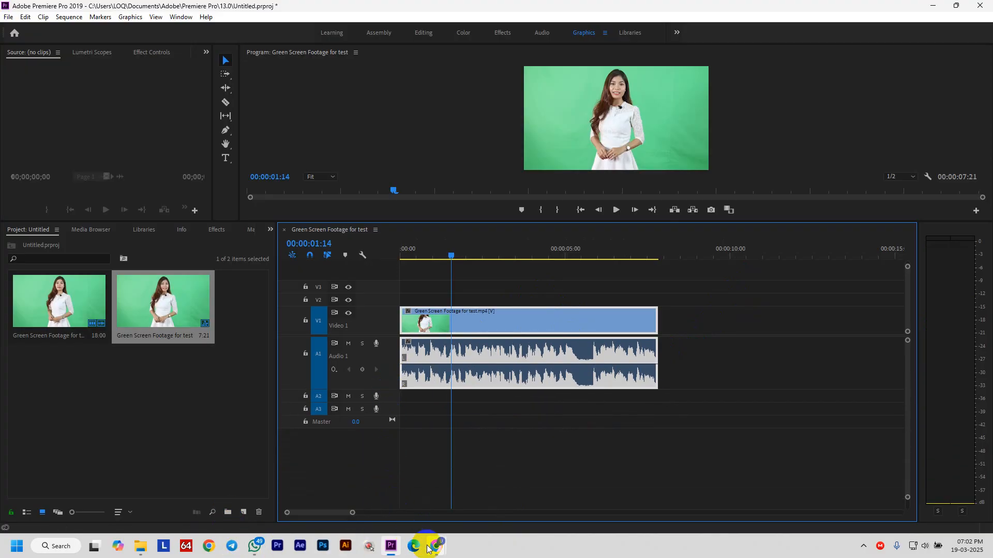
Switch to the course module PDF in Google Chrome and highlight the audio mixer window topic under Class # 8.
mouse_move(435, 548)
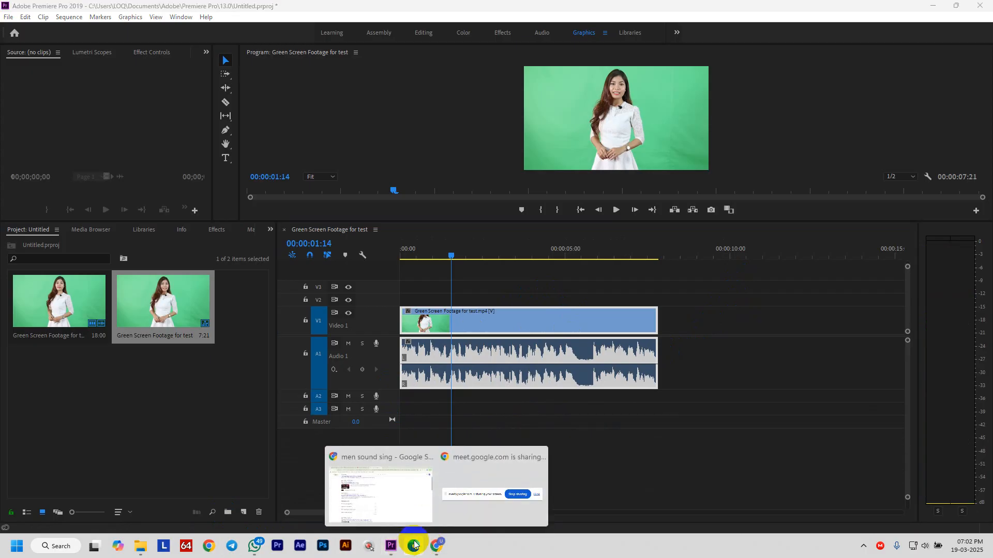
click(386, 492)
click(204, 7)
scroll(454, 362, down, 2)
scroll(439, 382, up, 2)
drag(436, 262, 333, 260)
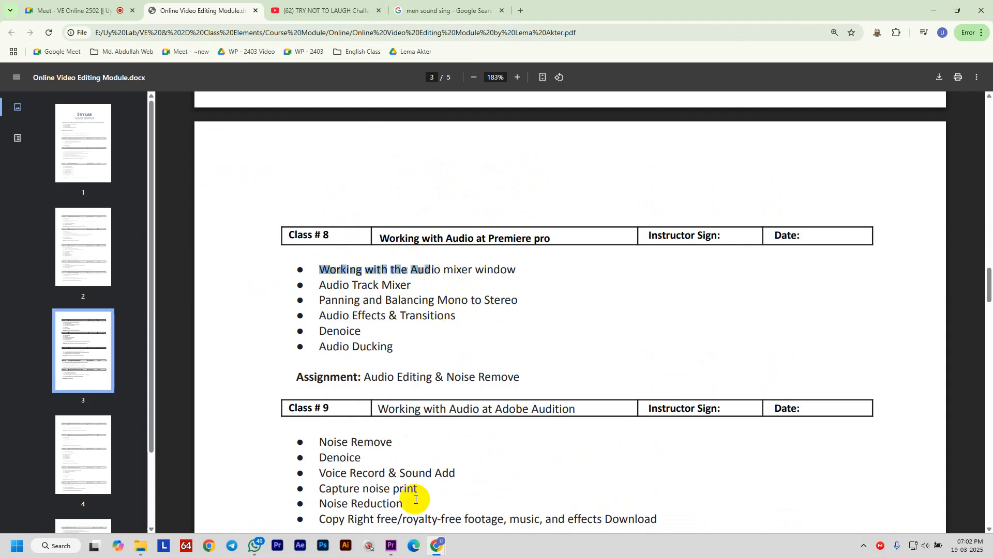
Switch back to Premiere Pro, widen the audio meters, and play the sequence on to 00:00:03:11.
click(390, 547)
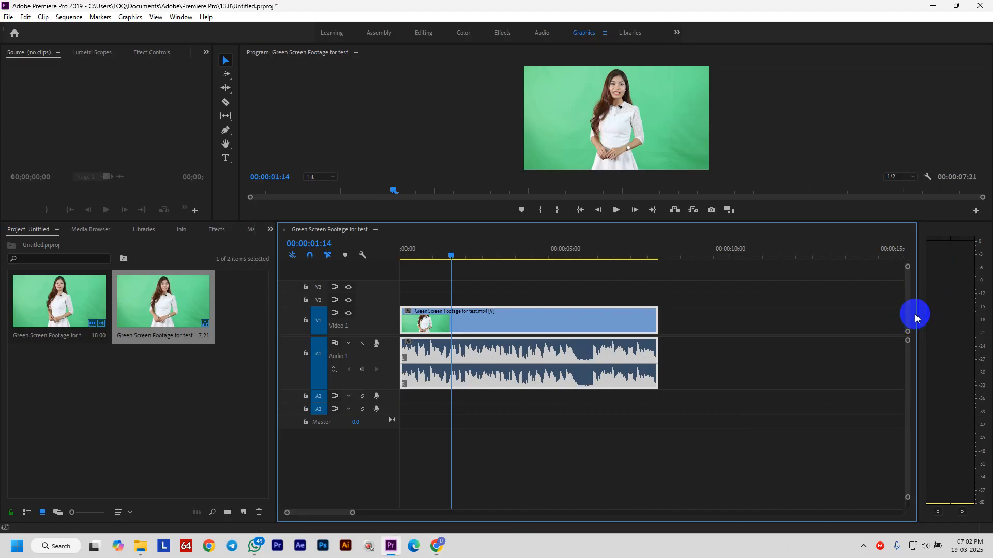
drag(917, 313, 851, 320)
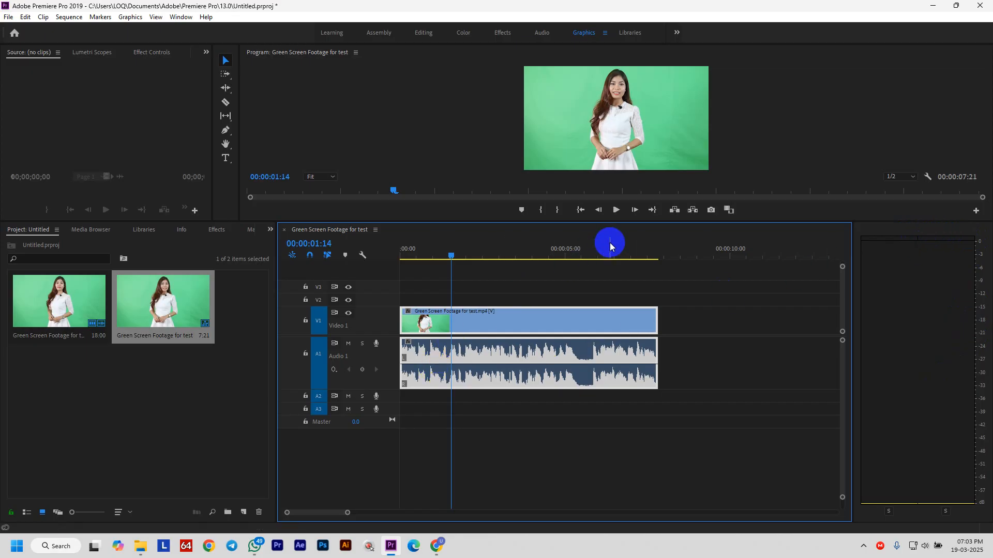
key(space)
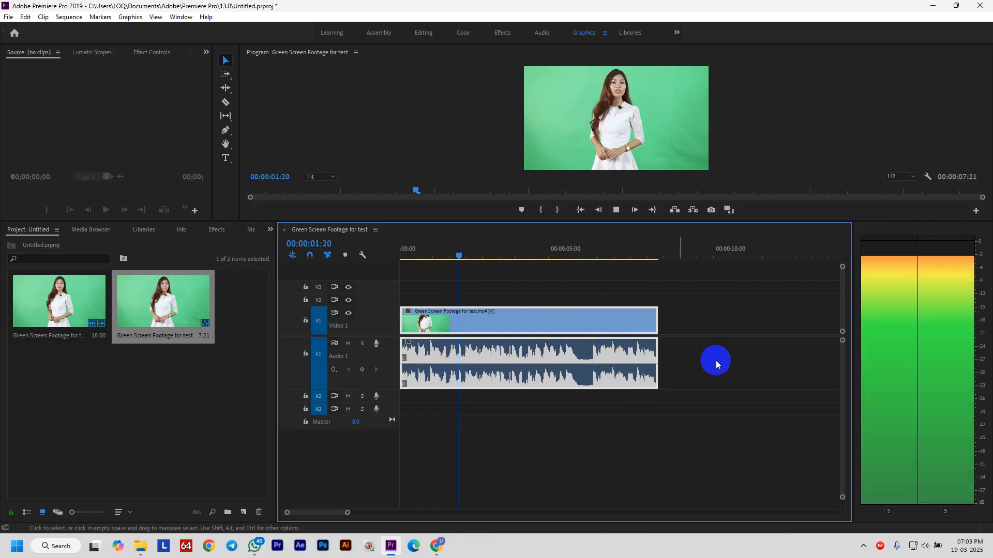
key(space)
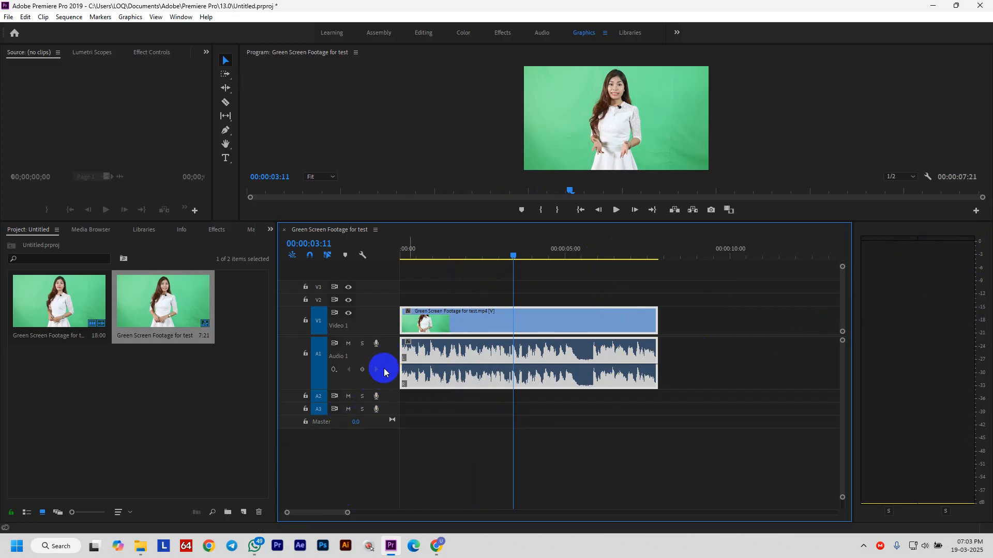
Try raising the clip's volume line on Audio 1, check the meters by playing to 00:00:06:02, and undo the change.
scroll(384, 374, up, 7)
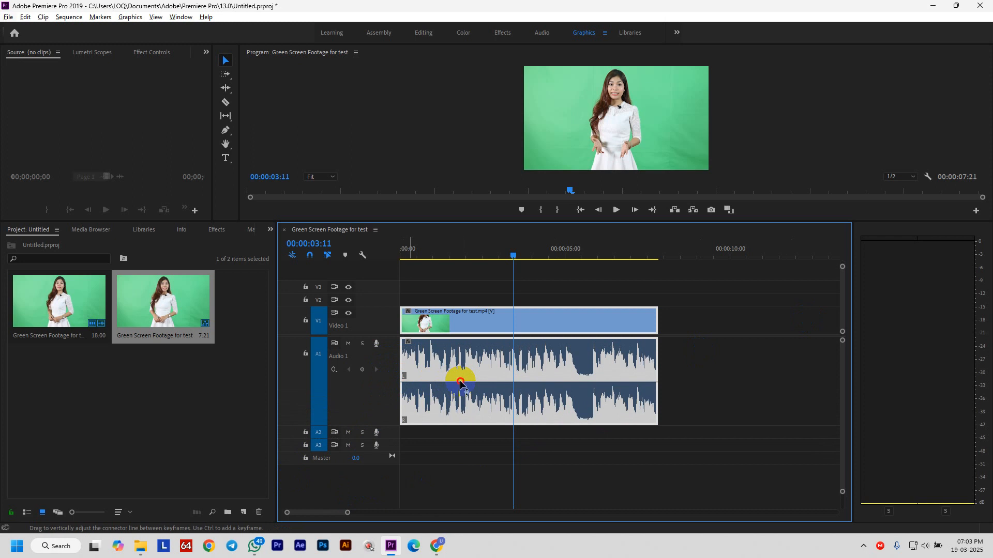
drag(461, 382, 471, 377)
key(ctrl+z)
key(space)
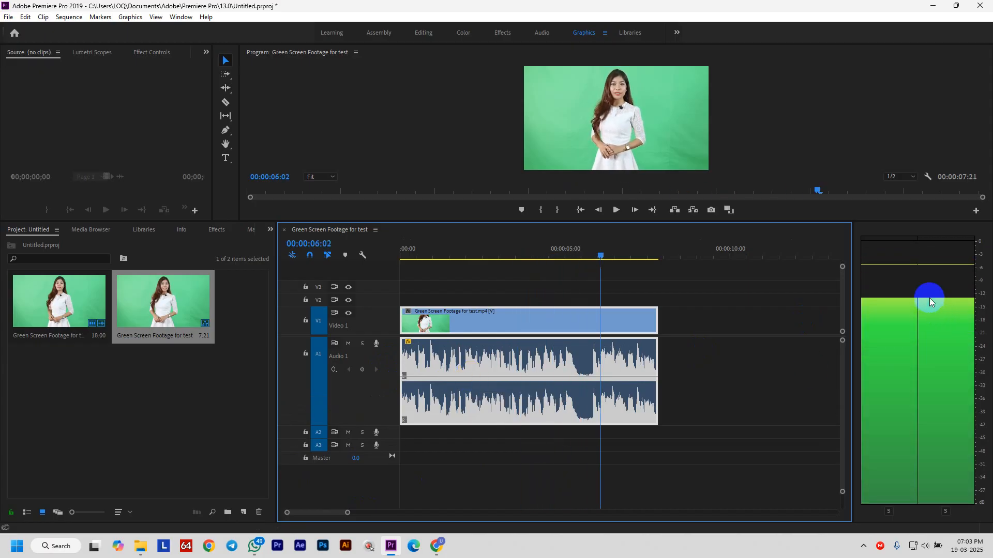
key(space)
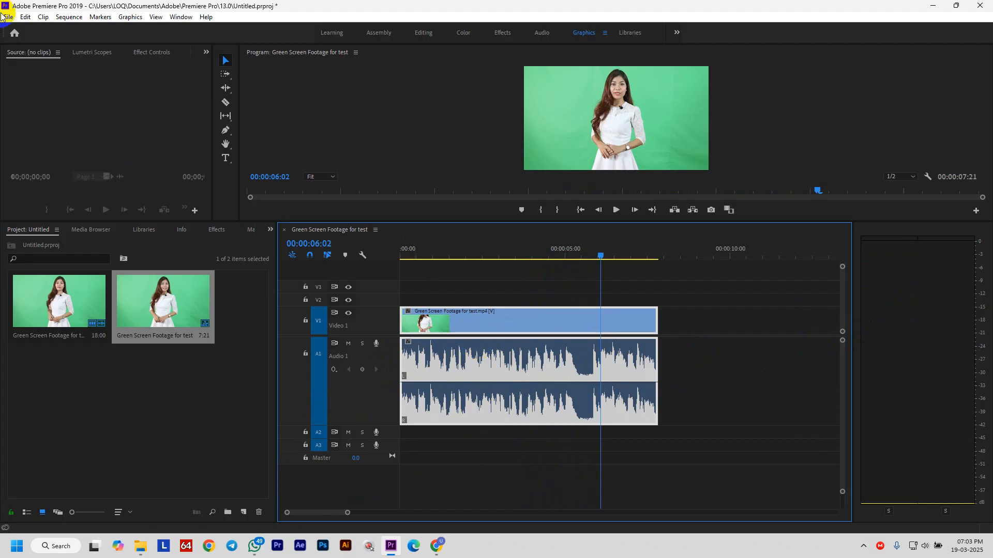
Show the selected clip's effect controls, expand the audio Volume effect, and turn off keyframing for Level and Bypass.
click(182, 17)
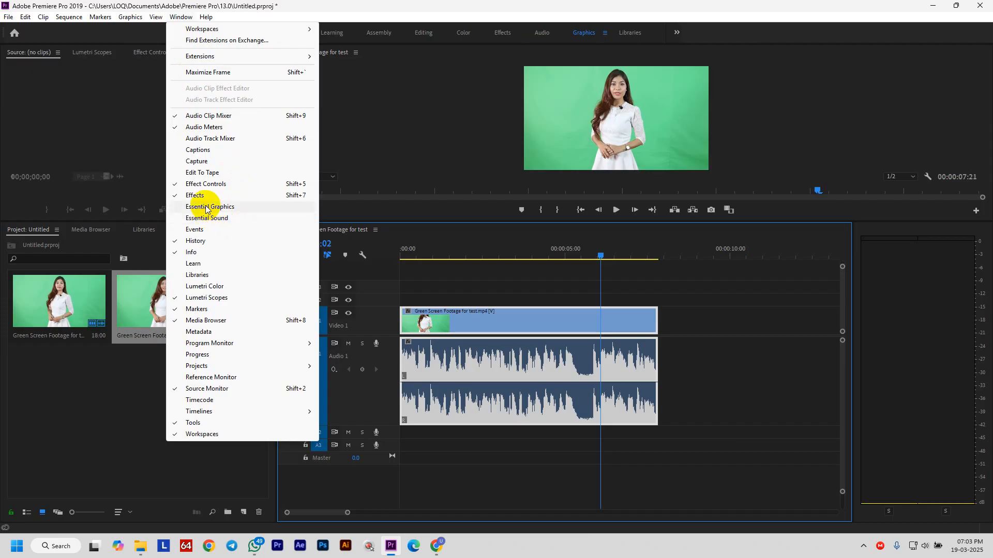
click(217, 184)
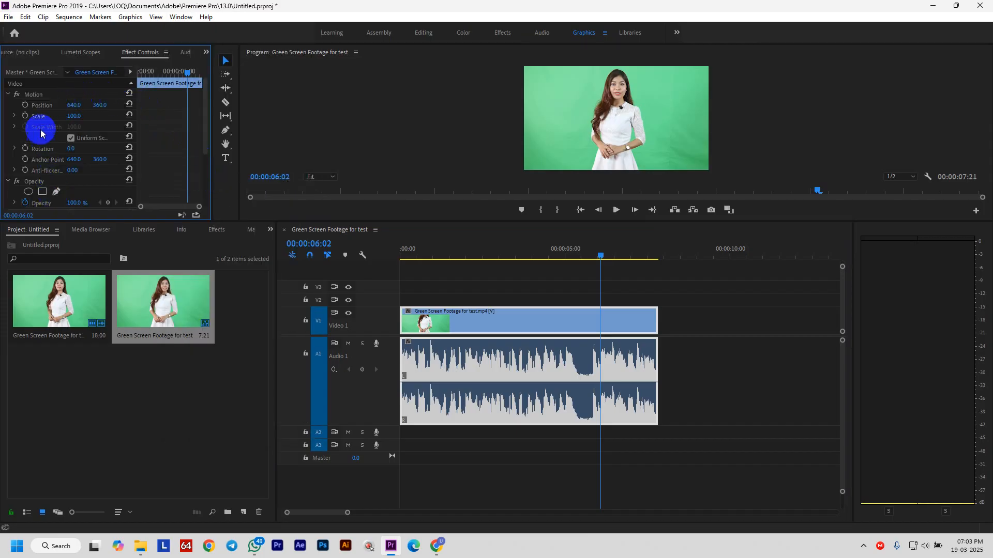
scroll(45, 150, down, 3)
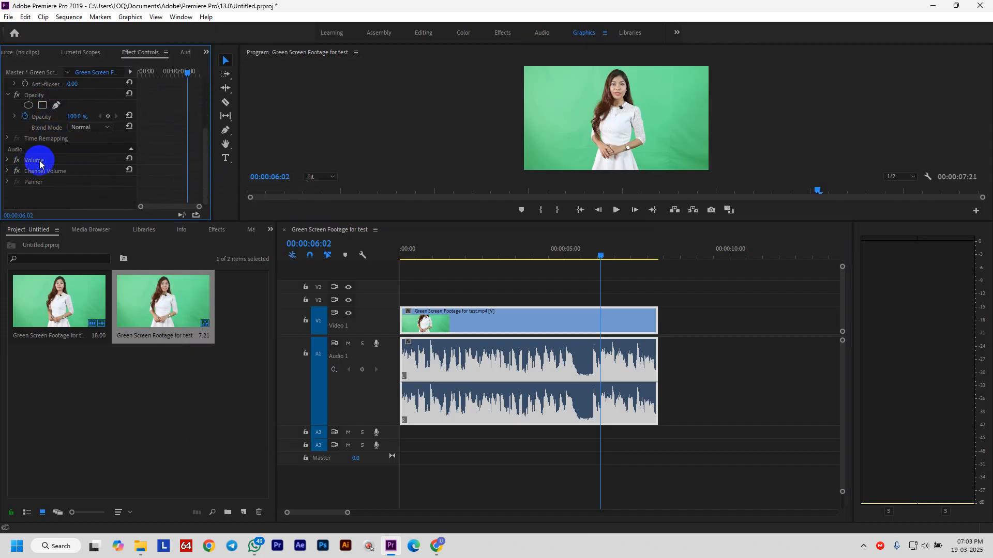
click(36, 160)
click(8, 160)
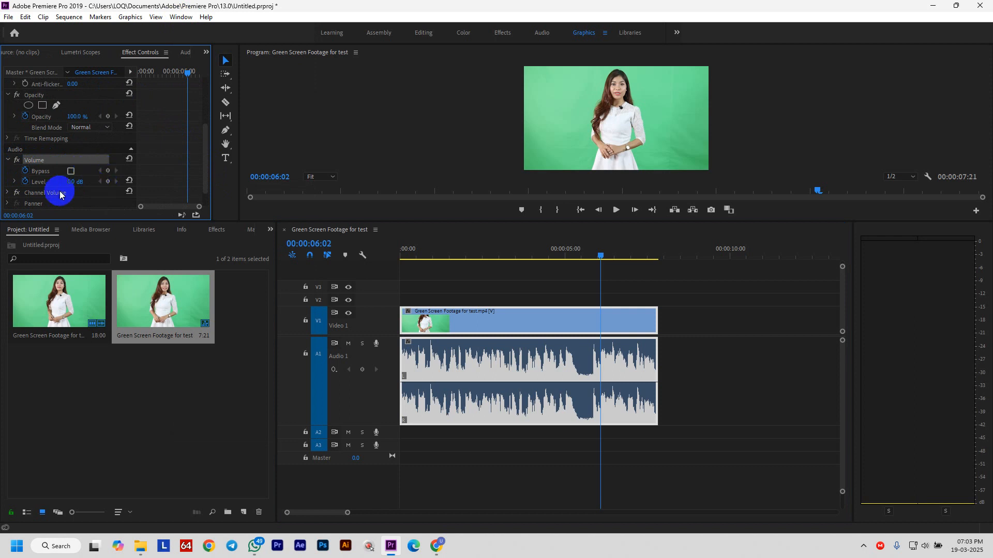
click(30, 183)
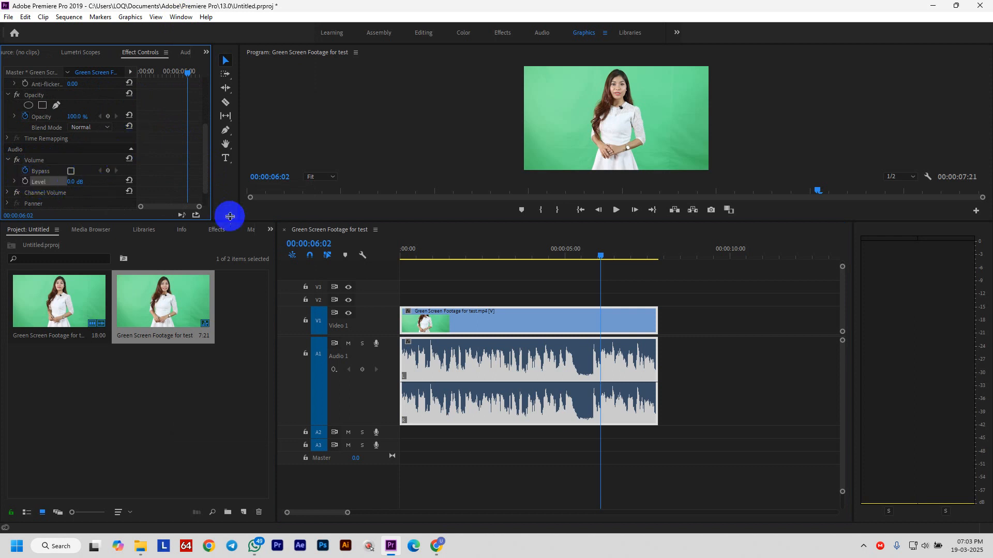
click(31, 171)
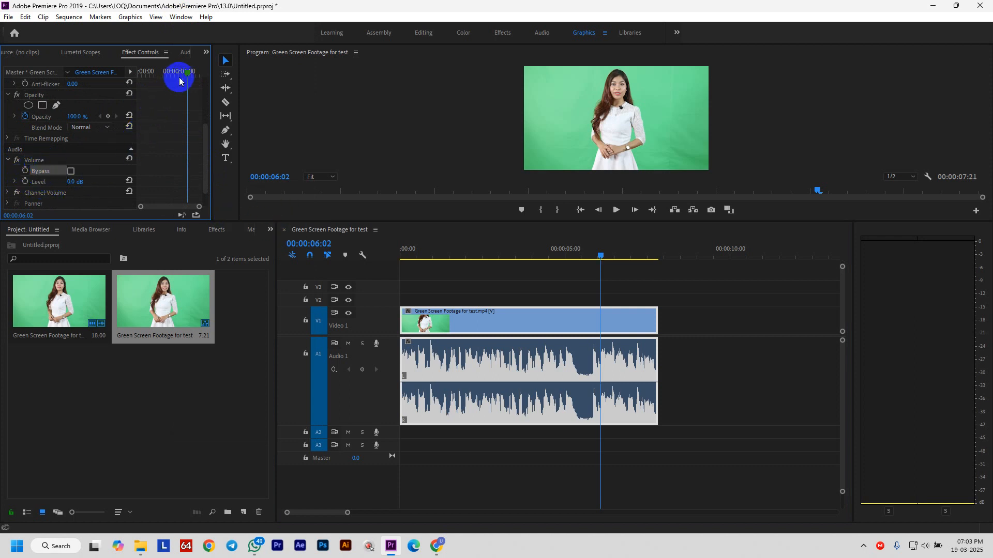
Try a Volume level of 5.0 dB from the sequence start, check the audio meters during playback, undo it, and play on to 00:00:02:20.
drag(183, 79, 135, 79)
click(67, 183)
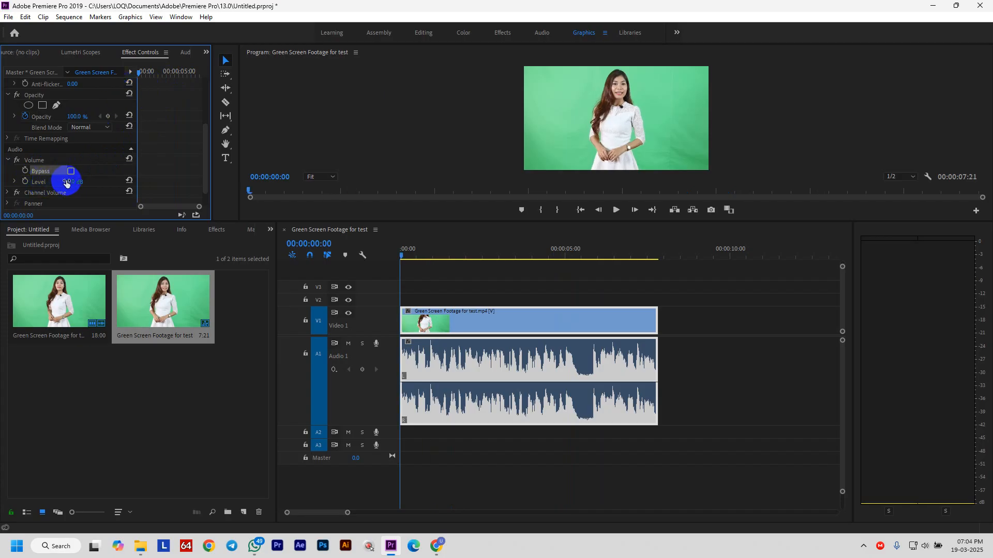
drag(75, 182, 112, 180)
click(67, 186)
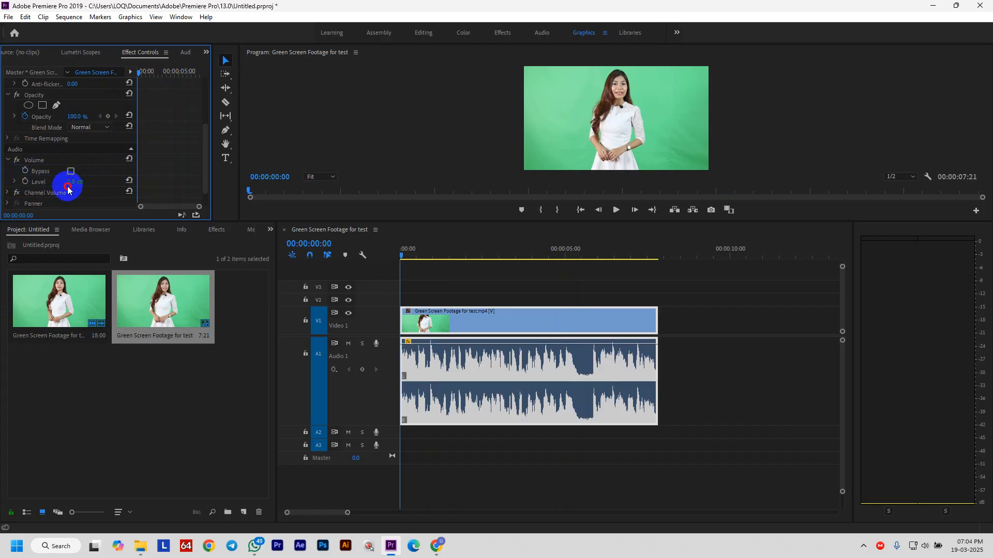
key(space)
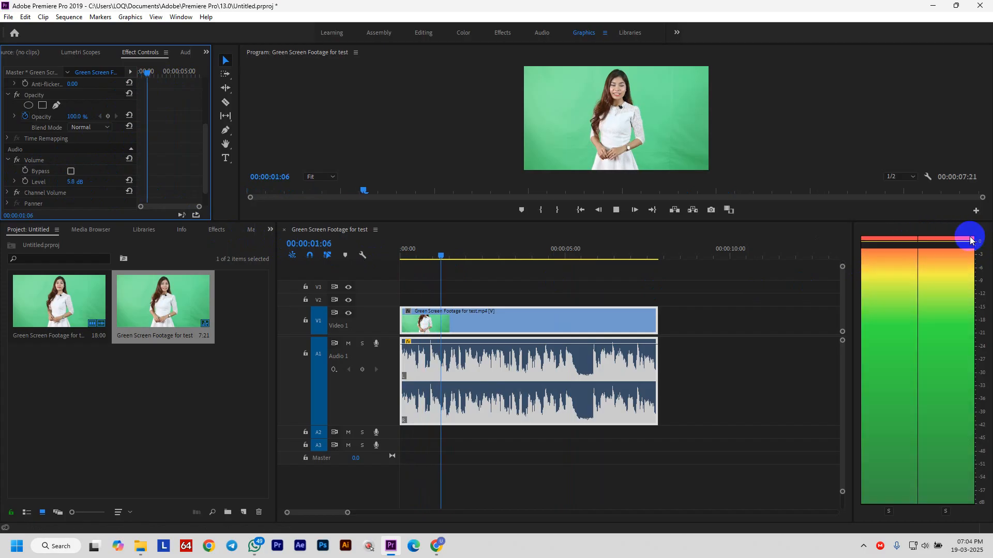
key(space)
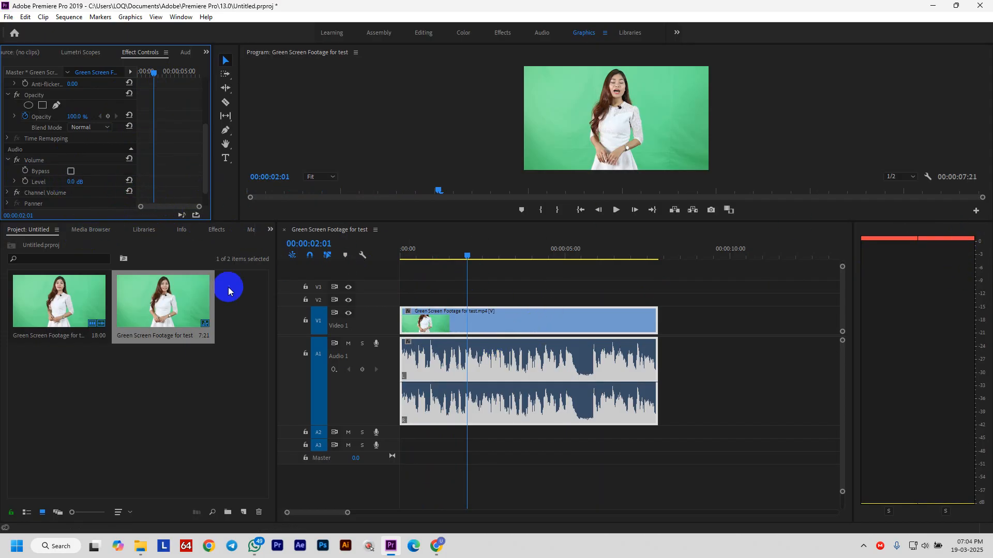
key(space)
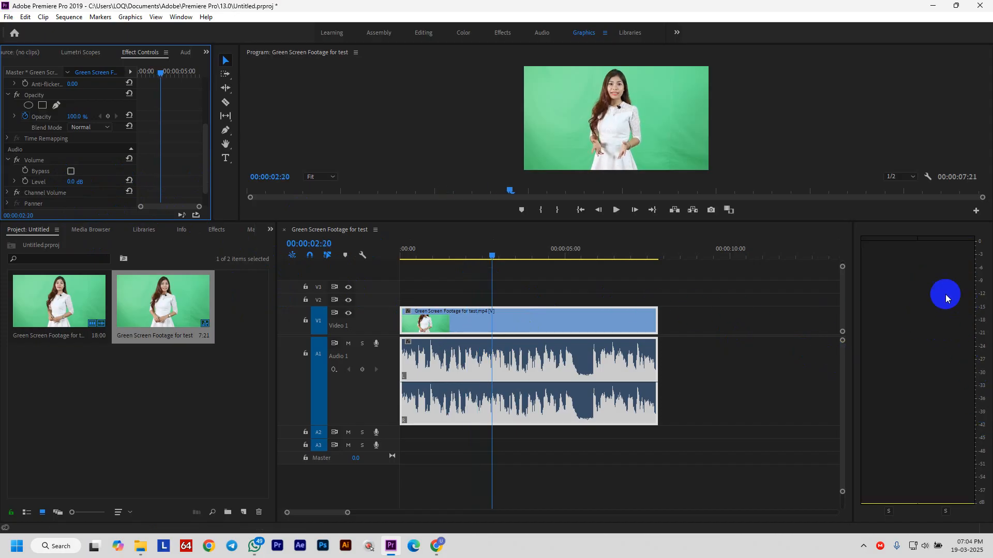
Adjust the audio gain of the green screen clip by +1 dB.
click(568, 360)
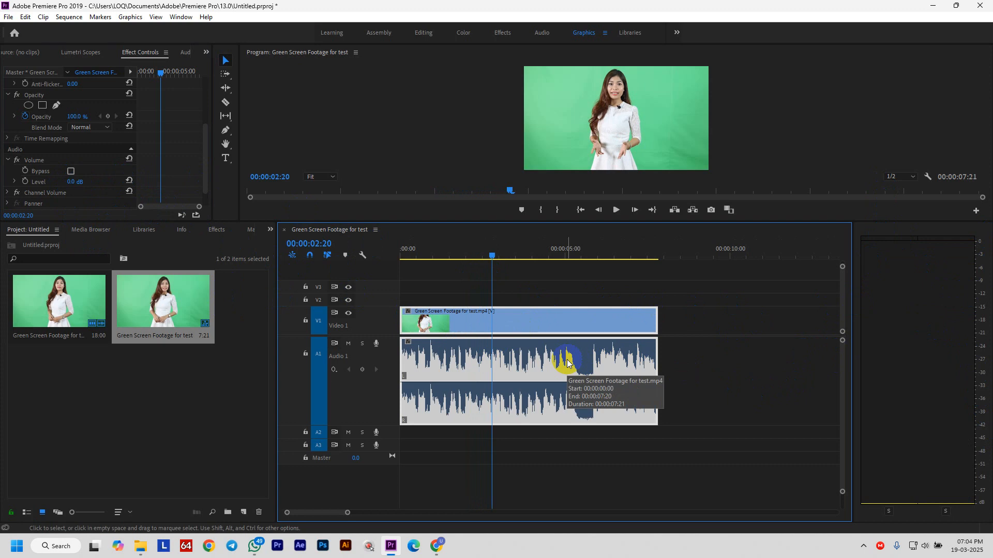
key(g)
click(503, 261)
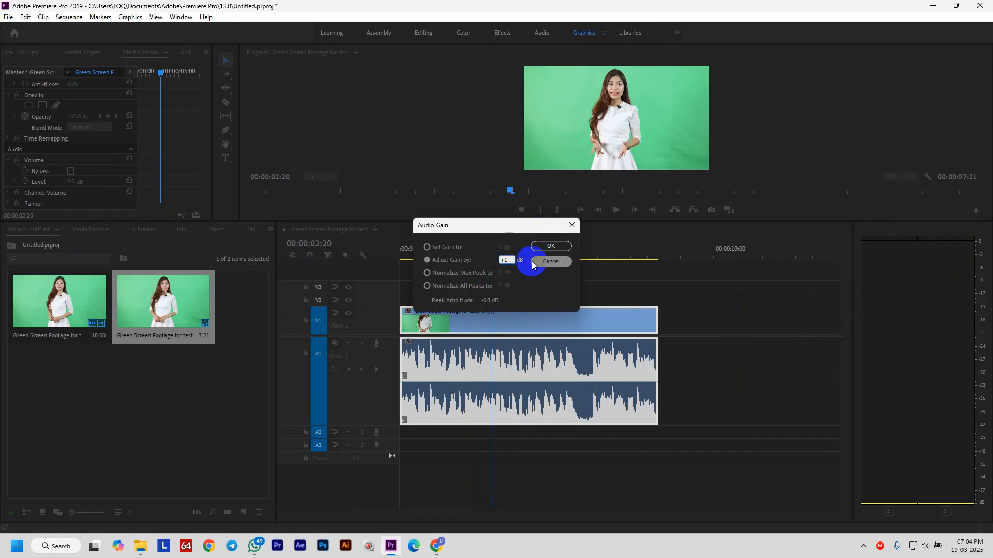
click(551, 247)
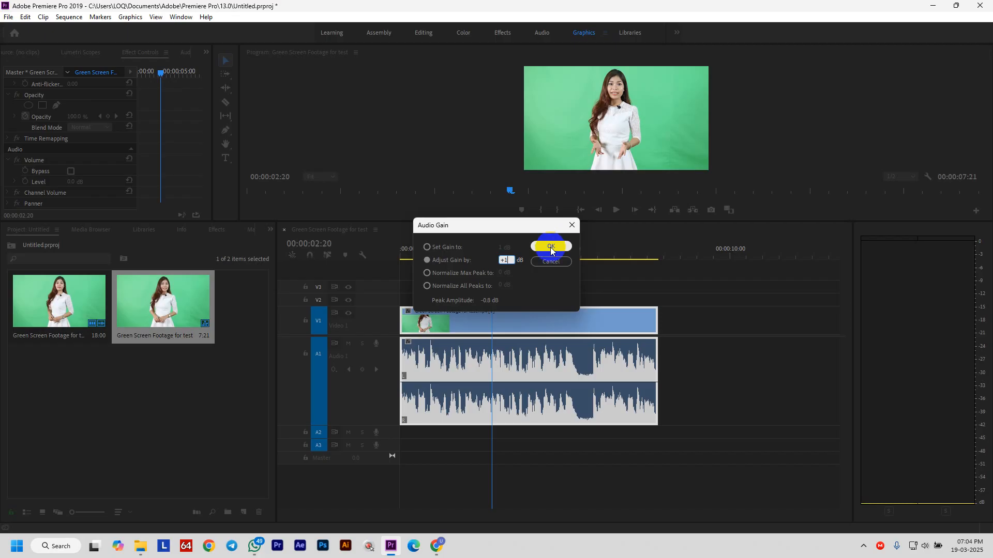
click(505, 260)
click(541, 247)
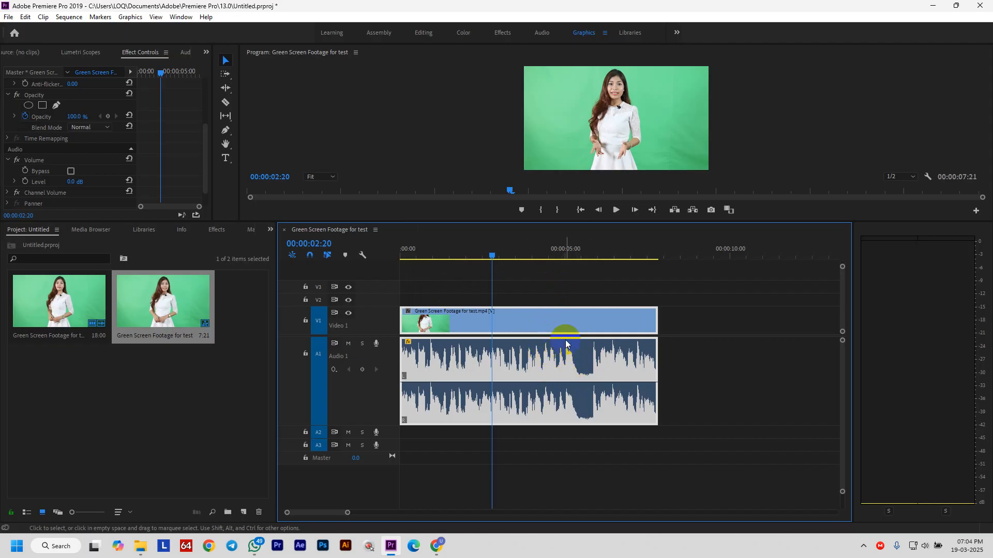
Play the sequence on to 00:00:06:07 and check the audio meters.
key(space)
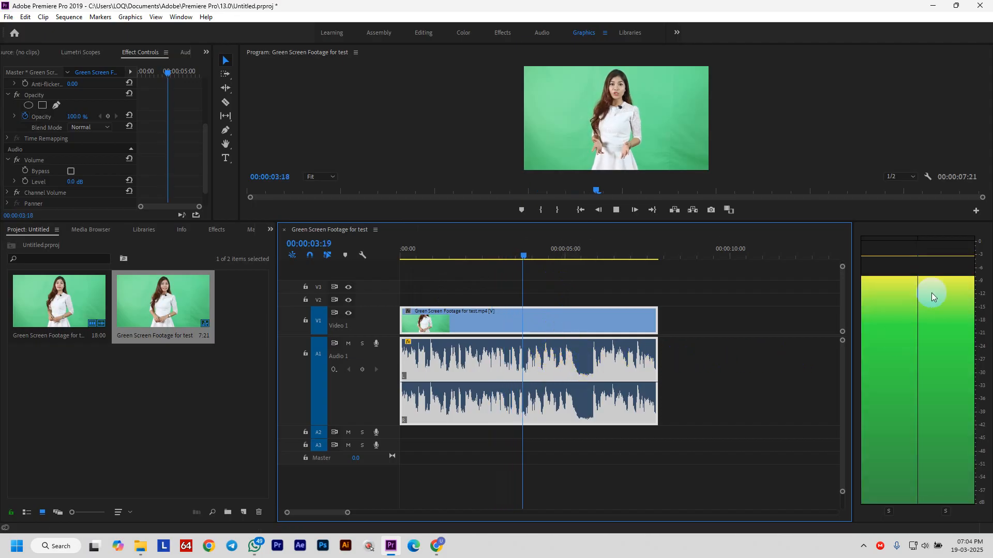
key(space)
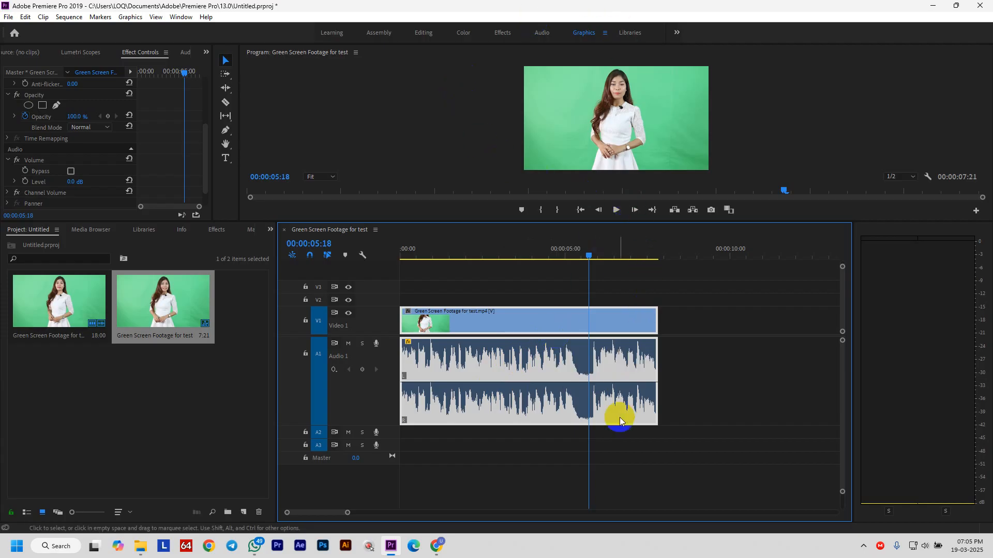
key(space)
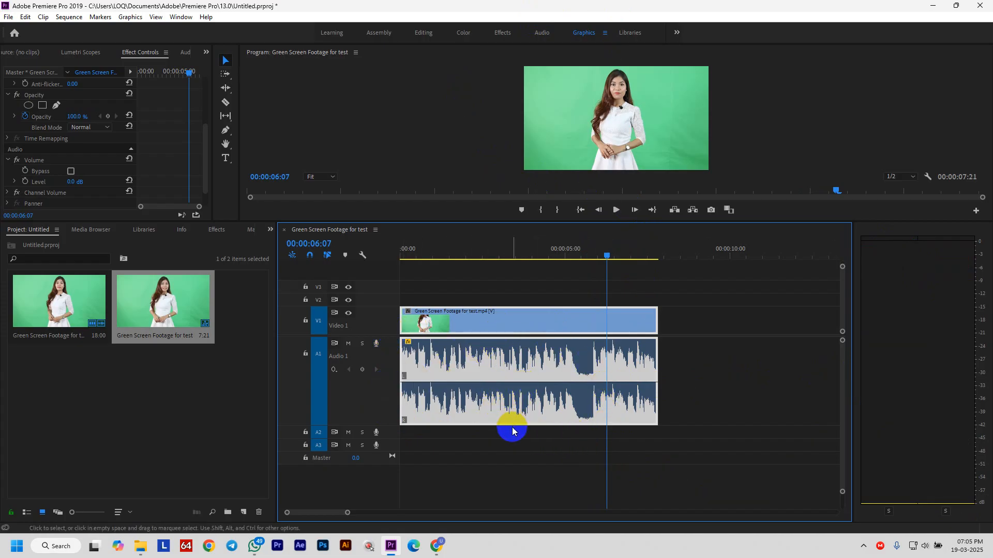
drag(510, 428, 509, 422)
Expand the clip's Channel Volume effect and turn off keyframing for Bypass, Left and Right.
scroll(83, 174, down, 2)
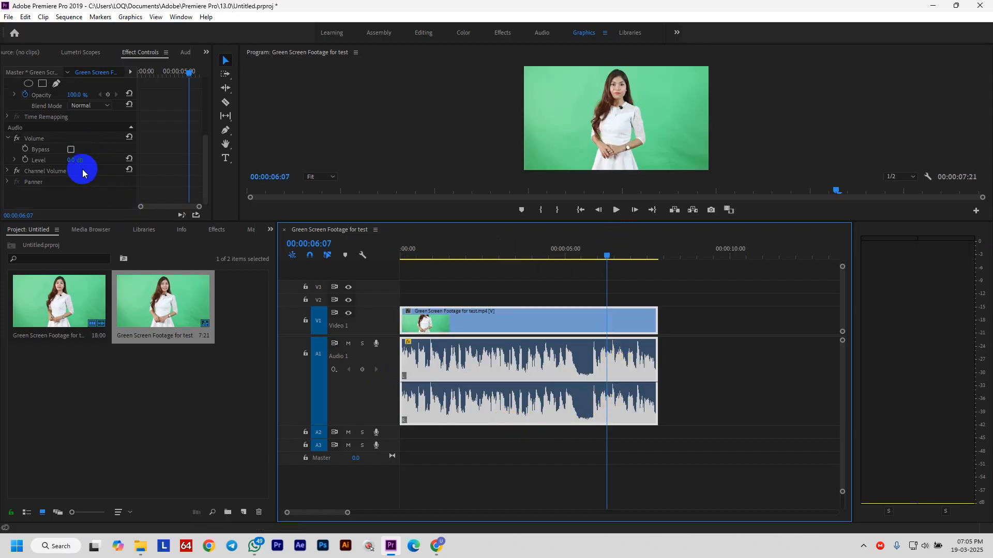
click(36, 172)
click(8, 173)
scroll(83, 184, down, 1)
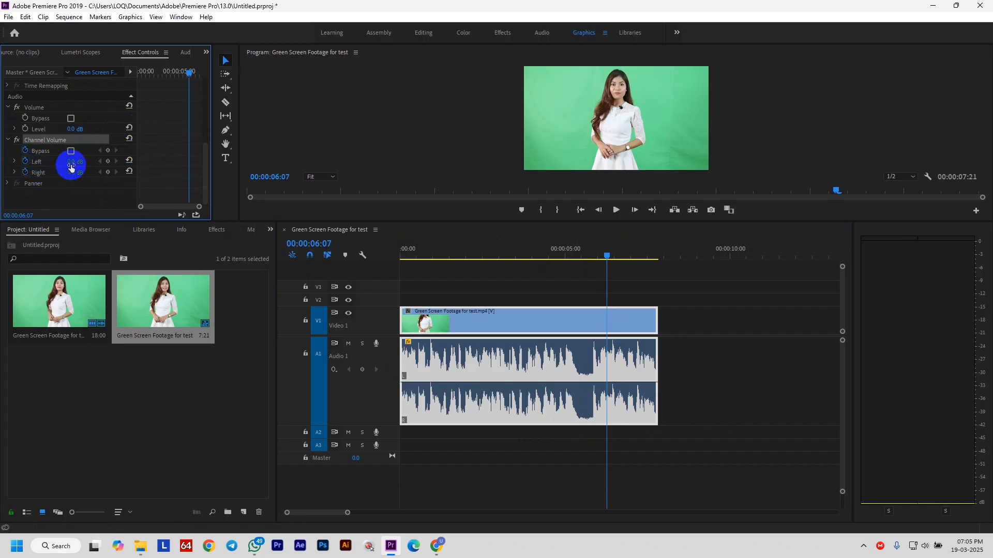
click(23, 166)
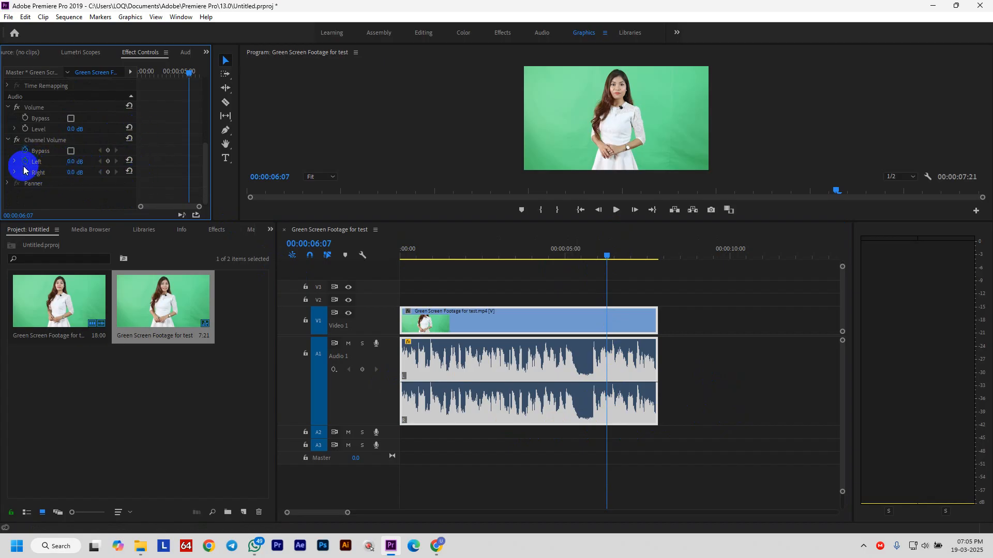
click(24, 162)
click(24, 151)
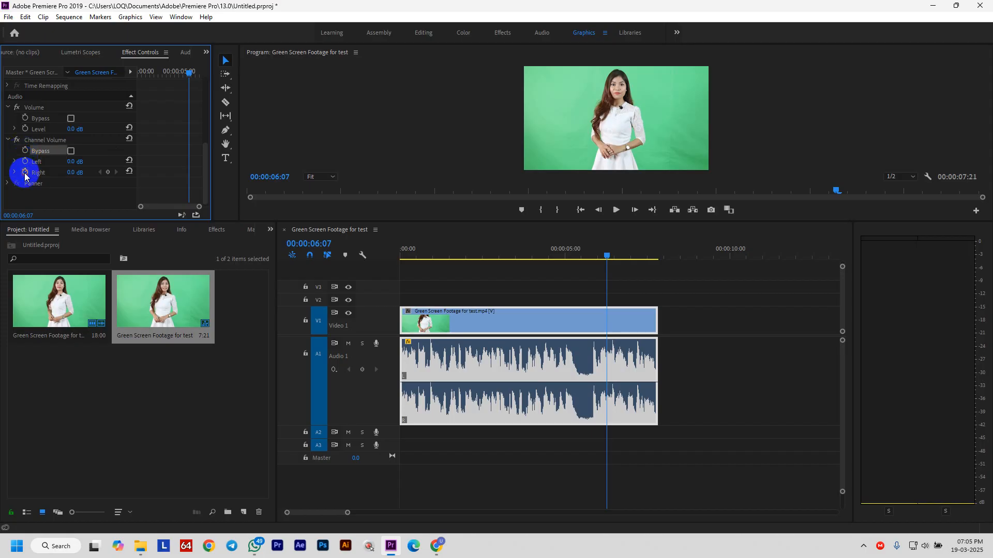
click(25, 172)
Try lowering the left channel volume to -287.5 dB, check the meters by playing to 00:00:07:12, and reset the left level.
click(72, 161)
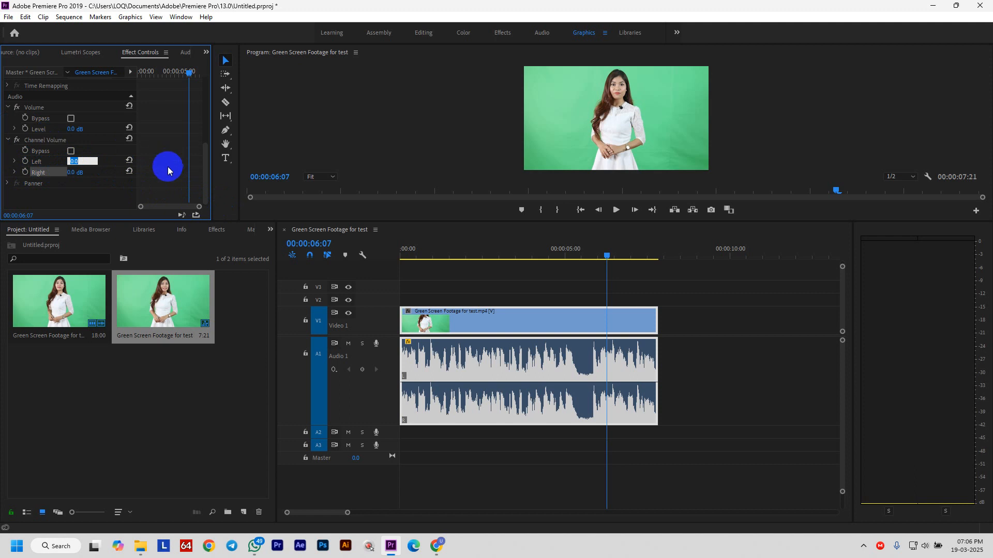
click(107, 163)
mouse_move(85, 163)
mouse_down()
mouse_move(8, 177)
mouse_move(71, 163)
mouse_up()
key(space)
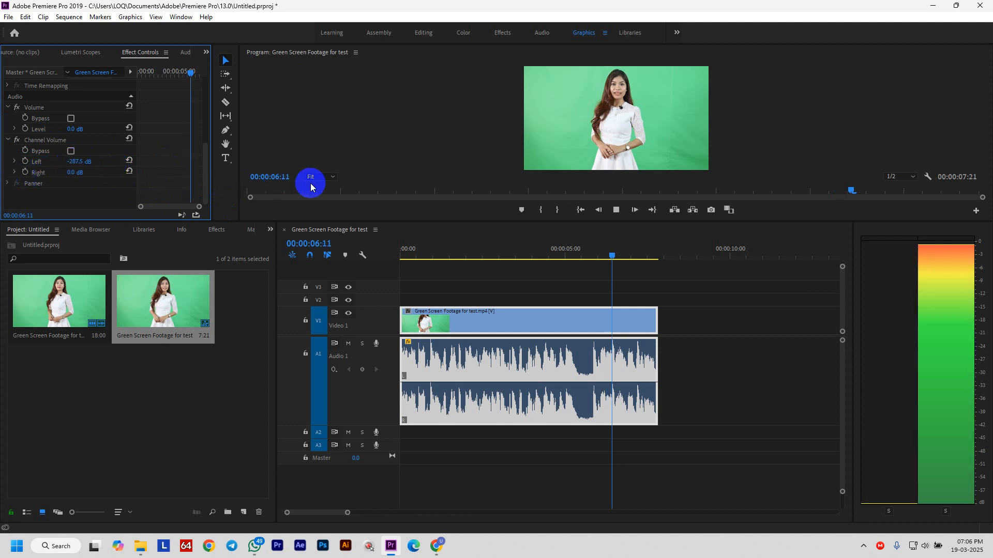
key(space)
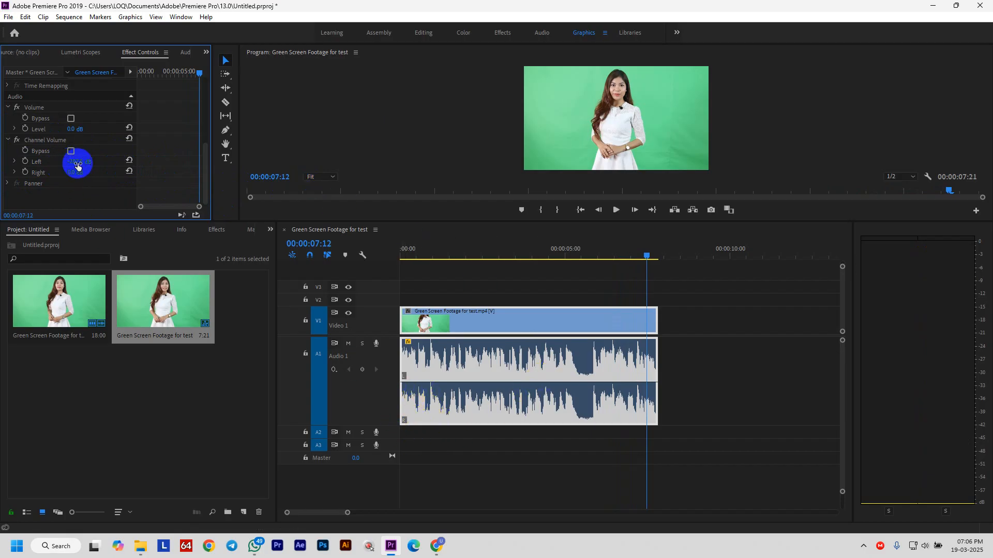
click(129, 160)
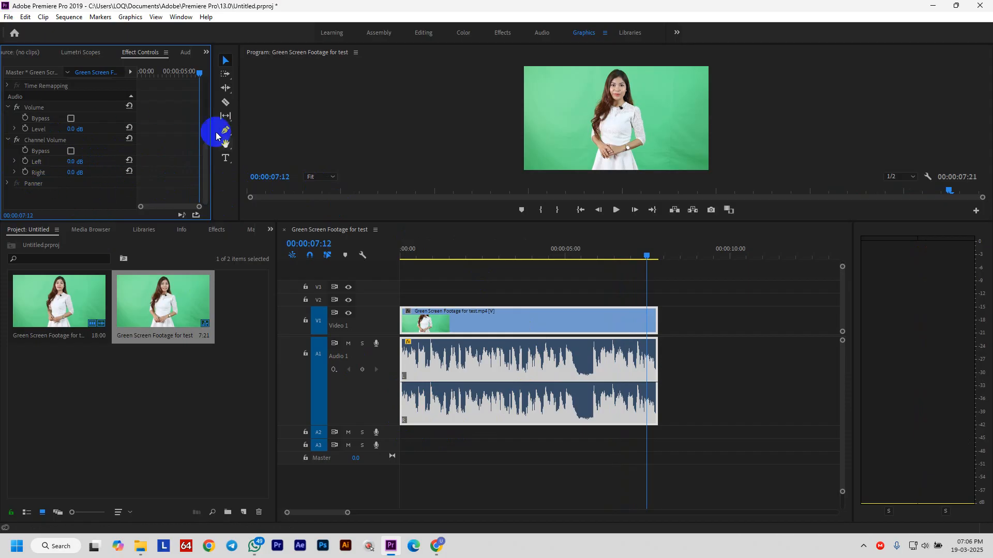
Replay the sequence from its start to 00:00:00:18 and check both channels on the audio meters.
key(space)
key(space)
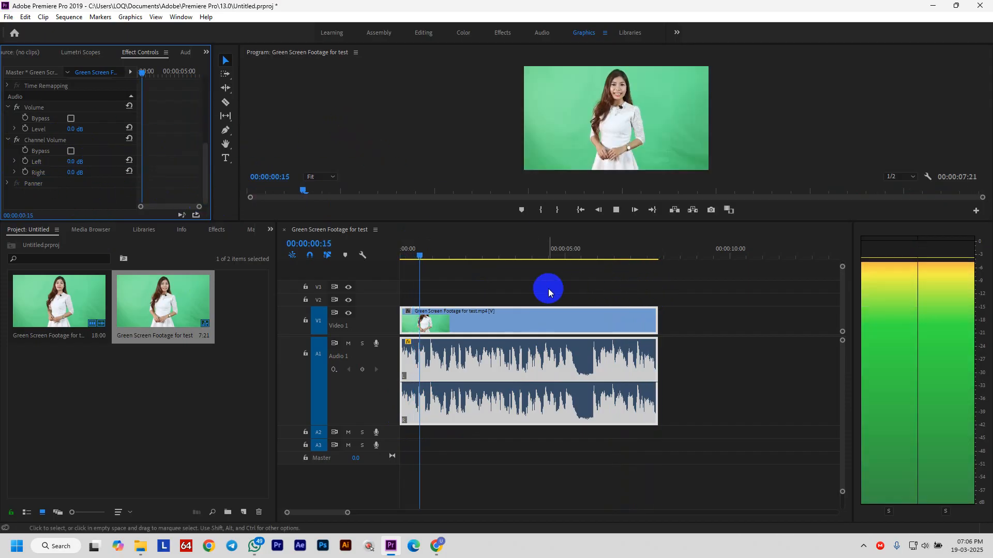
key(space)
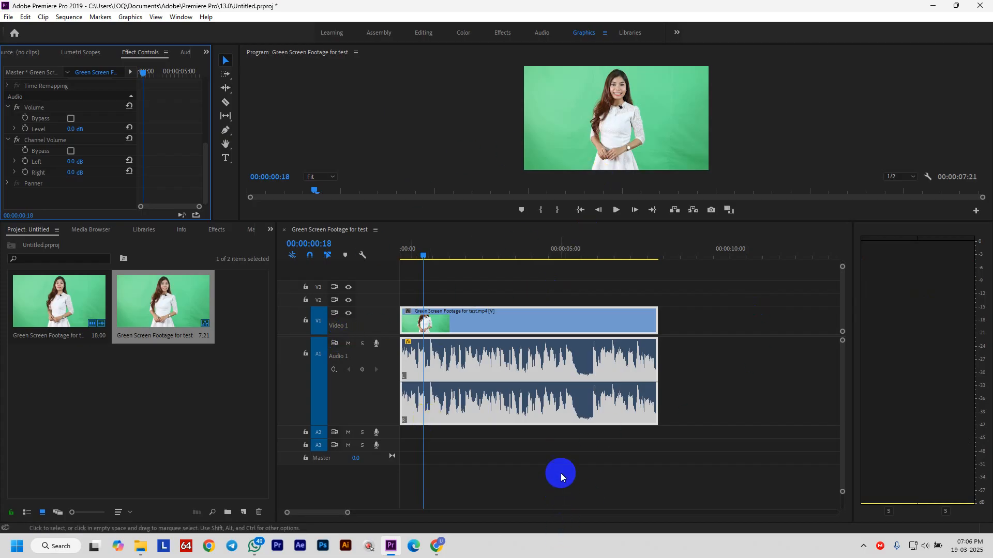
Show the Audio Clip Mixer for the sequence and make its panel area slightly taller.
click(181, 17)
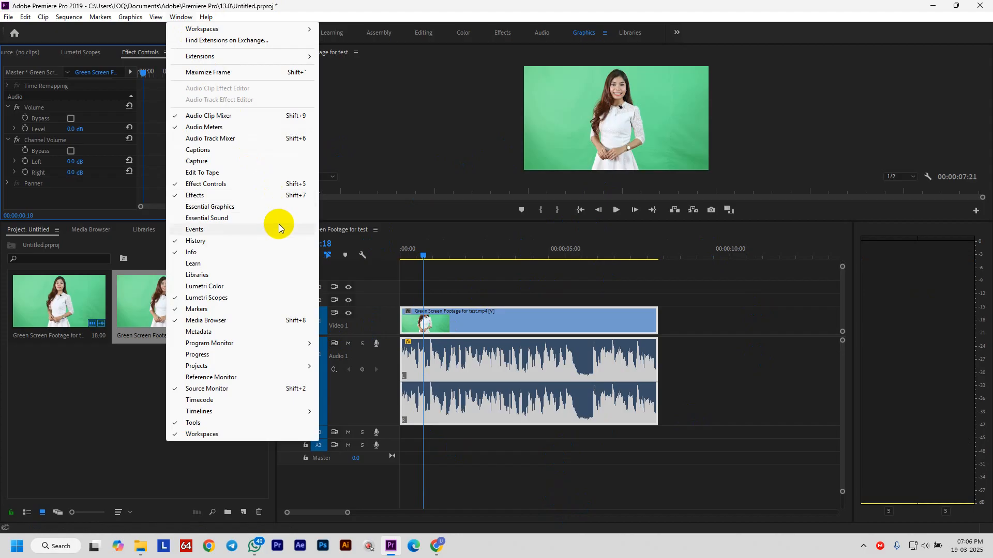
click(238, 121)
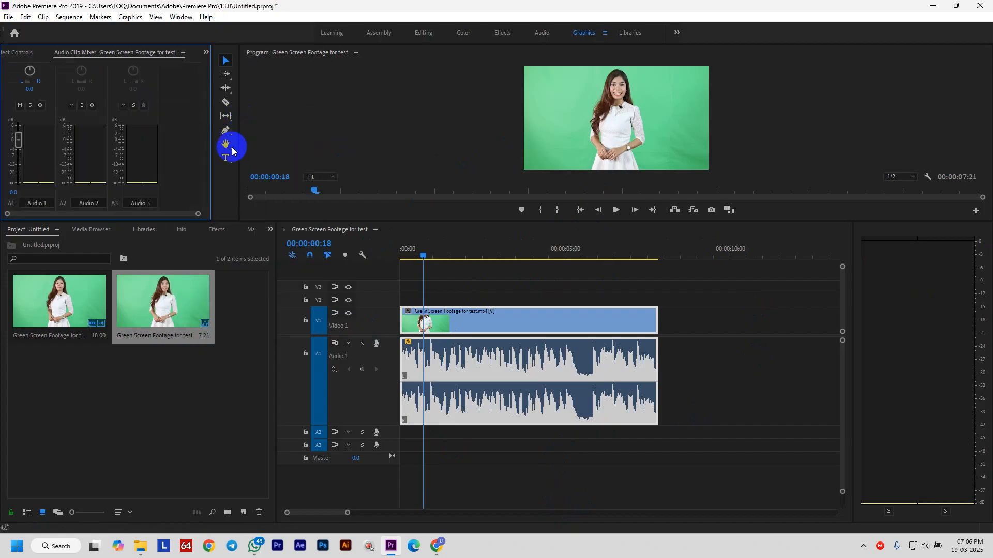
drag(116, 220, 122, 266)
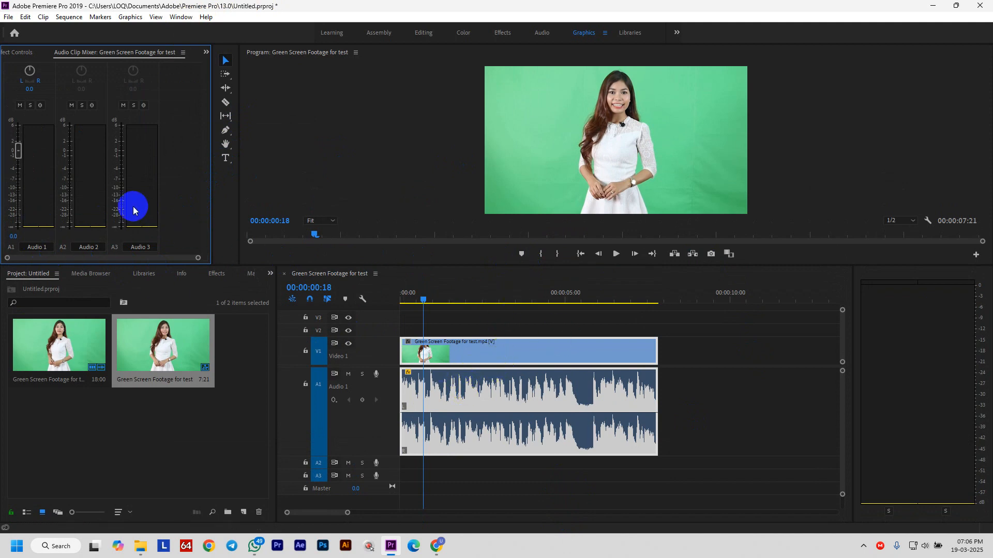
click(12, 52)
click(133, 55)
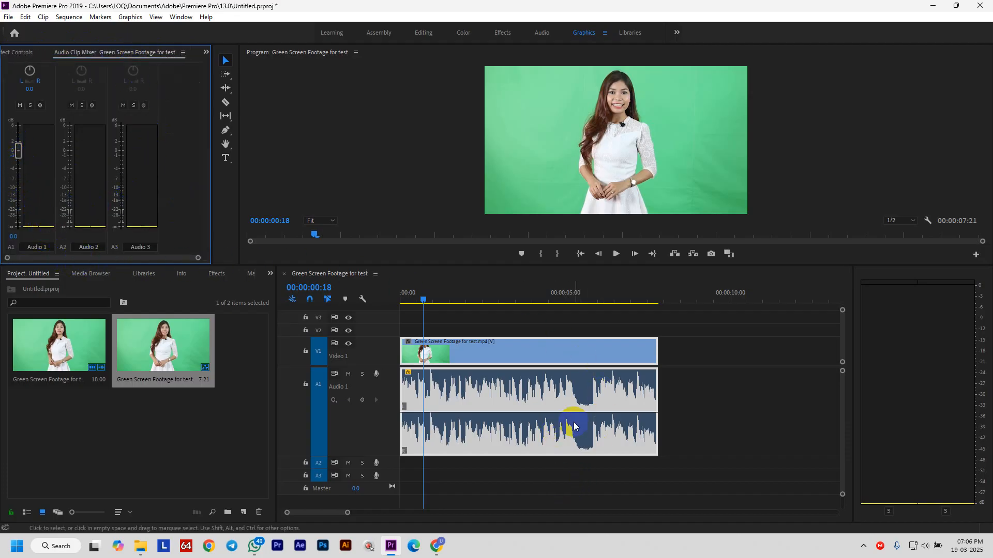
drag(470, 266, 472, 245)
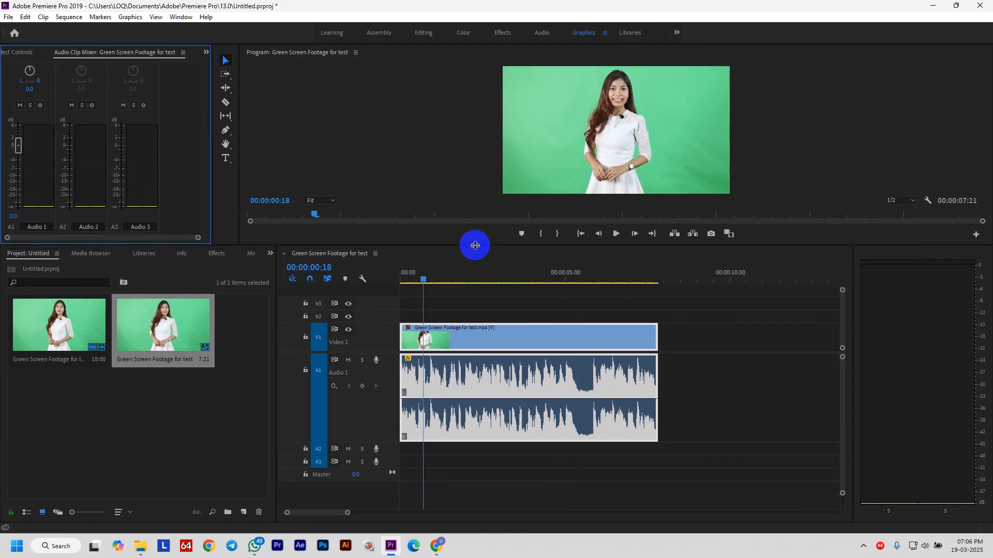
Import the Free Background Music For Youtube Videos WAV from the Class Elements Music folder and place it at the sequence start on track A2.
double_click(247, 411)
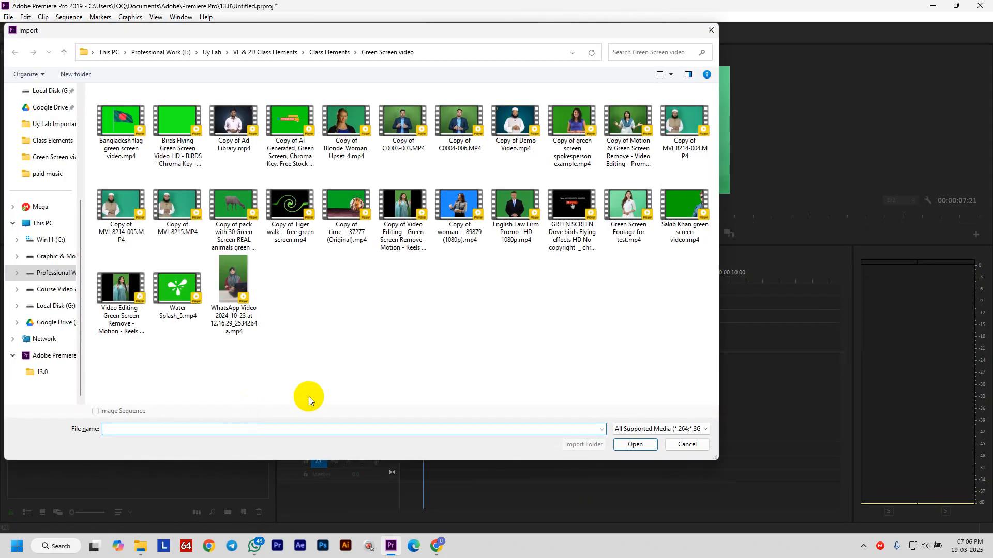
click(341, 53)
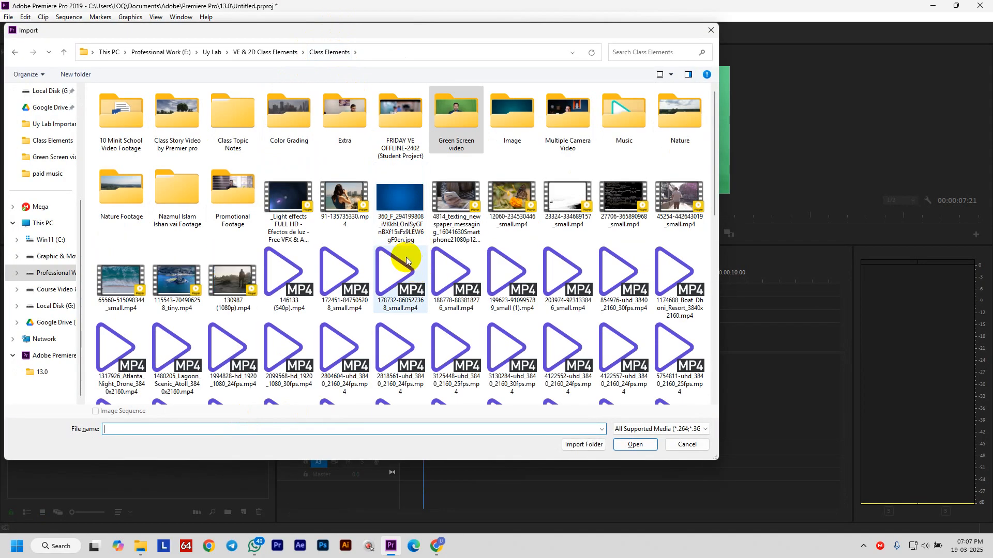
double_click(625, 138)
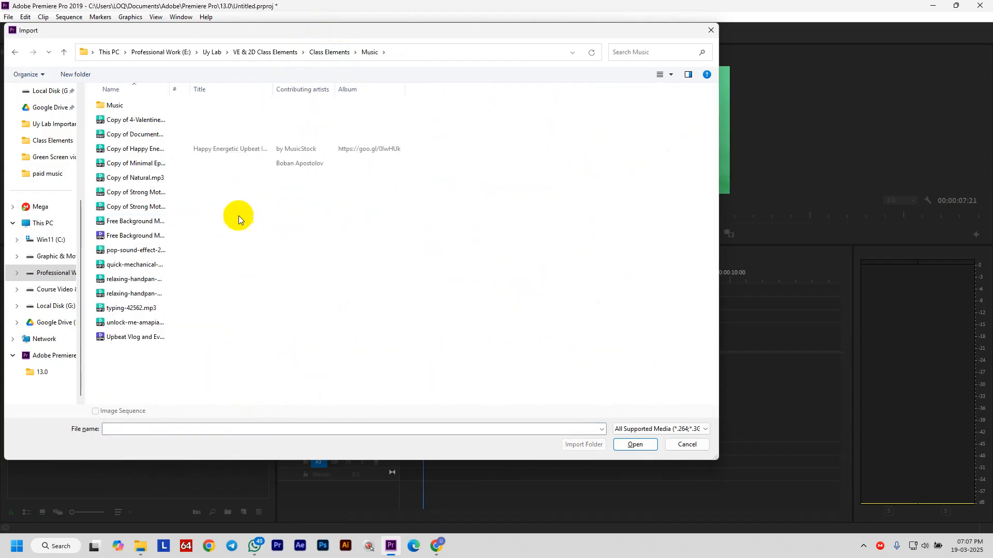
click(661, 75)
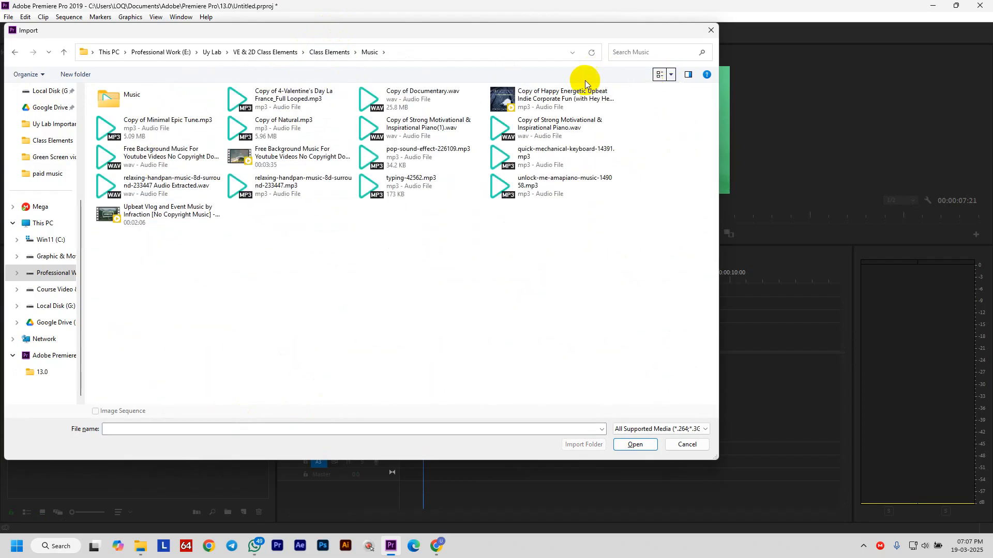
click(290, 98)
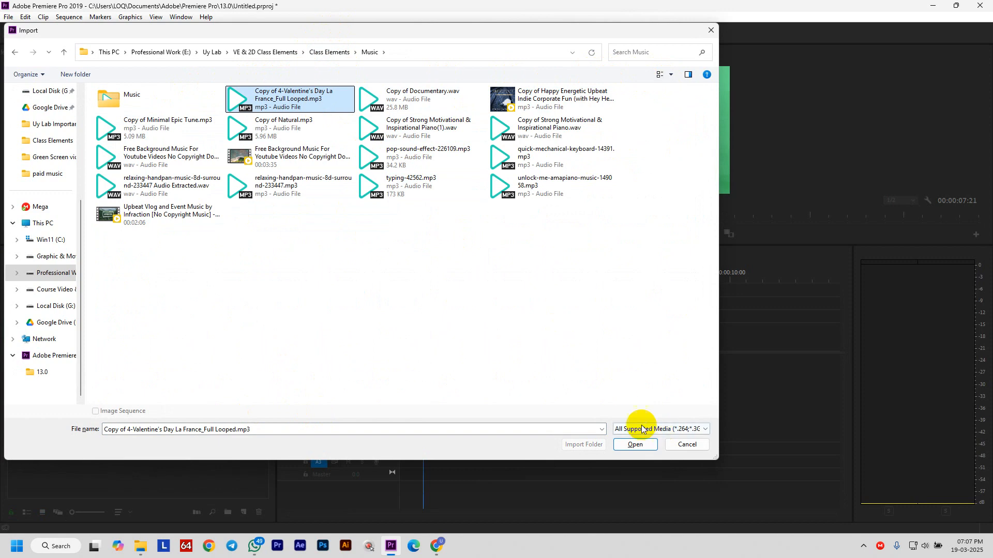
click(426, 164)
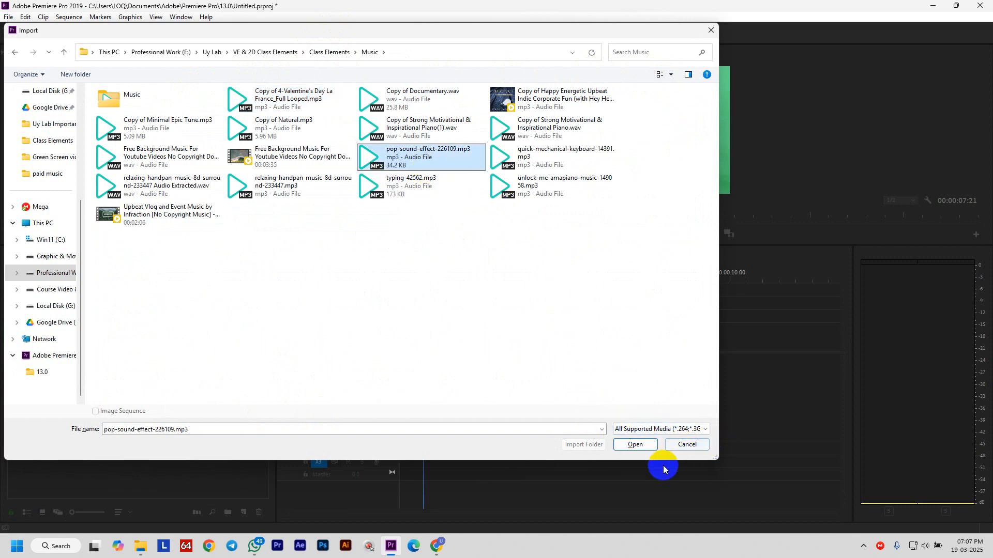
click(170, 155)
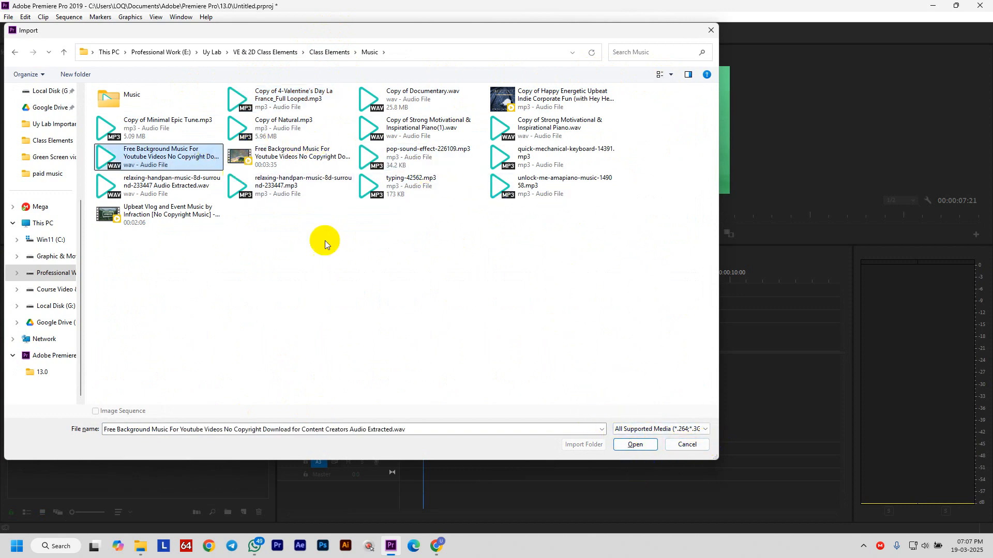
click(635, 444)
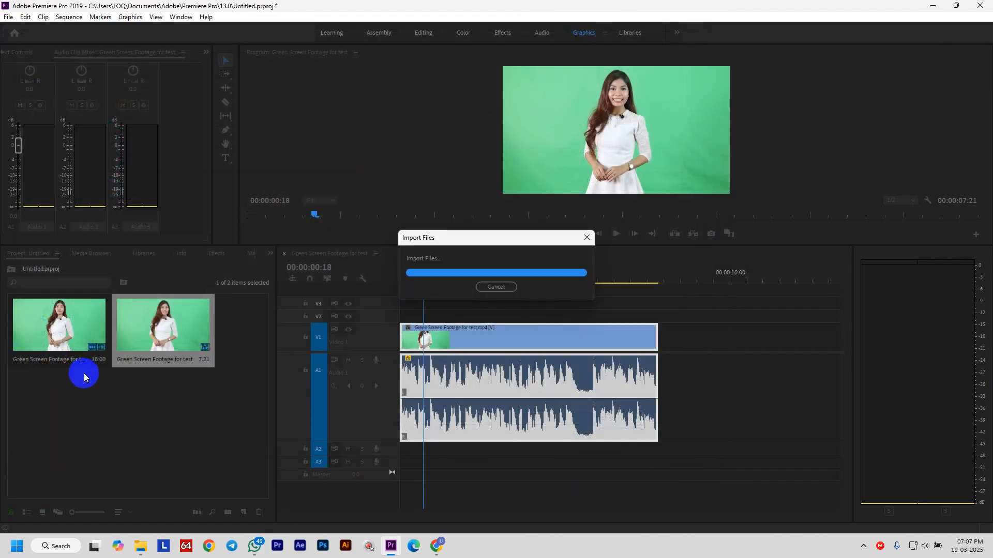
drag(227, 345, 404, 463)
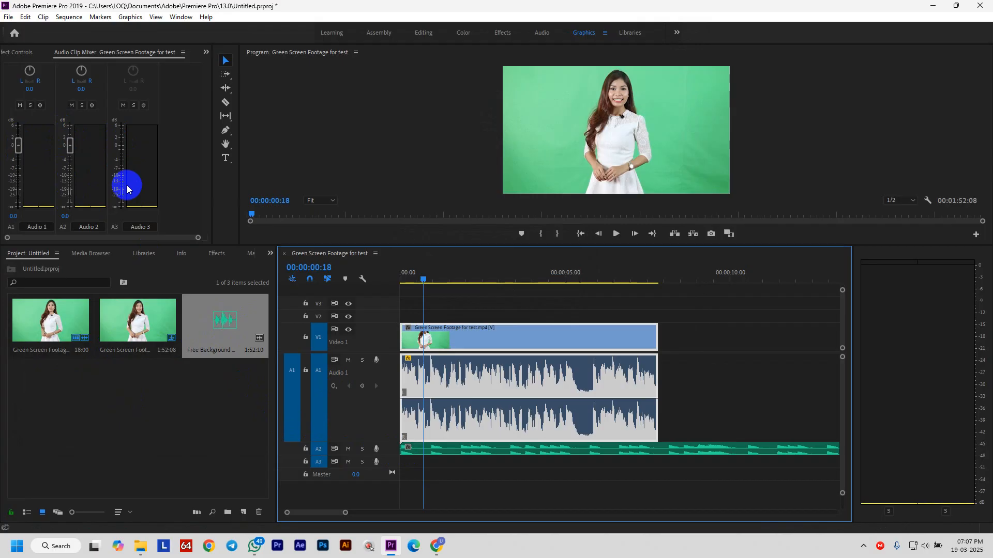
Import Copy of Strong Motivational & Inspirational Piano.wav and place it on track A3, aligned with the sequence start.
double_click(197, 426)
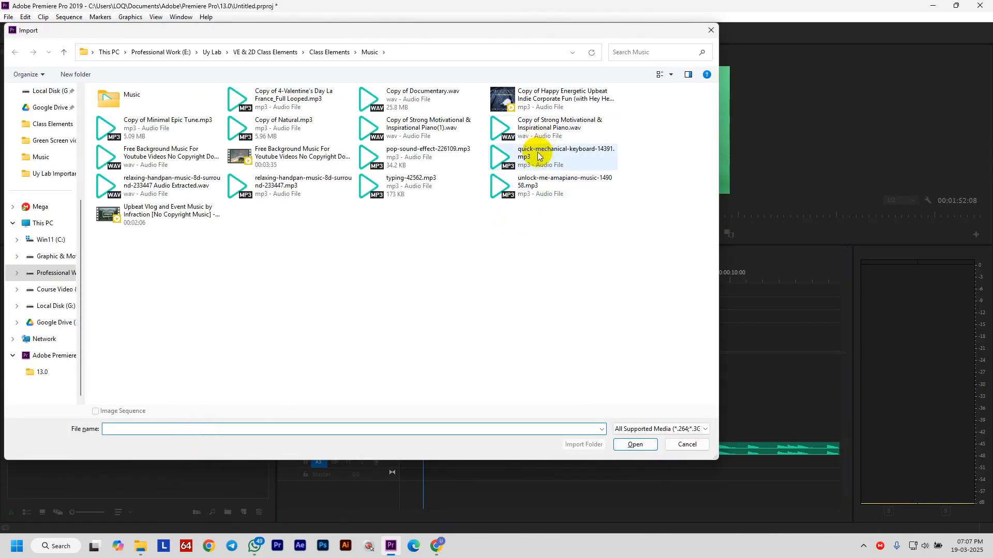
click(549, 128)
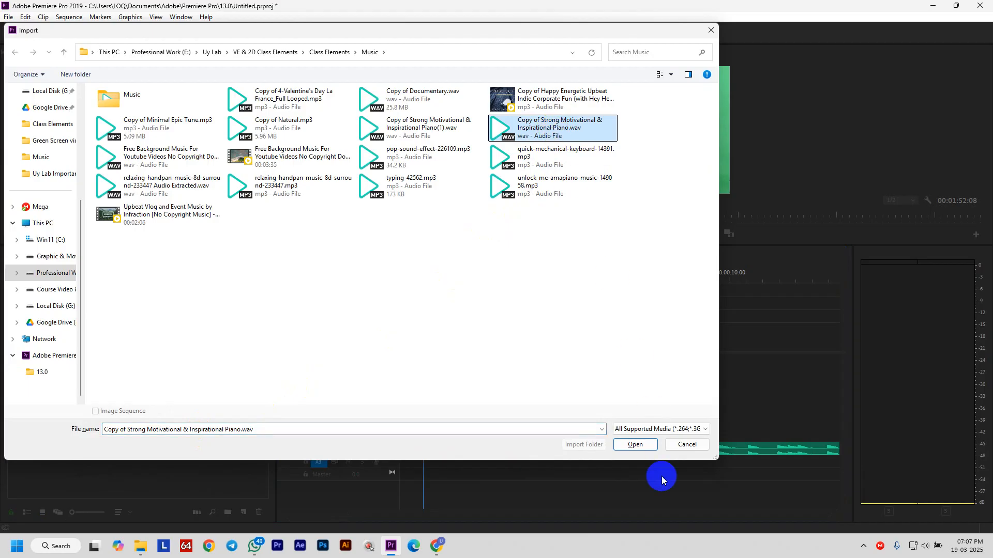
click(635, 445)
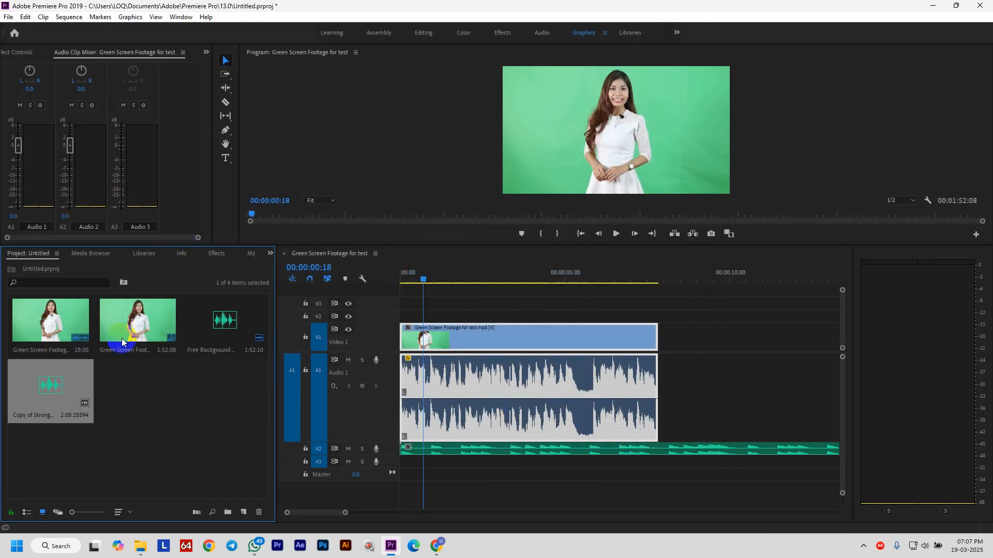
drag(54, 396, 411, 468)
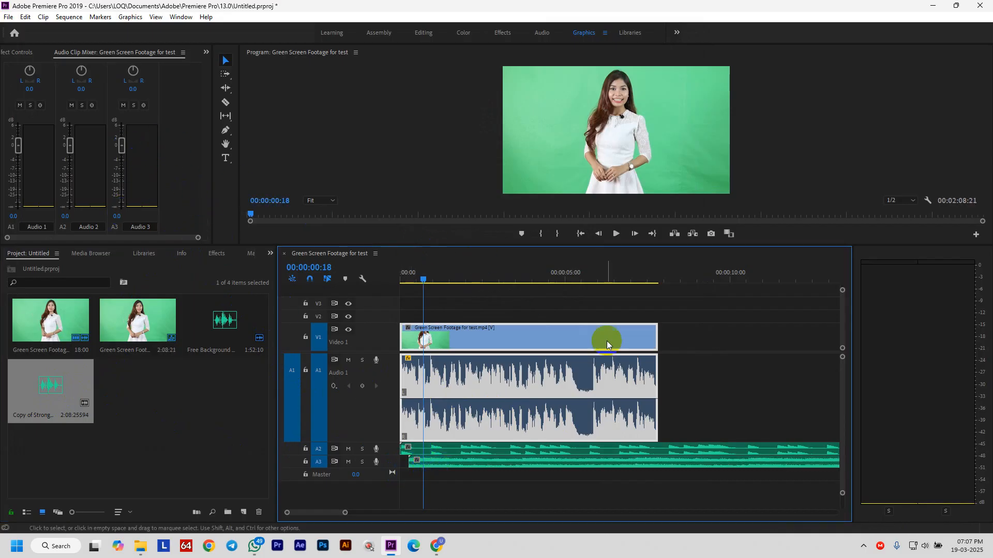
drag(443, 467, 435, 467)
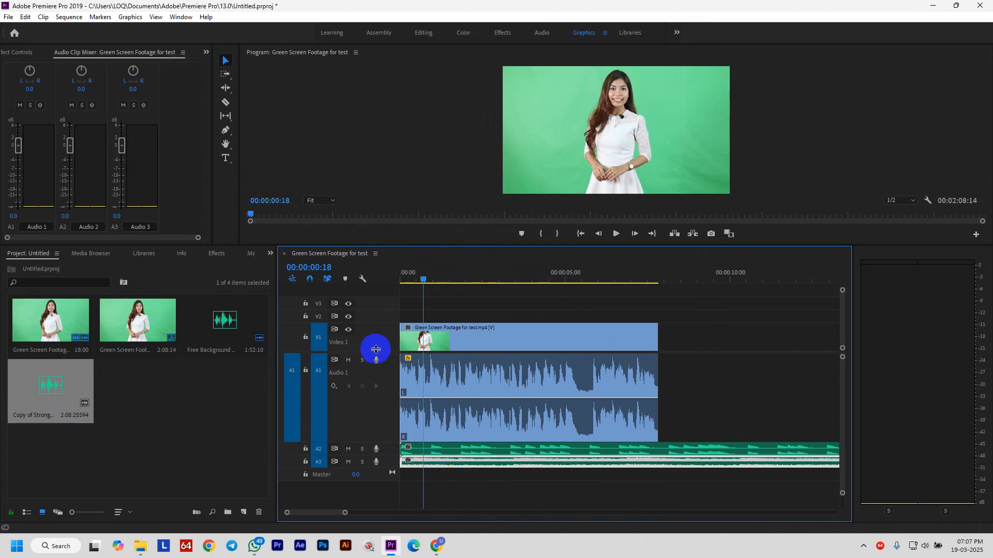
Mute track A3 and play the sequence to 00:00:02:16, checking the levels of the other tracks in the Audio Clip Mixer.
click(348, 461)
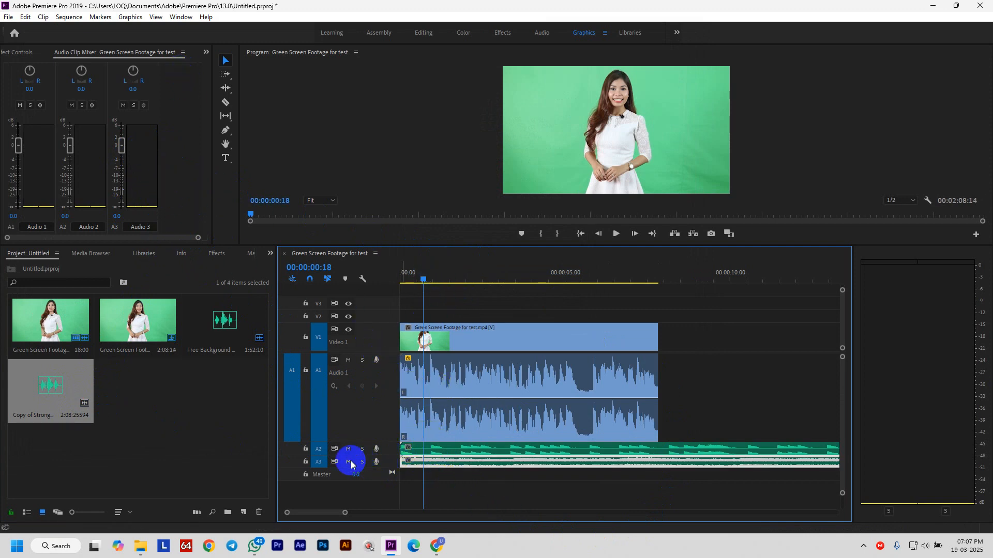
key(space)
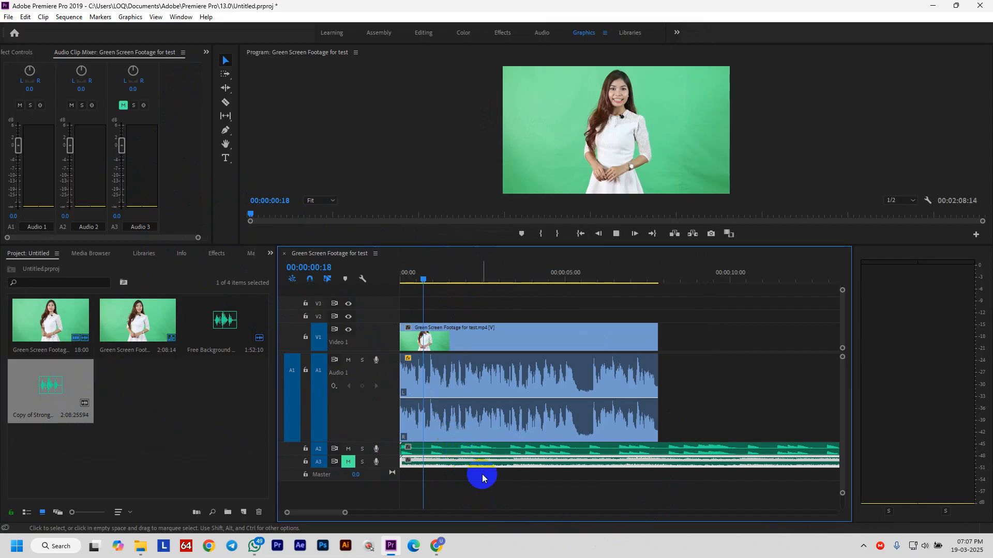
key(space)
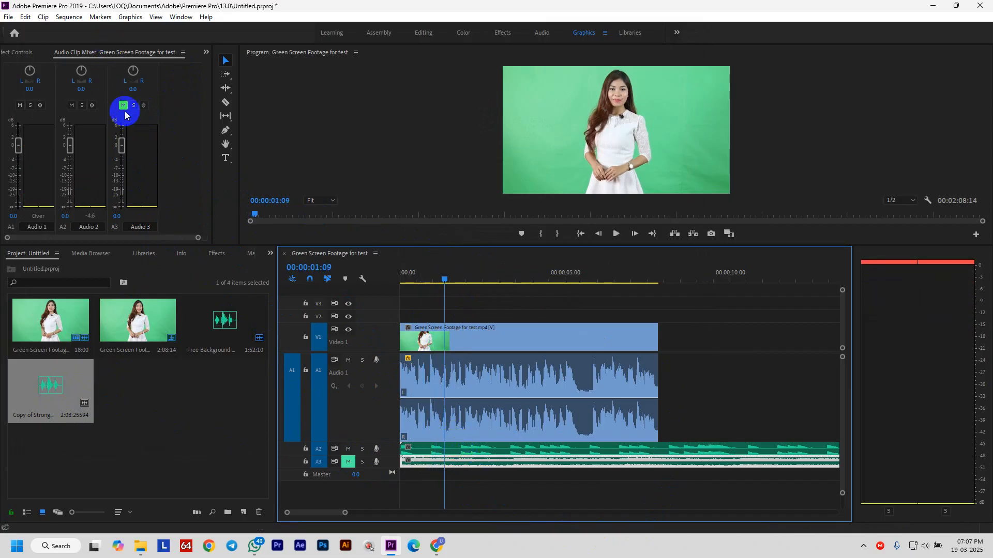
key(space)
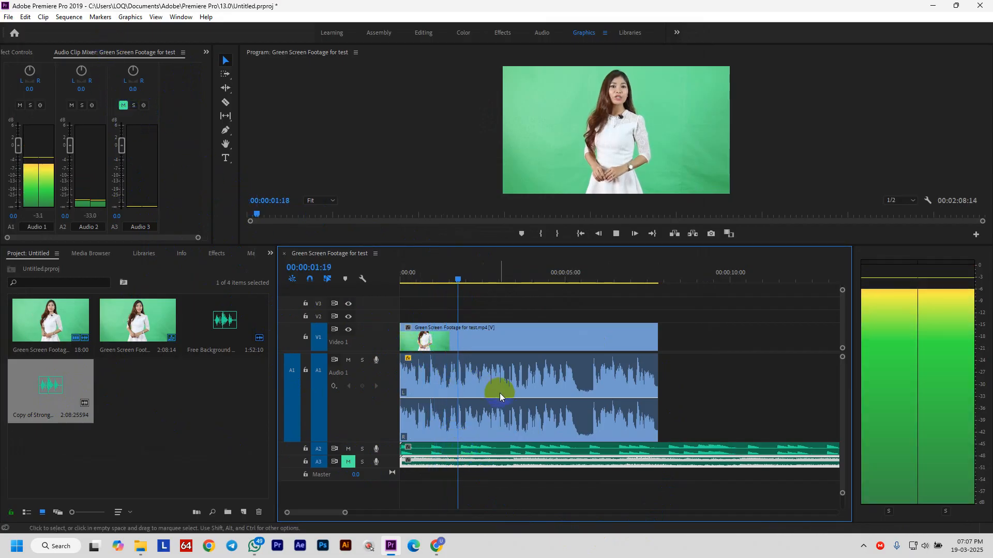
key(space)
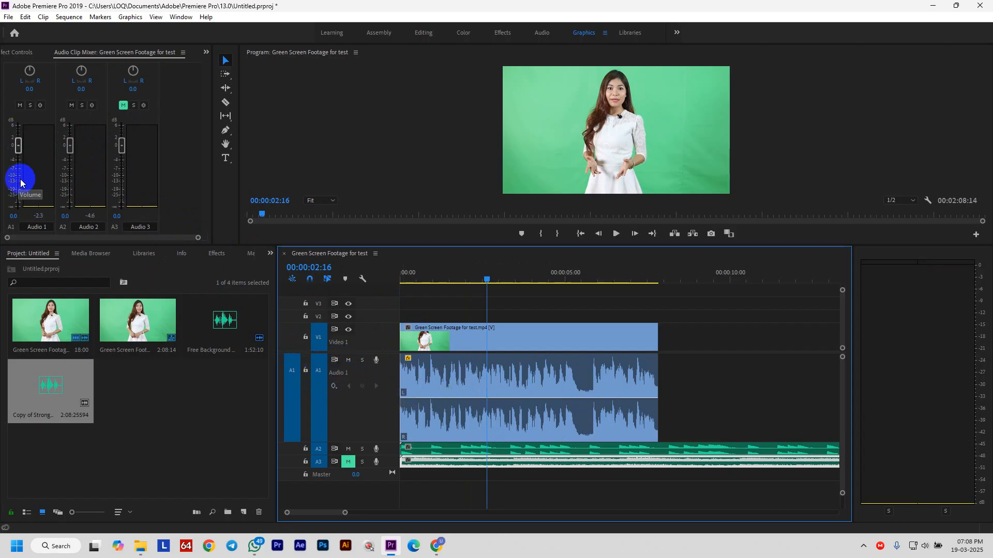
Try lowering the A2 background music to -10.0 dB in the Audio Clip Mixer and play the sequence to 00:00:04:17.
click(428, 454)
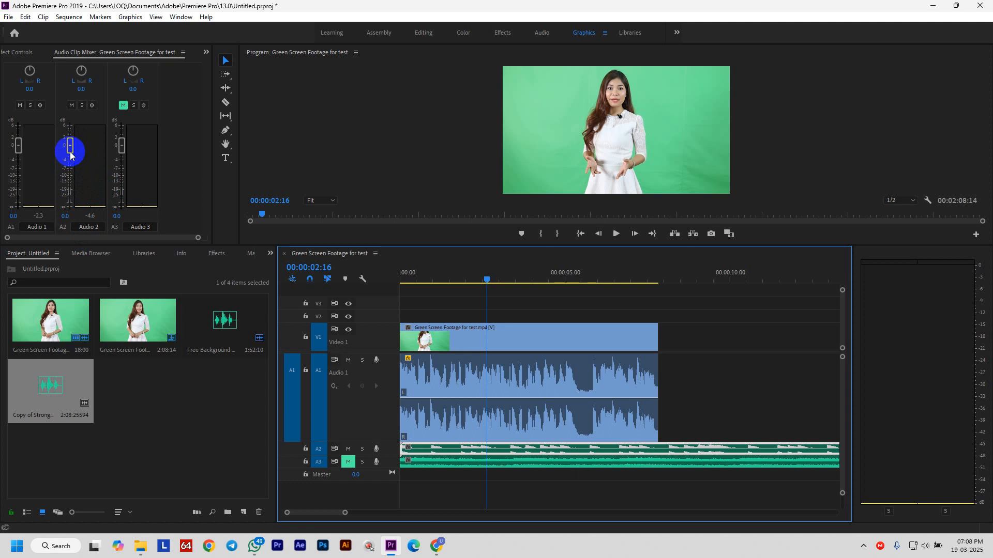
drag(71, 147, 73, 151)
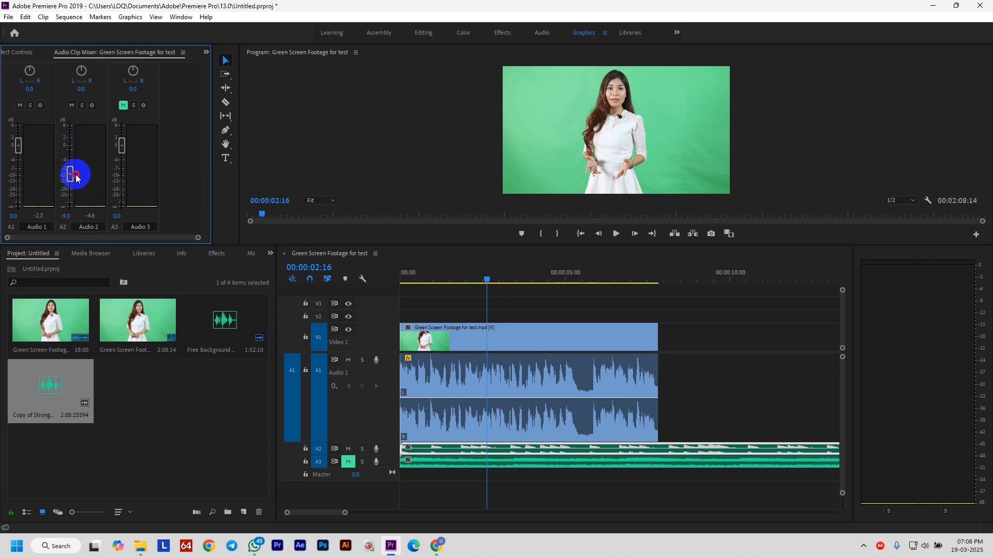
key(space)
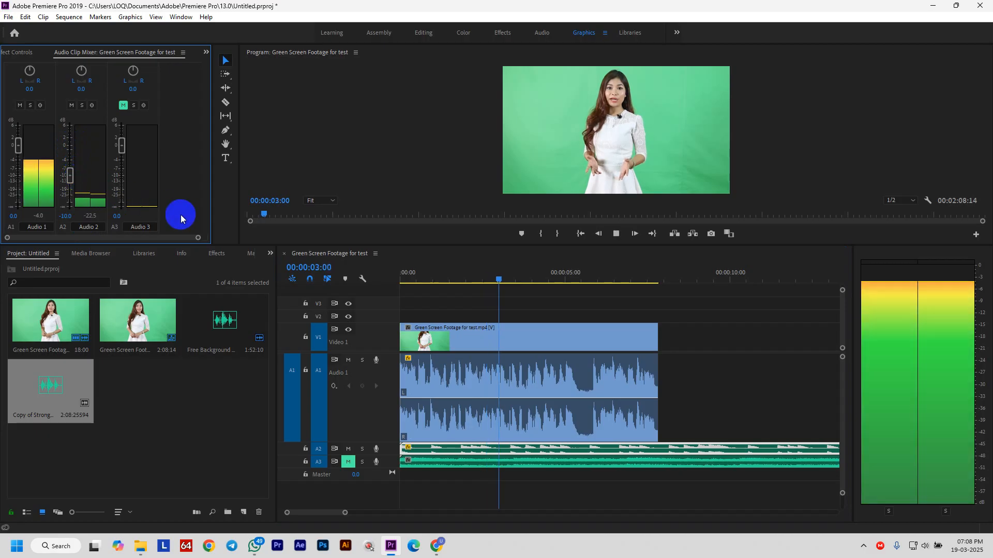
key(space)
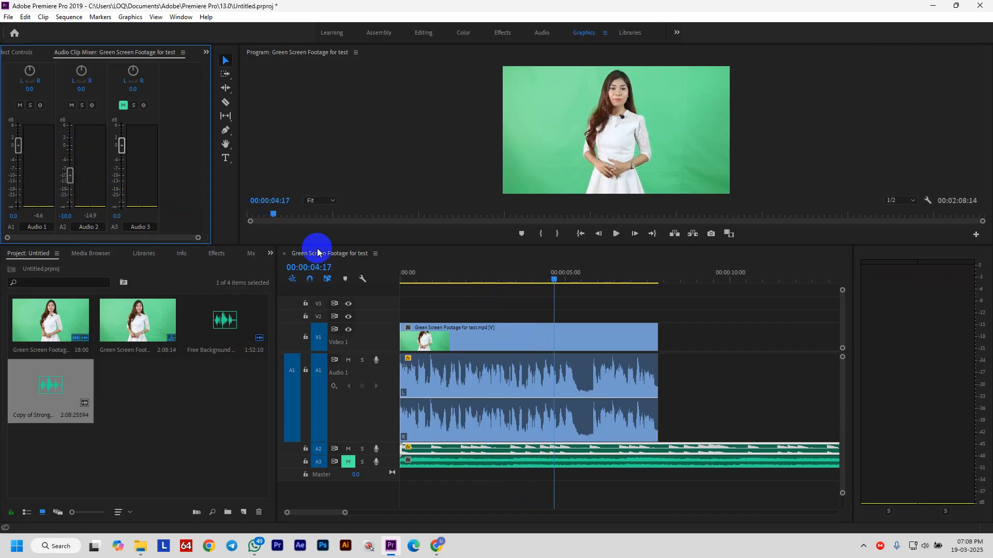
At 00:00:05:08, set Audio 2 to -0.9 dB and Audio 1 to -7.9 dB in the Audio Clip Mixer, and play to 00:00:07:15.
drag(552, 277, 577, 278)
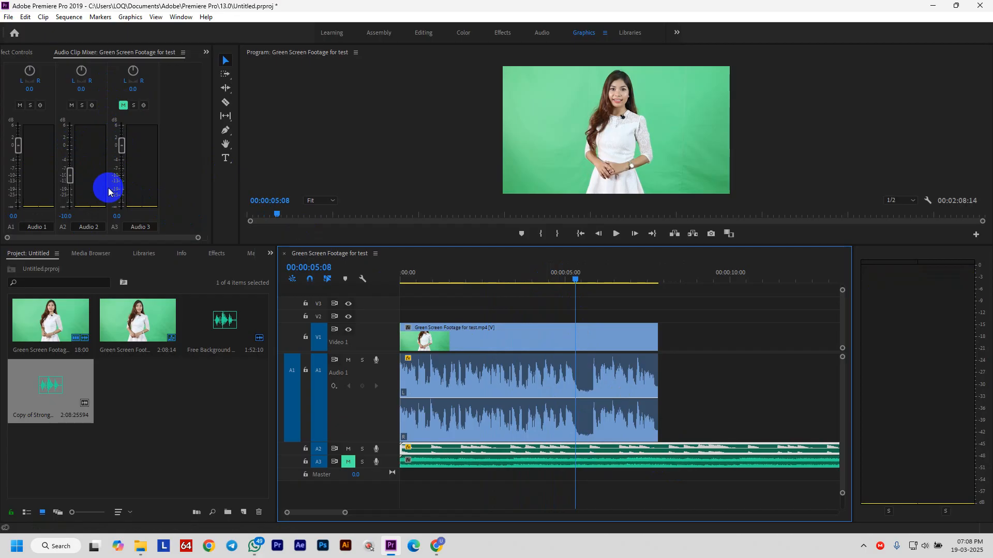
drag(70, 178, 71, 150)
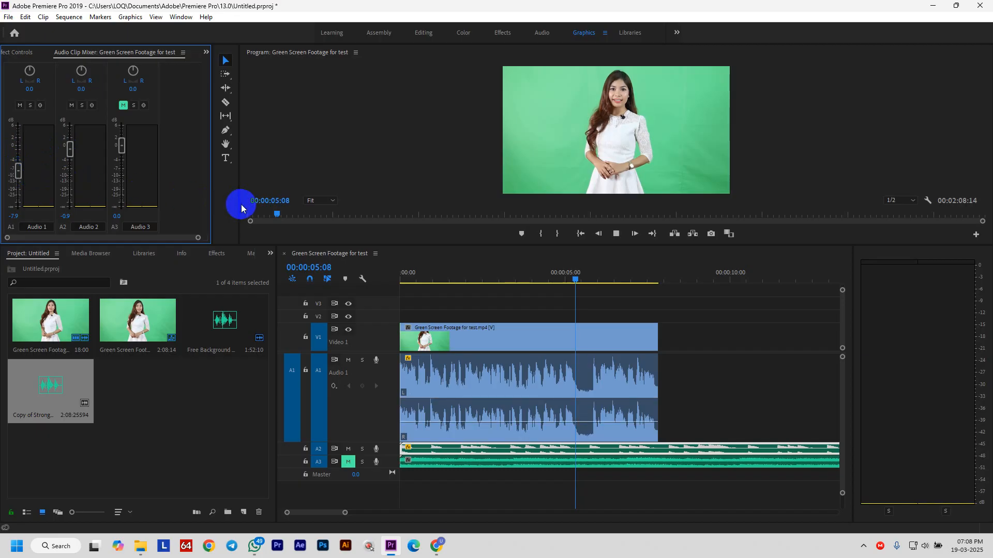
key(space)
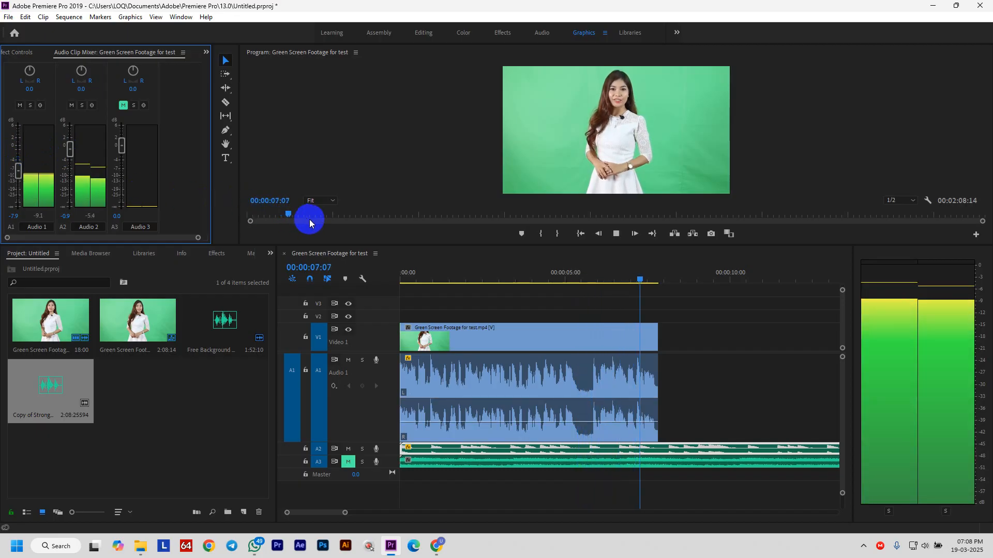
key(space)
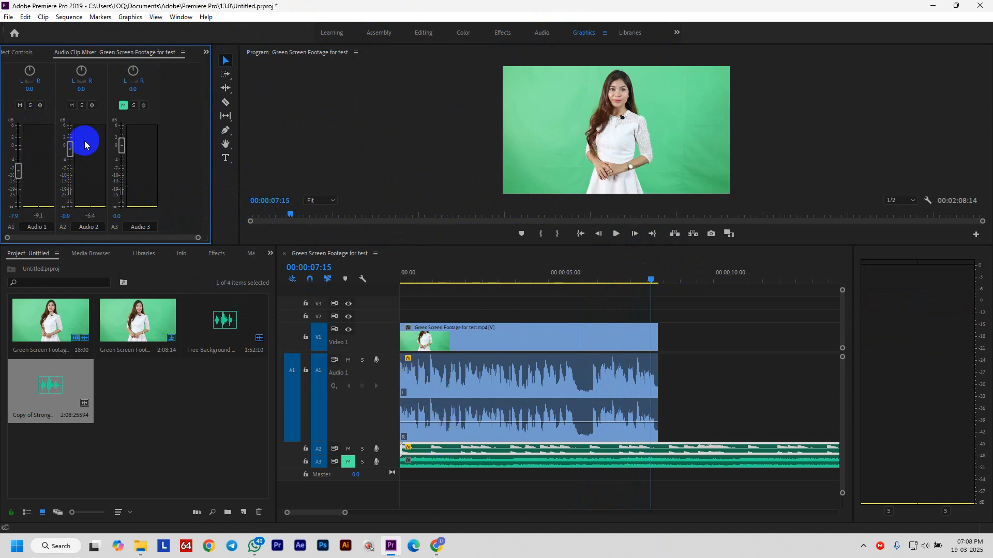
View the Audio Track Mixer for the sequence and return to the Audio Clip Mixer.
click(181, 17)
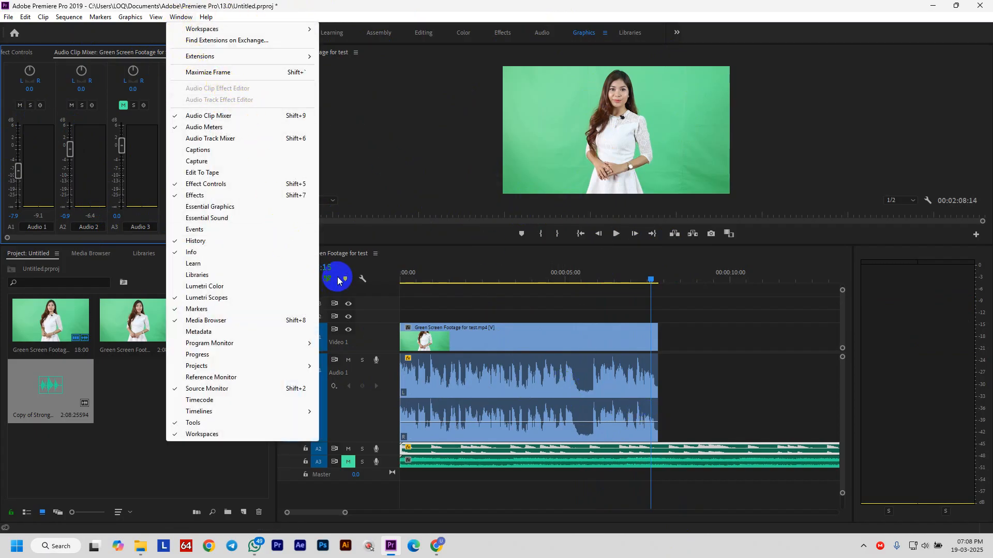
click(207, 138)
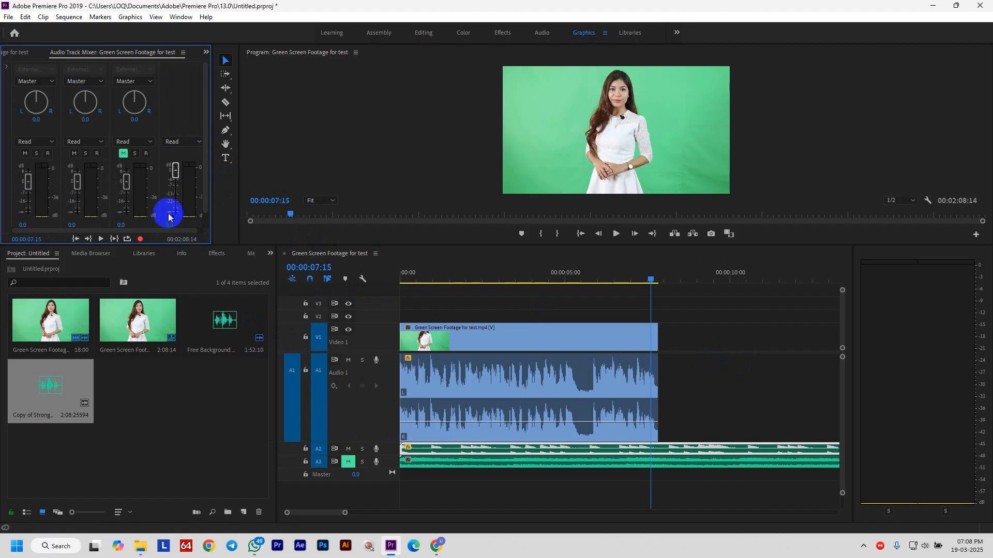
click(183, 53)
click(209, 55)
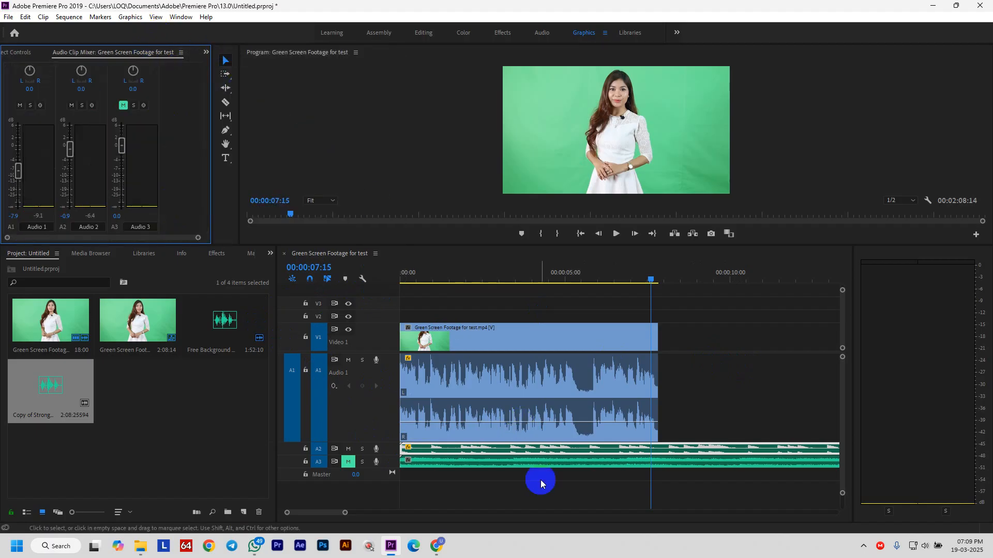
Switch to the course module PDF in Chrome and point out the Panning and Balancing Mono to Stereo topic under Class # 8.
mouse_move(436, 547)
click(380, 504)
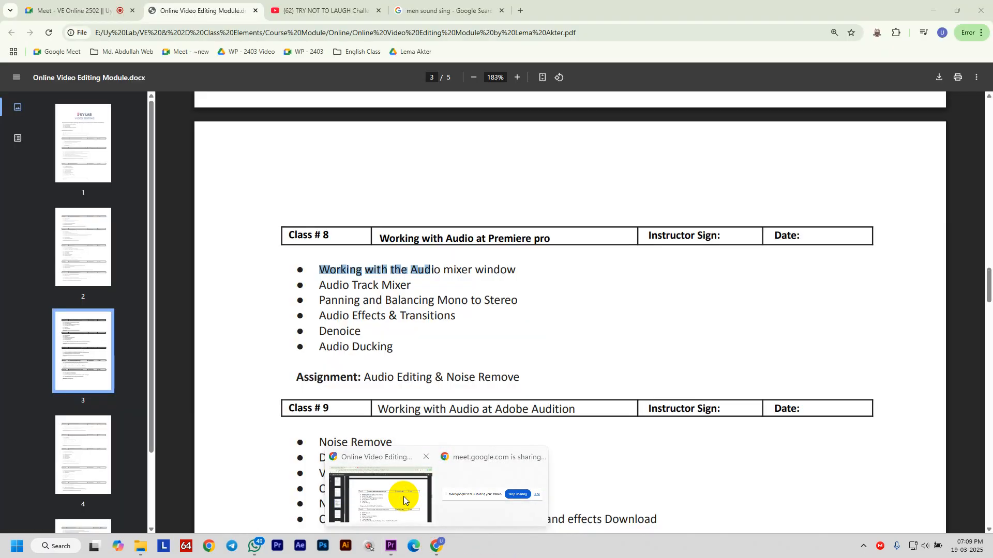
drag(355, 300, 442, 293)
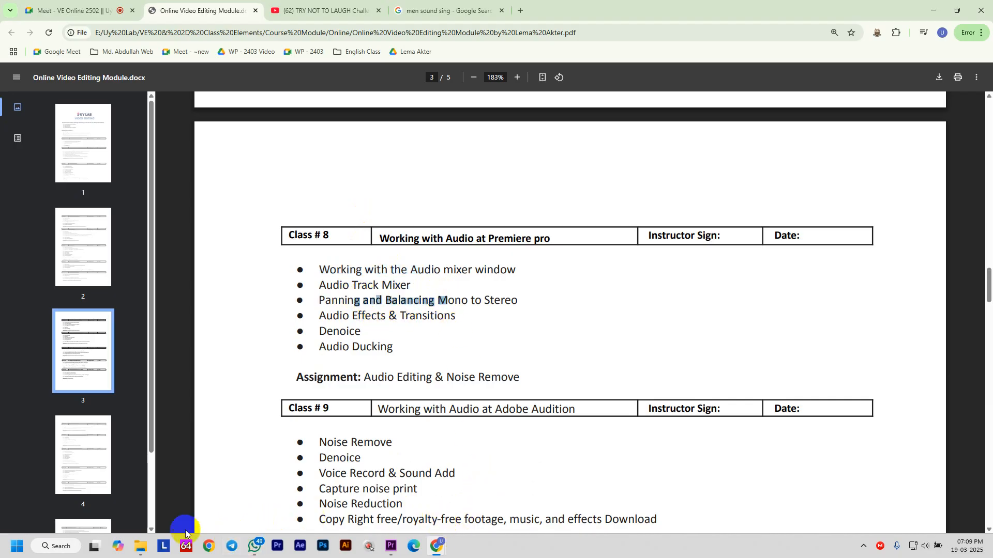
Switch to File Explorer, browse to the Class Topic Notes folder inside Class Elements, and display its folders as medium icons.
click(143, 546)
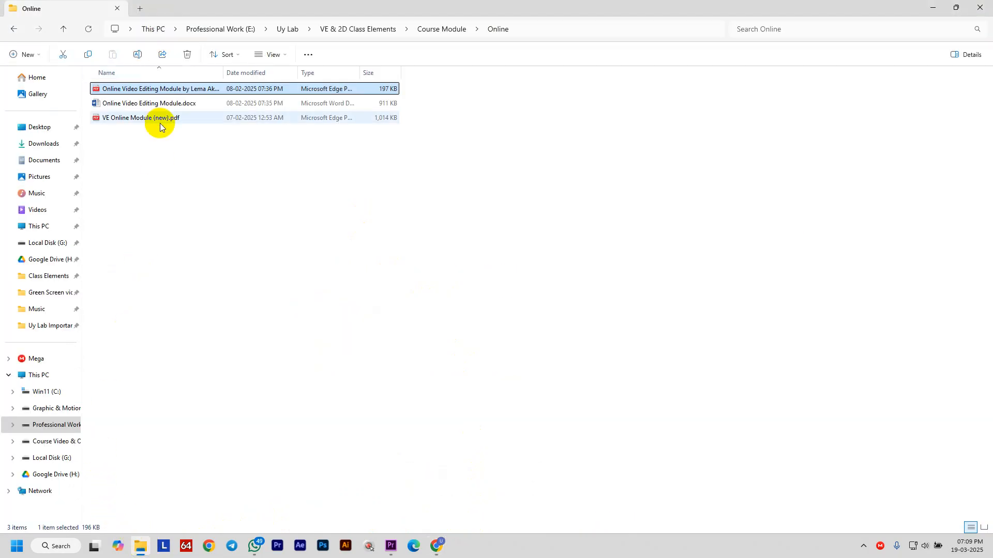
click(435, 33)
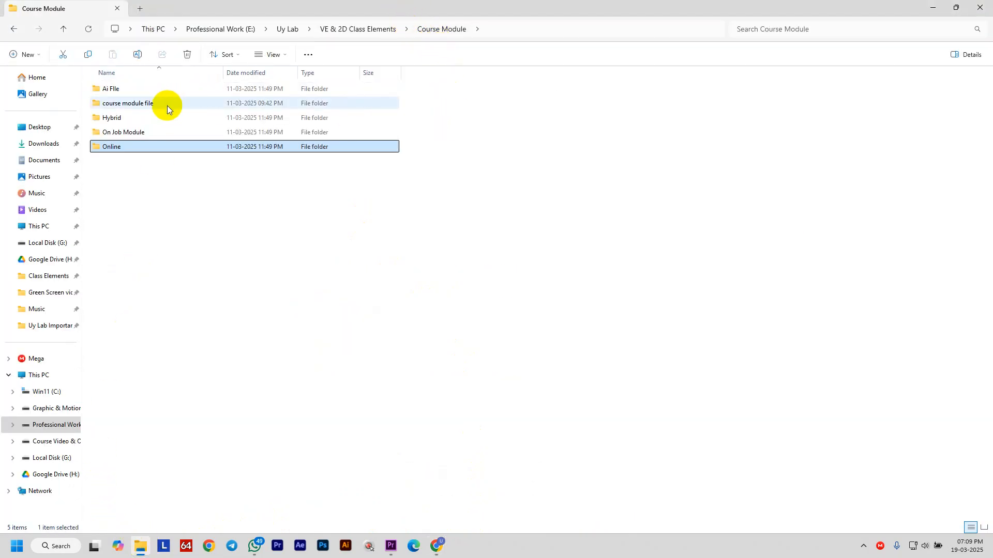
click(377, 32)
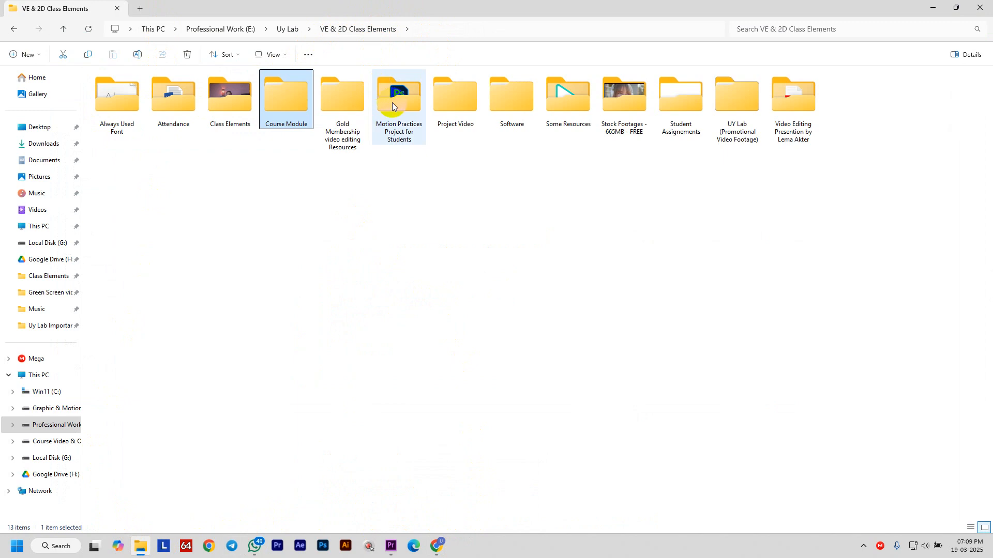
double_click(247, 87)
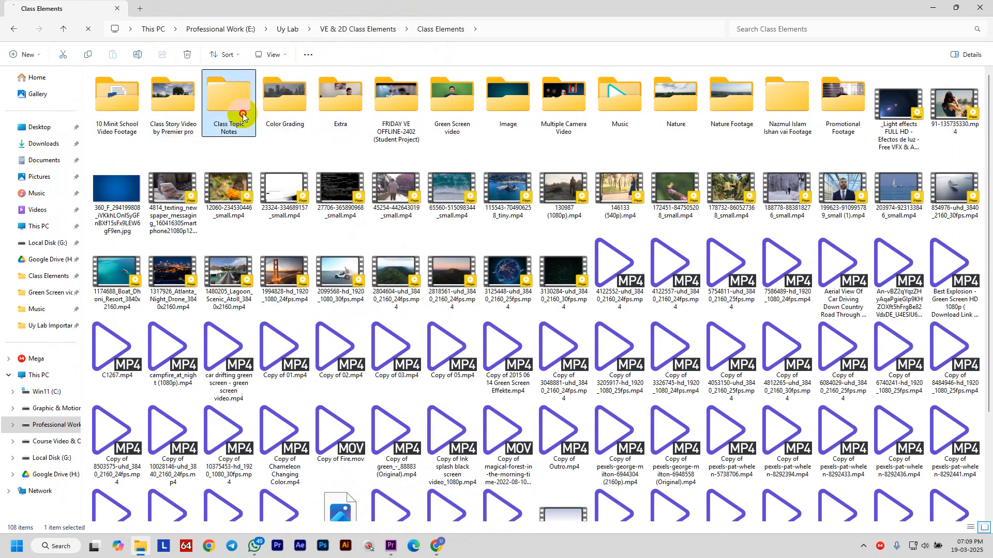
double_click(239, 90)
click(271, 54)
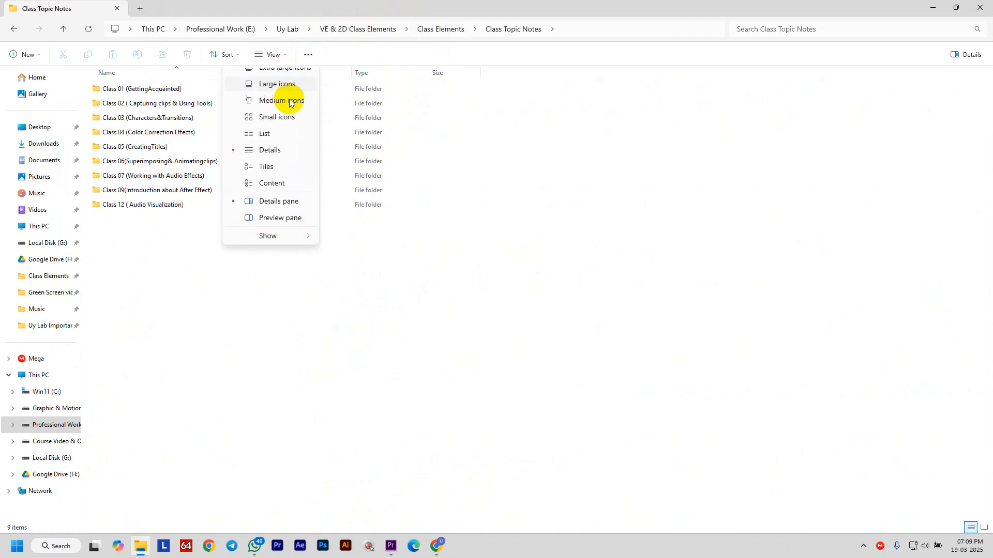
click(277, 95)
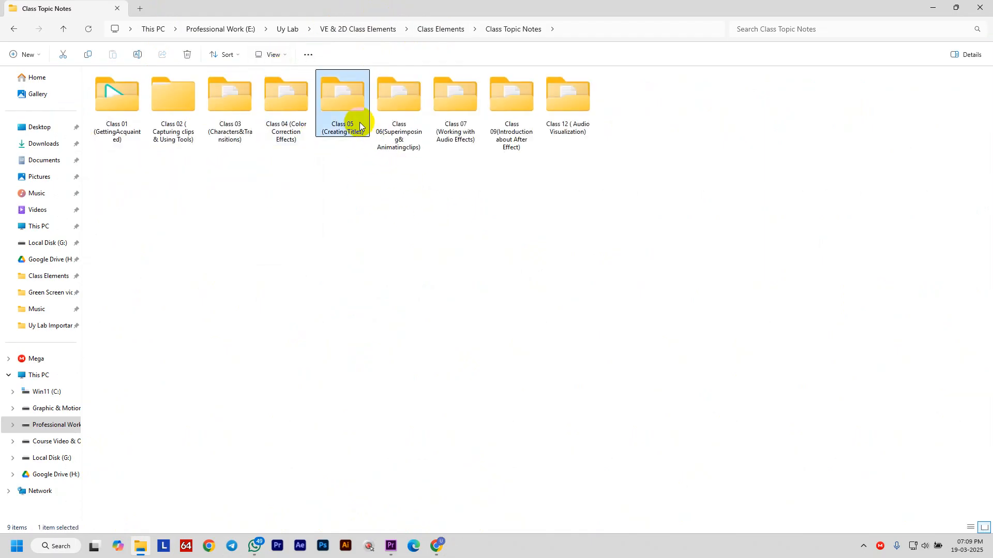
Open Class - 07 (Working with Audio).txt from the Class 07 (Working with Audio Effects) folder in a maximized Notepad window.
click(453, 118)
double_click(455, 115)
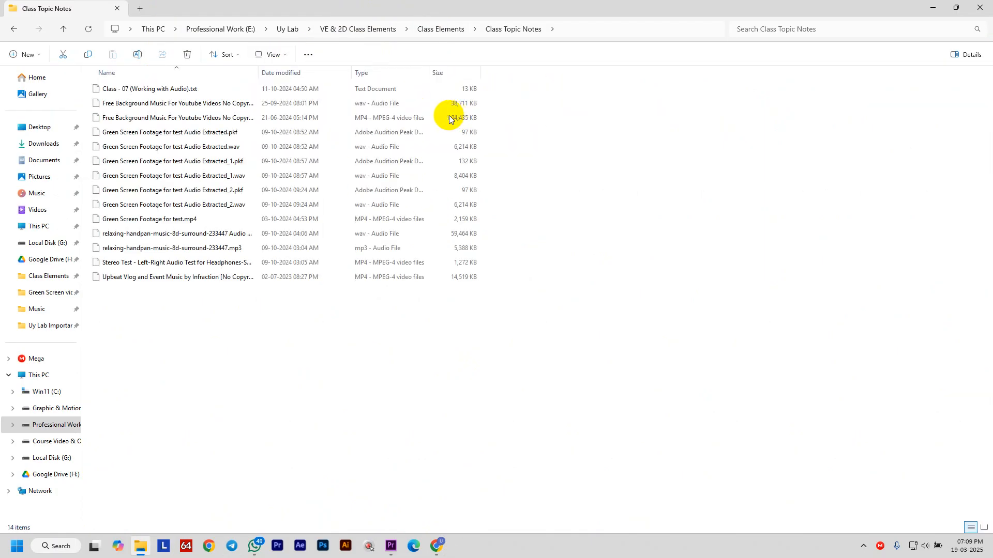
click(161, 89)
double_click(159, 89)
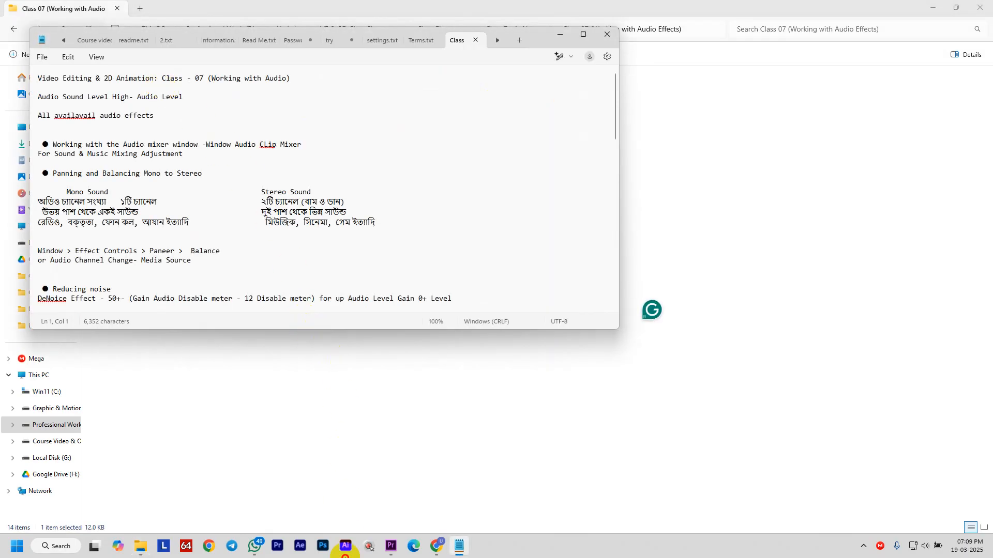
click(581, 36)
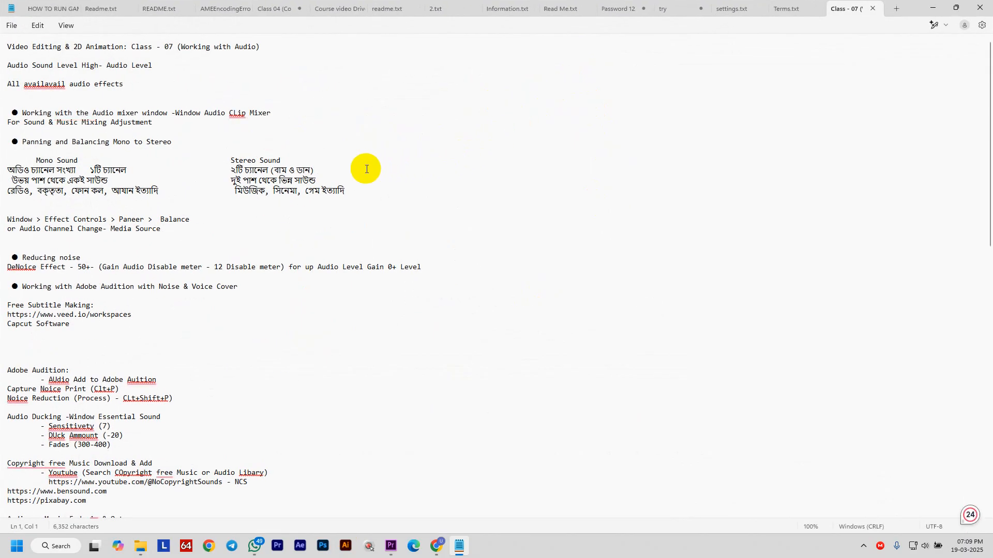
Enlarge the notes to 300% and highlight the Mono Sound heading and the mono and stereo comparison lines under Panning and Balancing.
scroll(366, 170, down, 1)
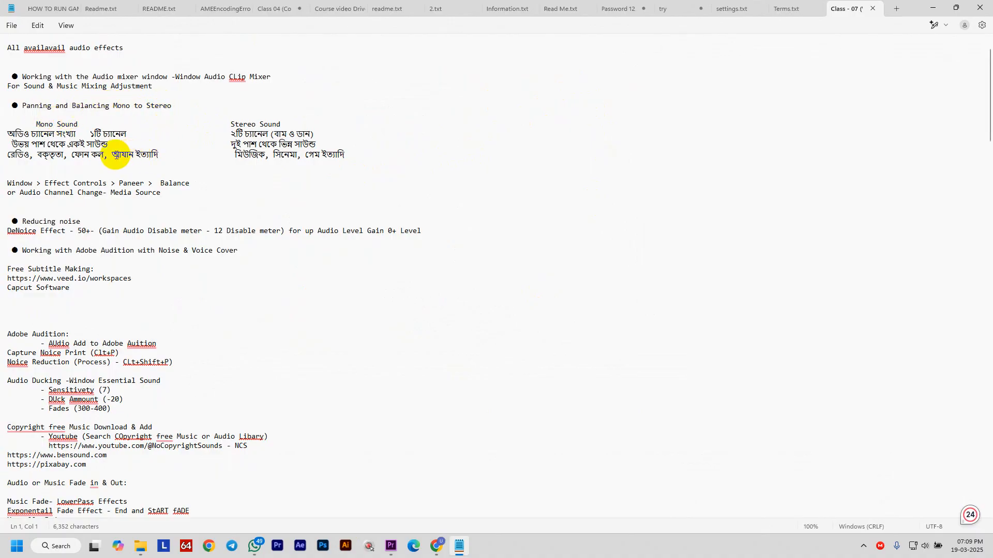
ctrl+scroll(49, 155, up, 9)
ctrl+scroll(97, 155, up, 12)
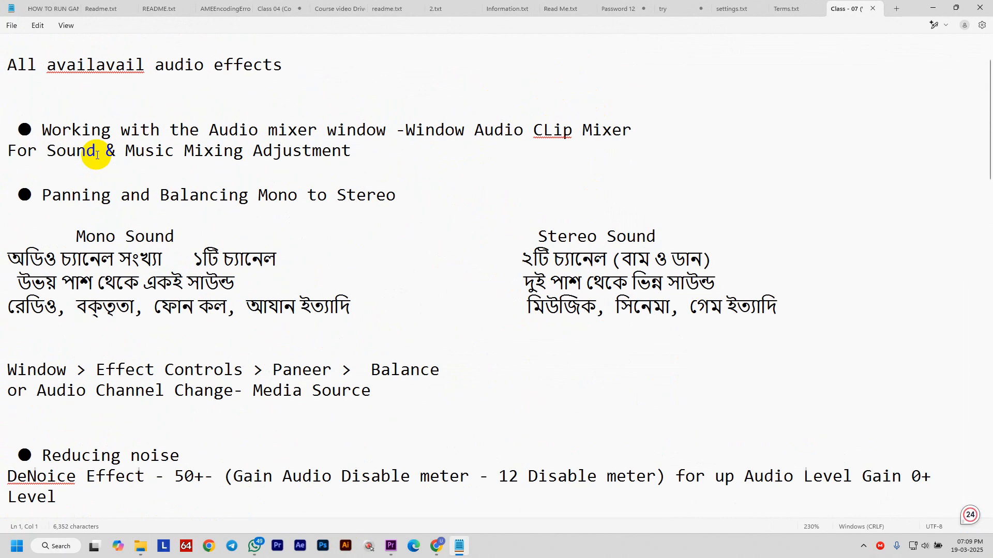
ctrl+scroll(97, 155, down, 1)
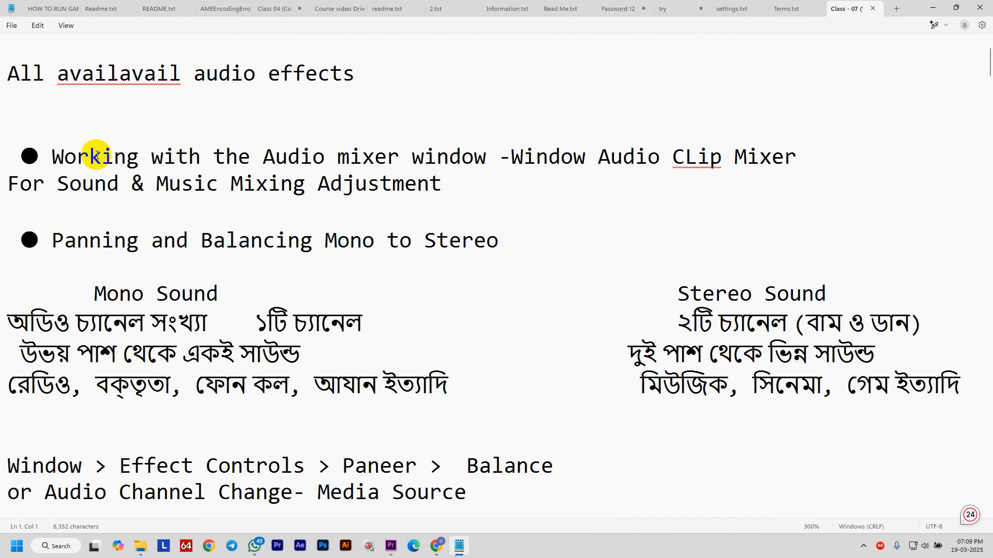
click(225, 292)
drag(225, 291, 82, 288)
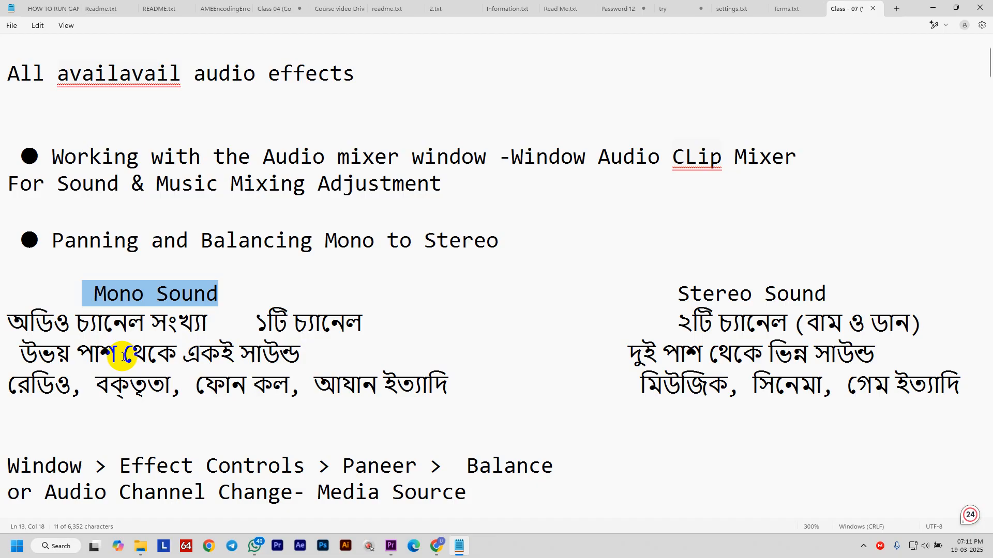
click(249, 318)
drag(77, 323, 414, 385)
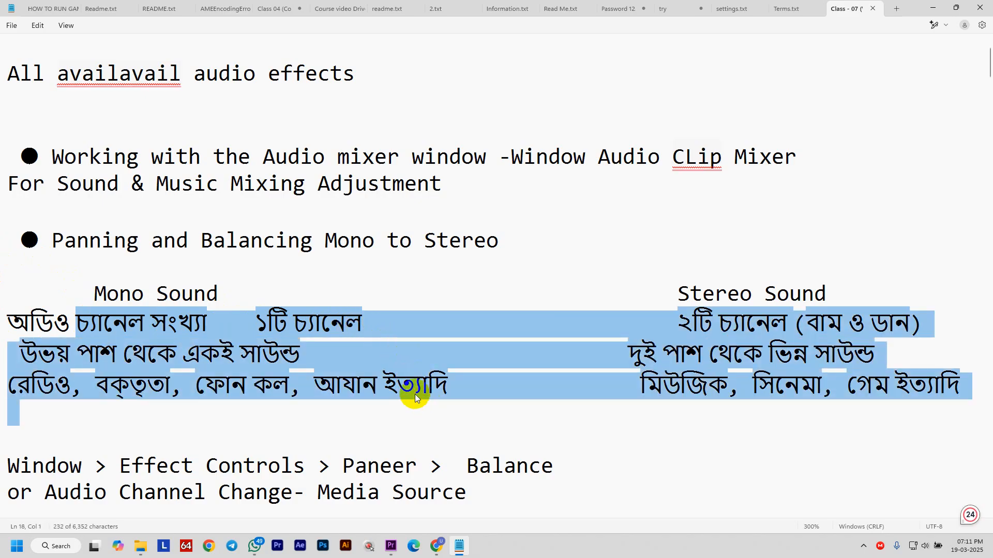
click(367, 355)
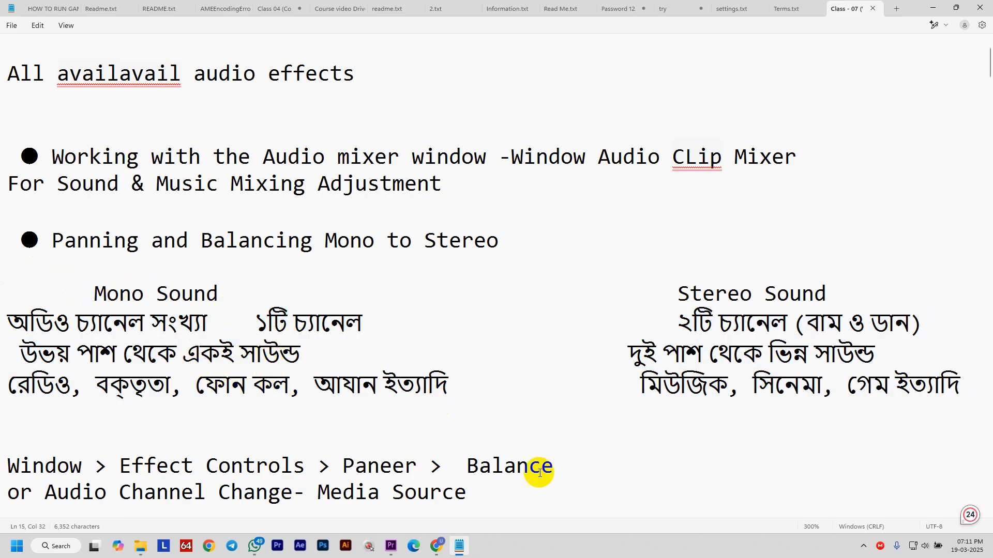
Switch to Premiere Pro, play the sequence from near its start to 00:00:02:06, and widen the audio meters.
click(391, 546)
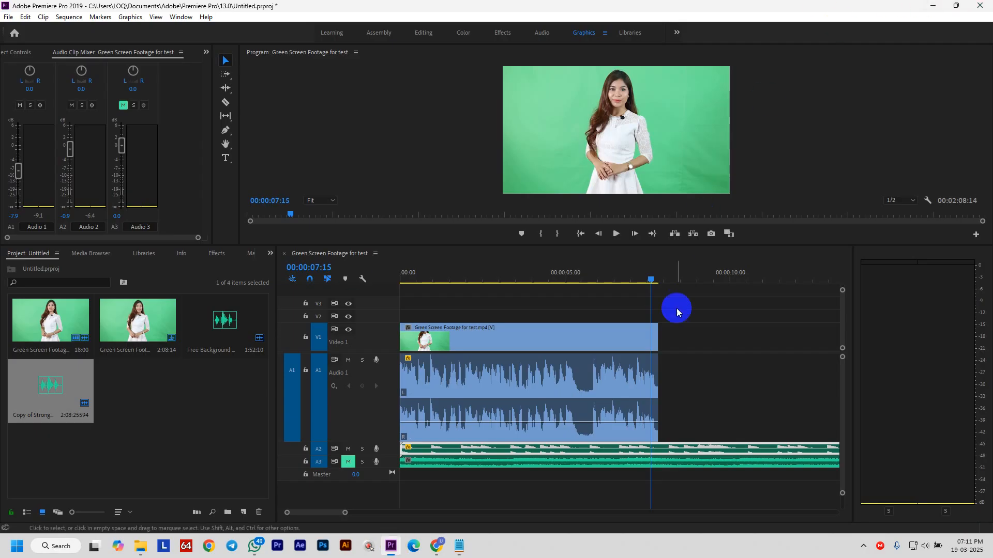
drag(649, 280, 429, 279)
key(space)
key(space)
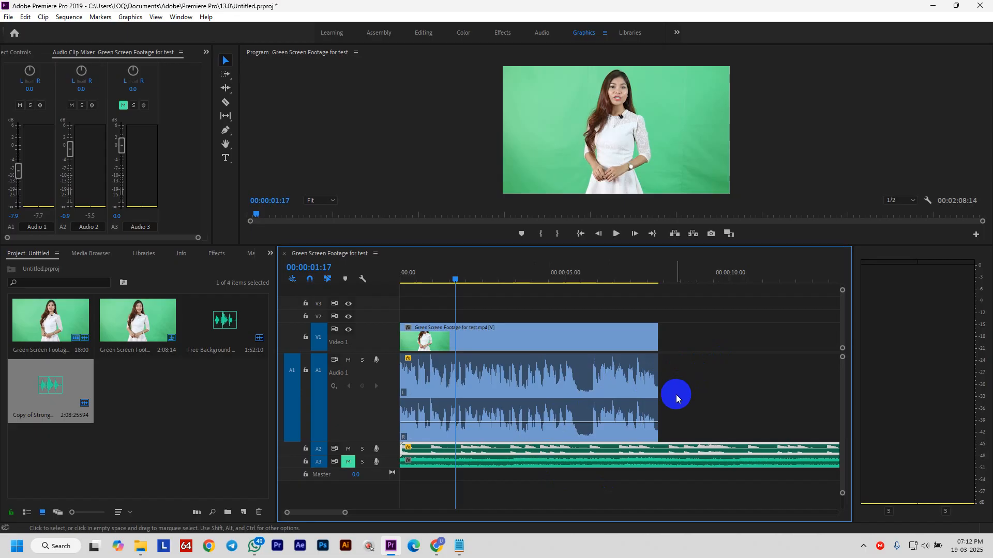
key(space)
key(space)
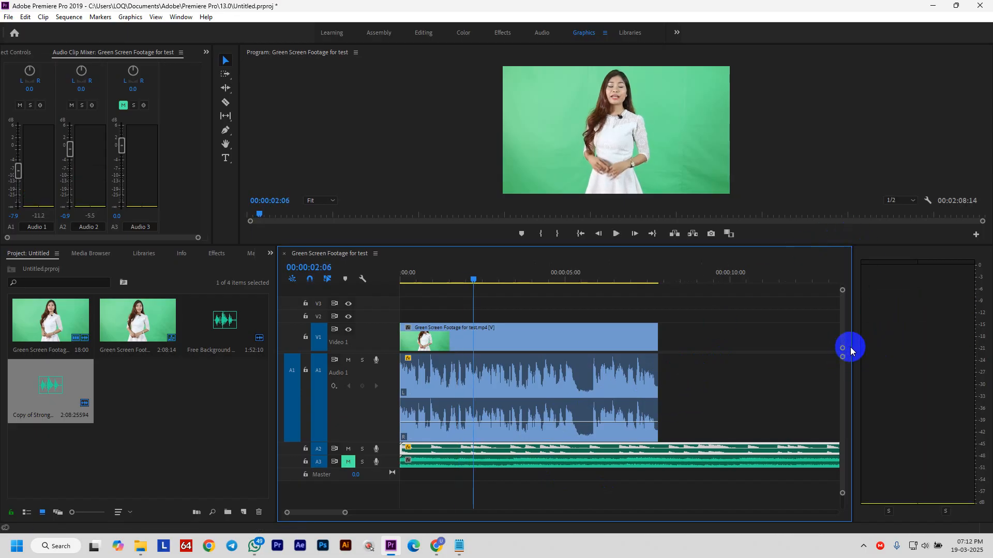
drag(853, 348, 851, 347)
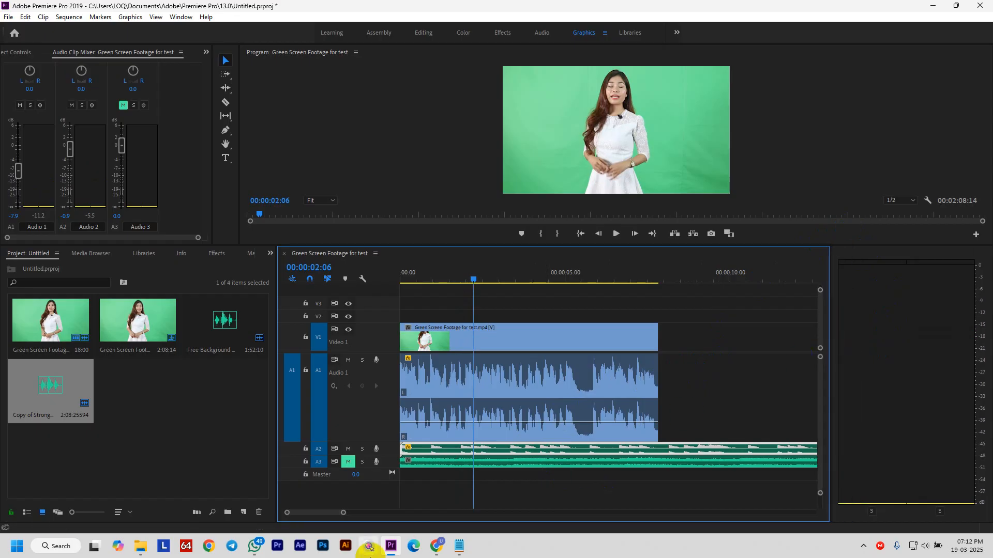
Import the Stereo Test left-right audio MP4 from the Class 07 folder into the timeline after the green screen clip and play into it.
click(140, 546)
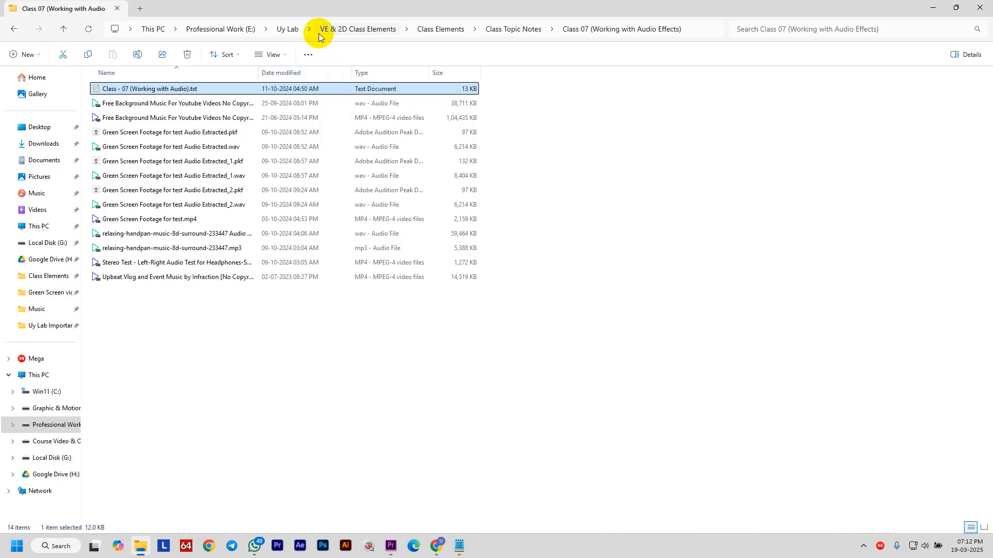
click(272, 54)
click(285, 110)
click(322, 216)
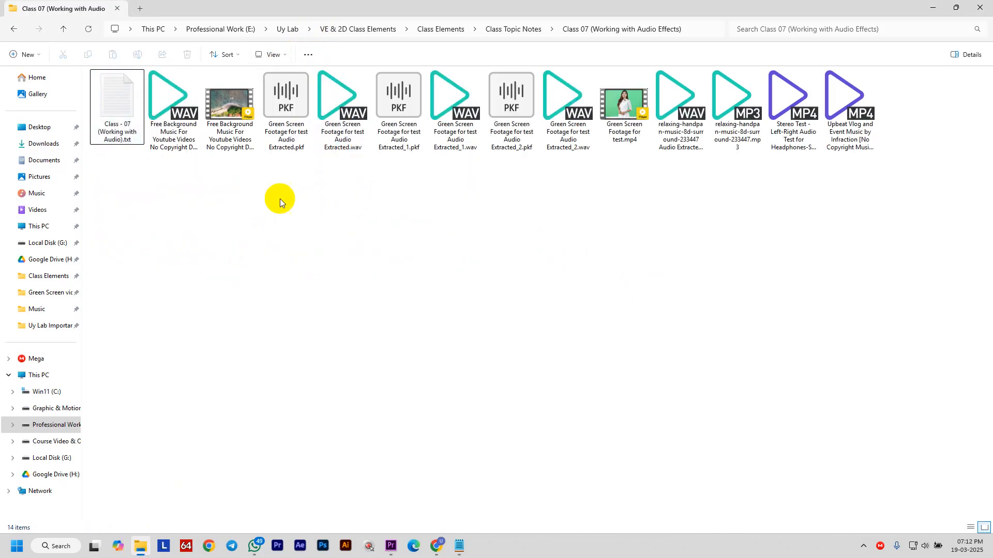
drag(791, 111, 679, 392)
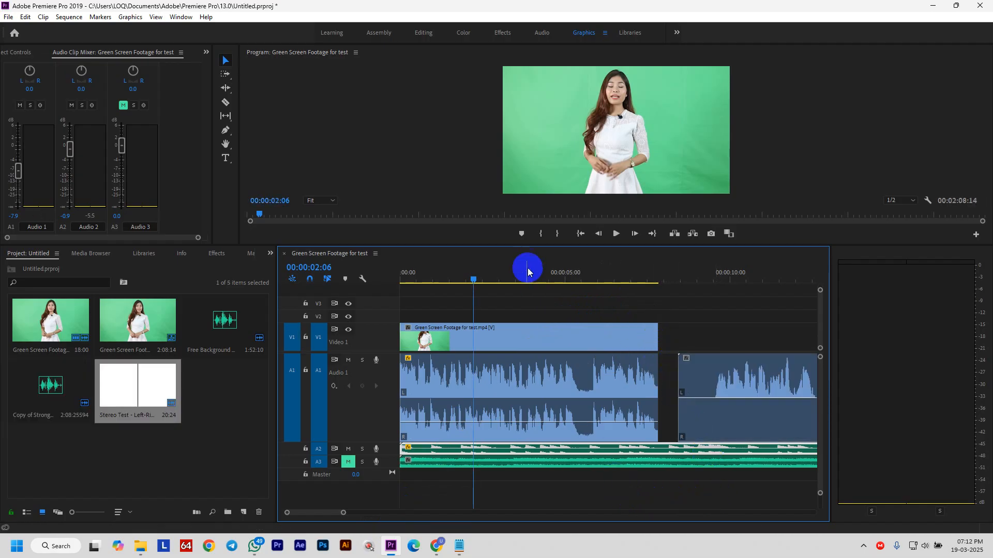
drag(474, 282, 722, 345)
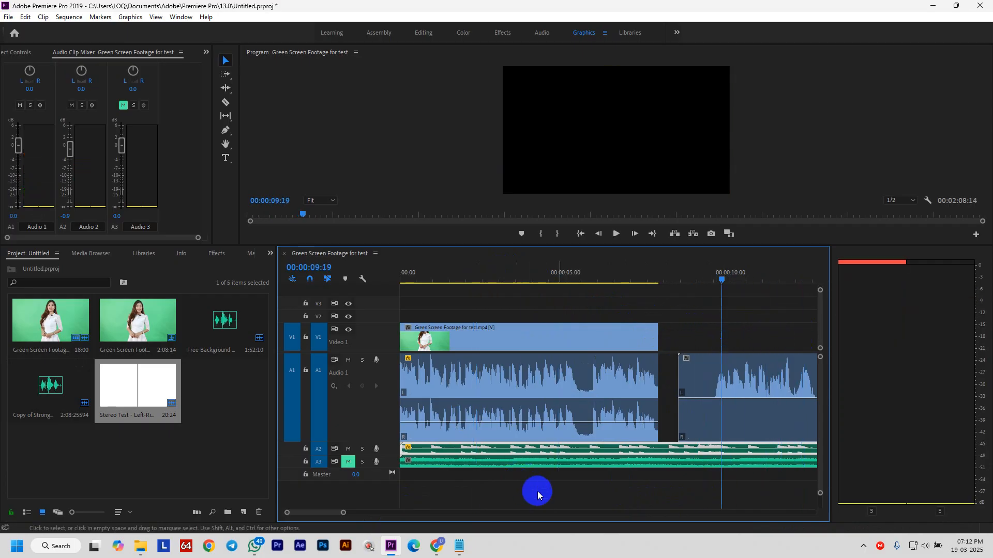
Delete the green screen clip, the background music and the Stereo Test clip from the sequence.
click(532, 417)
click(602, 391)
key(Delete)
click(720, 382)
key(Delete)
Place the Stereo Test clip at the start of the emptied sequence on V1 and A1, changing the sequence settings to match it.
click(164, 403)
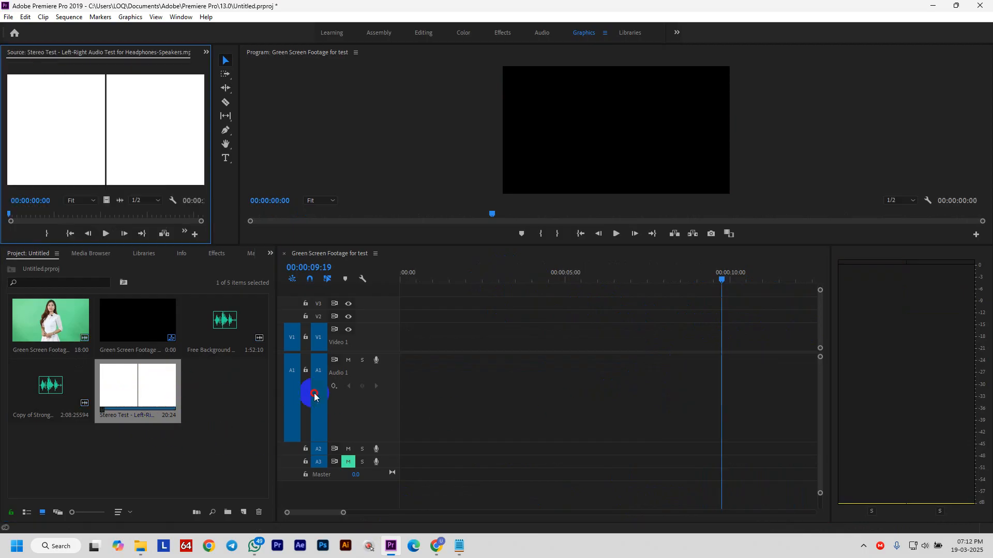
drag(150, 402, 401, 359)
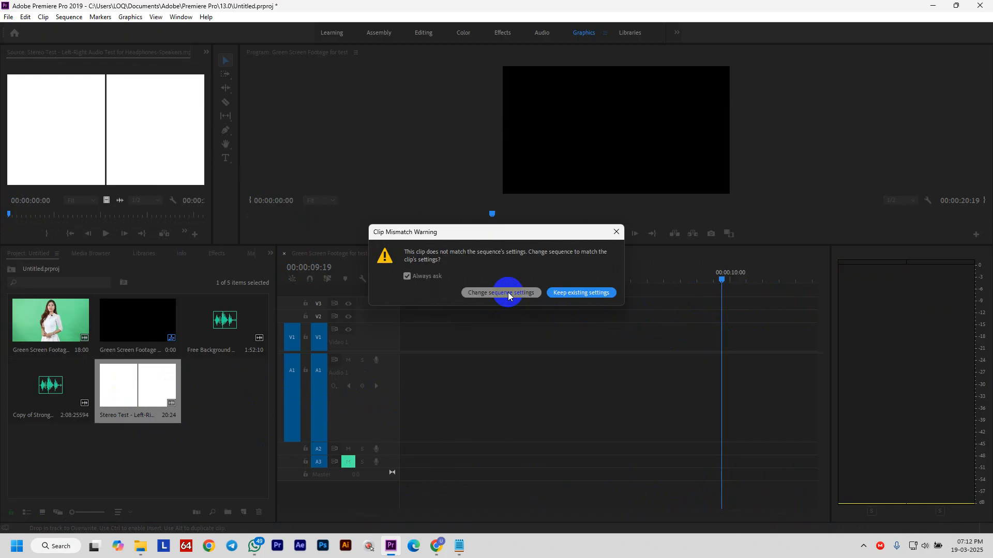
click(508, 294)
click(685, 343)
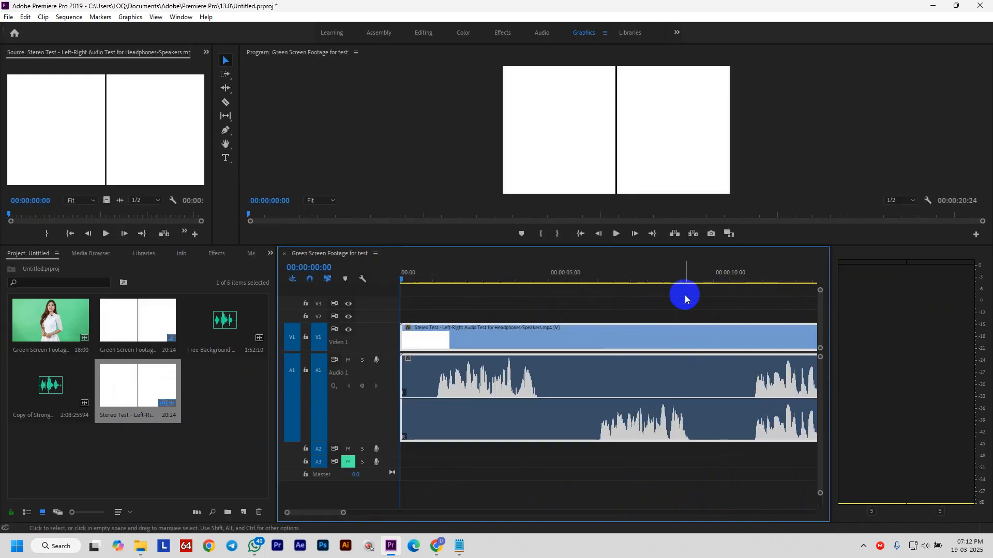
Widen the timeline, reduce the Audio 1 track height, and enlarge the Program monitor by shrinking the timeline and Source monitor.
drag(277, 279, 88, 304)
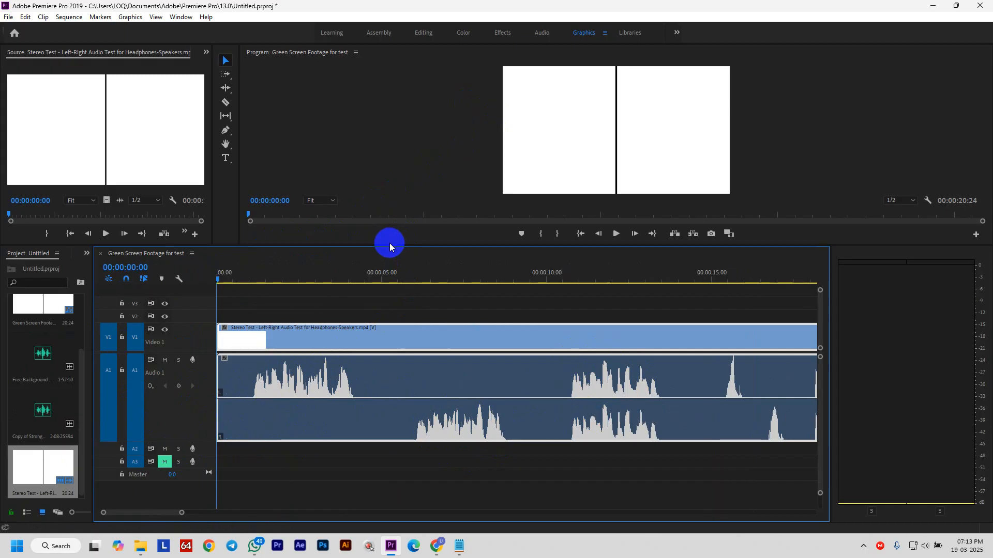
drag(389, 244, 235, 342)
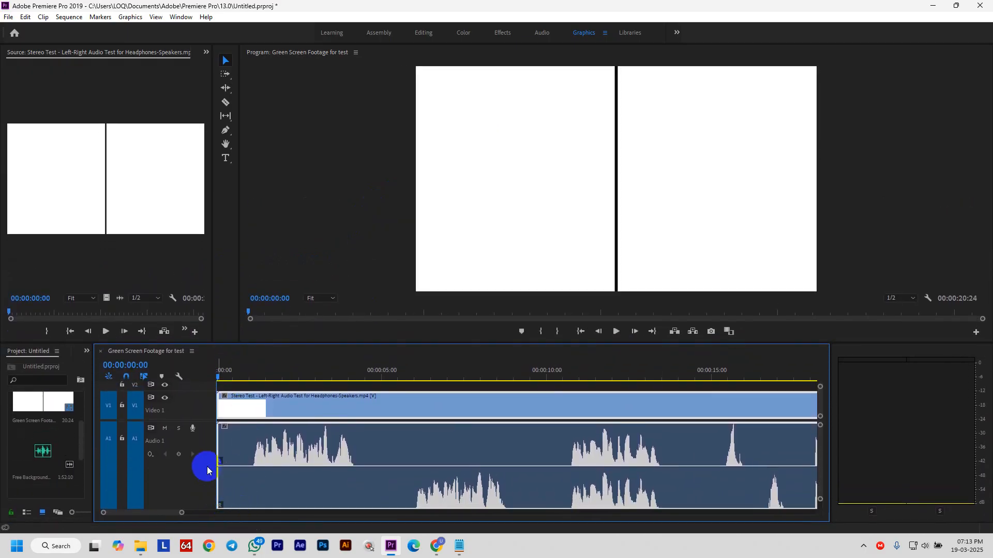
alt+scroll(194, 456, down, 8)
alt+scroll(194, 456, up, 3)
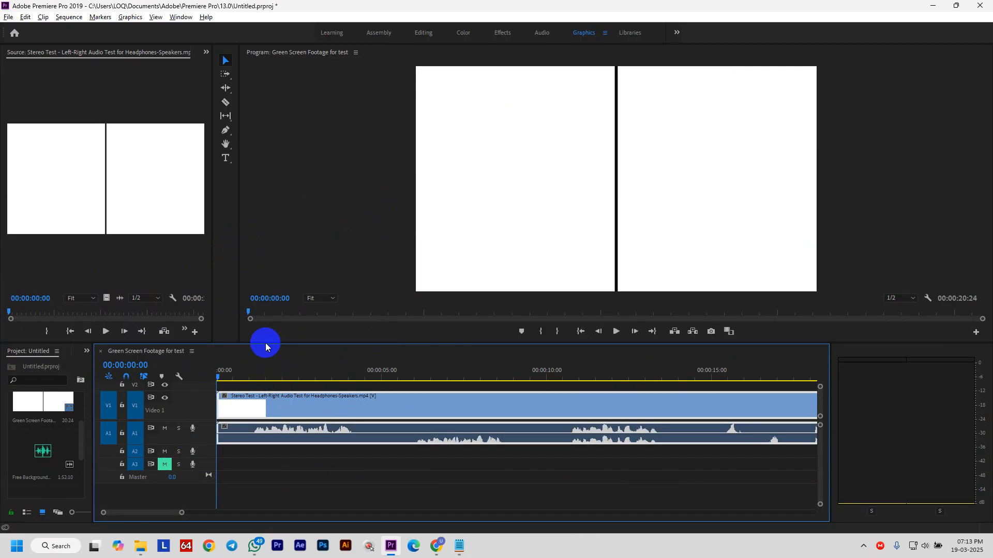
drag(265, 345, 217, 406)
drag(239, 219, 67, 233)
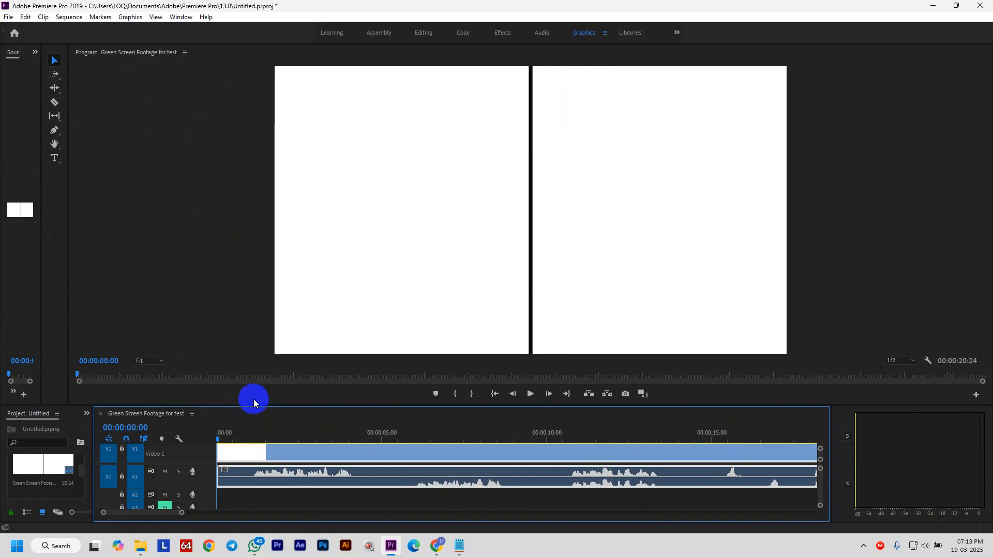
Play the Stereo Test clip's left and right sections, fit the whole clip in the timeline, and replay it from the start to 00:00:20:06.
key(space)
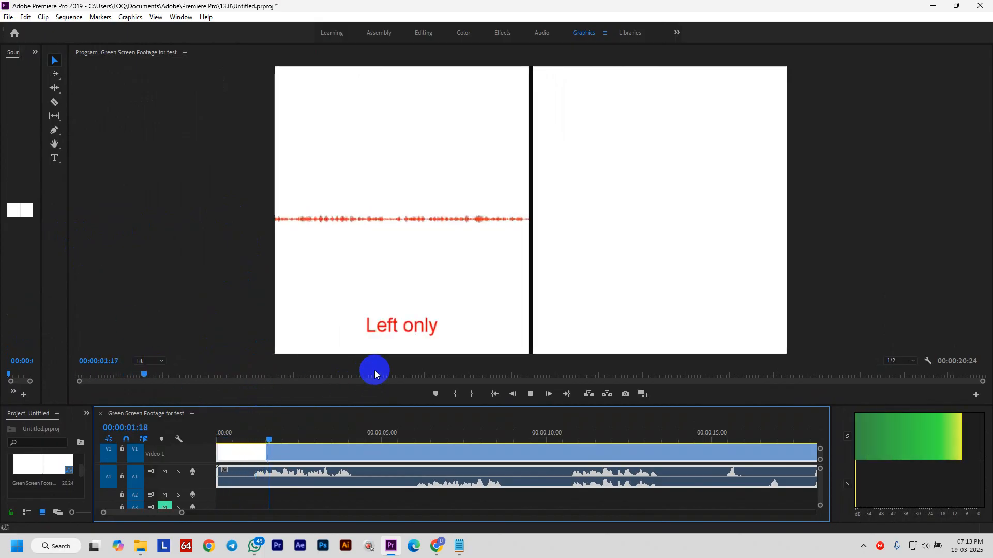
key(space)
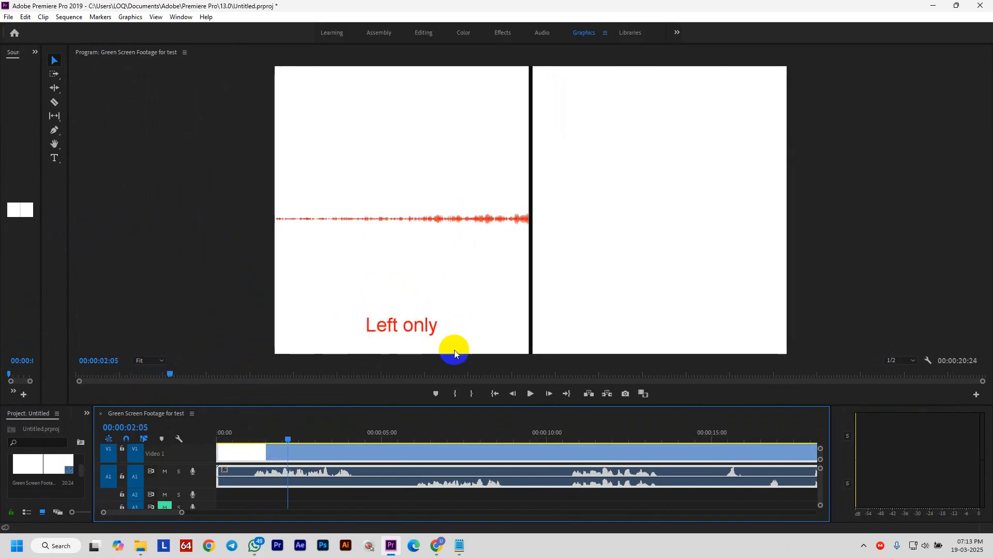
key(space)
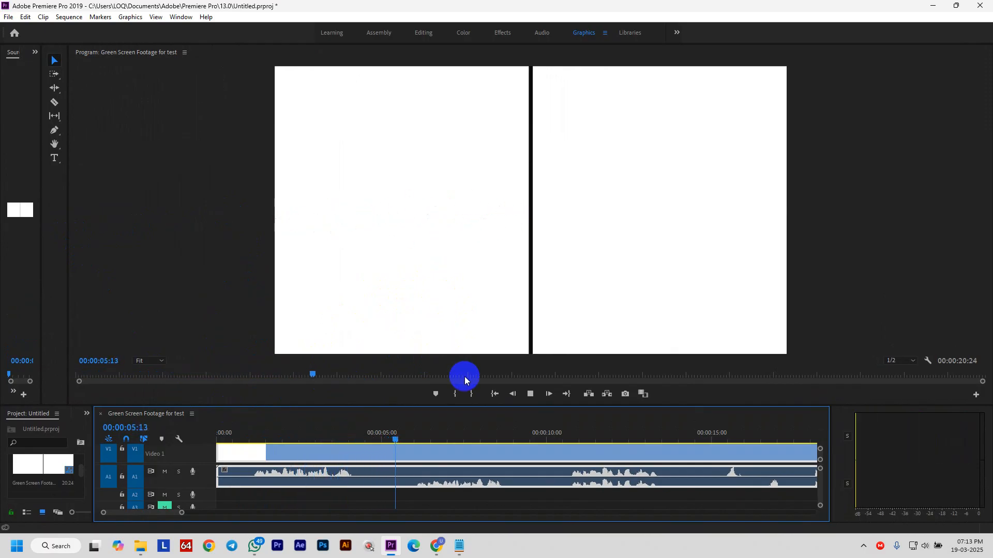
drag(179, 517, 263, 514)
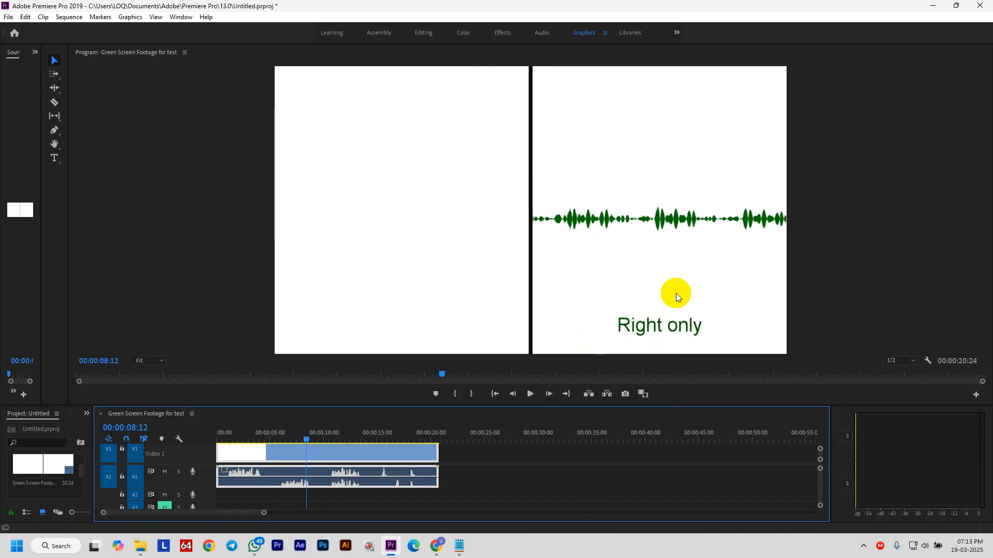
key(Home)
key(space)
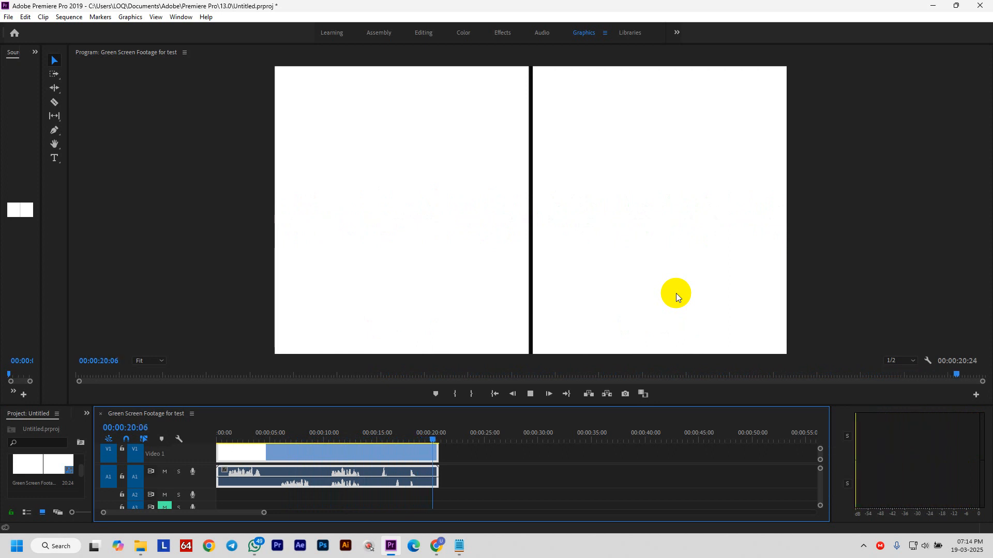
Stop playback, make the timeline taller, and delete the Stereo Test clip from the sequence.
key(space)
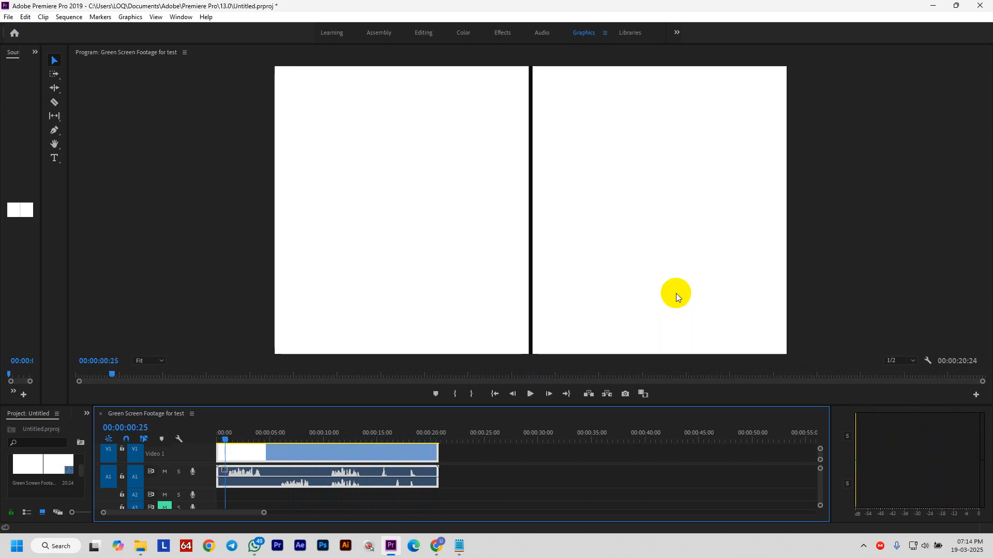
drag(391, 405, 383, 348)
click(319, 415)
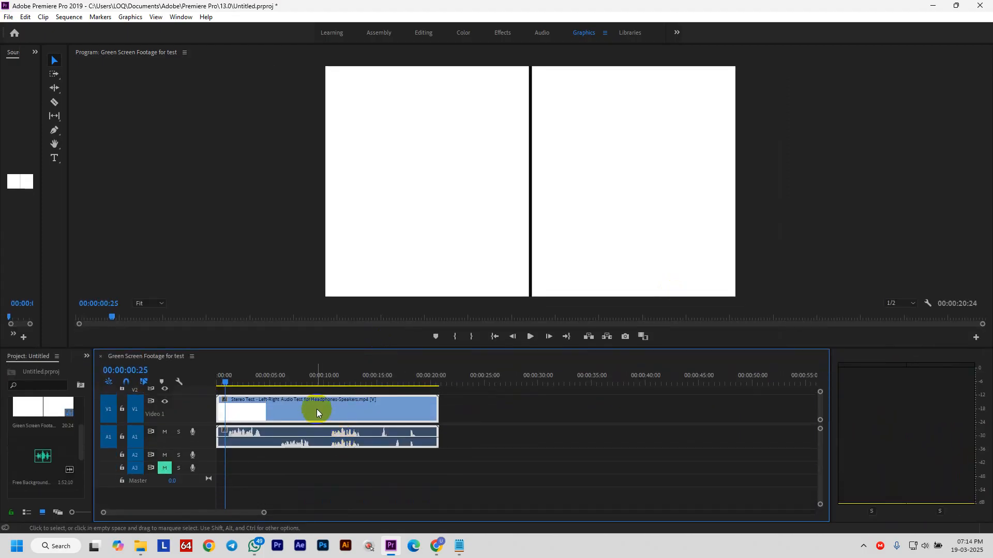
key(Delete)
Widen the Project area and place the green screen clip at the sequence start on V2 and A2, changing the sequence settings to match.
drag(59, 441, 138, 406)
scroll(82, 447, down, 2)
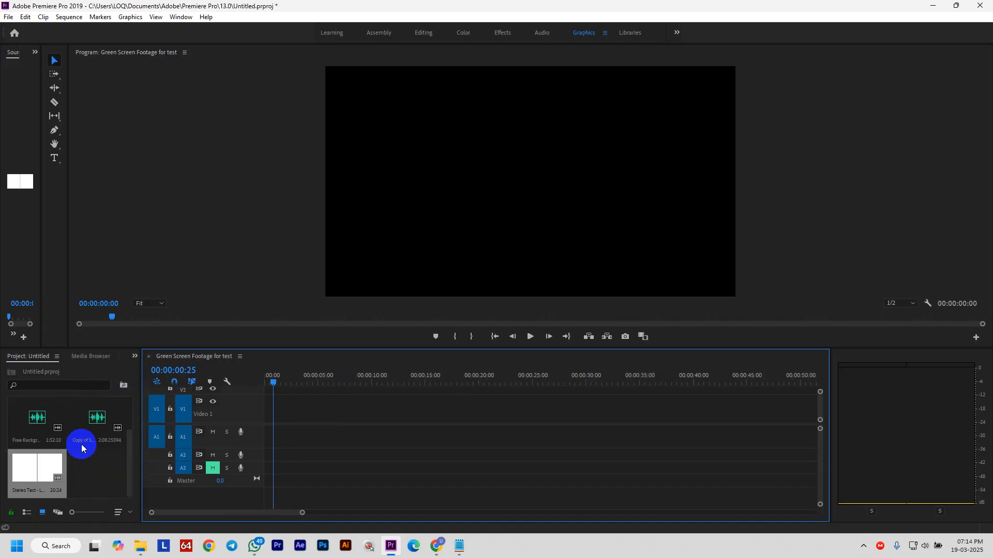
scroll(93, 450, up, 2)
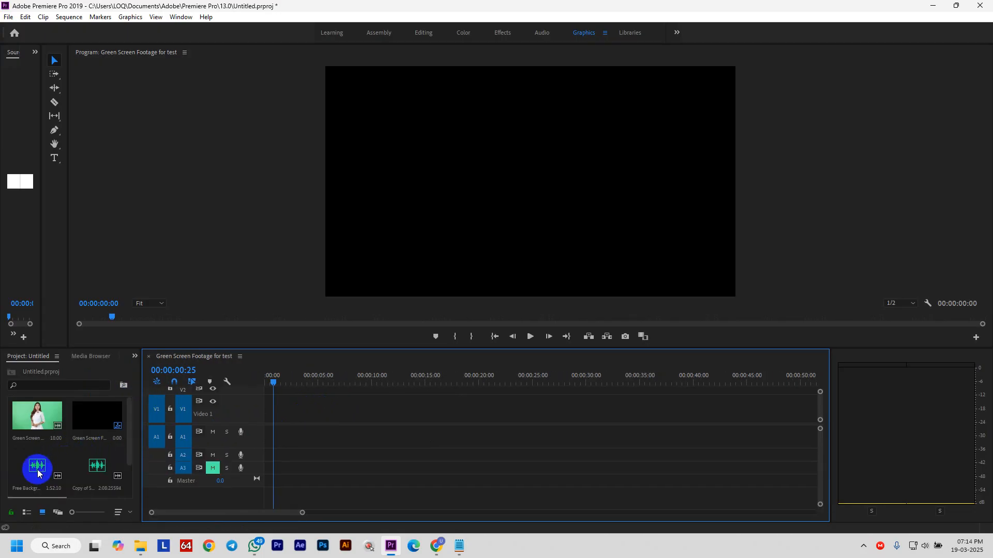
click(41, 468)
drag(3, 472, 395, 388)
click(25, 421)
click(489, 294)
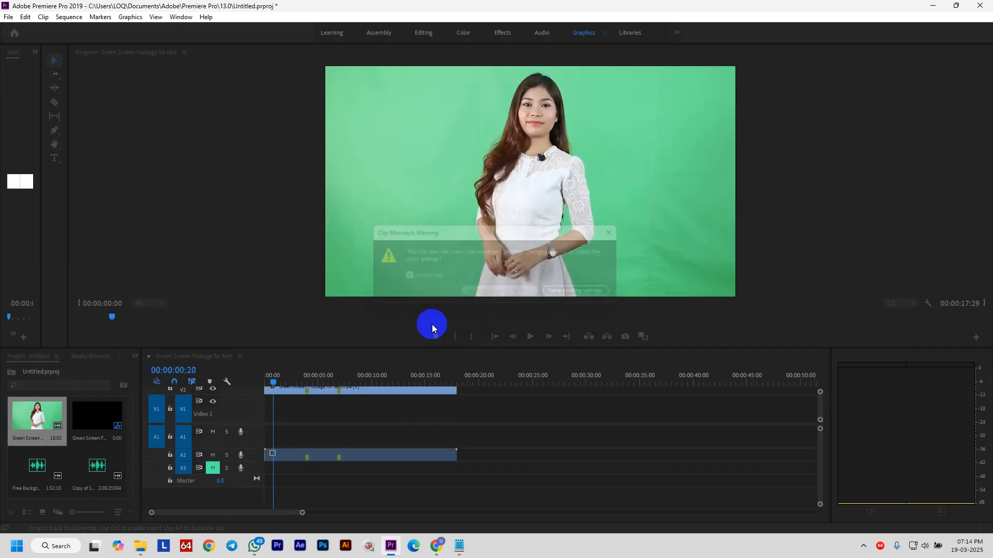
Reduce the Video 1 track height and play the green screen clip in short stretches up to about 00:00:03:10.
key(space)
click(314, 389)
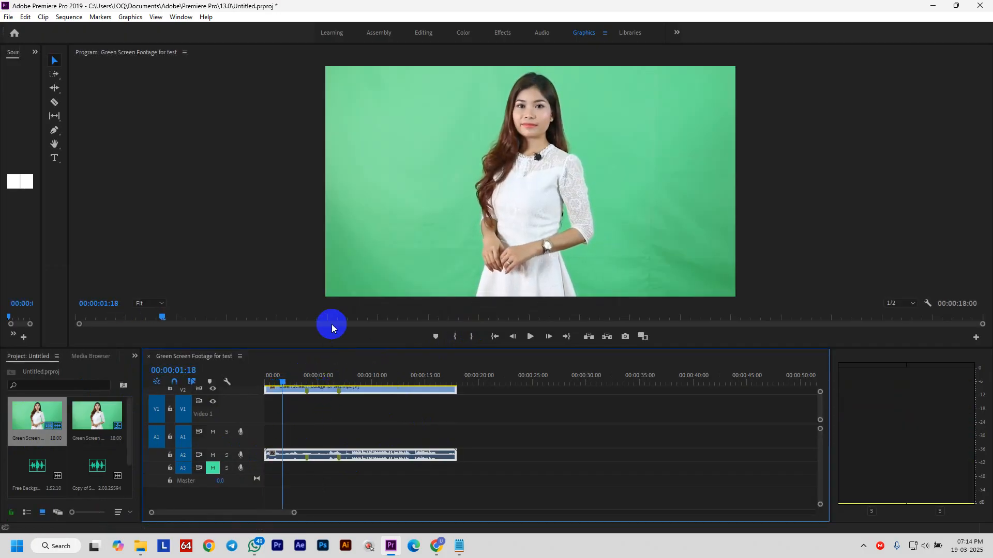
double_click(237, 409)
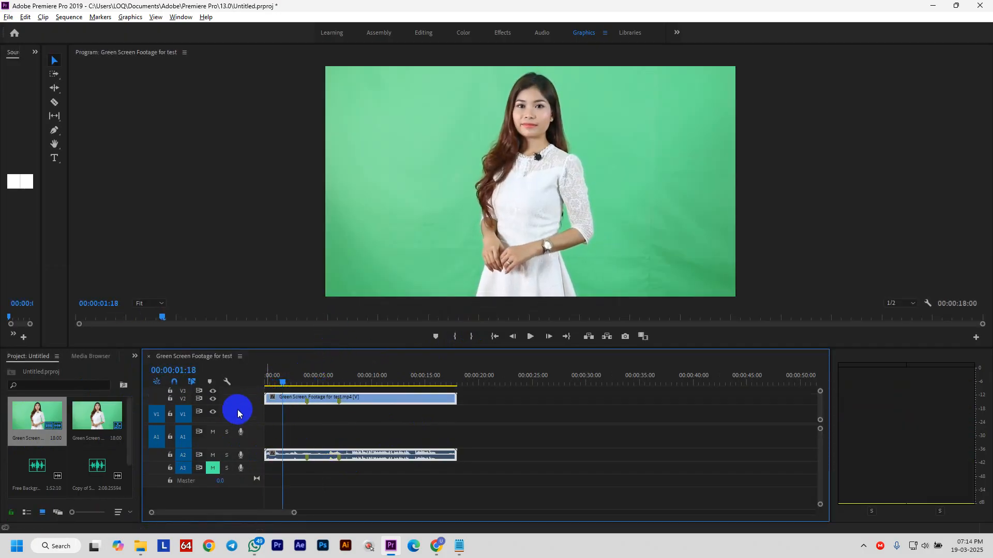
key(space)
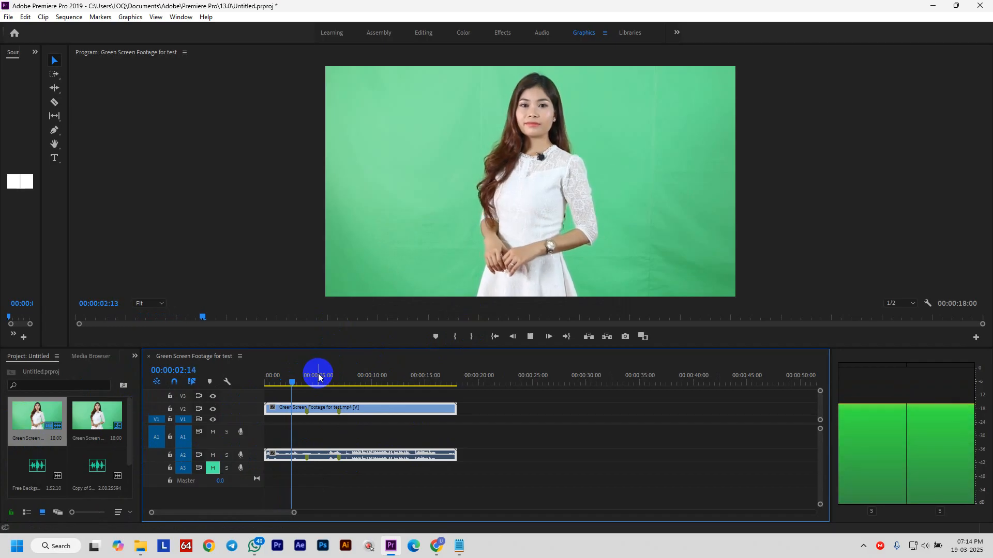
key(space)
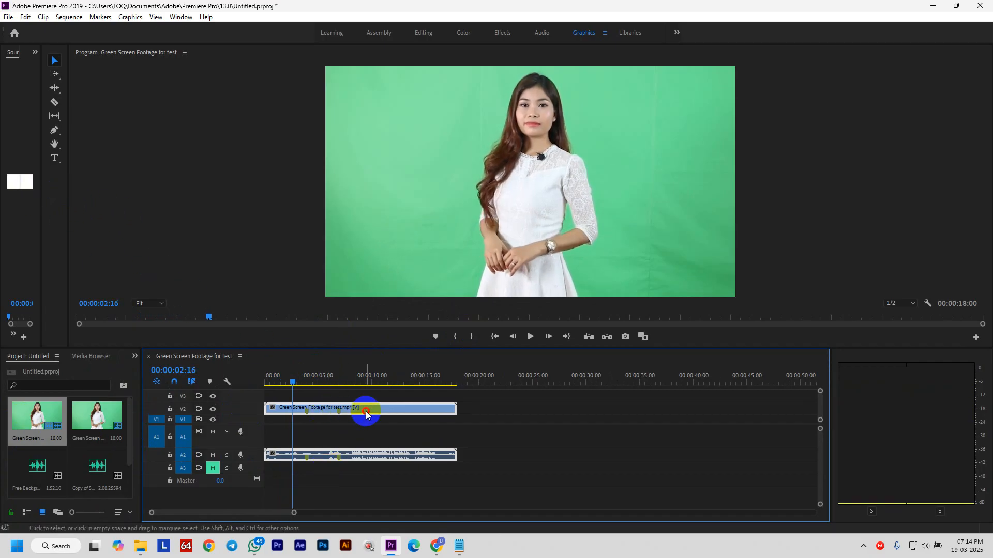
key(space)
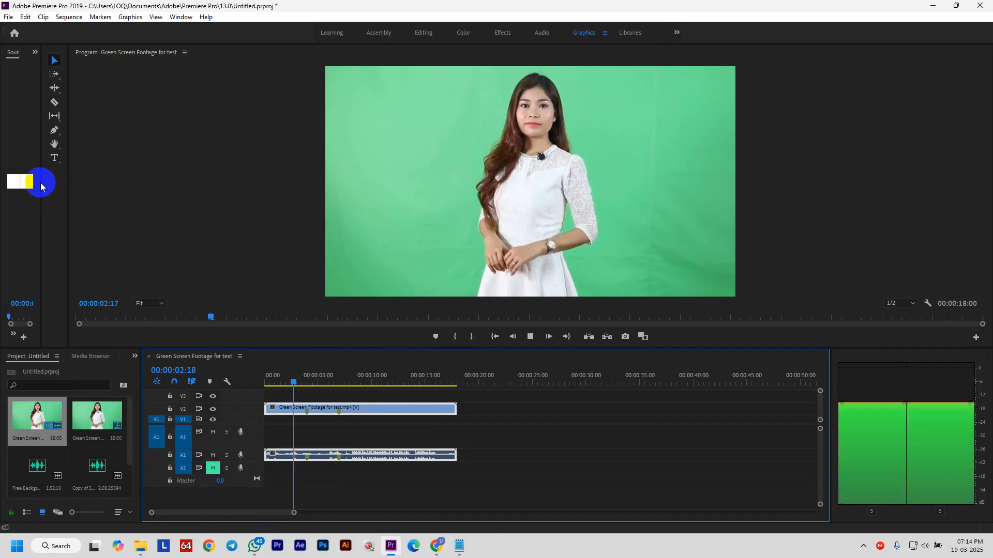
key(space)
Show the green screen clip's Effect Controls with enough width to read the audio settings, and increase the Audio 2 track height.
drag(41, 185, 207, 186)
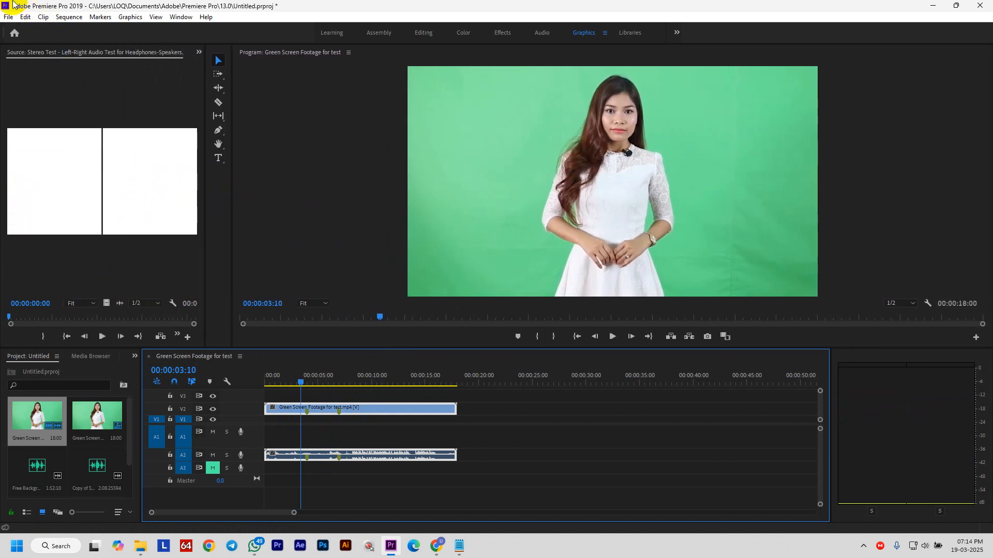
click(178, 17)
click(106, 42)
click(197, 54)
click(220, 93)
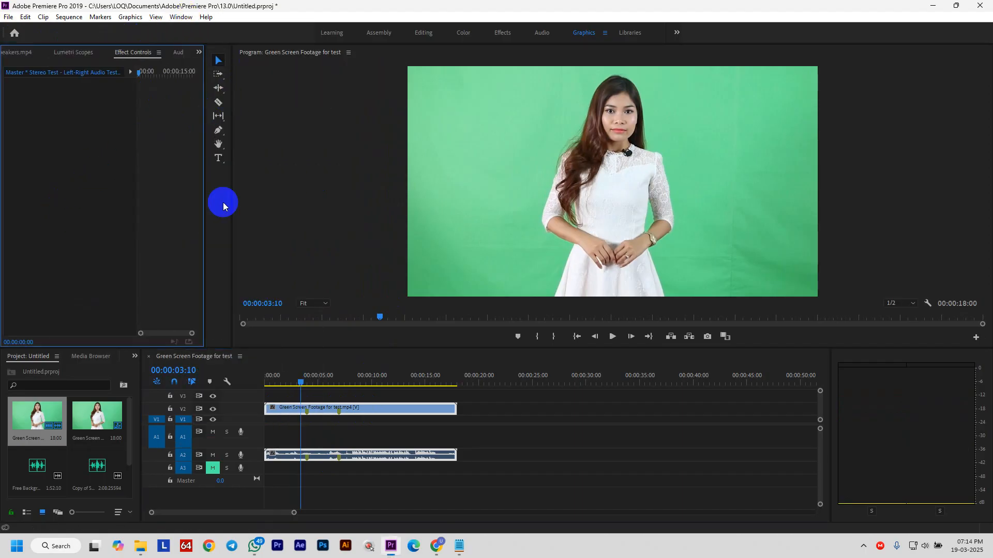
click(330, 409)
scroll(39, 230, down, 1)
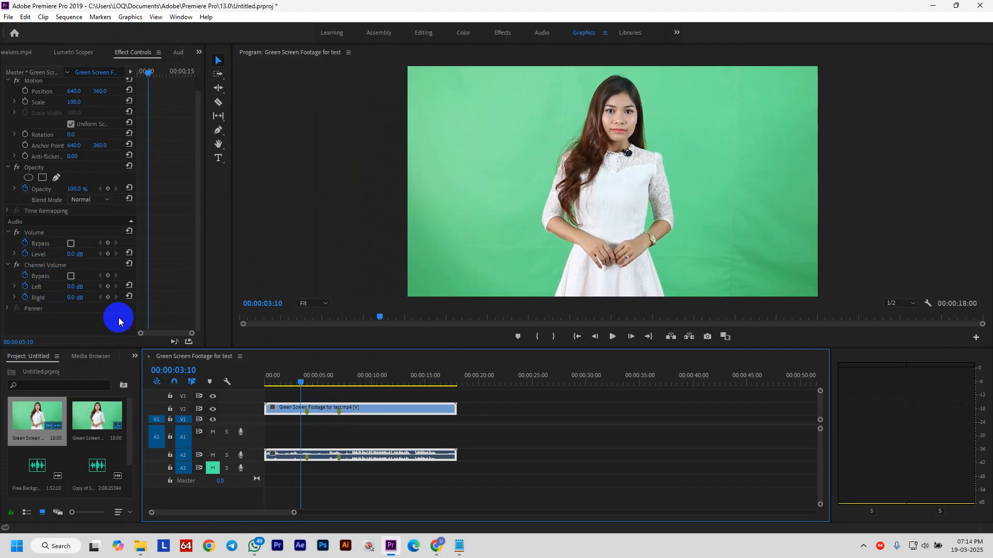
drag(202, 239, 317, 255)
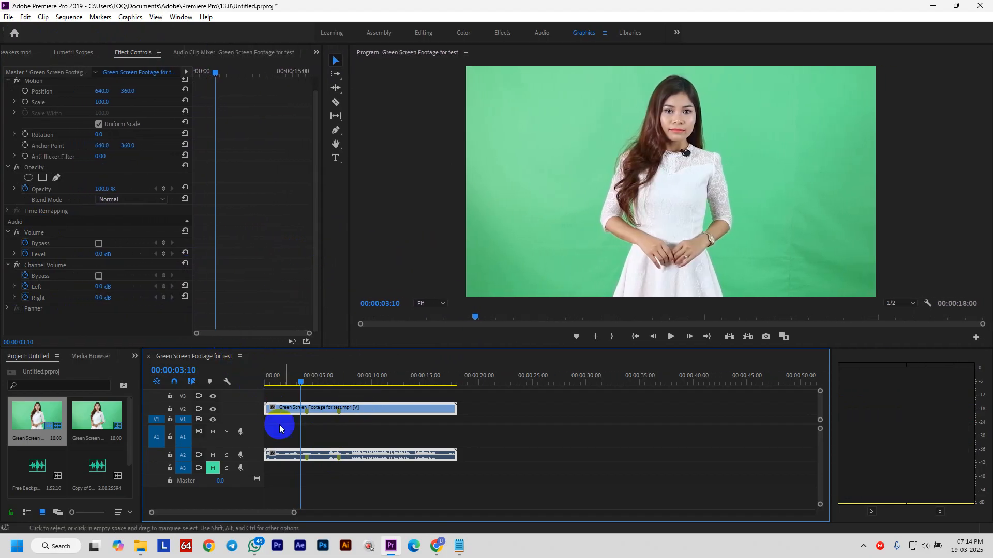
scroll(245, 458, up, 6)
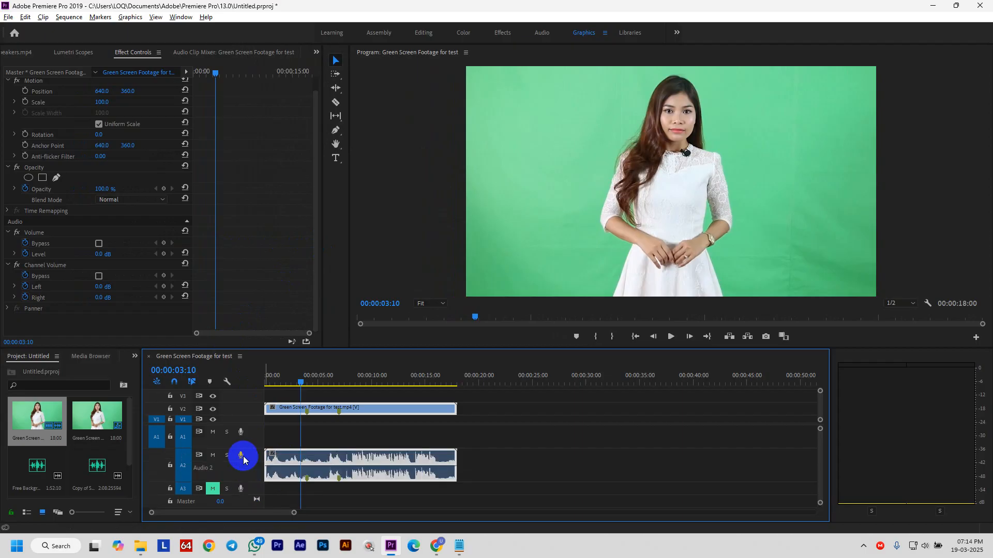
scroll(245, 458, down, 2)
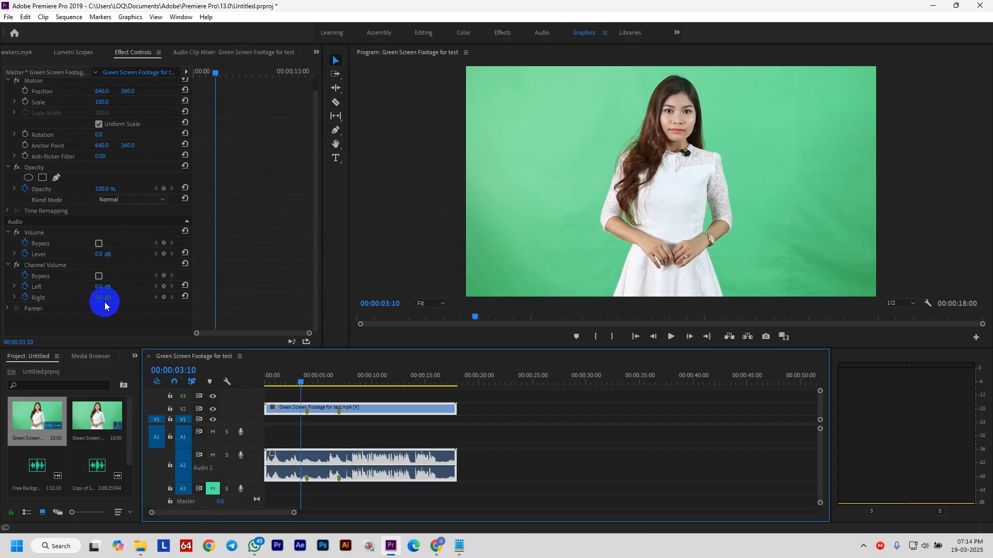
Turn off keyframing for Channel Volume Bypass and Left, set Left to -287.5 dB, and play the clip.
click(26, 279)
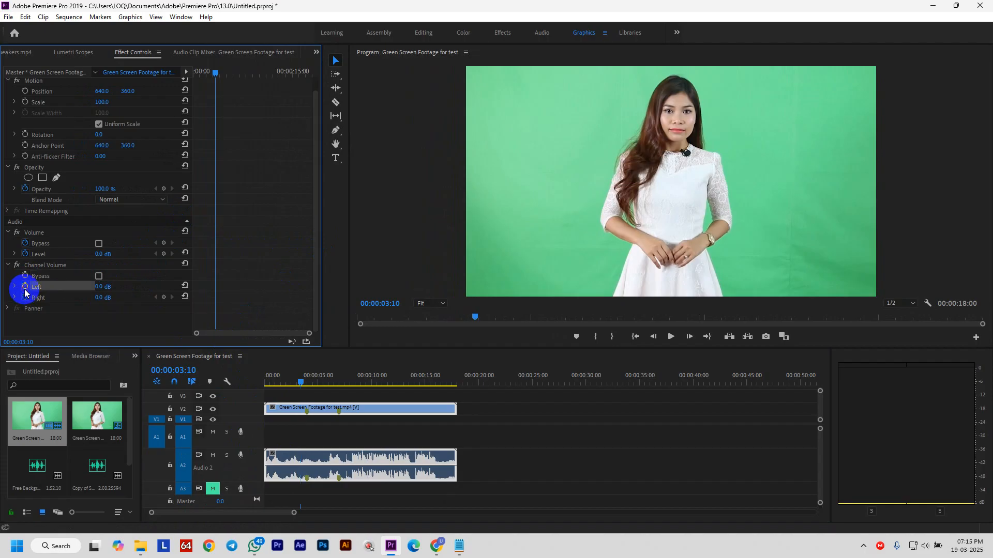
click(101, 287)
drag(92, 289, 128, 281)
key(space)
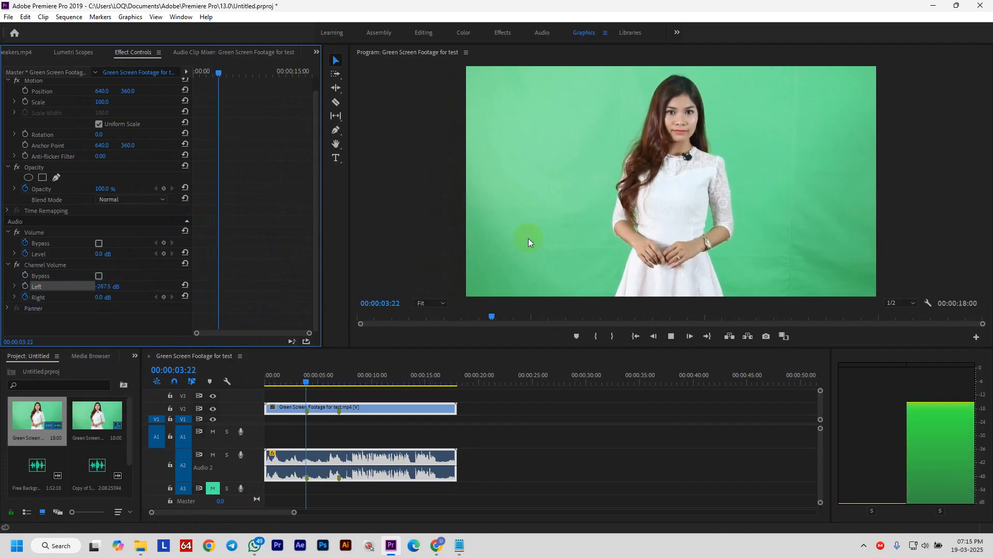
key(space)
Set Channel Volume Left to 6.0 dB and Right to -287.5 dB, play the clip, and remove the Right keyframing.
click(116, 287)
drag(100, 289, 16, 312)
key(space)
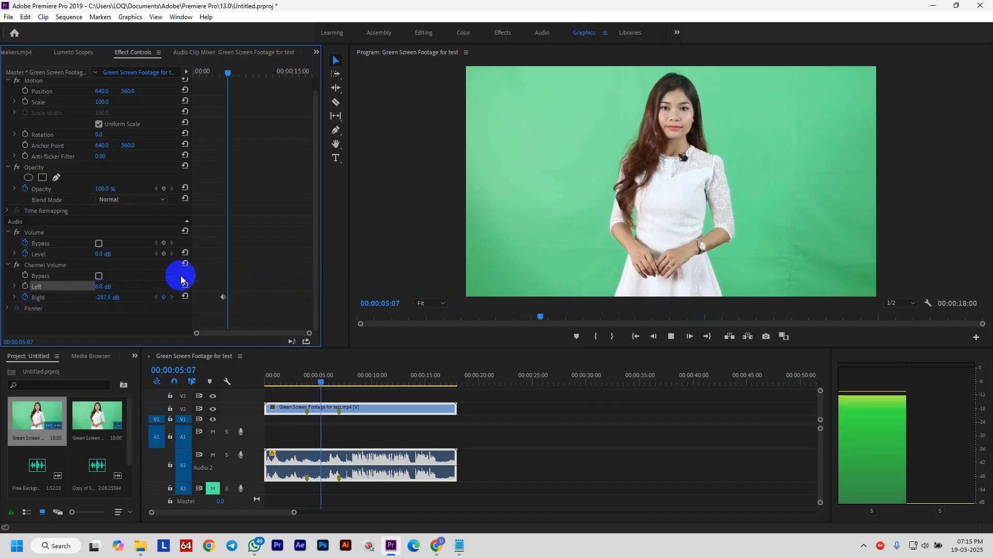
key(space)
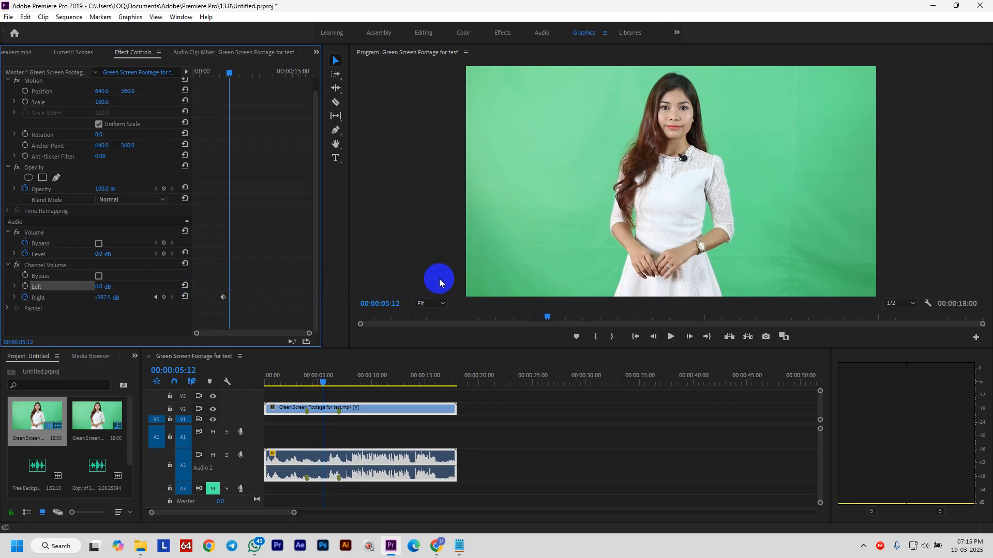
click(26, 298)
click(533, 286)
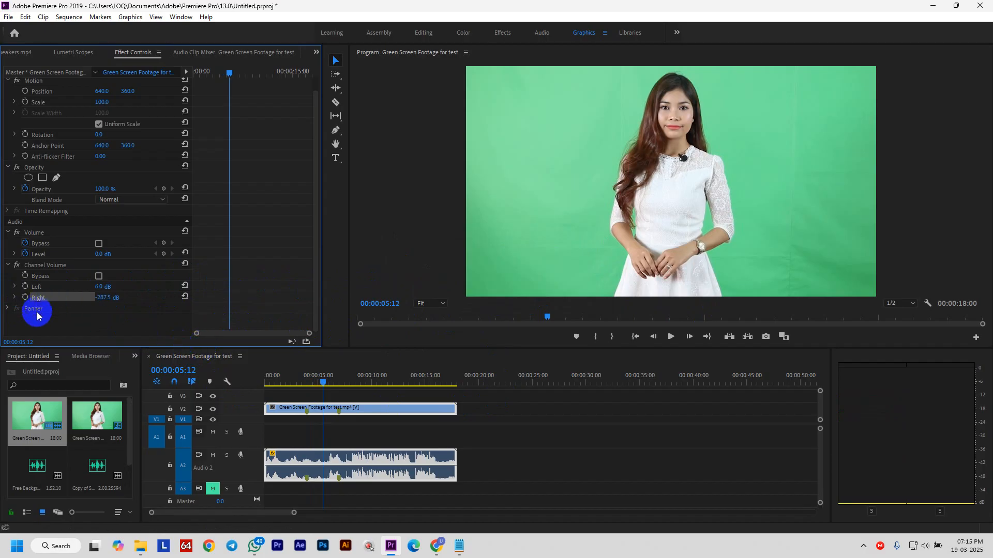
Expand the Panner's Balance slider, set Balance to -76.1, and play the clip to 00:00:07:12.
scroll(150, 269, down, 1)
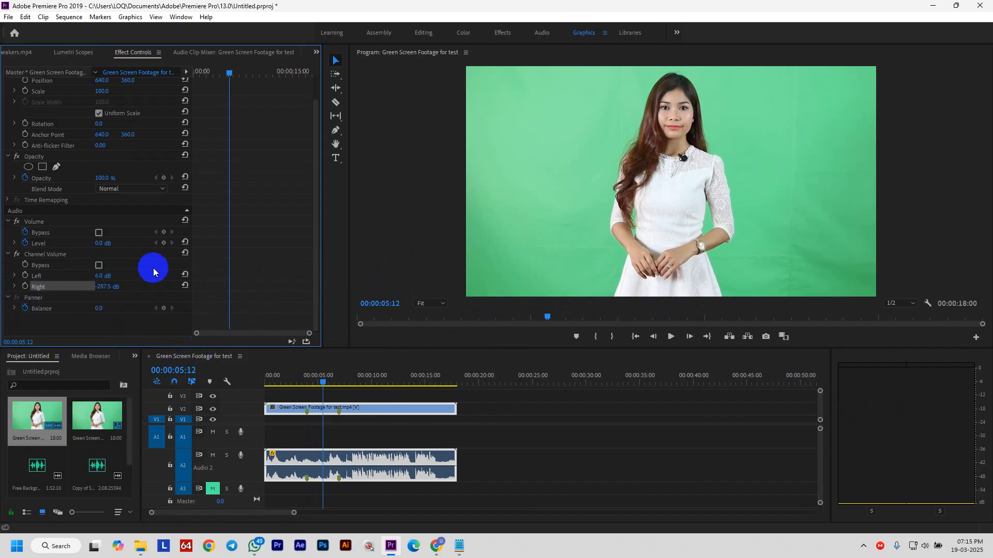
click(15, 310)
scroll(145, 283, down, 3)
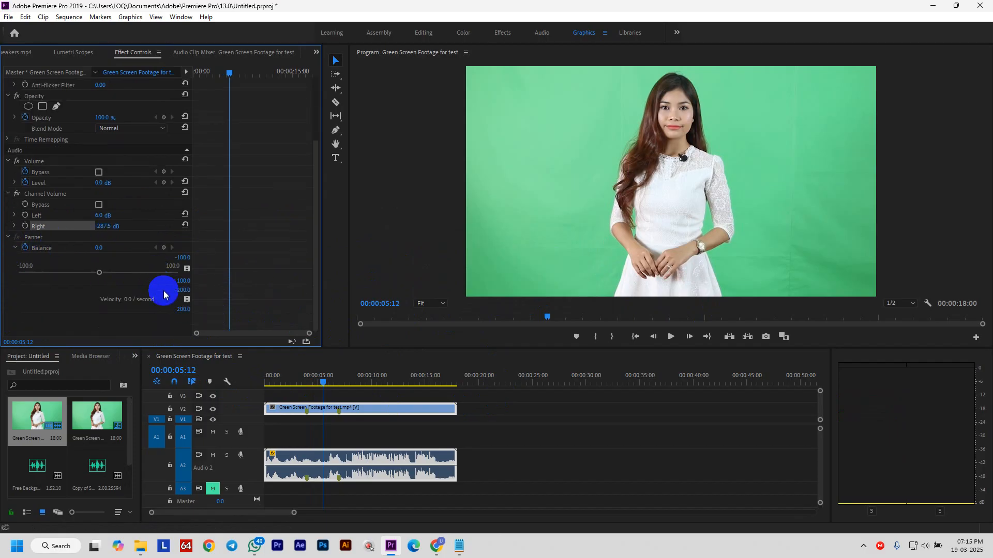
drag(99, 277, 41, 276)
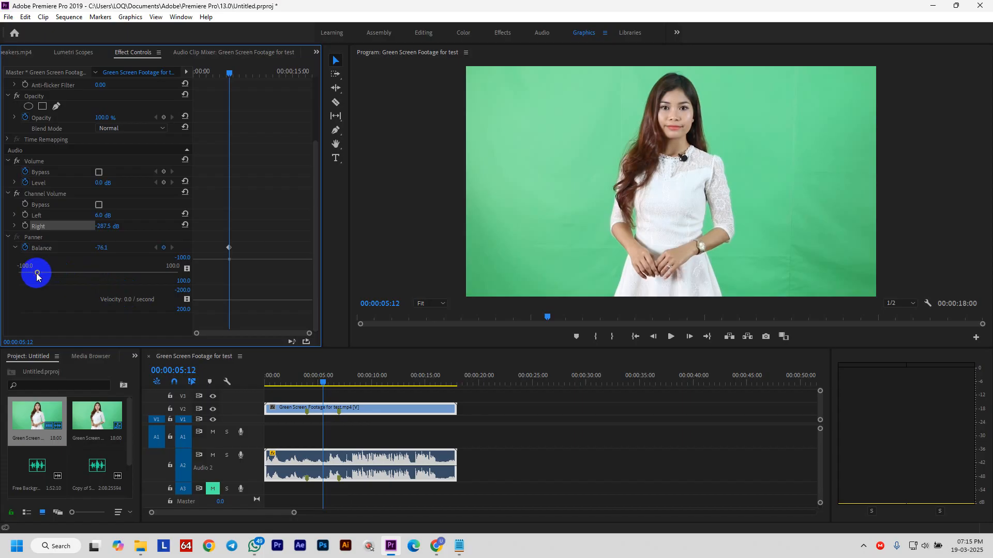
key(space)
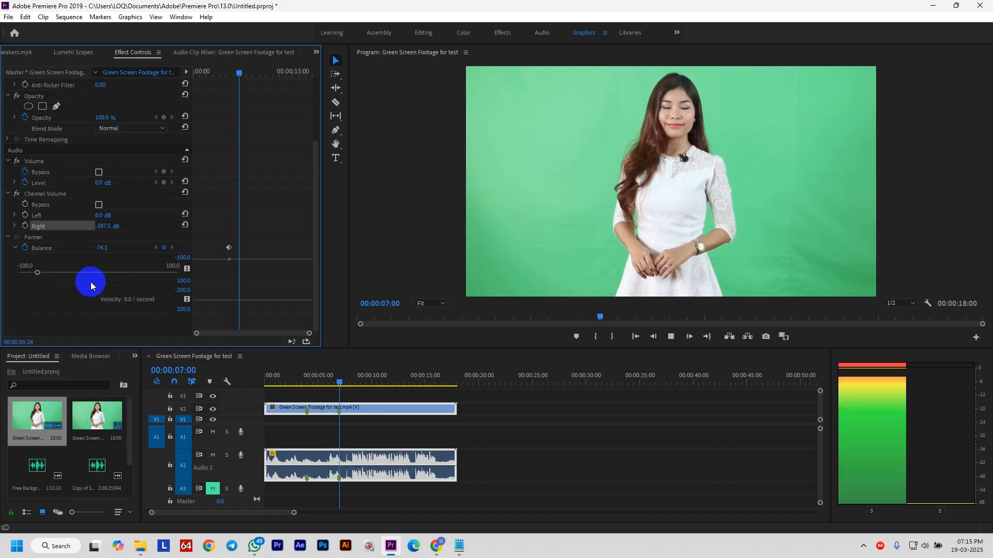
key(space)
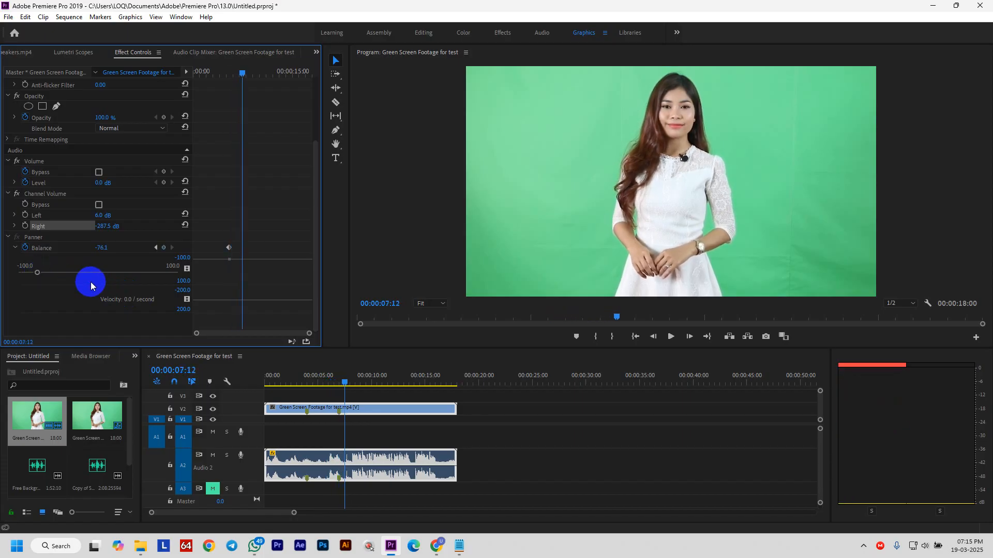
Set the Panner Balance to 100.0, play the clip to 00:00:08:14, and delete the Balance keyframes by turning off its keyframing.
drag(36, 272, 192, 276)
key(space)
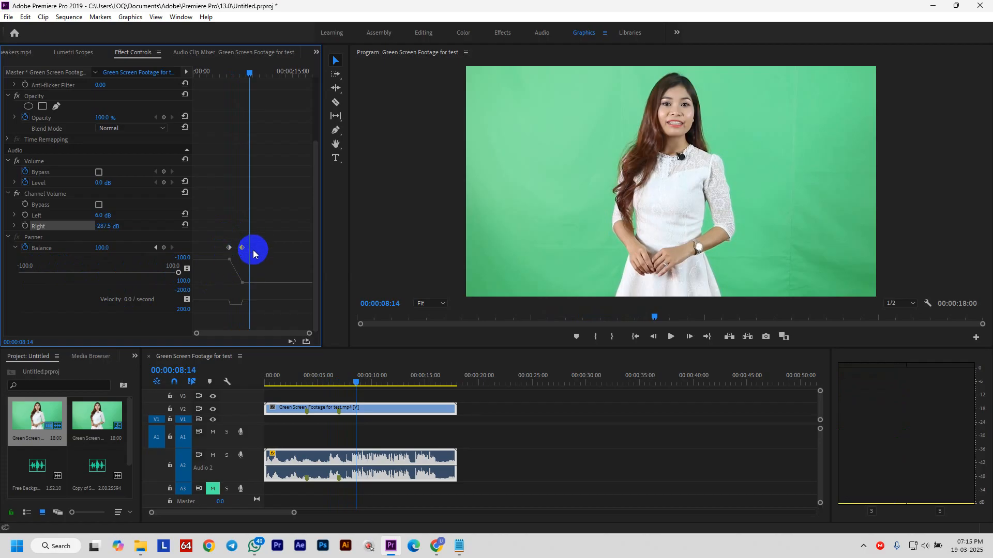
click(25, 247)
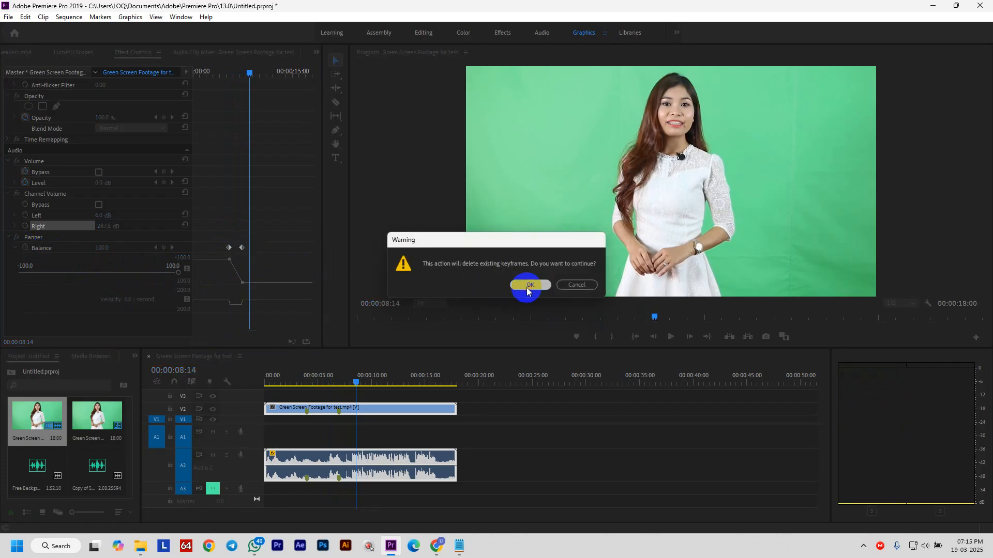
click(509, 287)
Move the Panner Balance to near the centre and back to 100.0, playing the clip on to 00:00:12:05.
key(space)
drag(179, 313, 98, 310)
key(space)
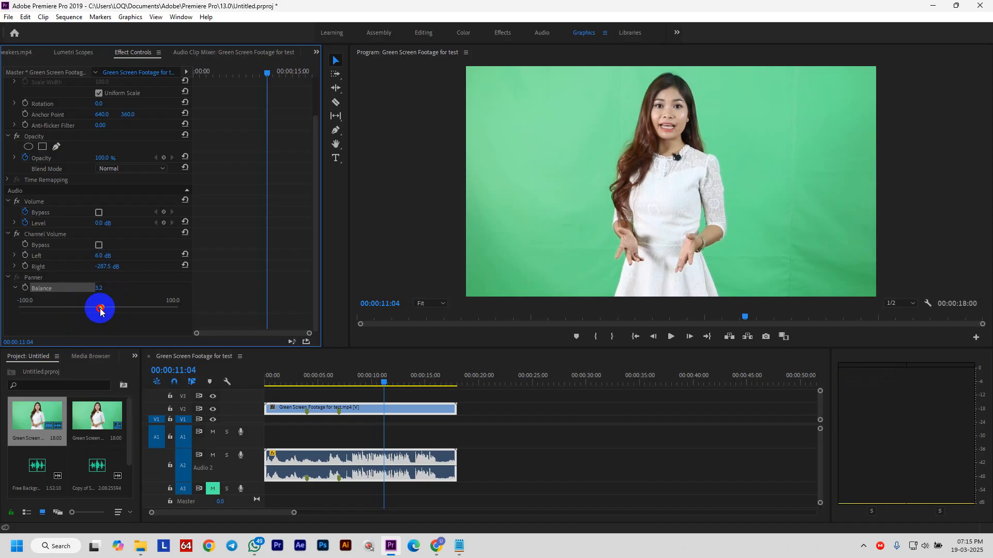
drag(103, 309, 187, 311)
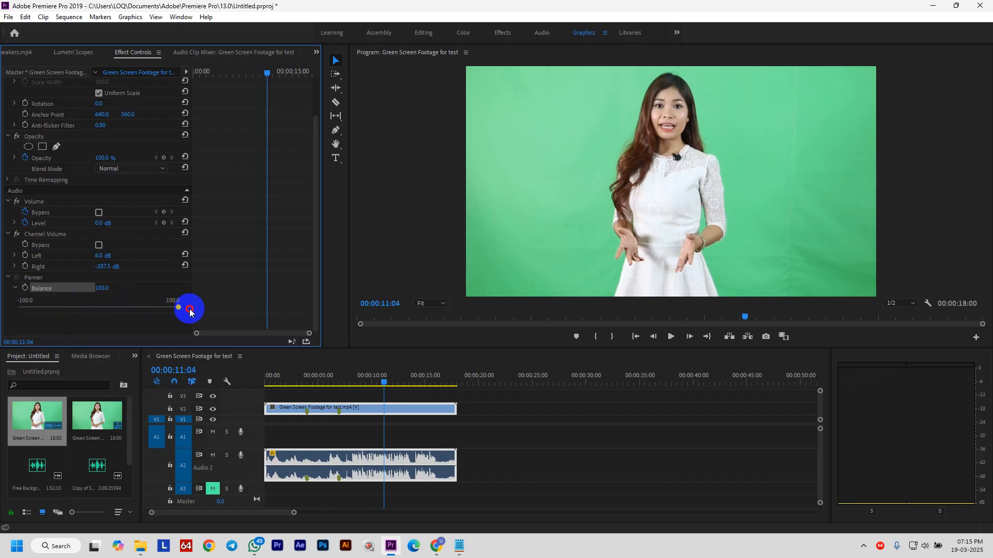
key(space)
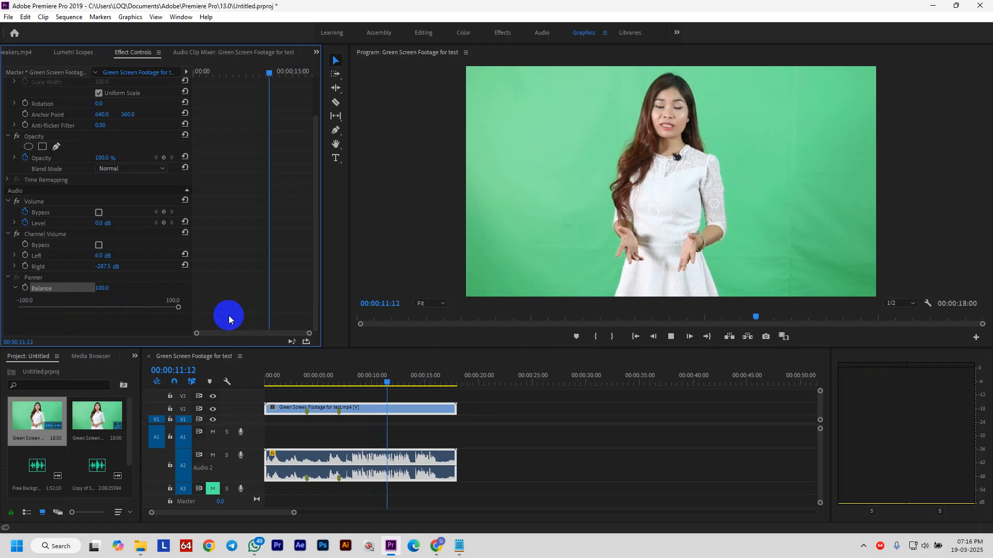
key(space)
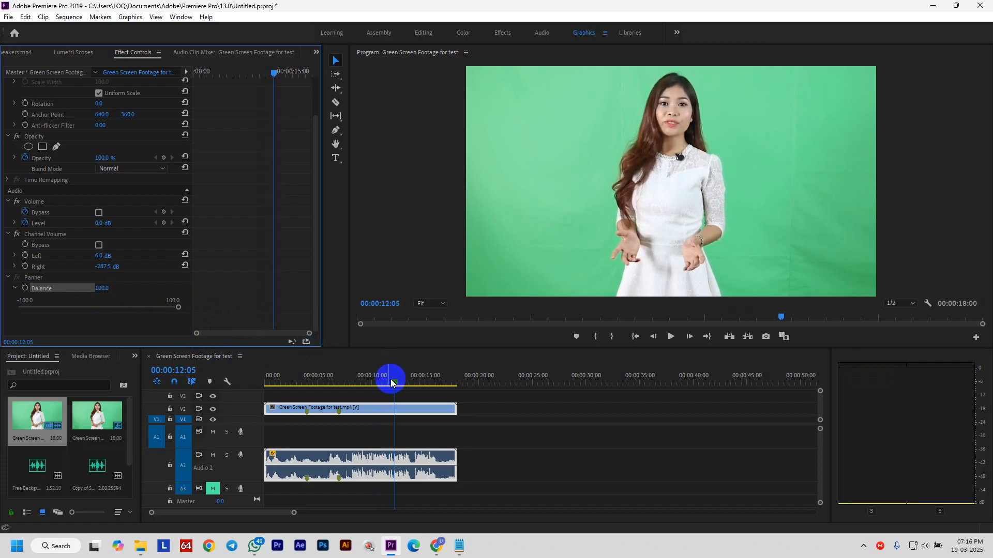
Reset Channel Volume Left and Right to 0.0 dB and play the clip from the start.
drag(393, 383, 211, 381)
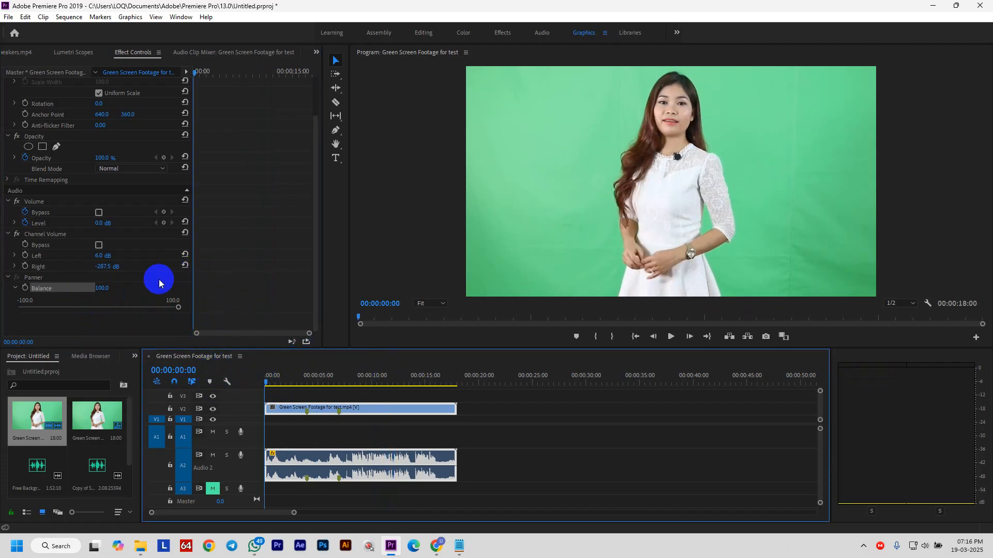
click(185, 266)
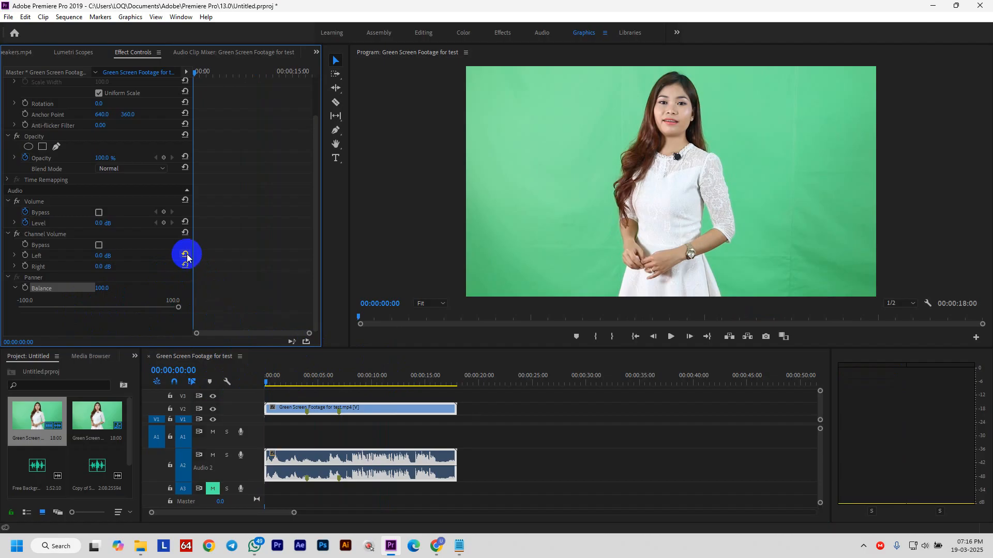
key(space)
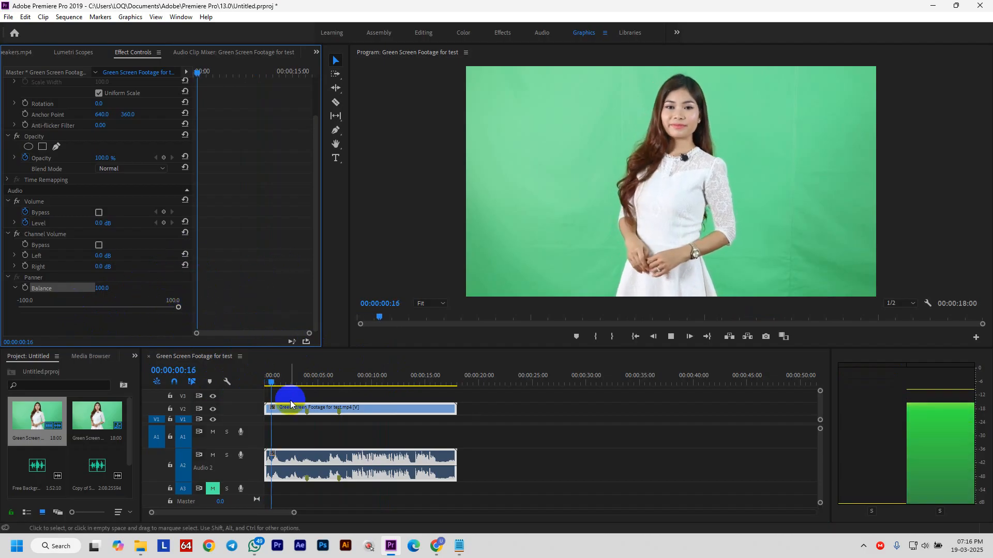
Set the Panner Balance to -100.0, play the clip briefly, and return Balance to 0.0.
key(space)
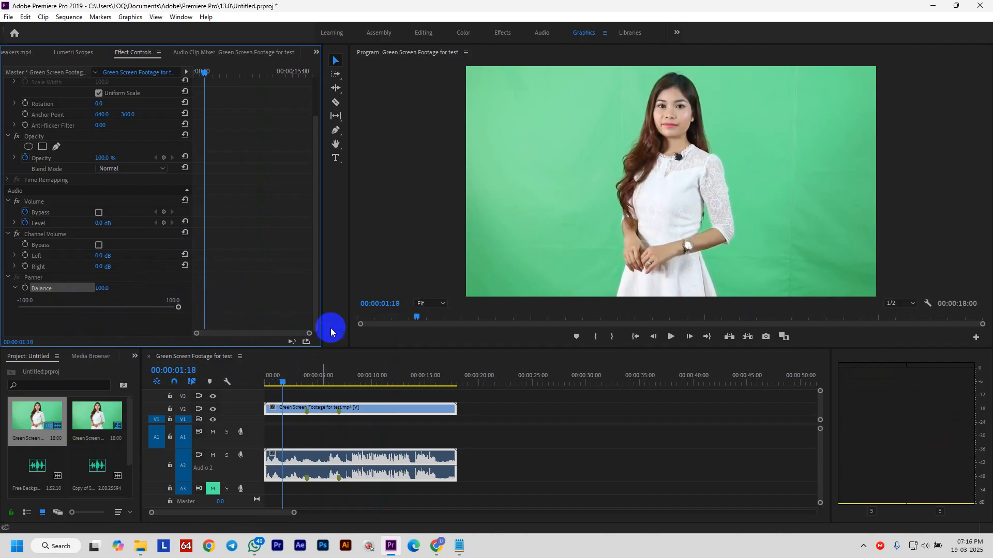
drag(177, 308, 1, 317)
key(space)
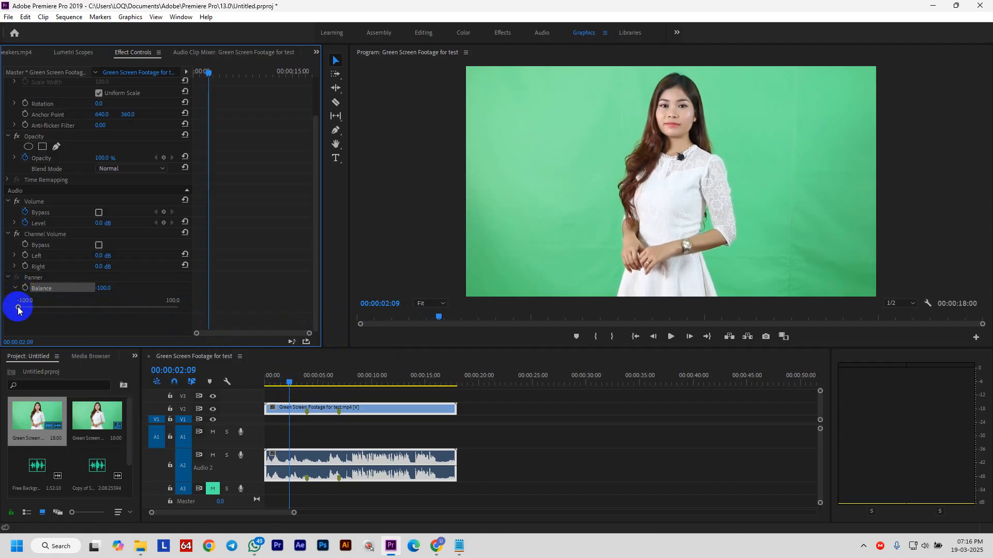
drag(18, 309, 95, 317)
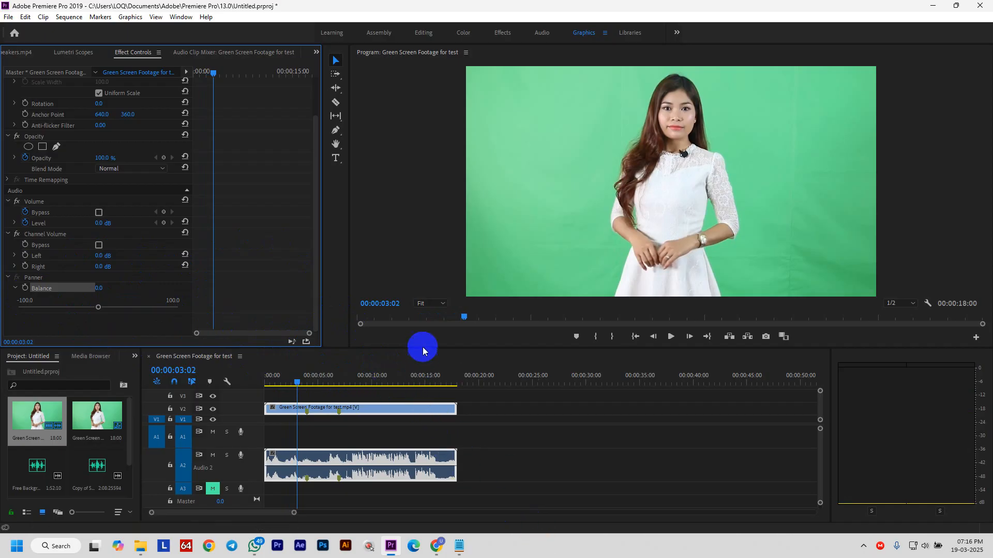
mouse_move(434, 347)
mouse_down()
mouse_move(445, 317)
mouse_move(432, 335)
mouse_up()
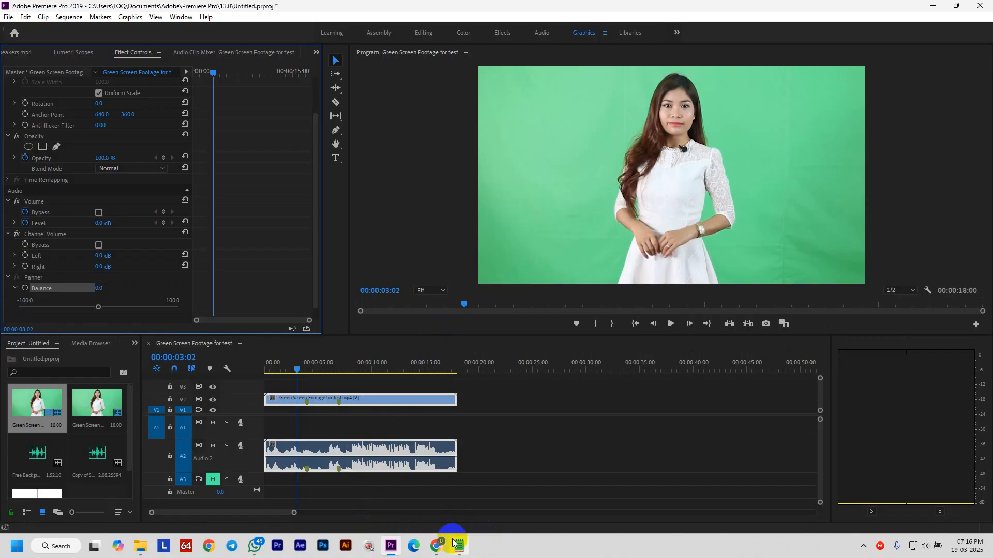
Switch to the course module PDF in Chrome and examine the Audio Effects & Transitions topic under Class # 8.
mouse_move(437, 543)
click(398, 470)
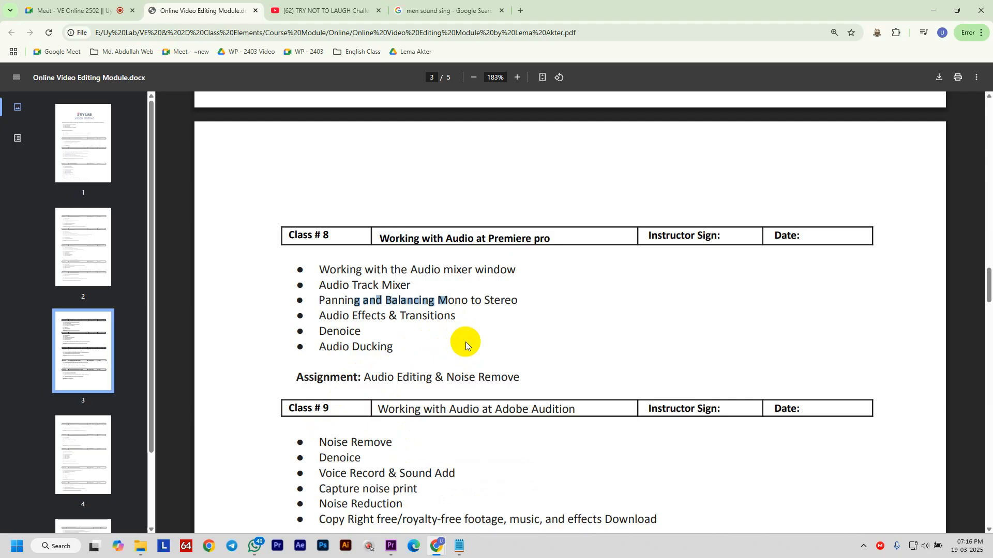
drag(412, 316, 481, 310)
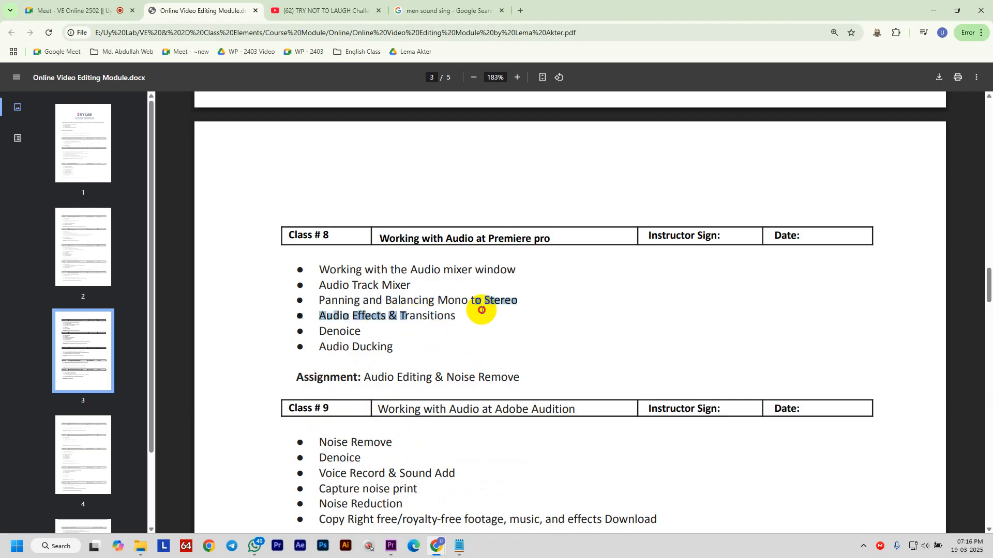
click(448, 323)
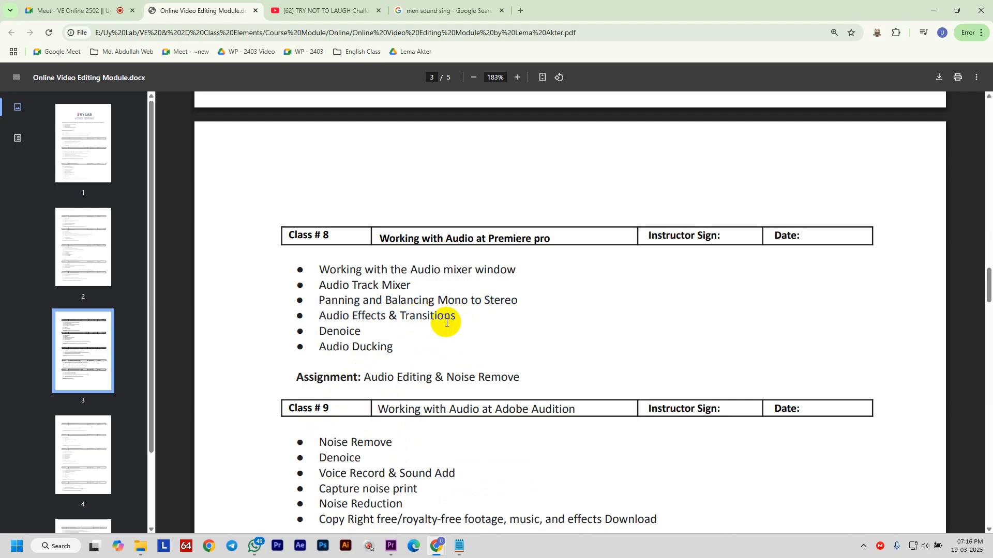
triple_click(447, 319)
click(332, 308)
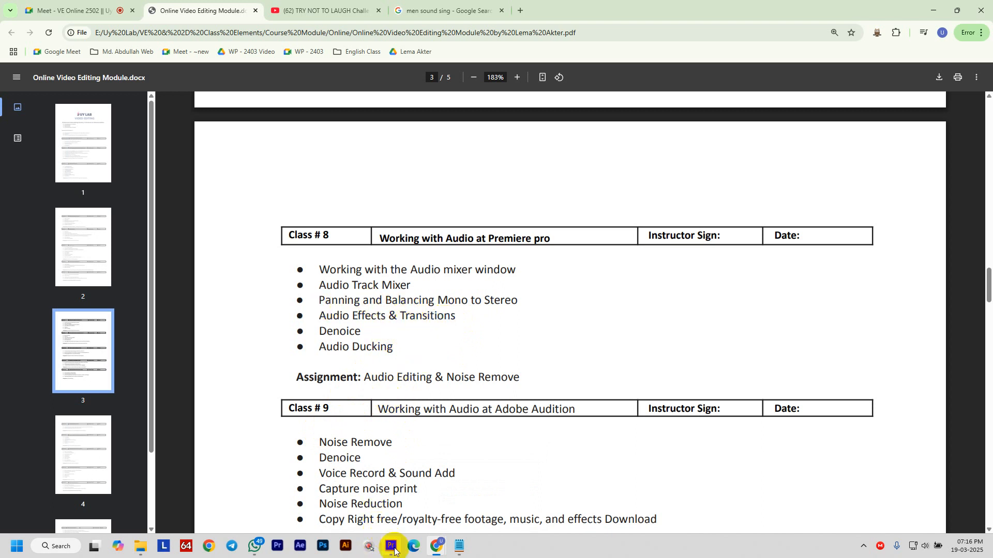
Switch back to Premiere Pro and return the timeline playhead to 00:00:00:00.
mouse_move(394, 549)
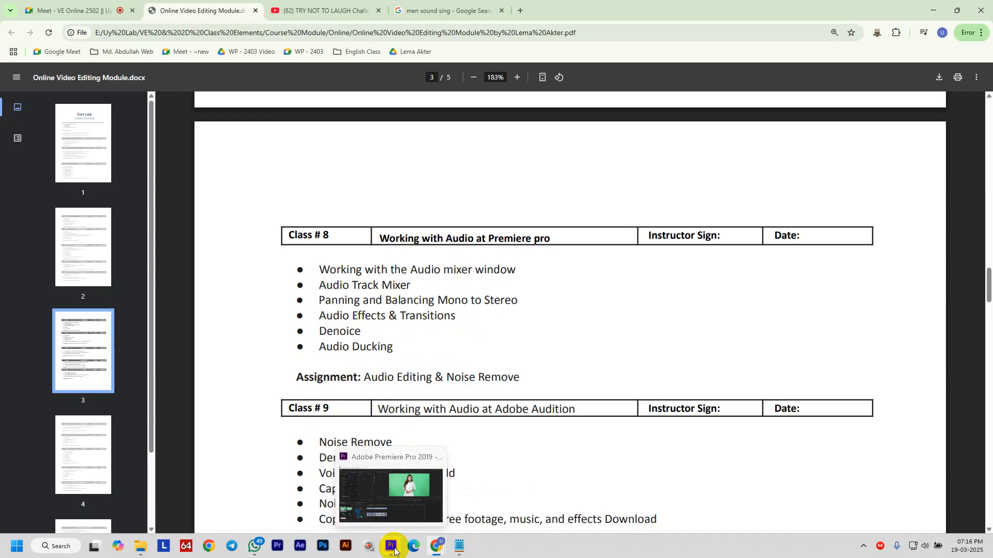
click(394, 549)
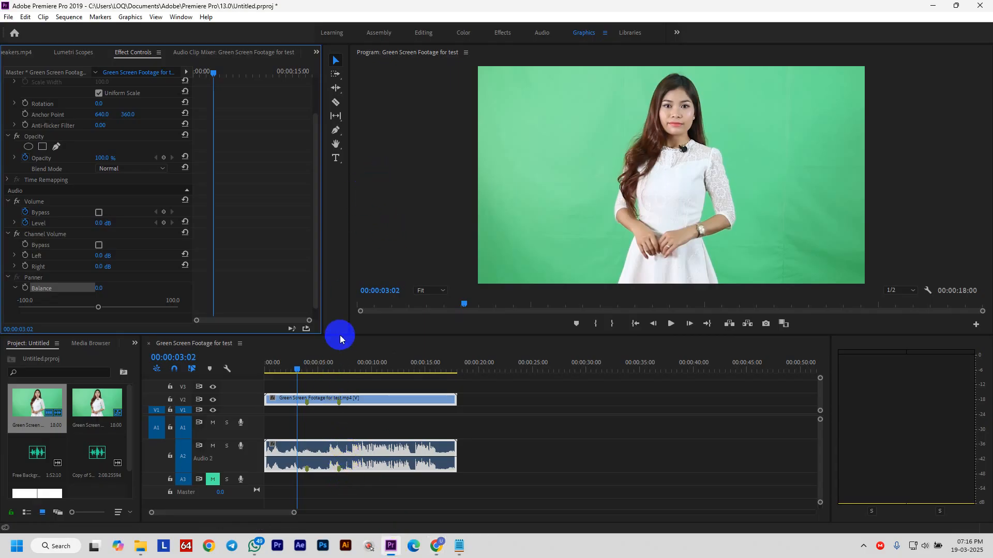
drag(340, 335, 324, 351)
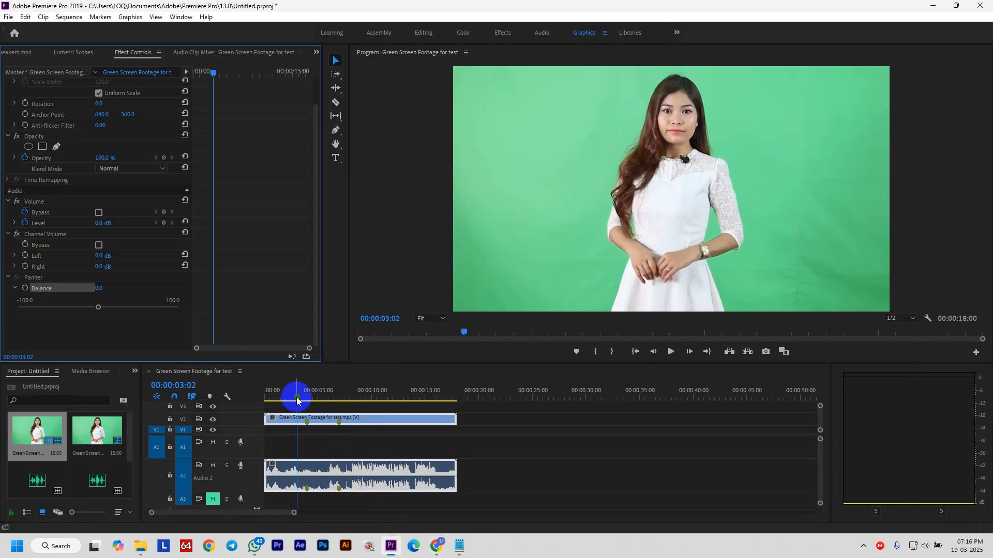
drag(297, 398, 235, 400)
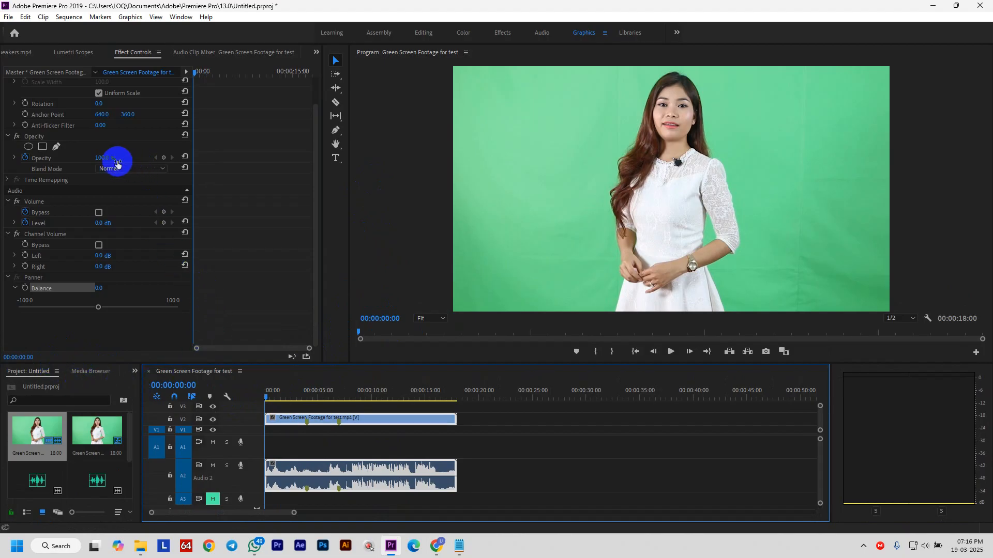
Show the effects library, enlarge its area, and expand the Audio Effects folder.
click(135, 371)
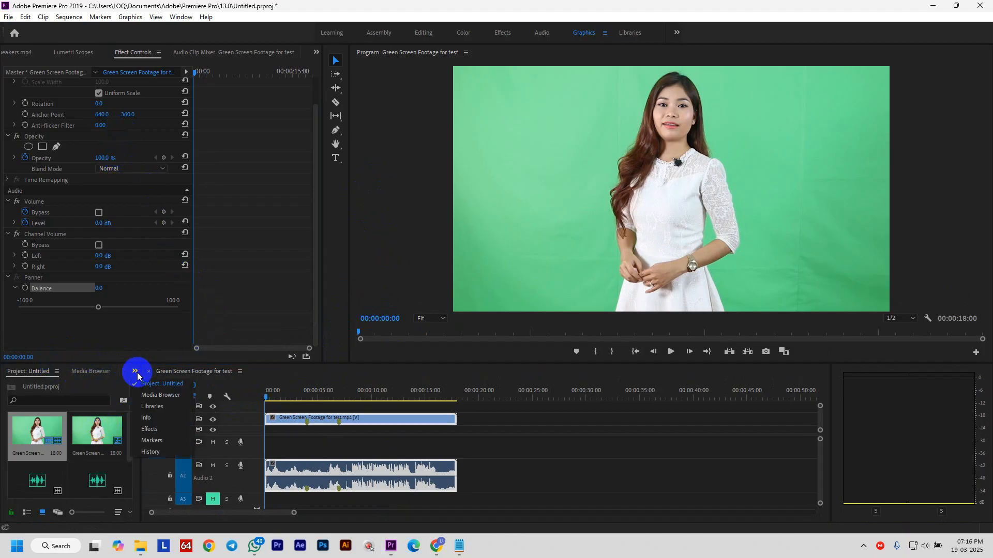
click(157, 430)
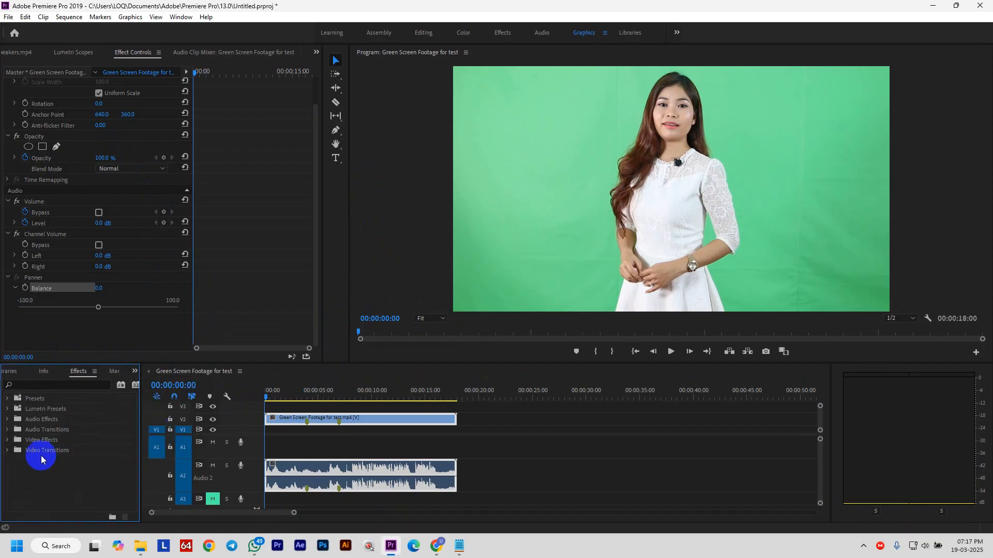
click(59, 432)
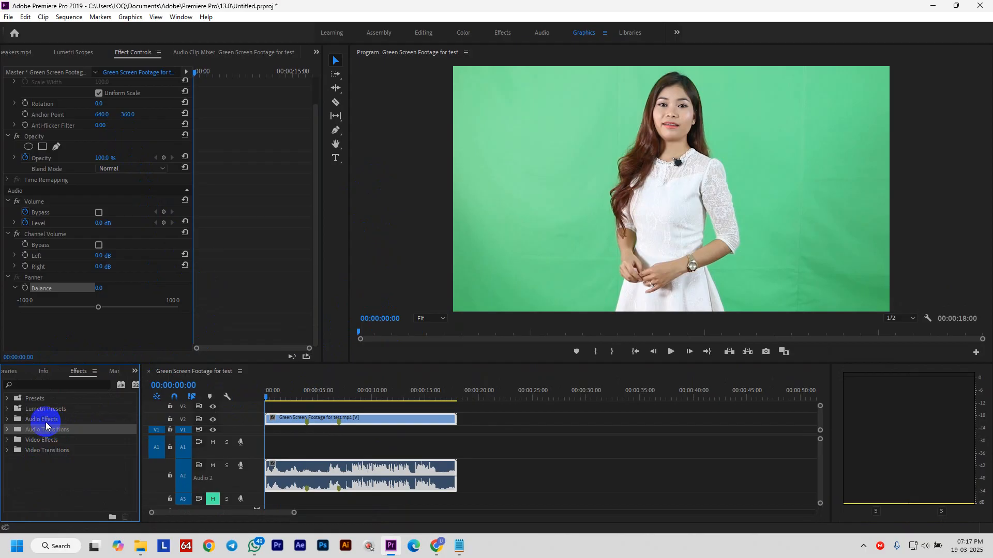
click(46, 420)
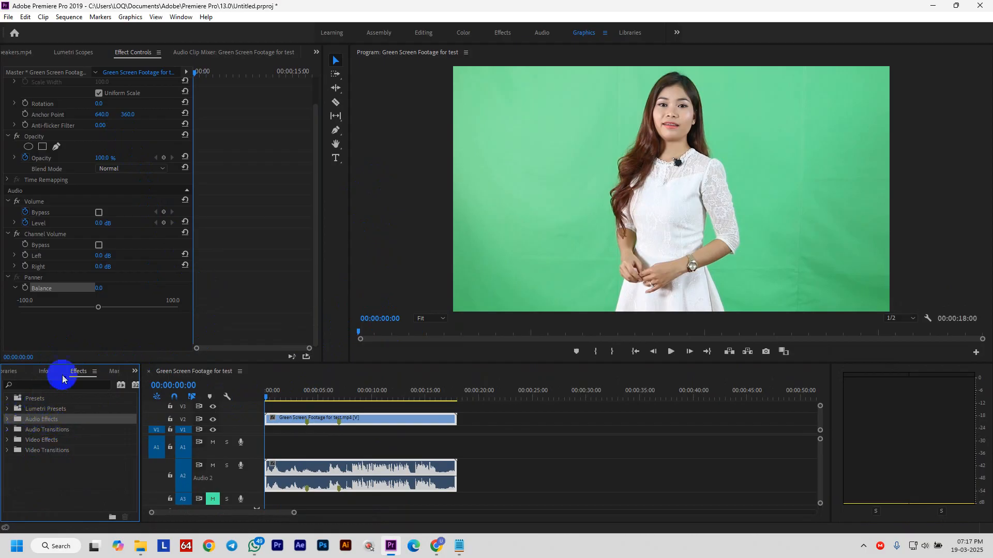
drag(69, 363, 115, 272)
click(30, 343)
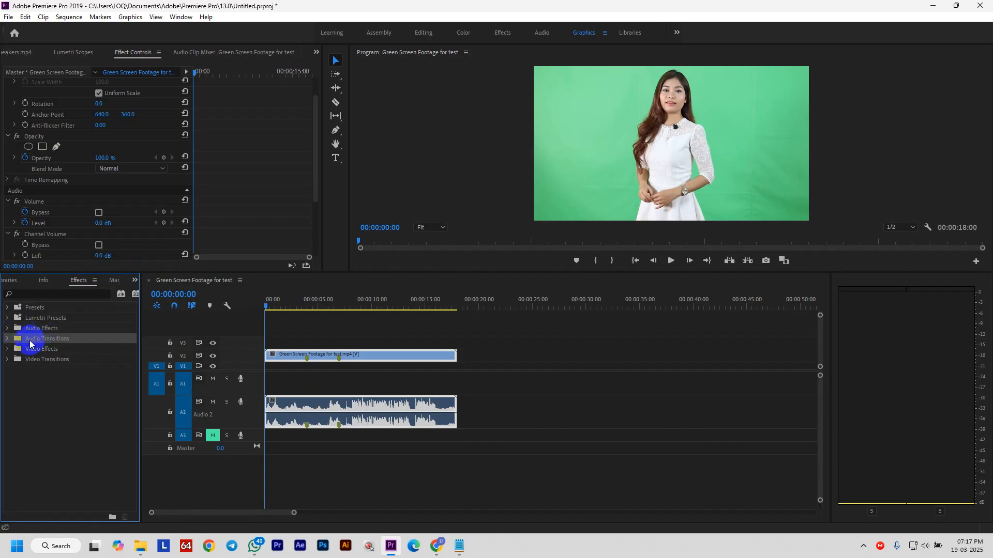
click(7, 329)
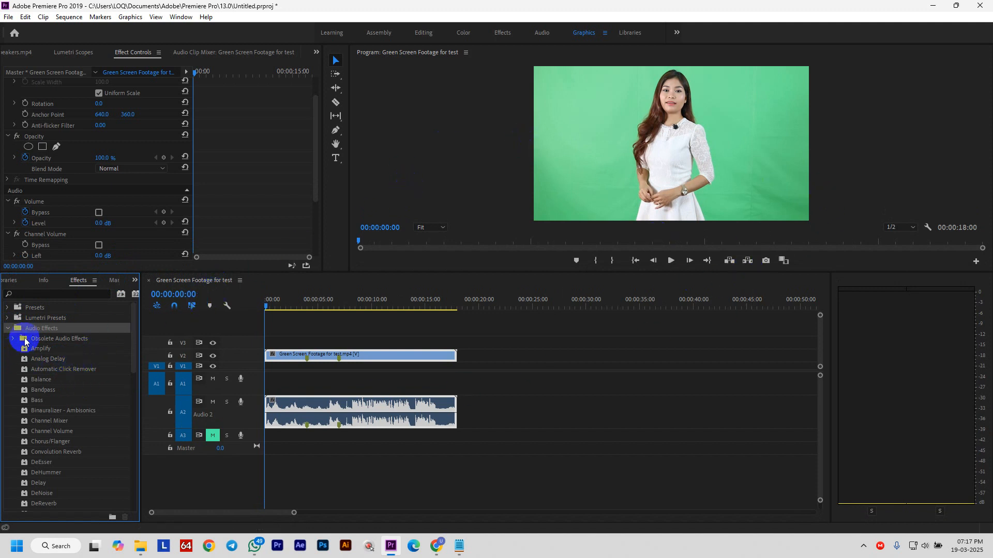
Apply the DeNoise audio effect to the green screen clip's audio on track A2.
scroll(85, 496, down, 1)
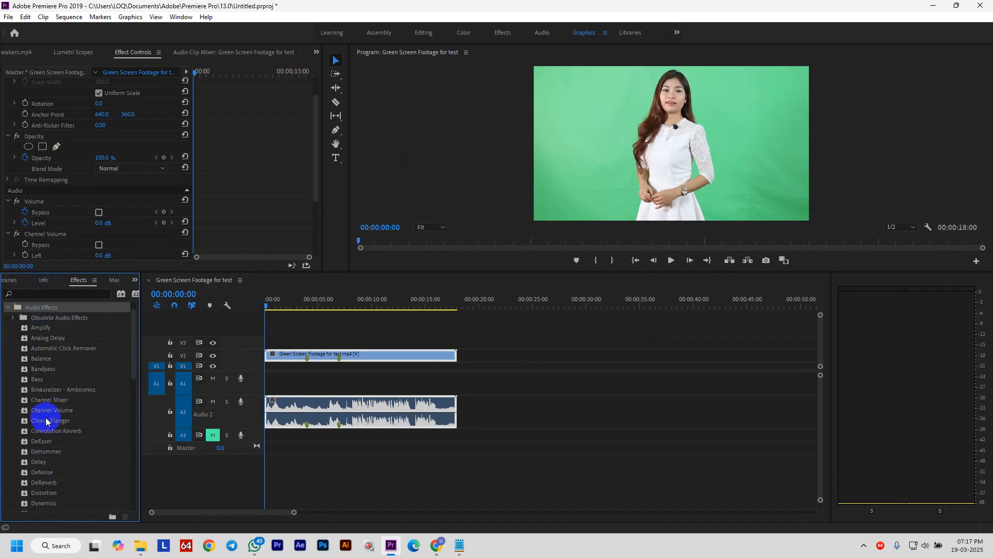
click(45, 472)
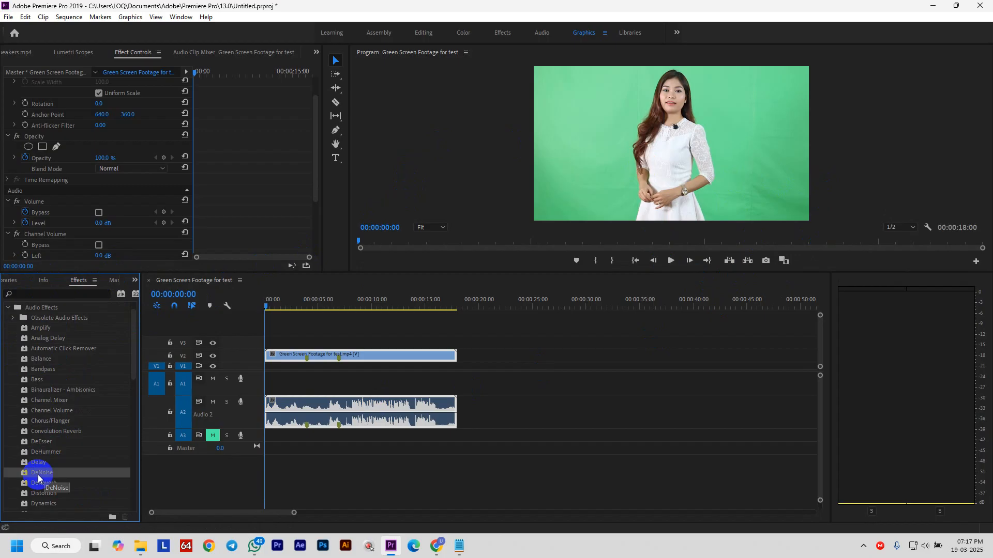
drag(39, 475, 291, 410)
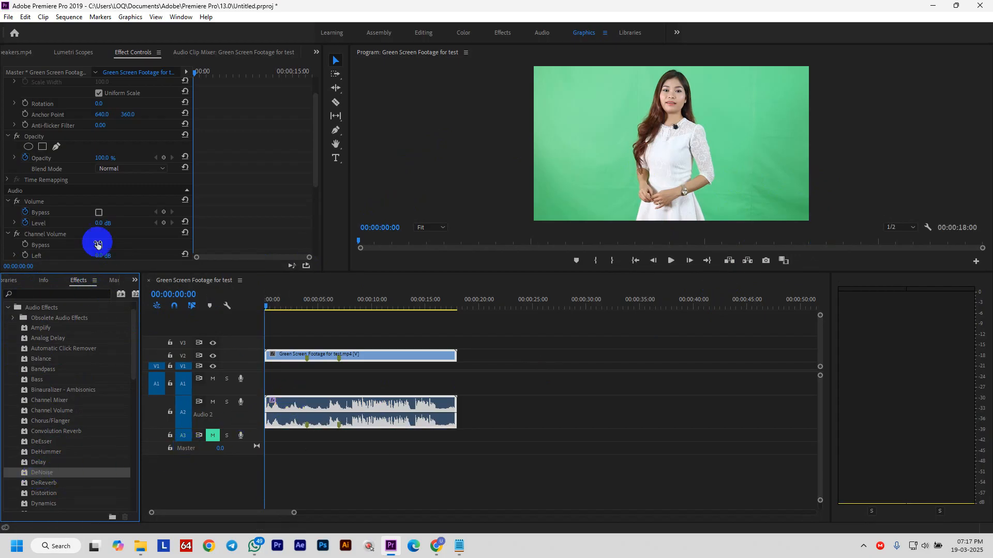
scroll(133, 190, down, 3)
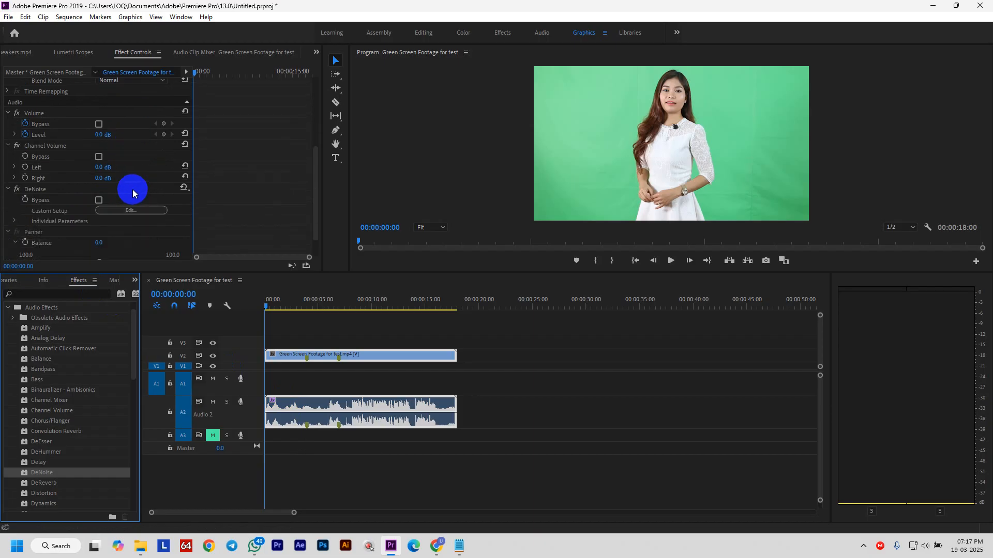
Play the clip with DeNoise applied from the start to 00:00:05:20, pausing along the way.
key(space)
scroll(144, 200, down, 1)
key(space)
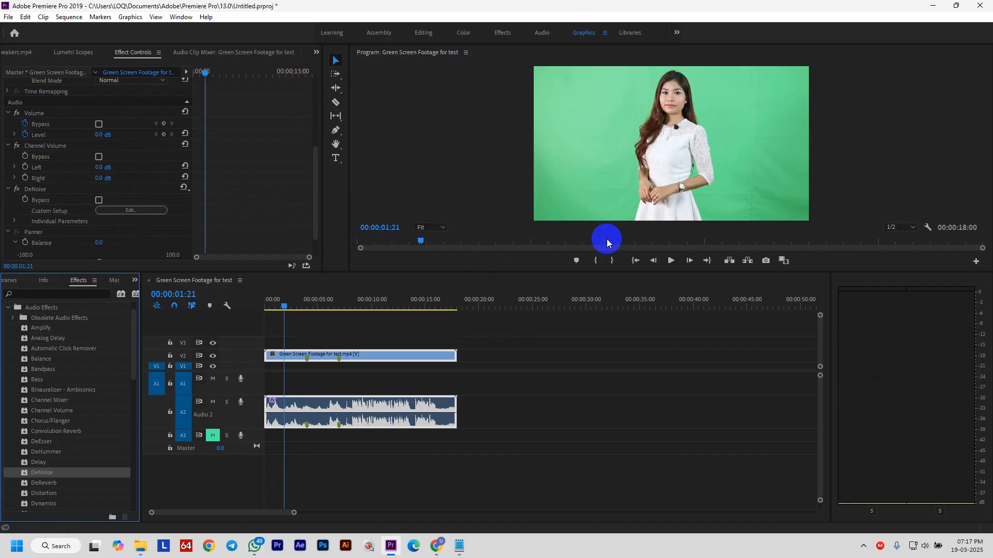
key(space)
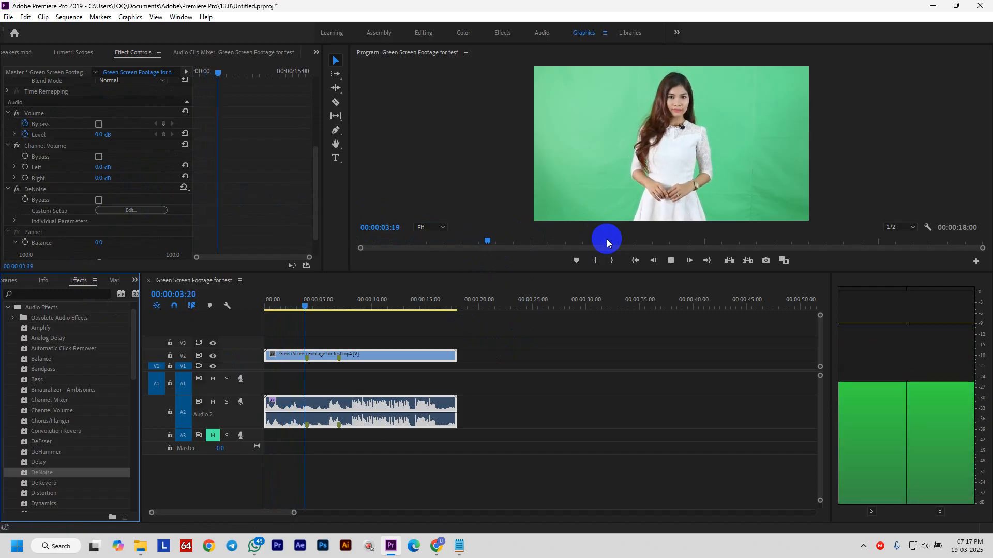
key(space)
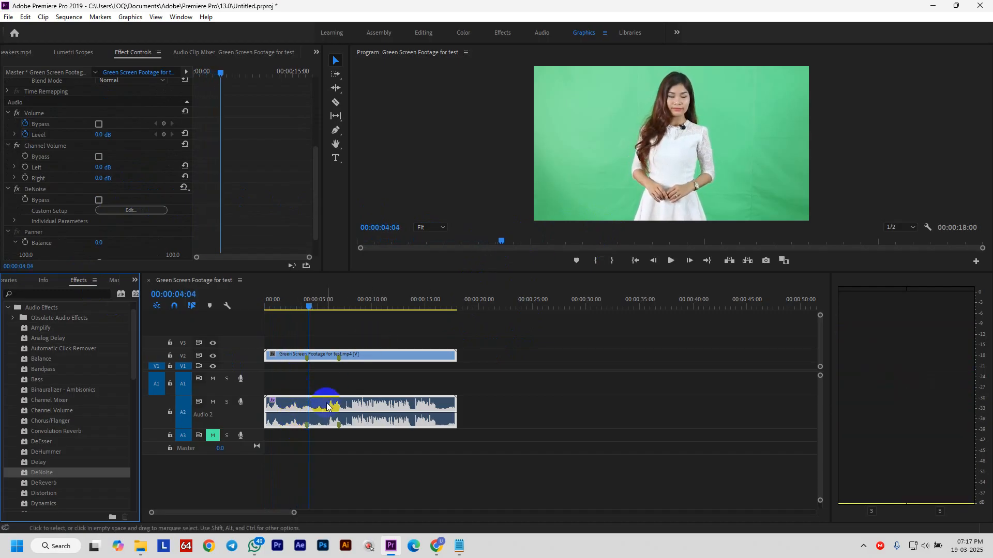
key(space)
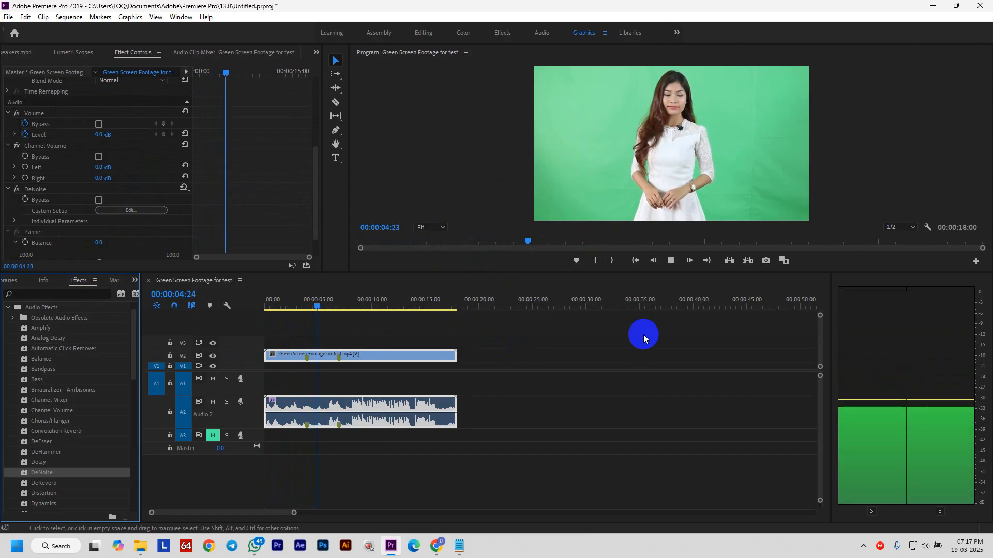
key(space)
Open the DeNoise custom setup for the clip and set the Amount to 53 %.
scroll(119, 210, down, 2)
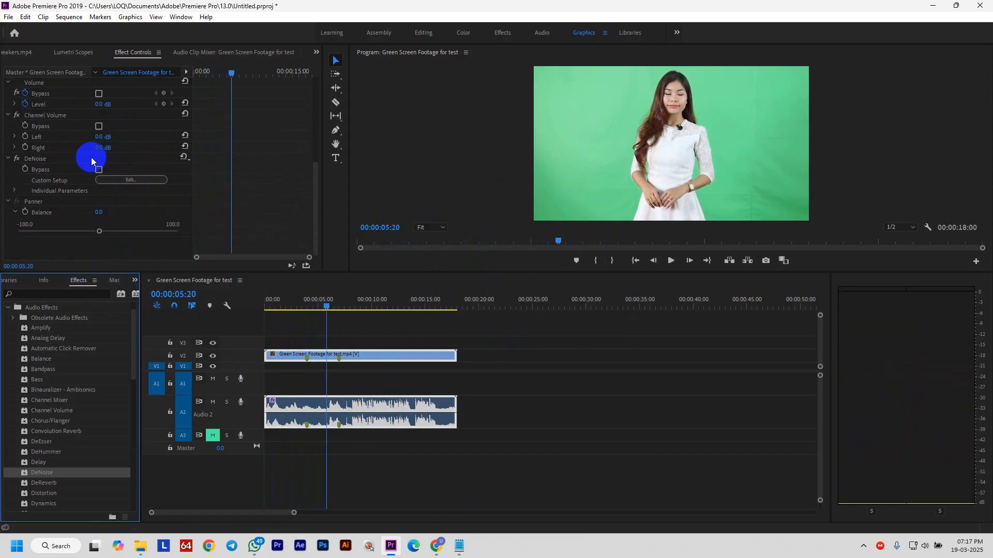
click(53, 167)
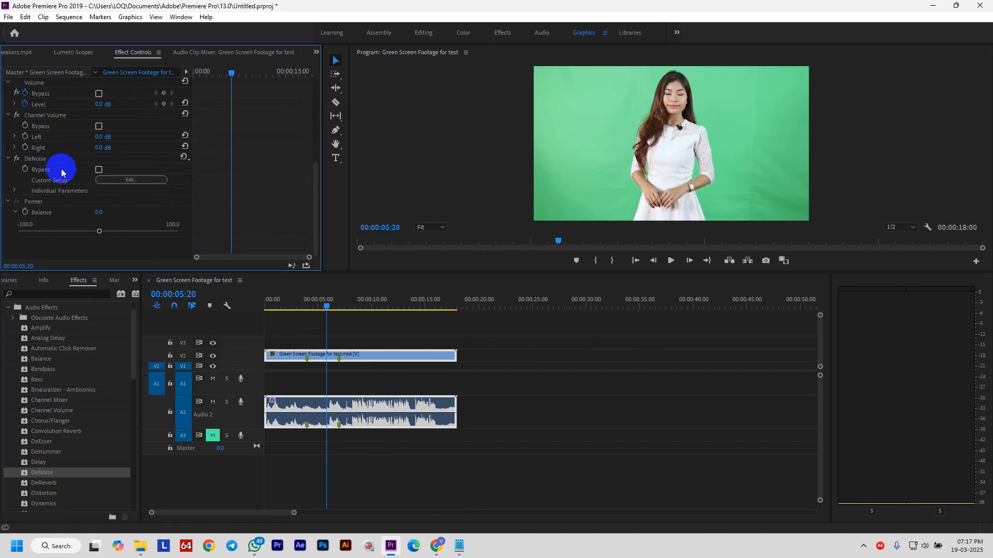
click(103, 180)
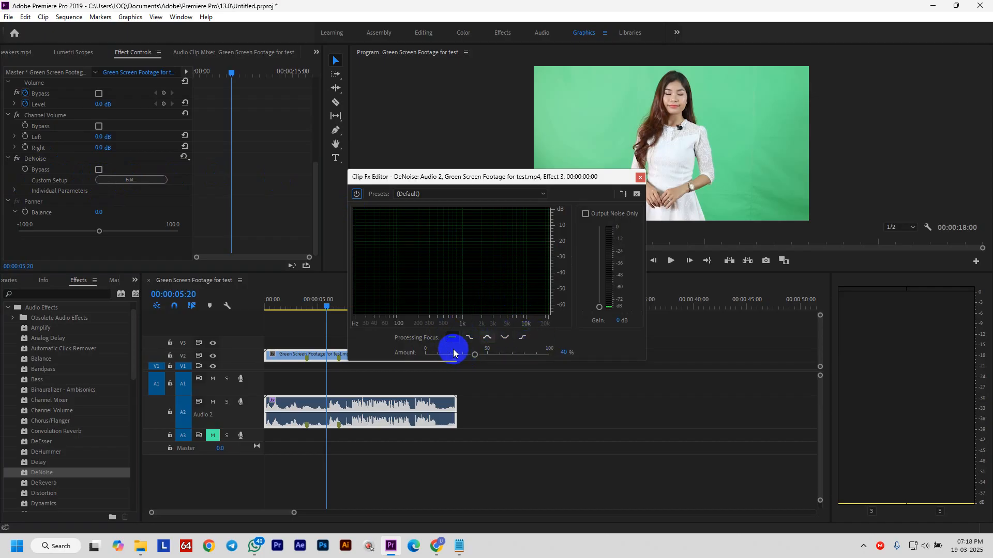
click(480, 357)
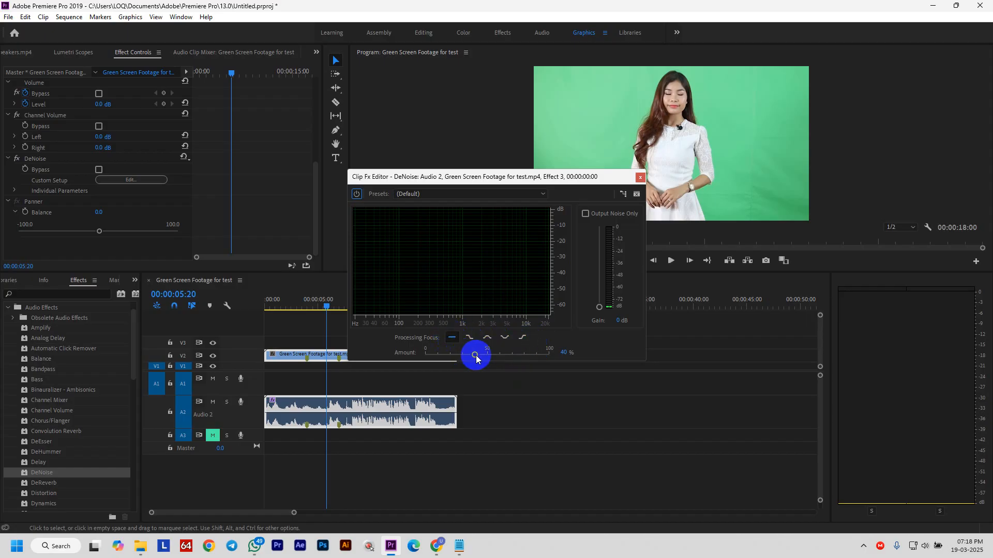
drag(476, 355, 482, 359)
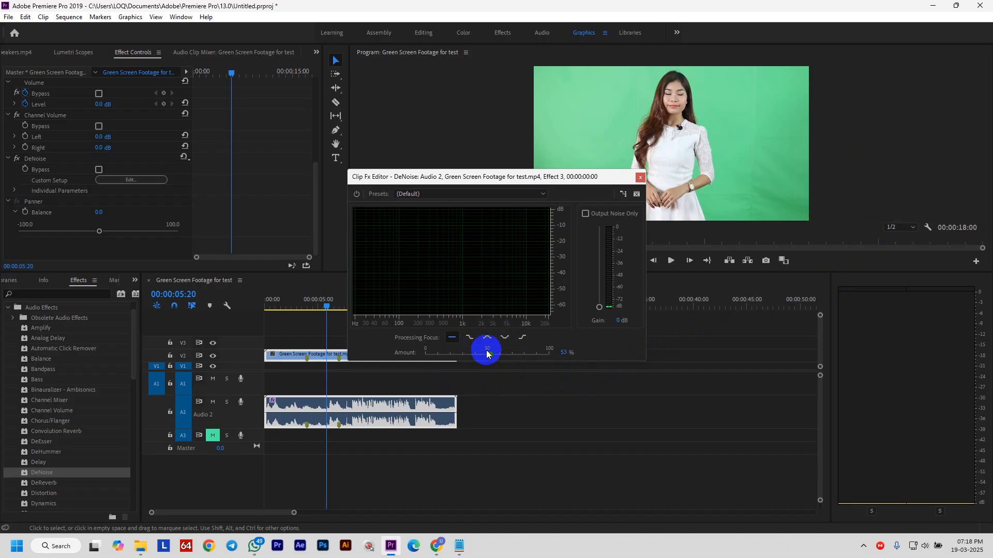
Play the clip on to 00:00:10:05 to check the noise reduction in the DeNoise spectrum.
key(space)
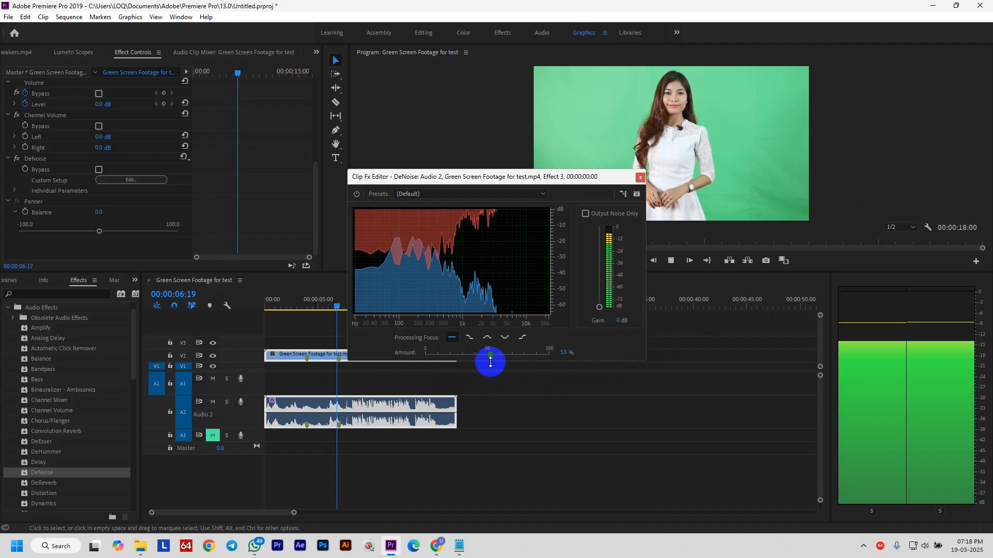
key(space)
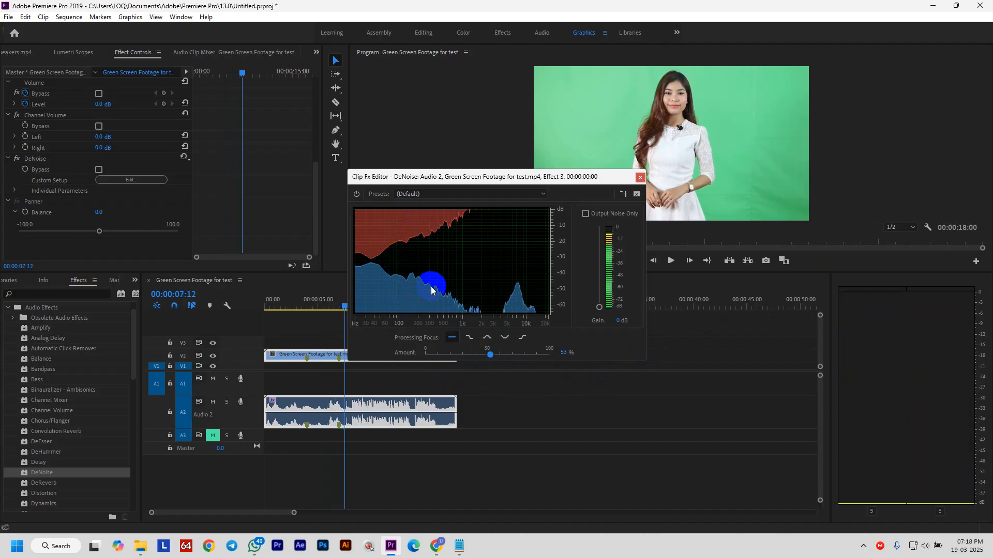
key(space)
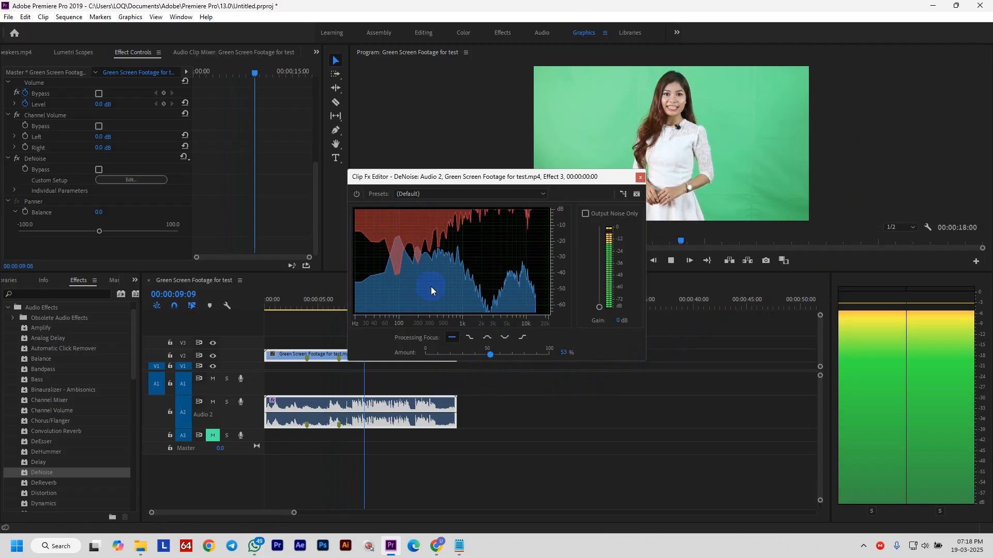
key(space)
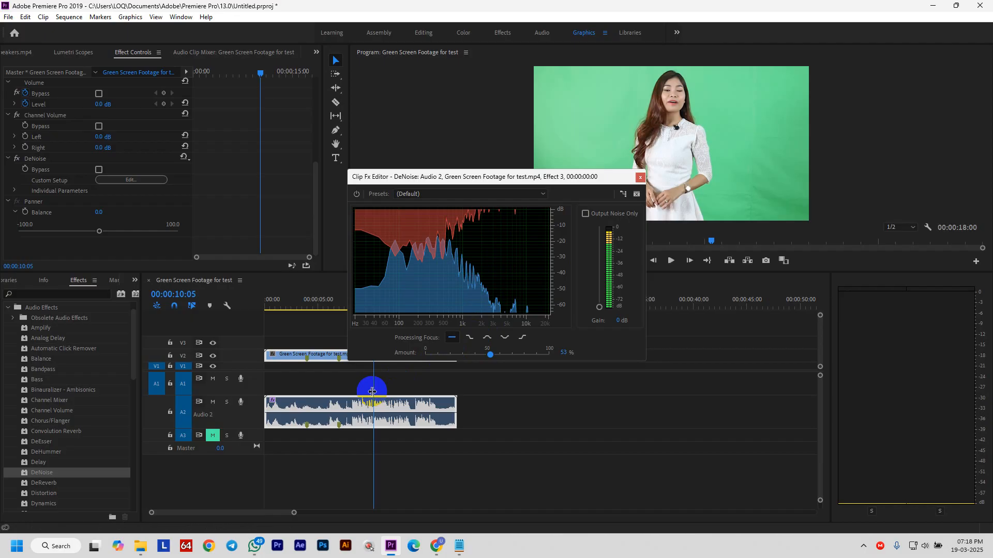
Play the clip on to 00:00:11:17, close the DeNoise editor, and continue playback to 00:00:13:17.
key(space)
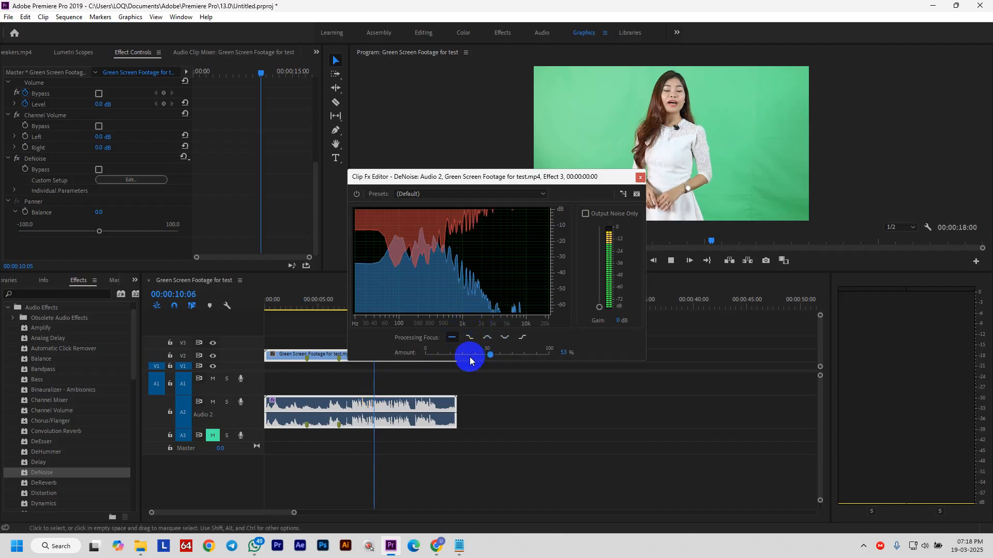
key(space)
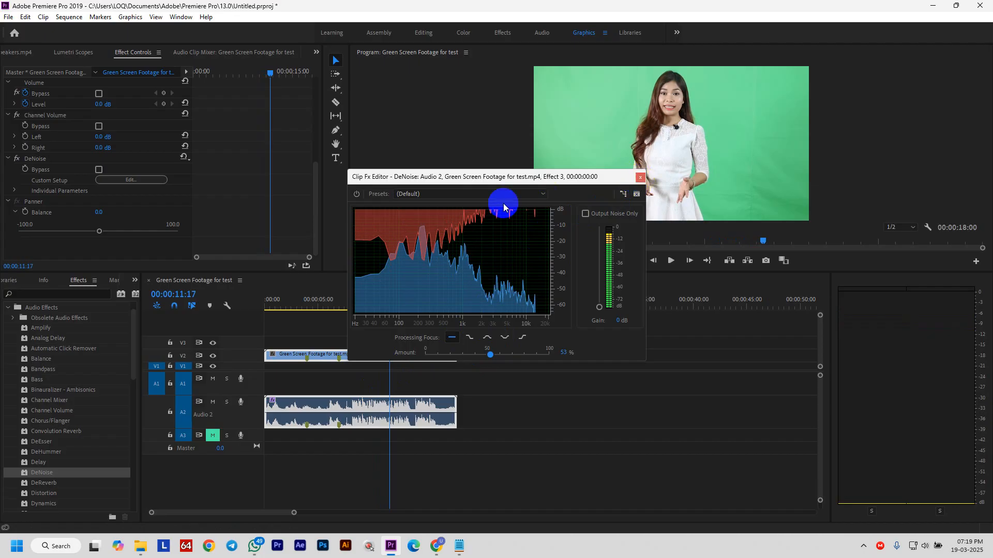
click(639, 178)
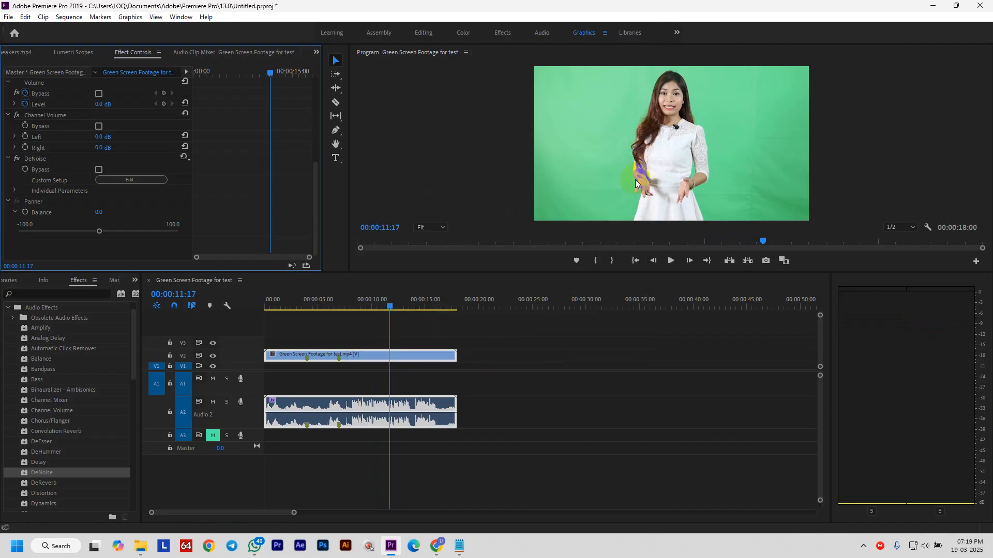
key(space)
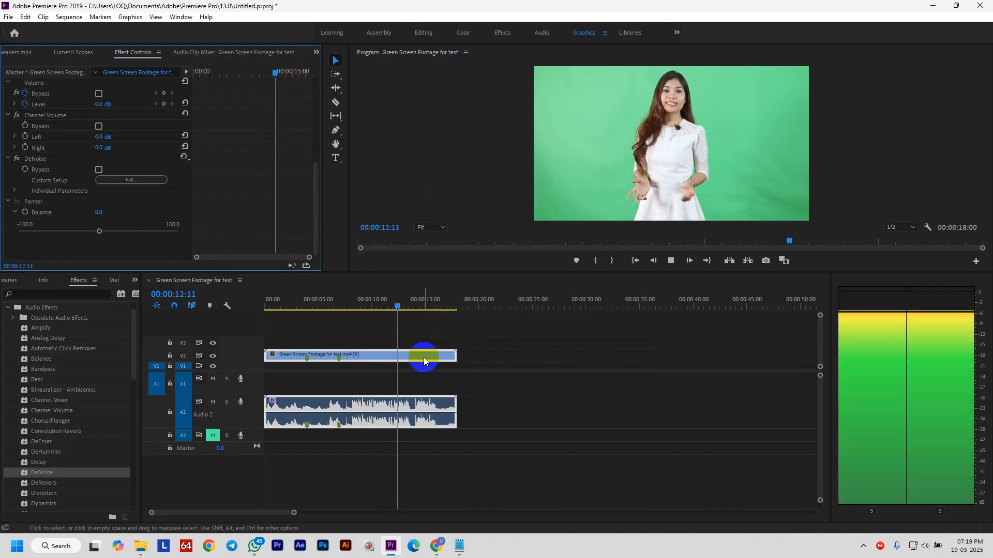
key(space)
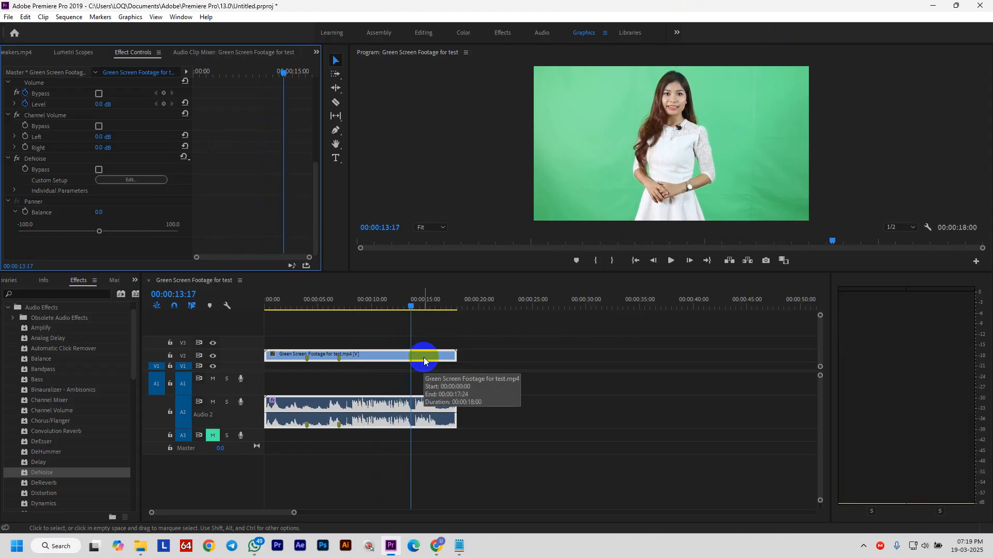
Select the clip's DeNoise effect and play on to 00:00:16:06, pausing along the way.
click(47, 161)
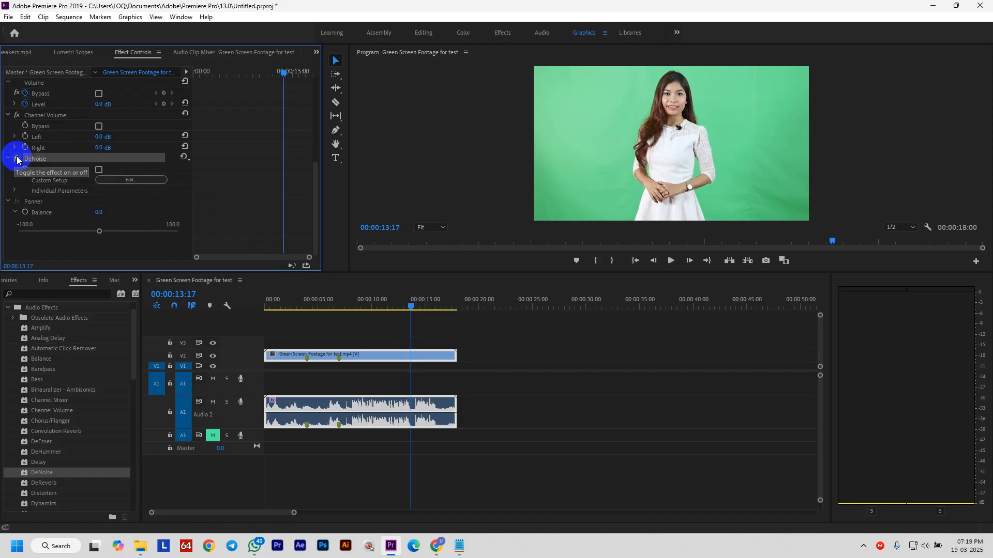
key(space)
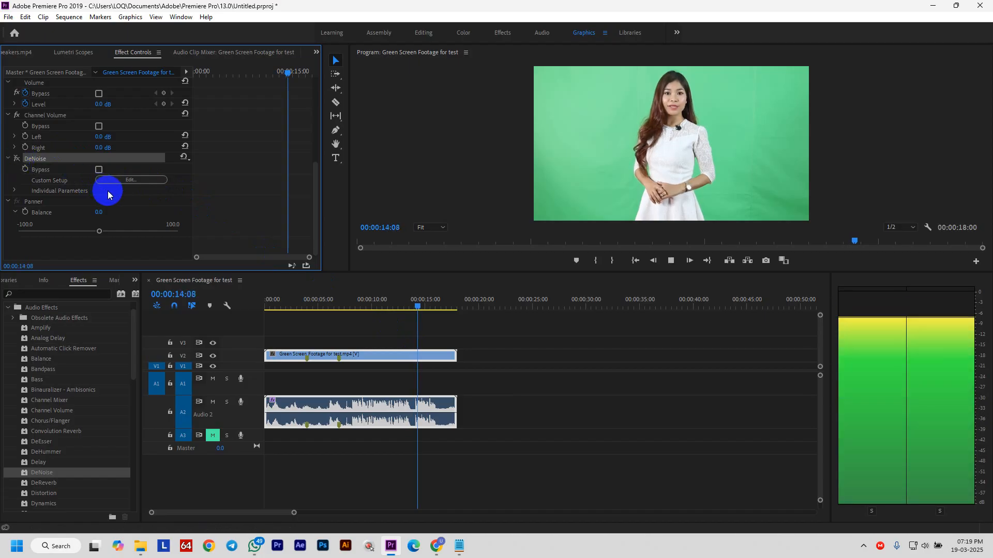
click(628, 185)
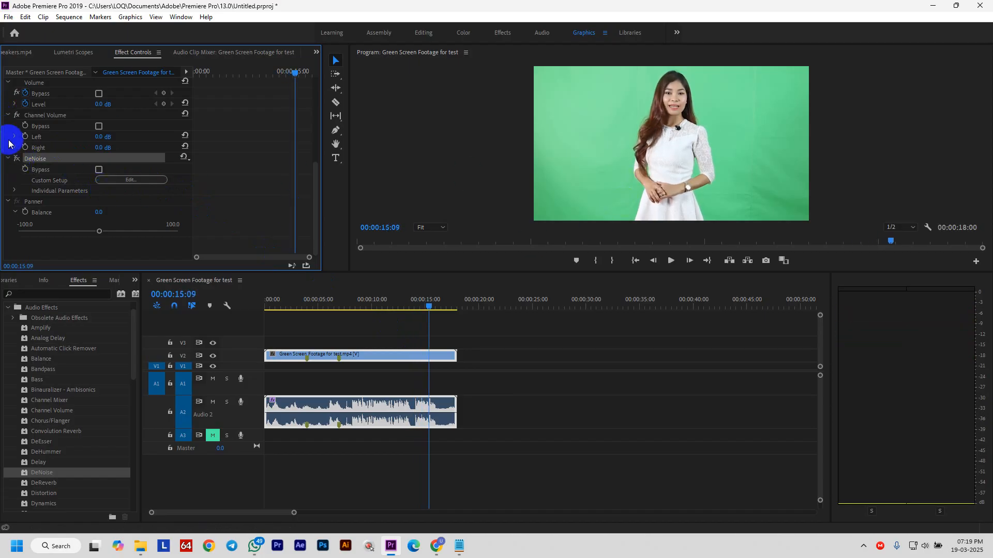
key(space)
key(space)
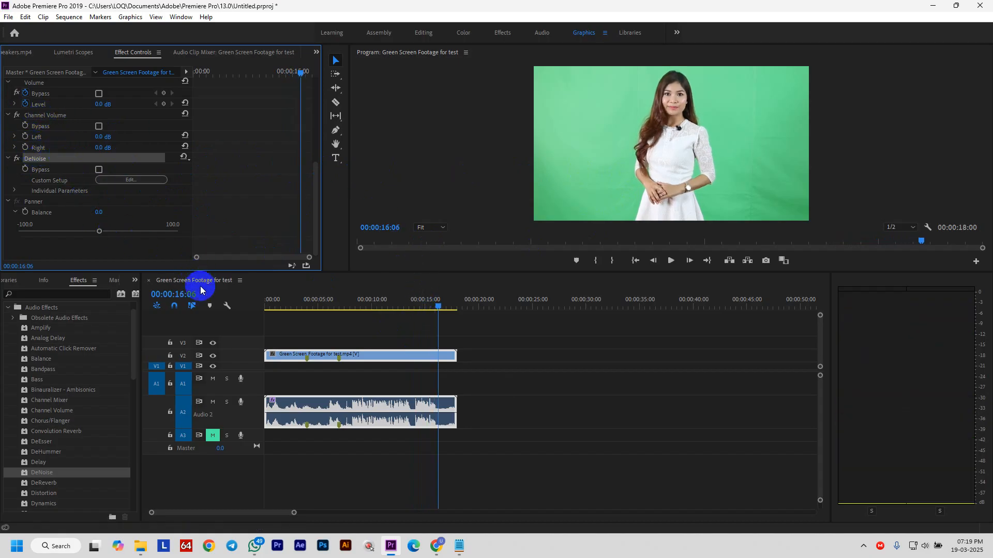
Apply the Multiband Compressor audio effect to the green screen clip's audio on track A2.
scroll(80, 426, down, 2)
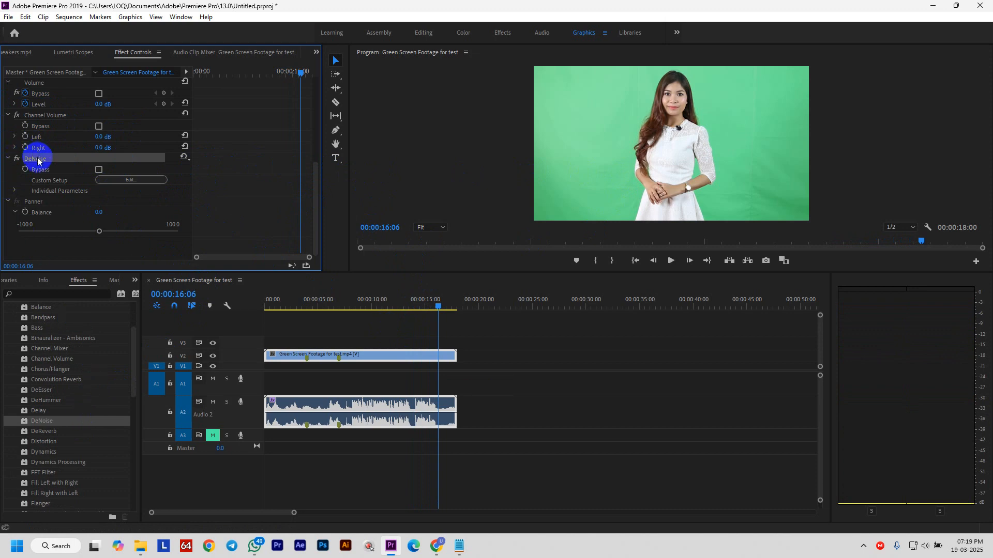
scroll(70, 439, down, 3)
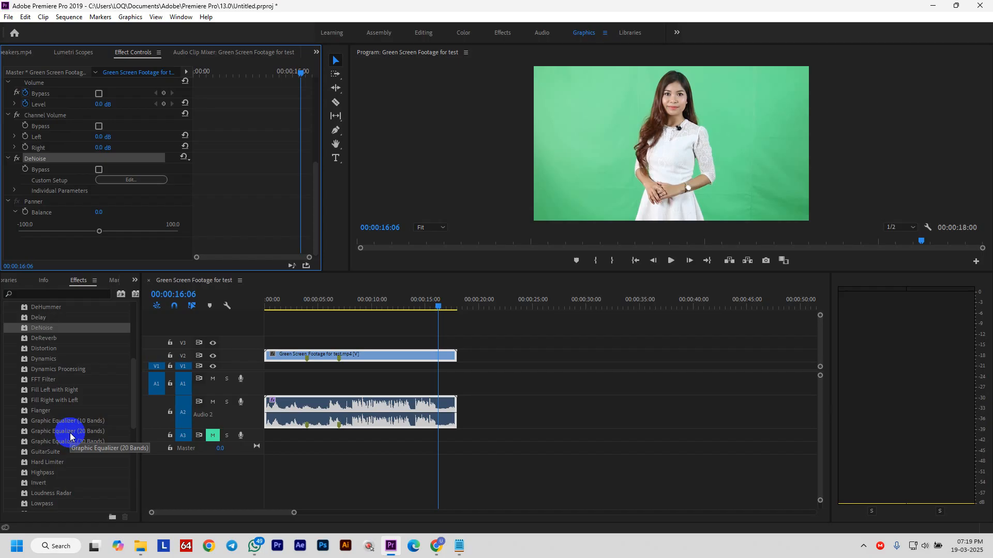
scroll(71, 437, down, 1)
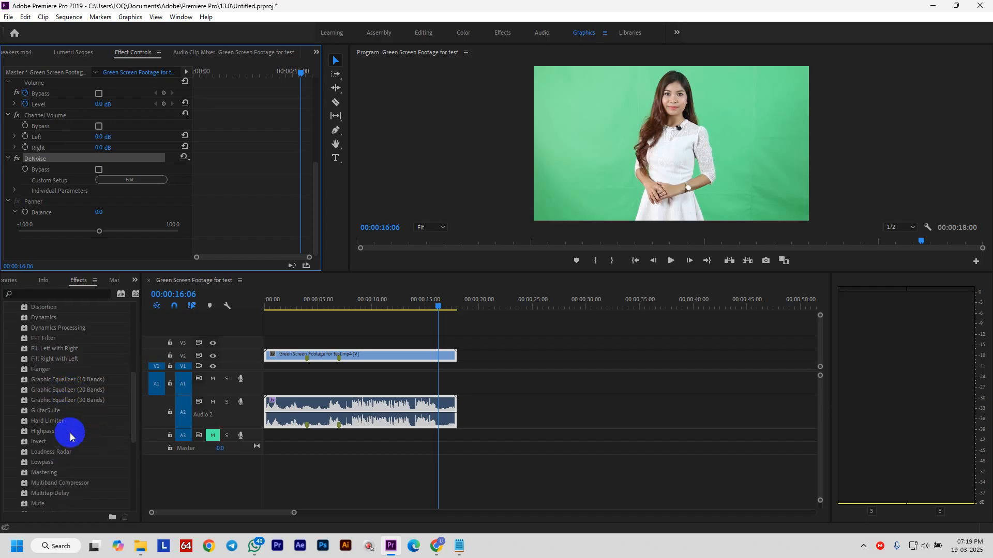
click(46, 420)
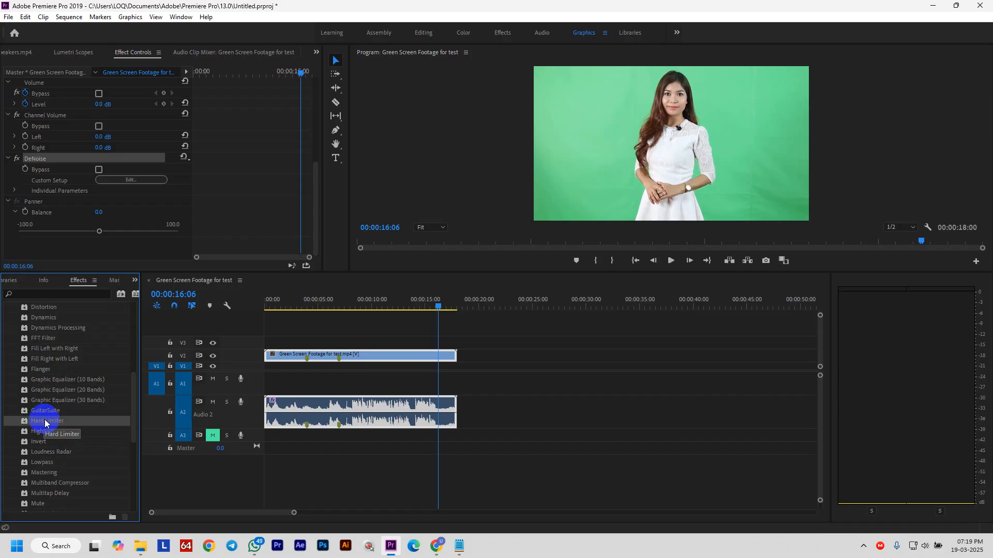
scroll(79, 438, down, 2)
scroll(80, 438, down, 1)
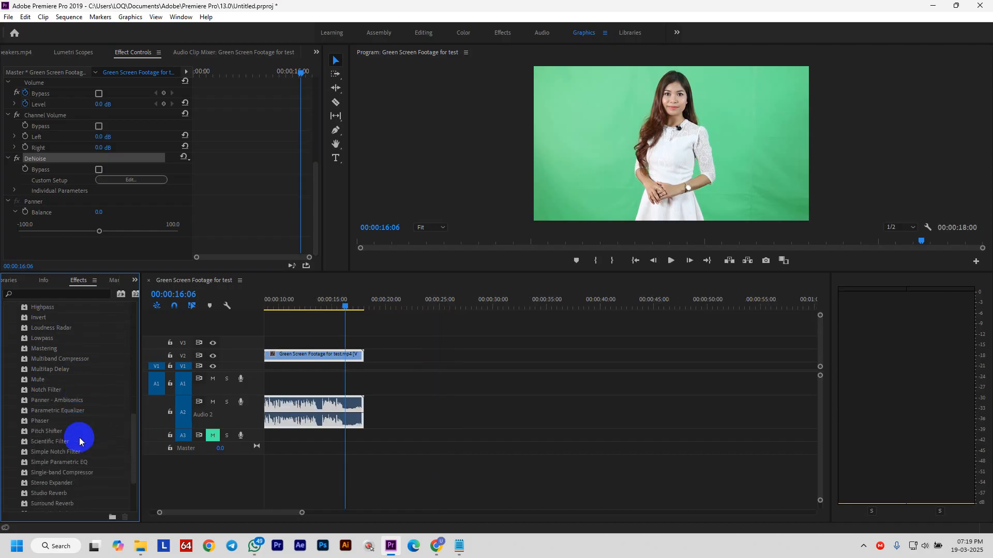
scroll(73, 388, down, 1)
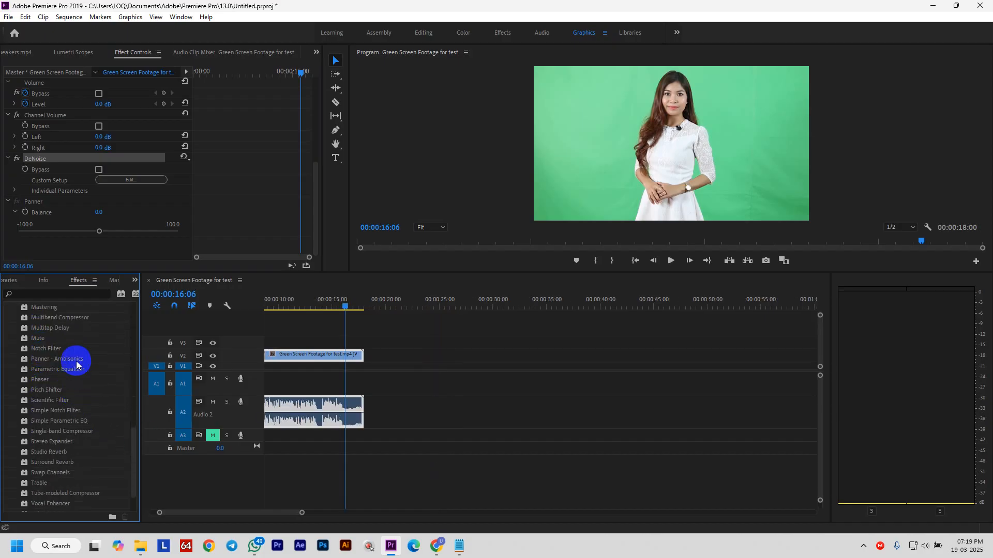
click(38, 350)
drag(40, 352, 284, 411)
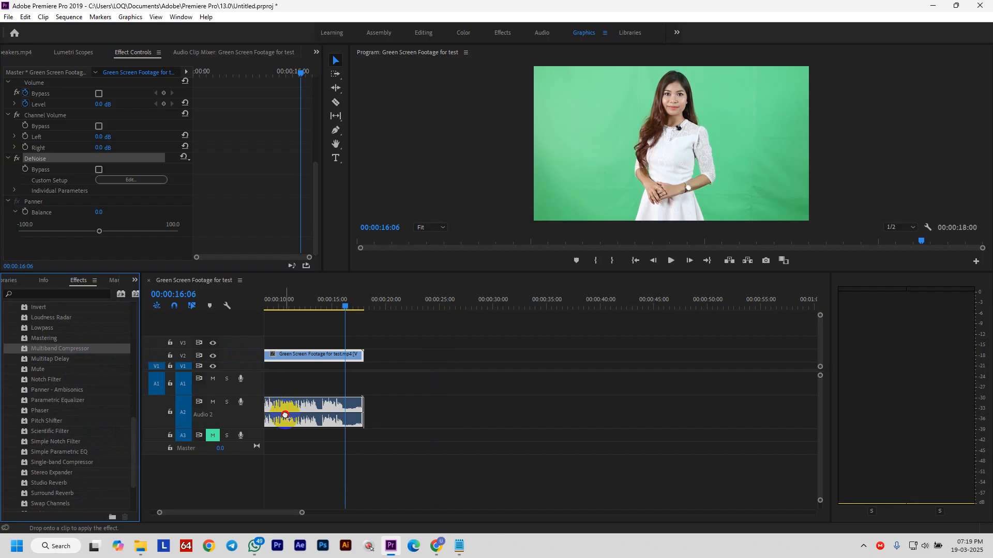
drag(285, 416, 286, 416)
scroll(114, 150, down, 2)
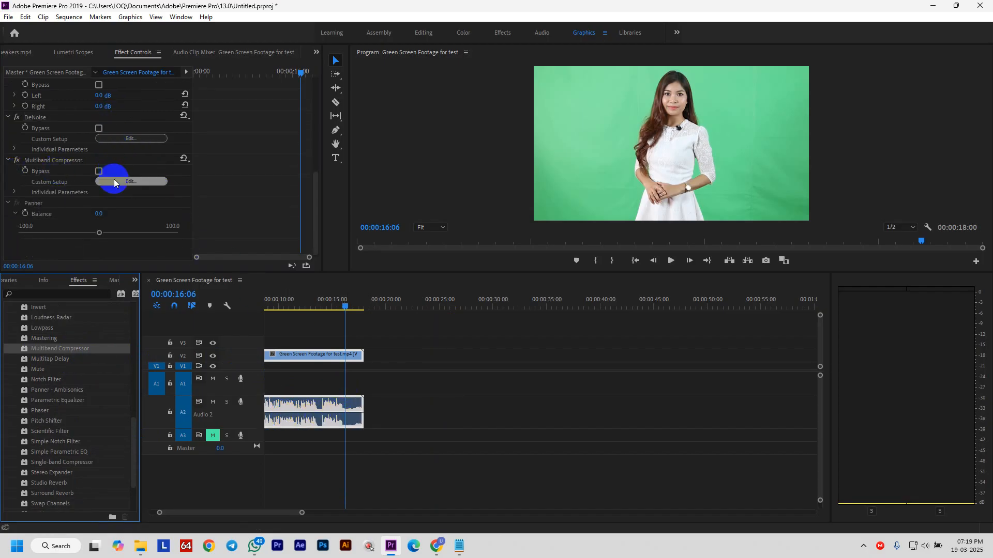
Choose the Toy preset in the Multiband Compressor custom setup and play the clip from the start to 00:00:09:24.
click(115, 181)
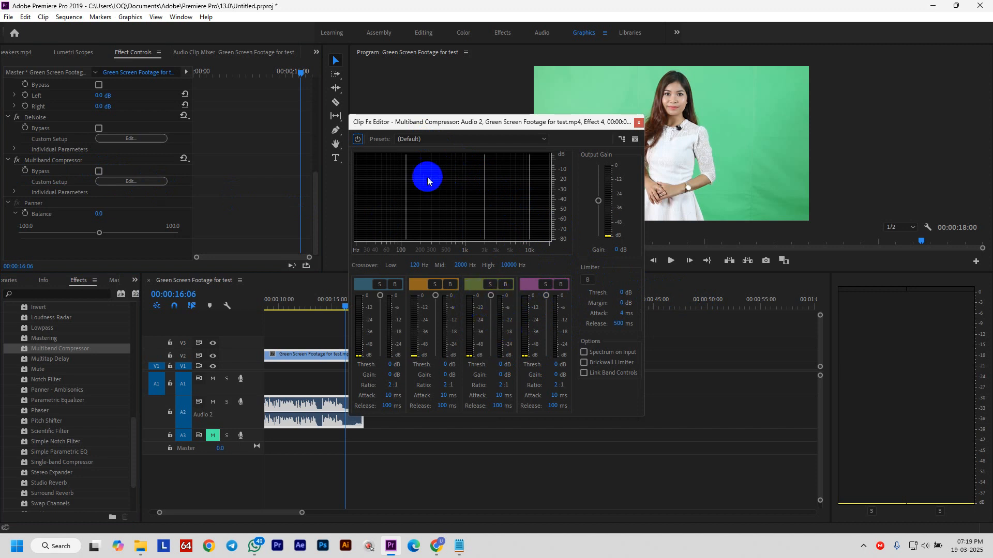
click(423, 139)
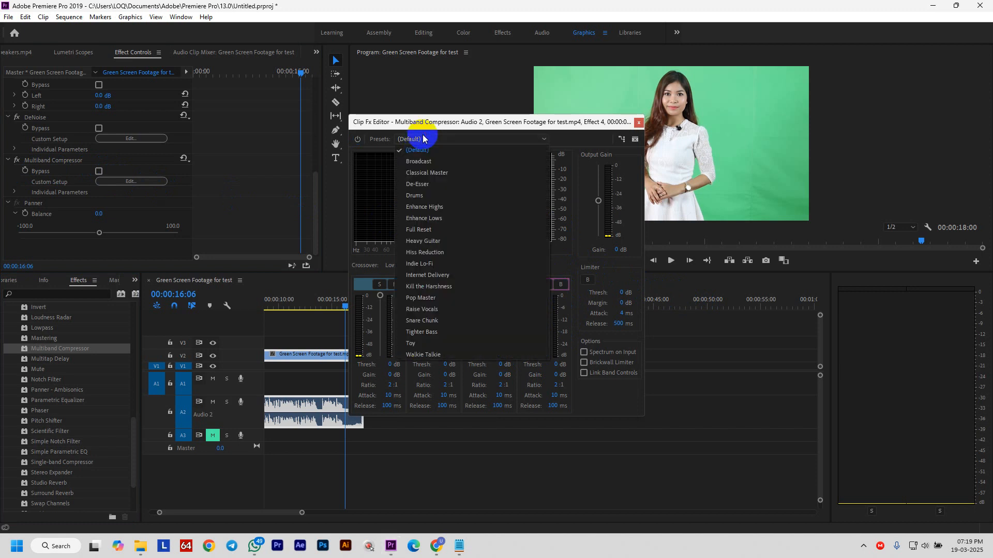
click(434, 343)
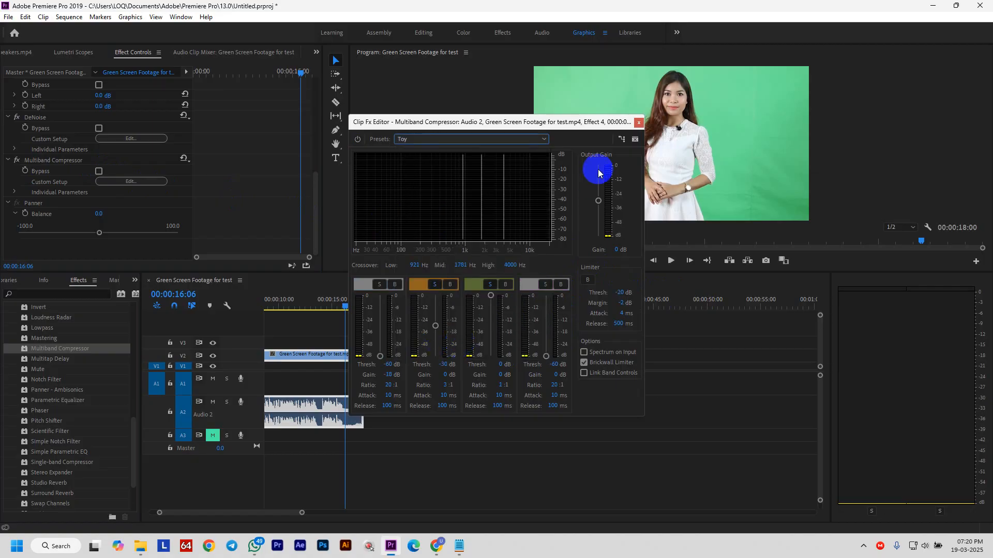
drag(523, 124, 855, 209)
key(space)
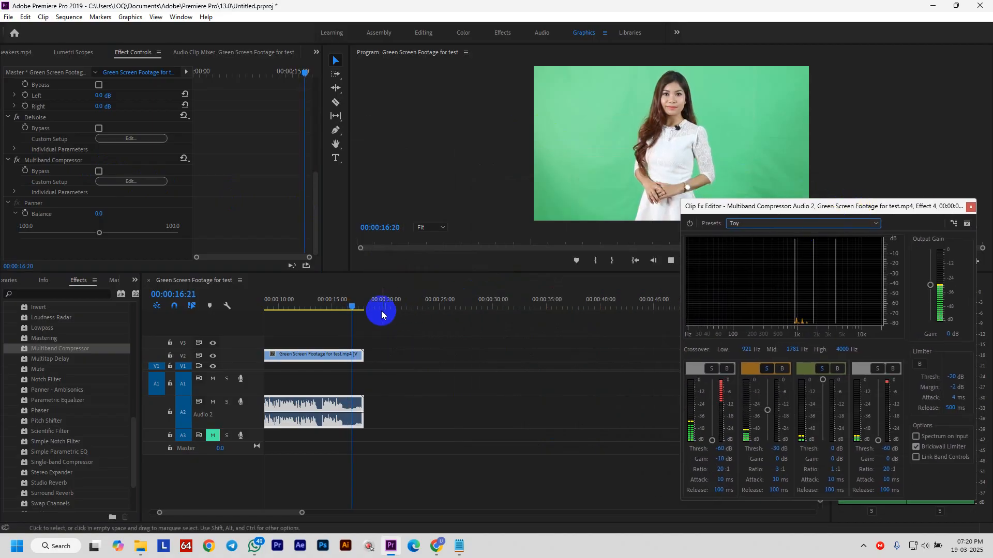
drag(356, 306, 167, 326)
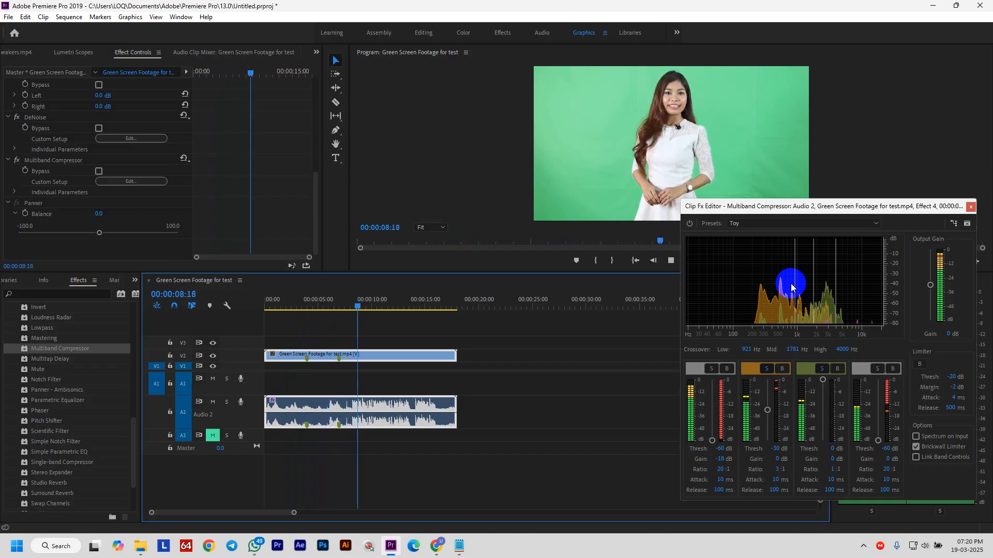
key(space)
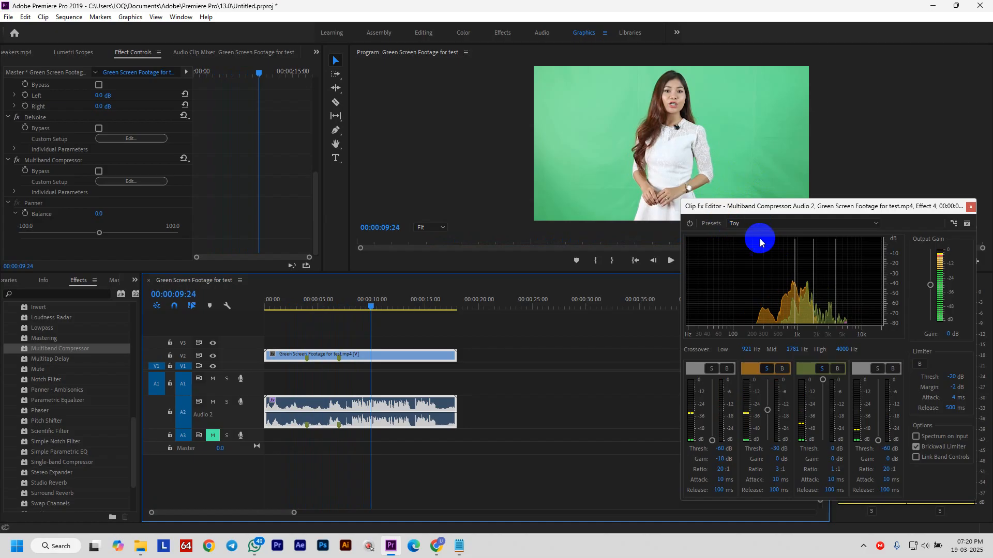
Try the Walkie Talkie and Broadcast presets of the Multiband Compressor while playing the clip on to 00:00:13:07.
click(734, 224)
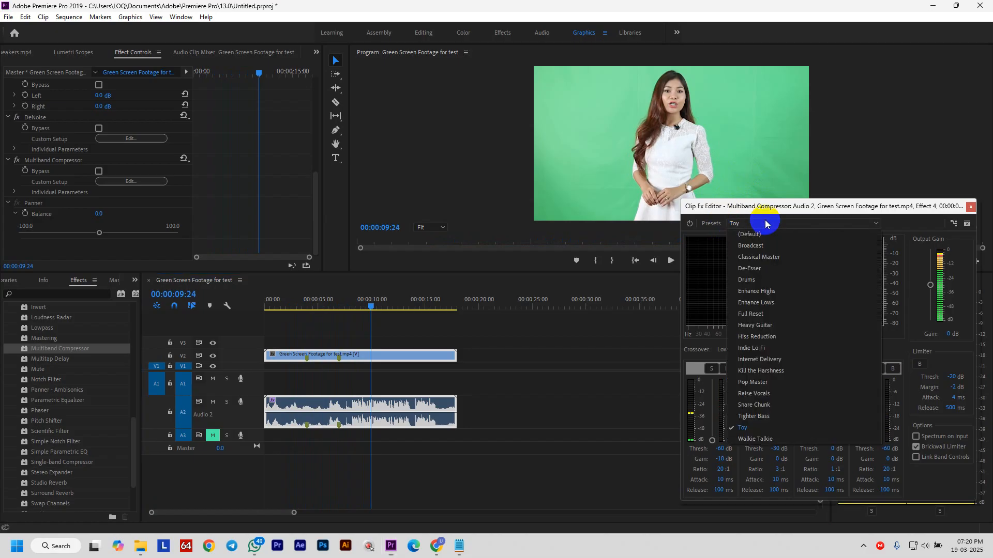
click(766, 438)
key(space)
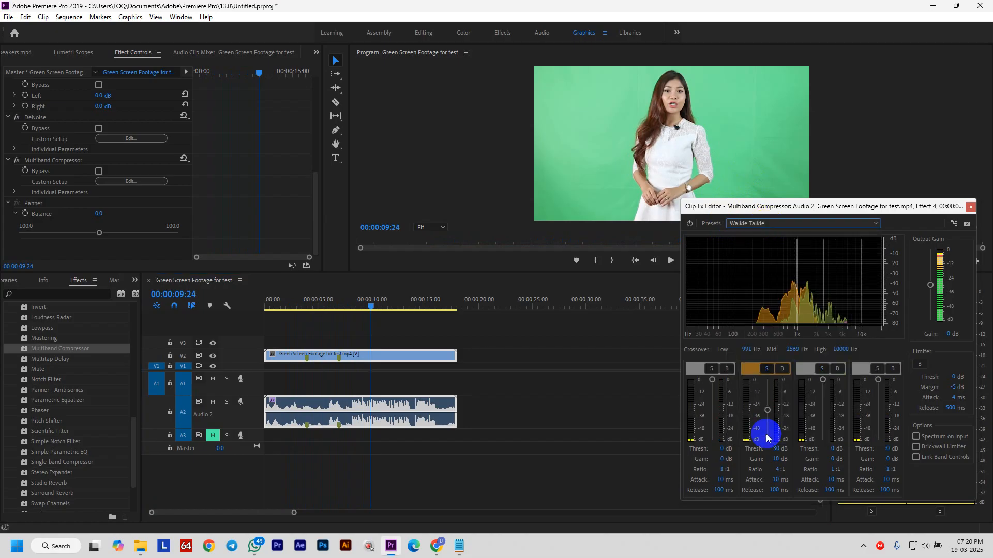
click(753, 224)
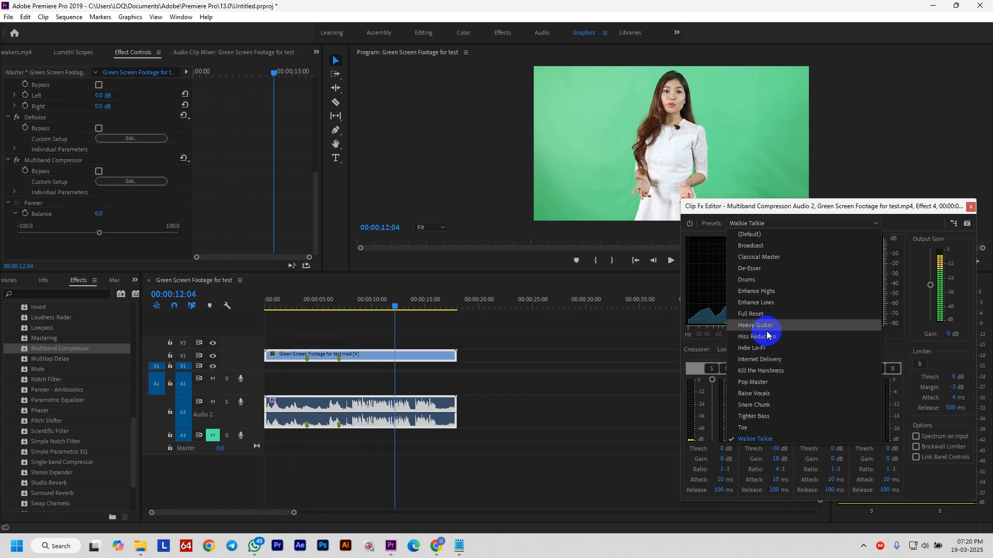
click(757, 252)
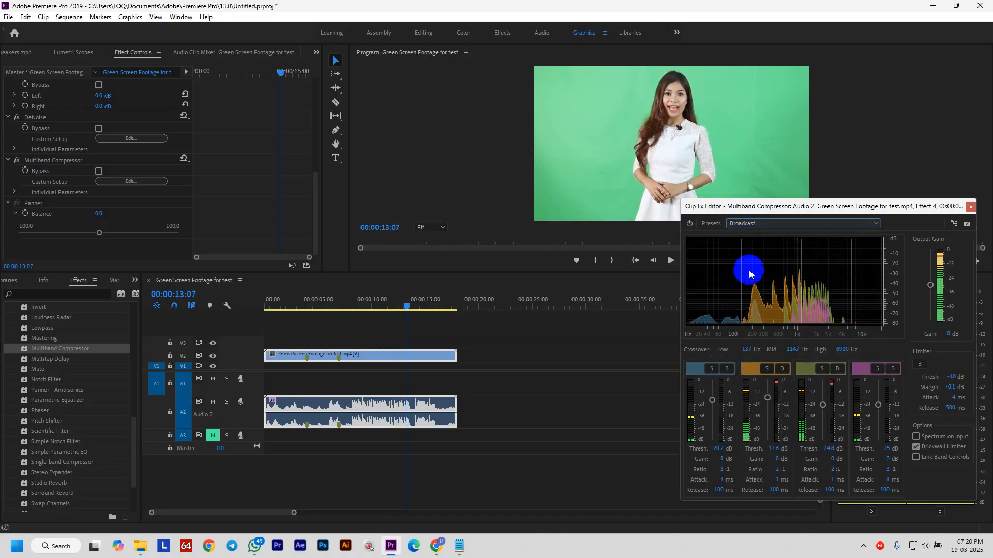
Return the Multiband Compressor to the (Default) preset, close its editor and delete the effect from the clip.
click(841, 231)
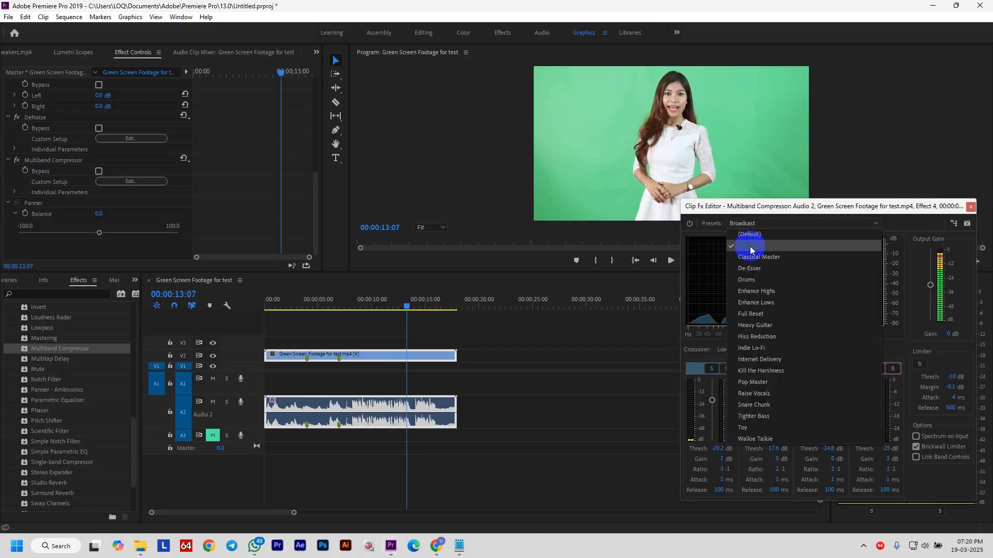
click(752, 234)
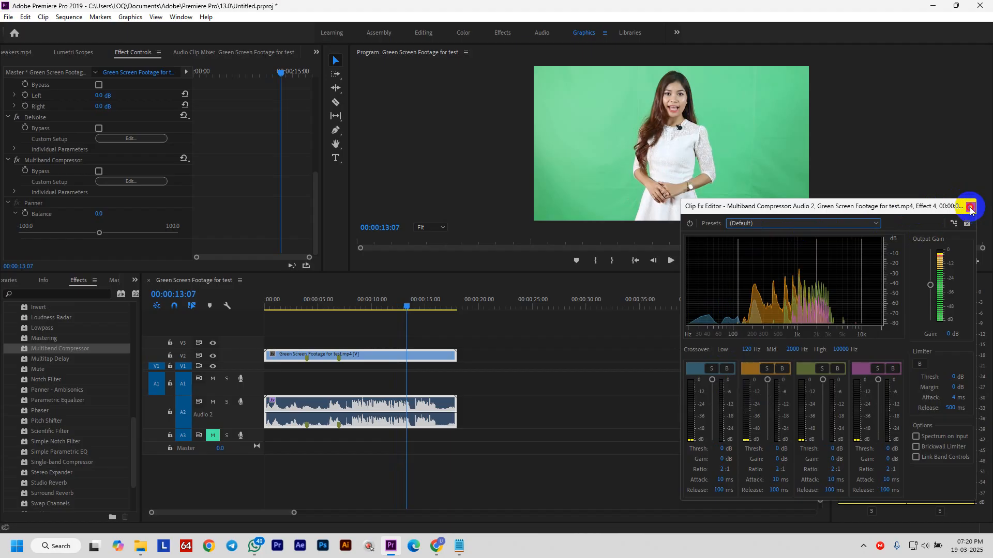
click(970, 208)
click(36, 161)
key(Delete)
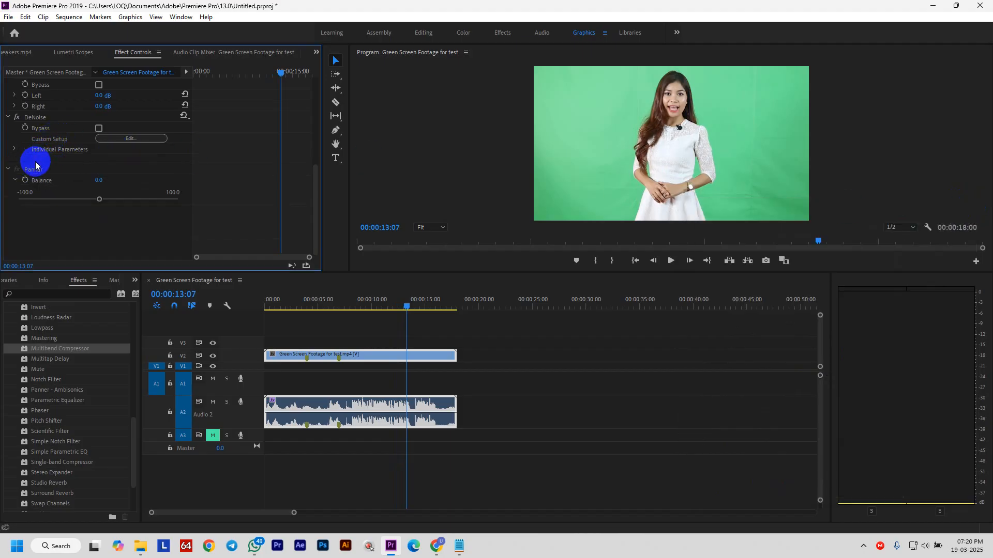
Apply the Parametric Equalizer audio effect to the green screen clip's audio on track A2.
scroll(40, 406, down, 3)
scroll(61, 413, up, 1)
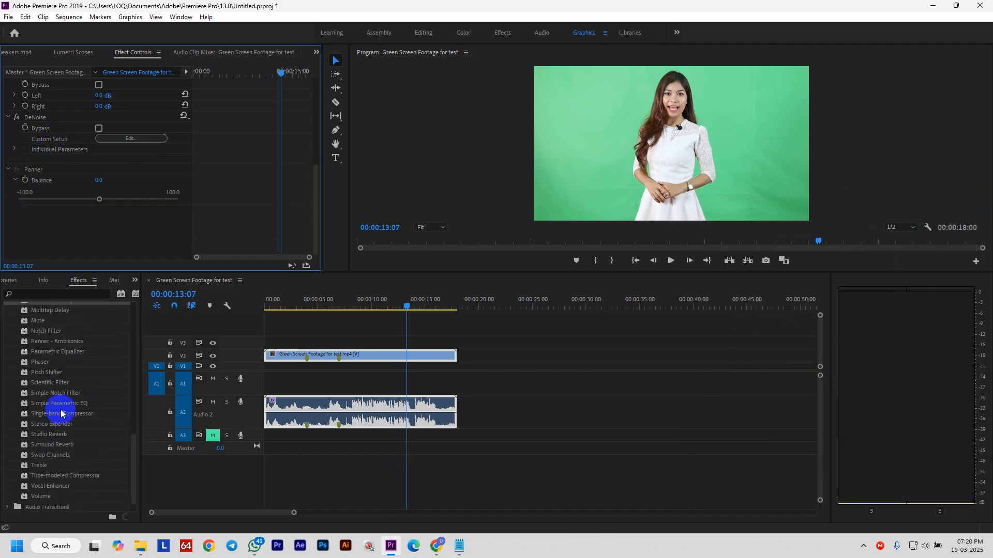
click(52, 354)
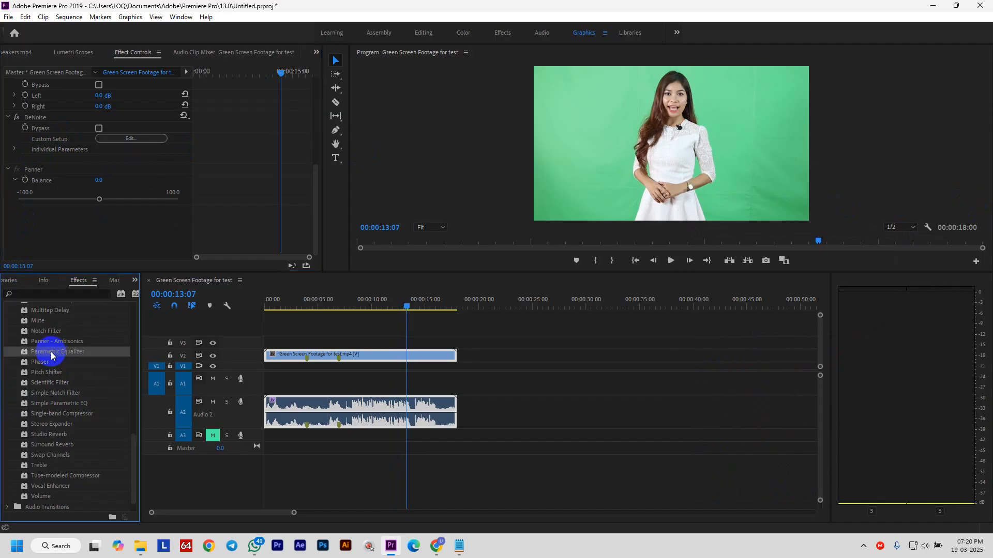
drag(50, 354, 383, 406)
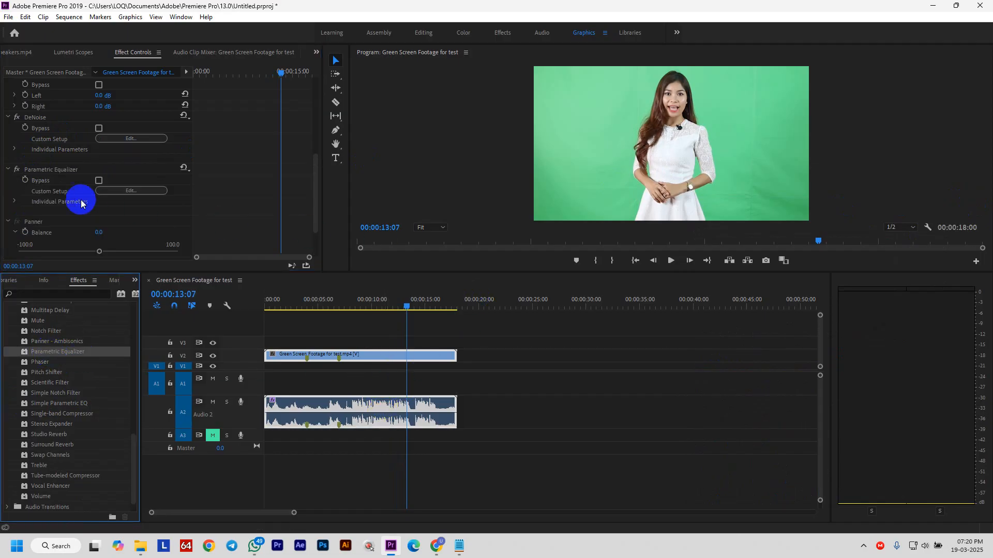
Open the Parametric Equalizer custom setup for the clip and bring up its list of presets.
click(137, 191)
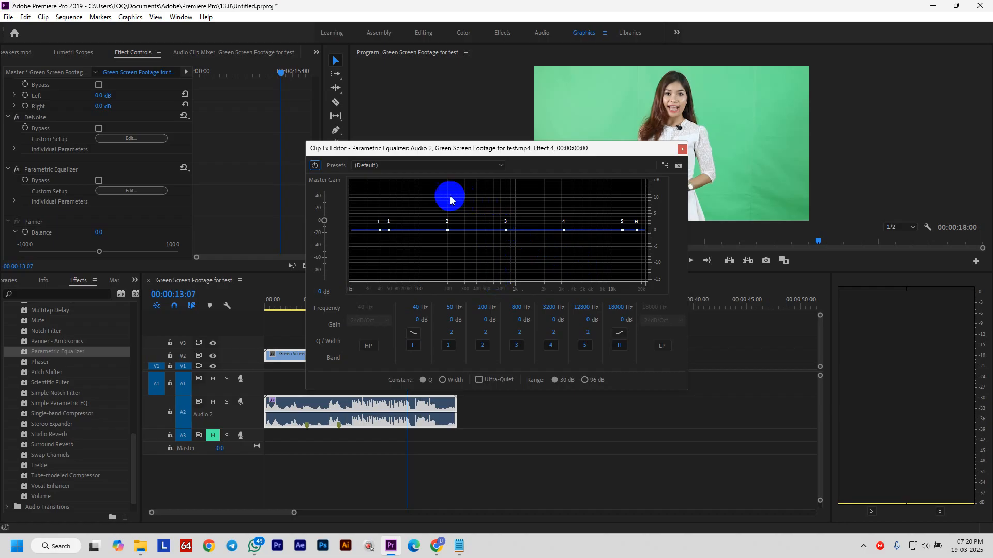
click(395, 164)
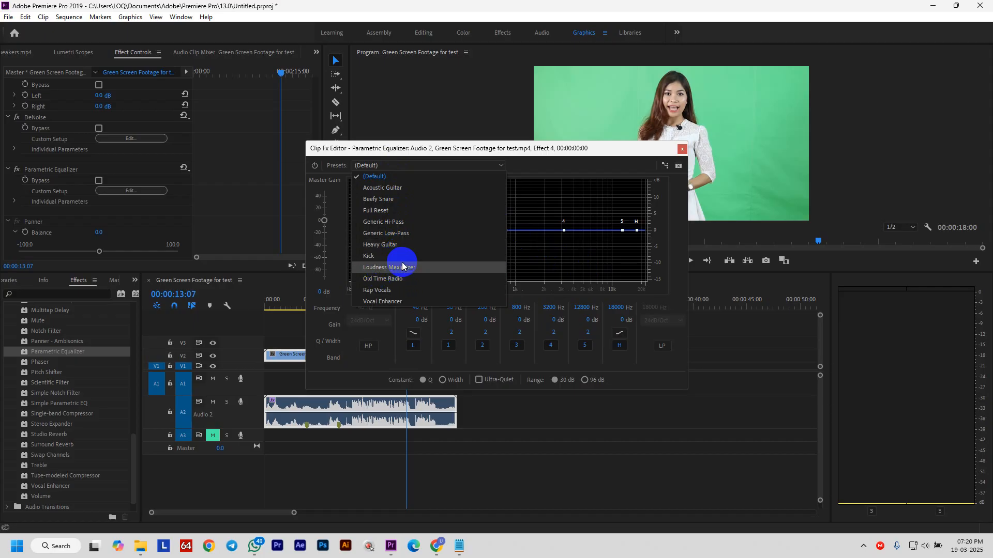
Try the Vocal Enhancer preset with playback, and switch the Parametric Equalizer on the Audio 2 clip to the Rap Vocals preset.
click(403, 302)
key(space)
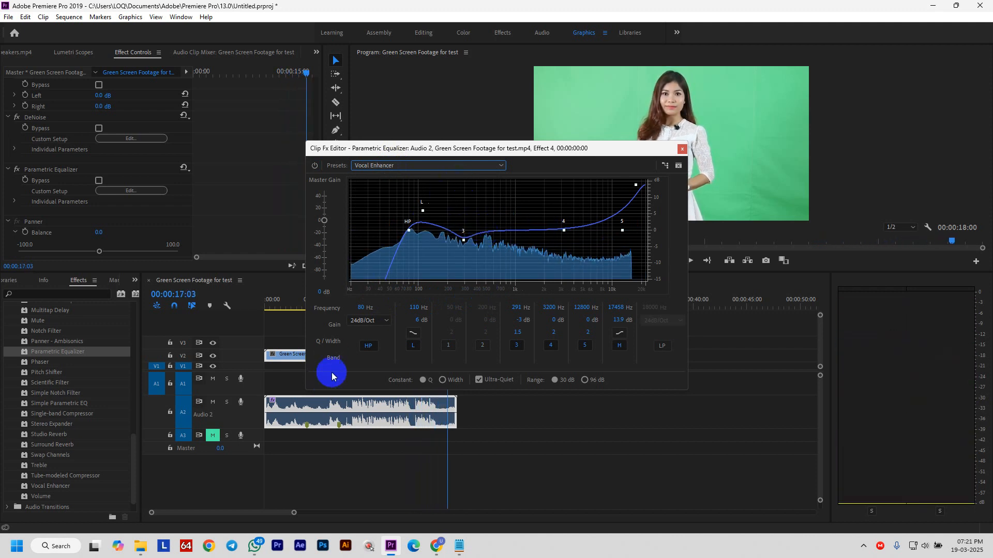
click(409, 166)
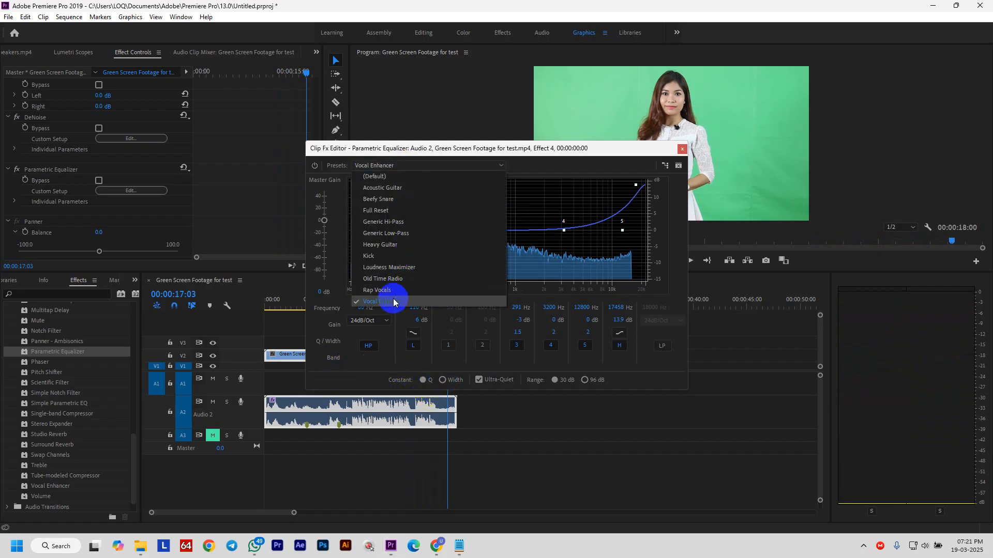
click(377, 291)
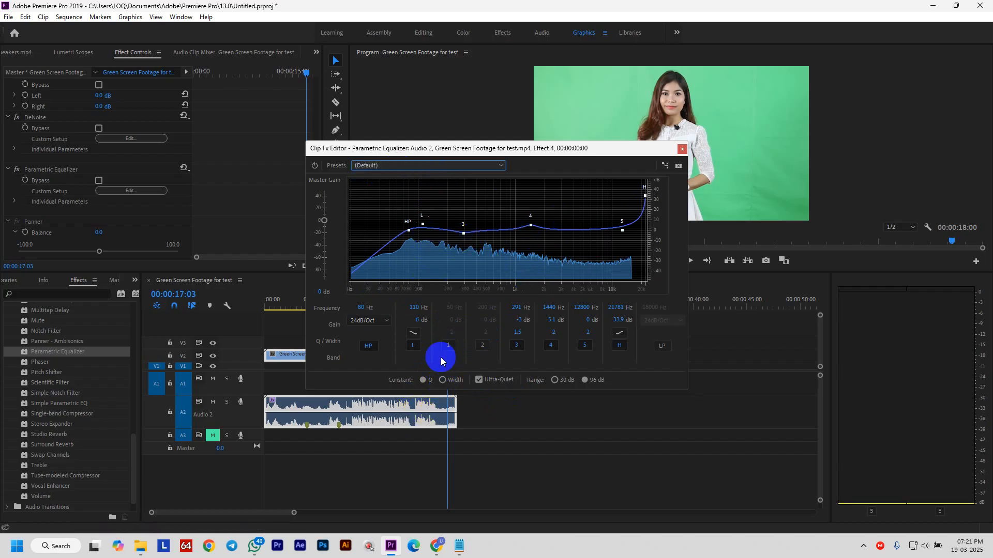
click(434, 166)
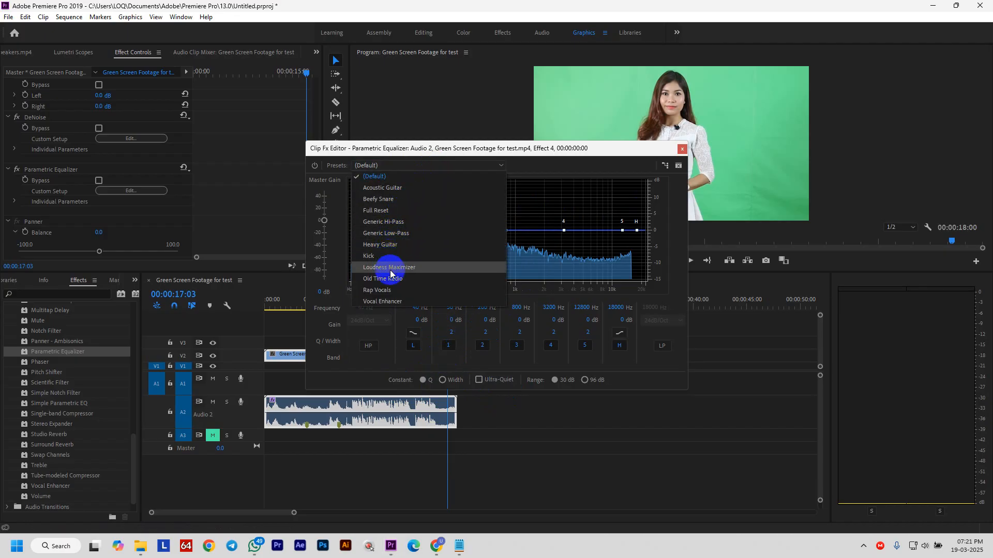
click(387, 292)
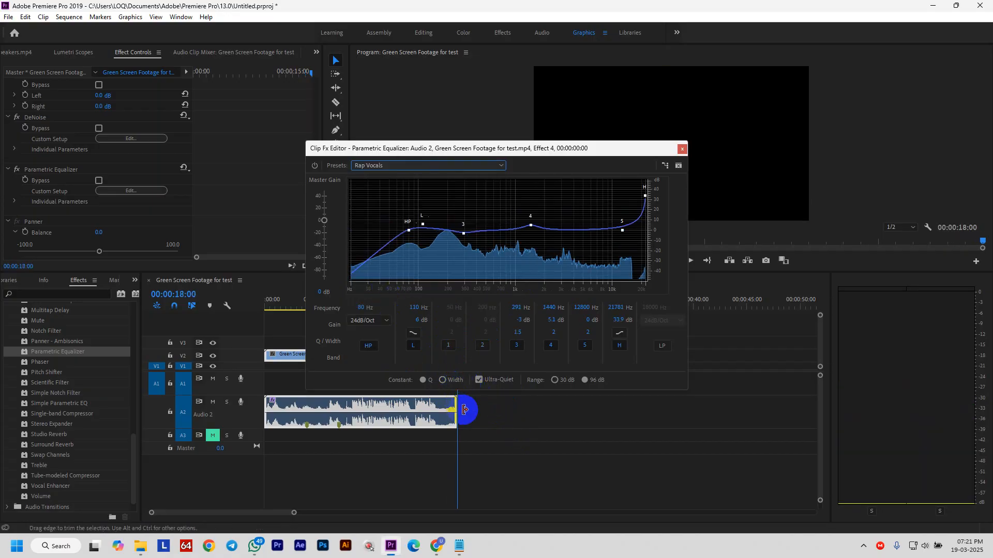
Move the equalizer editor clear of the timeline and play the sequence from its beginning to hear the Rap Vocals preset.
drag(488, 148, 810, 181)
drag(456, 306, 89, 366)
key(space)
drag(270, 304, 343, 306)
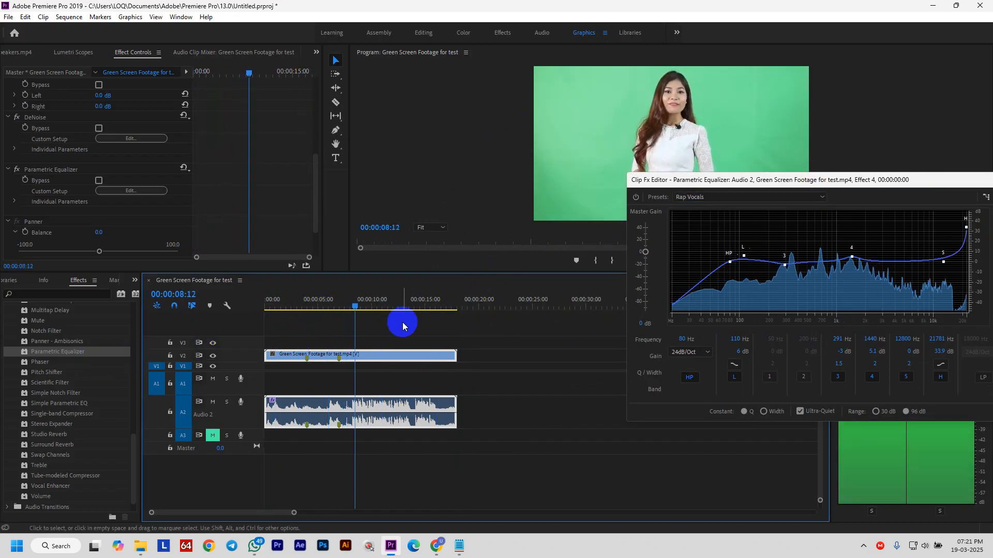
key(space)
Return the Parametric Equalizer to the (Default) preset, close its editor and remove the effect from the Audio 2 clip.
click(709, 200)
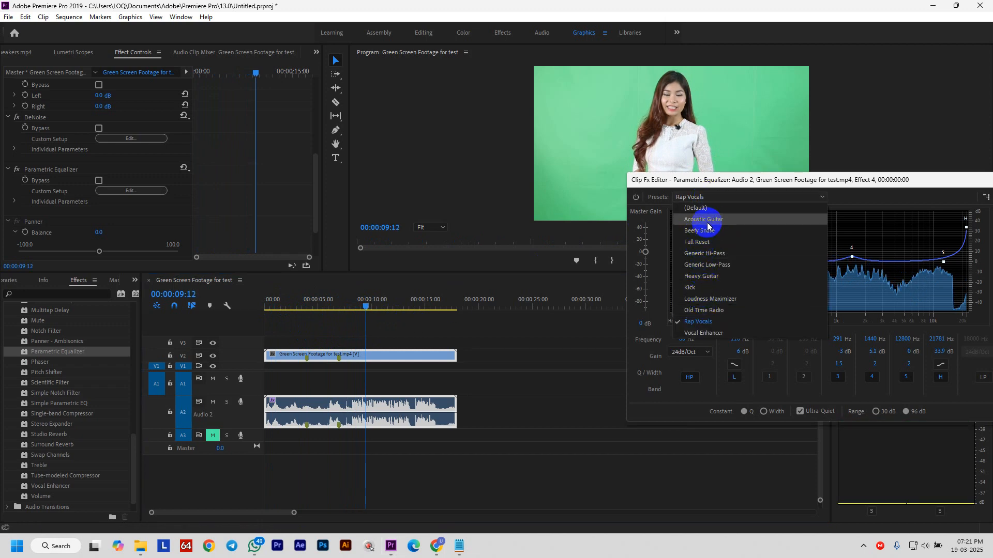
click(695, 207)
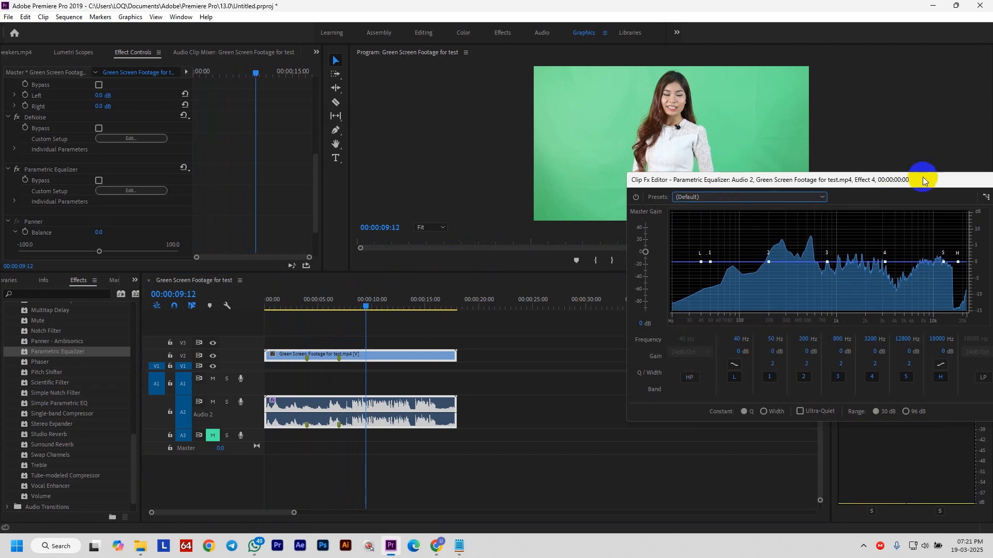
drag(849, 184, 647, 190)
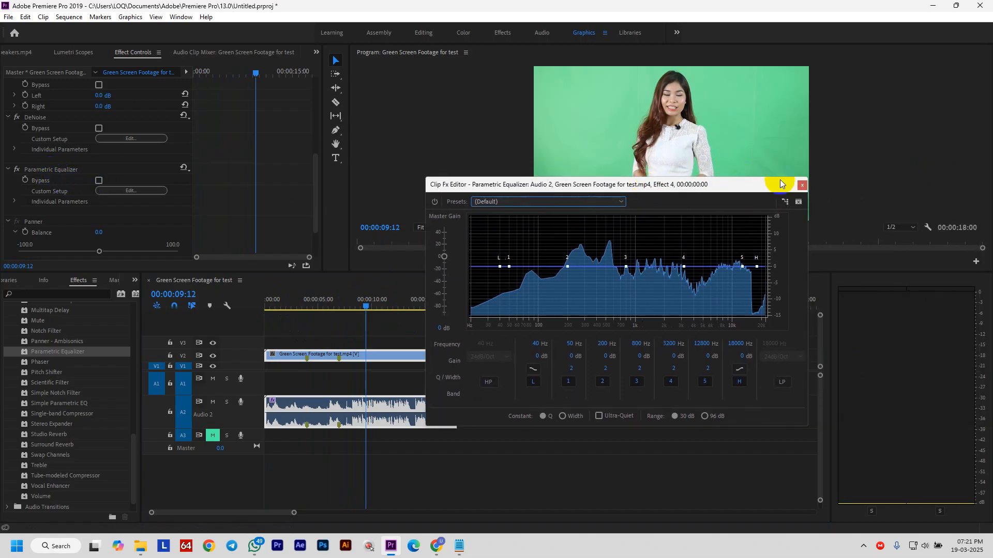
click(801, 185)
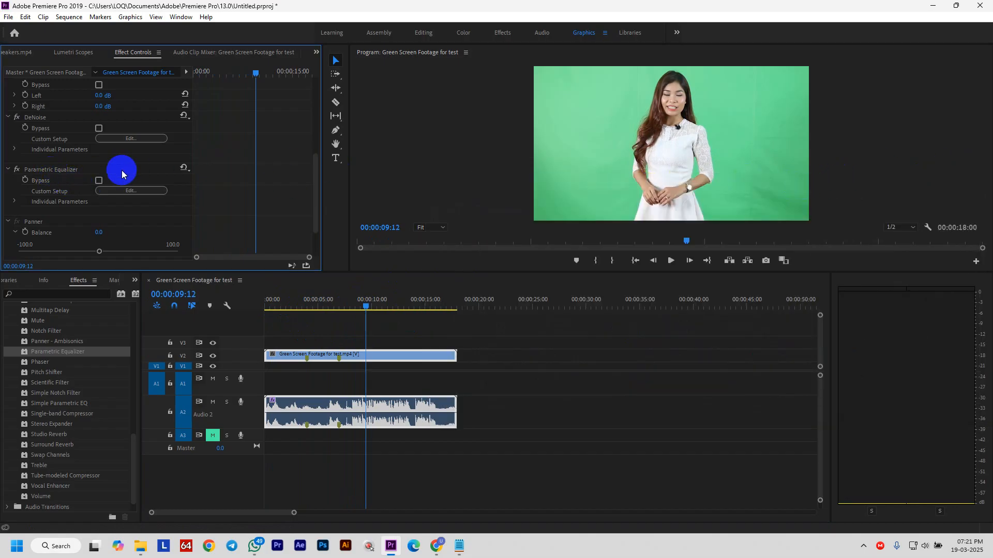
click(51, 171)
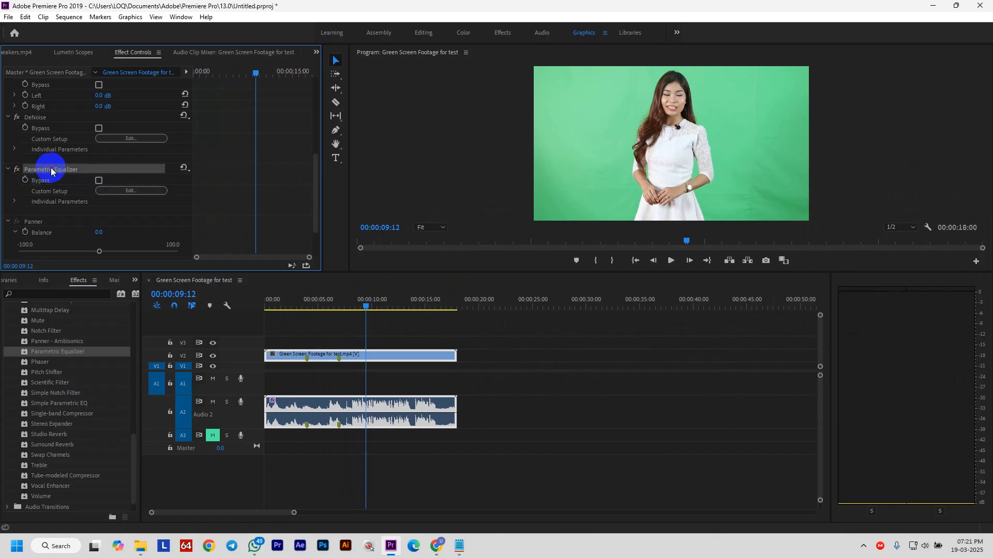
key(Delete)
Apply the Pitch Shifter audio effect to the Audio 2 clip.
scroll(34, 407, down, 1)
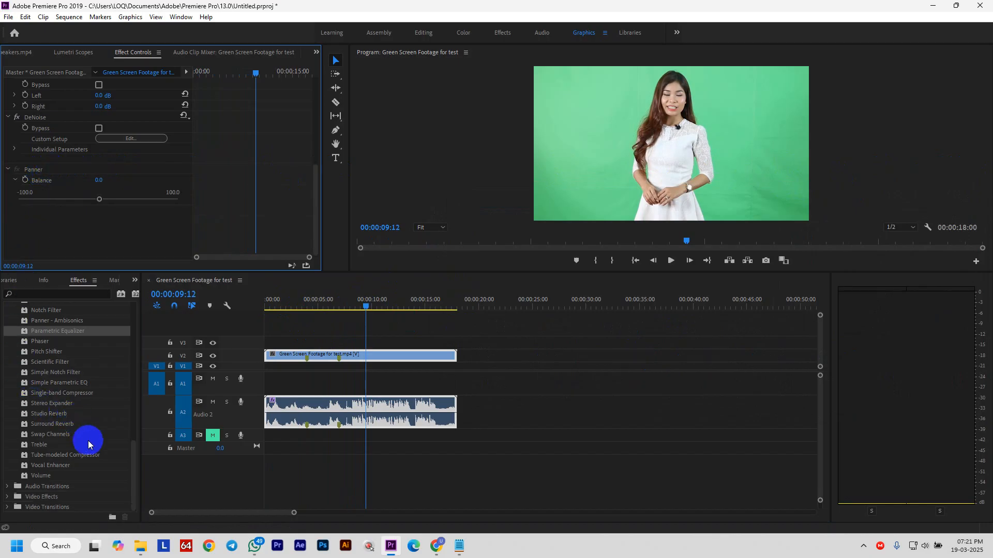
click(66, 466)
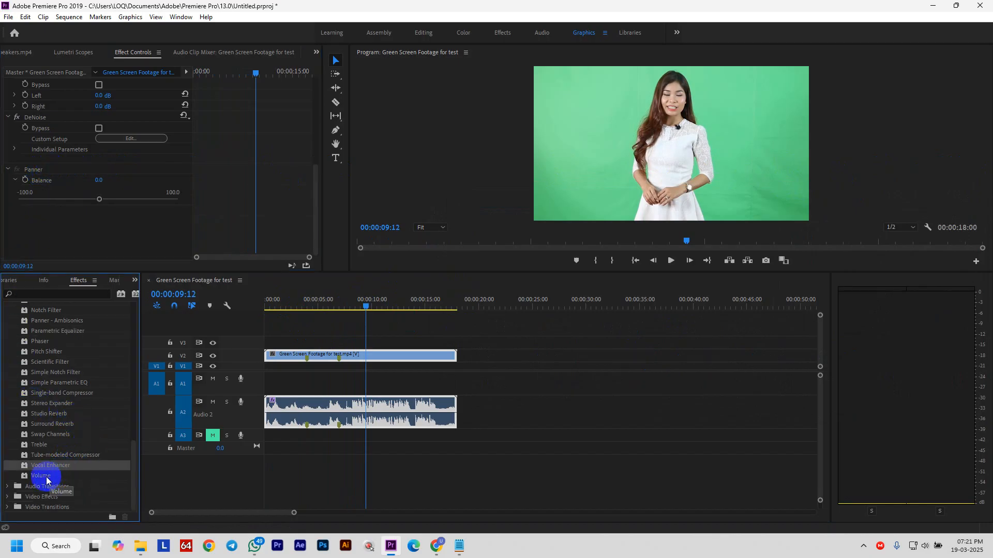
scroll(79, 368, up, 3)
click(52, 404)
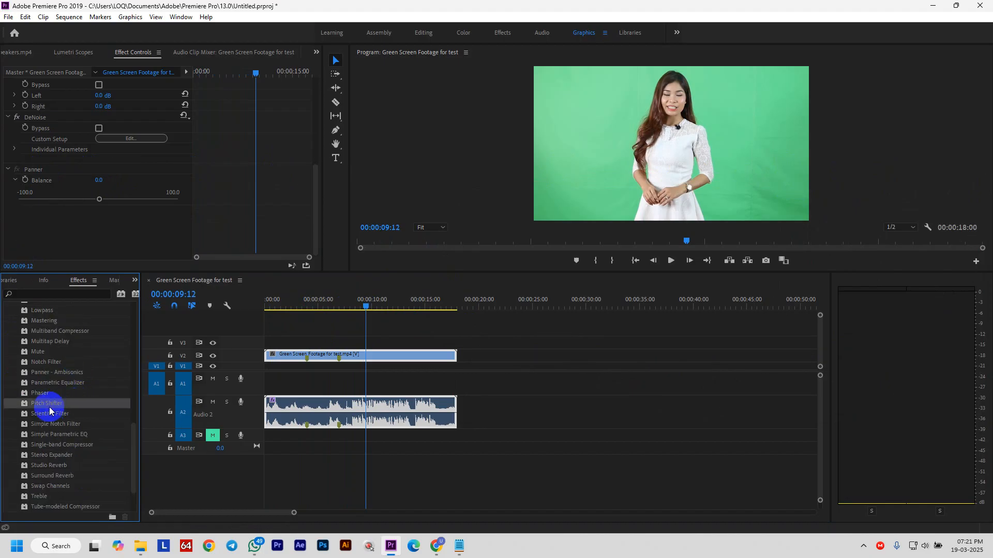
drag(39, 407, 380, 406)
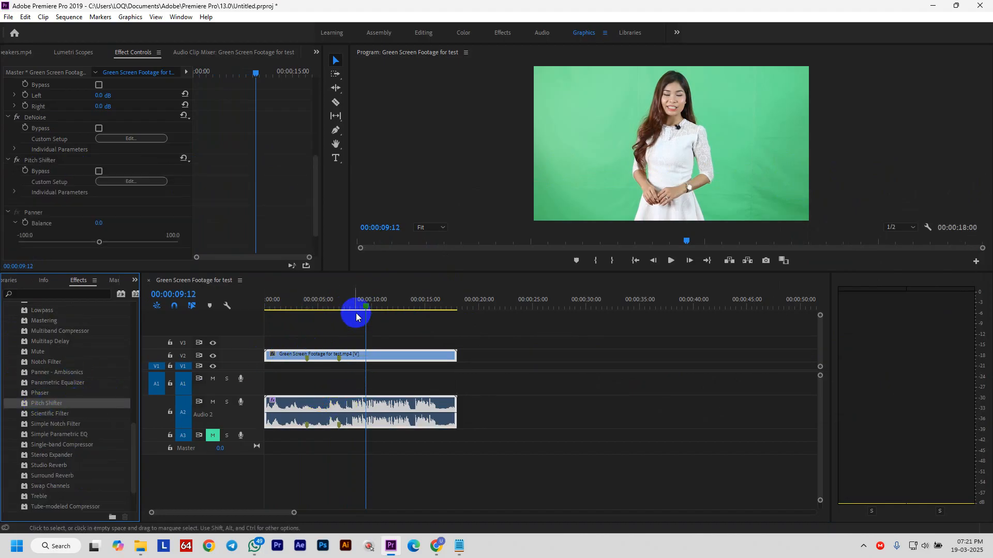
Open the Pitch Shifter custom setup, set Semi-tones to 8 and Cents to -69, and play the clip.
scroll(75, 233, down, 1)
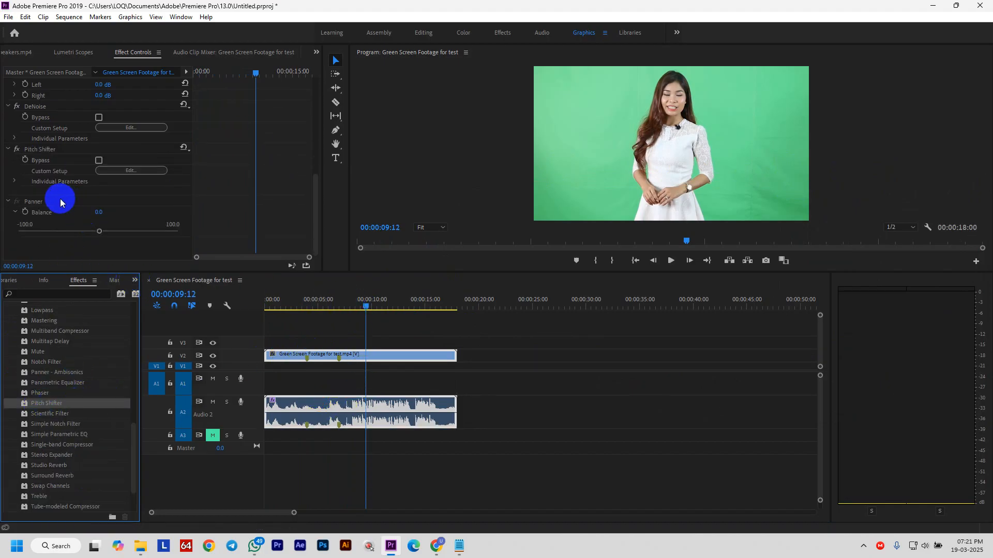
click(103, 170)
drag(443, 185, 723, 222)
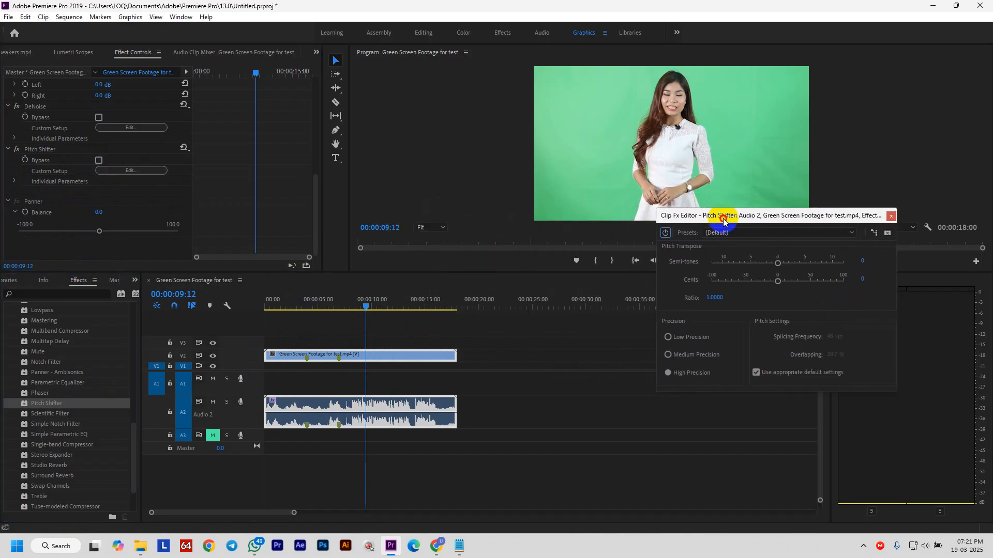
click(724, 233)
click(725, 243)
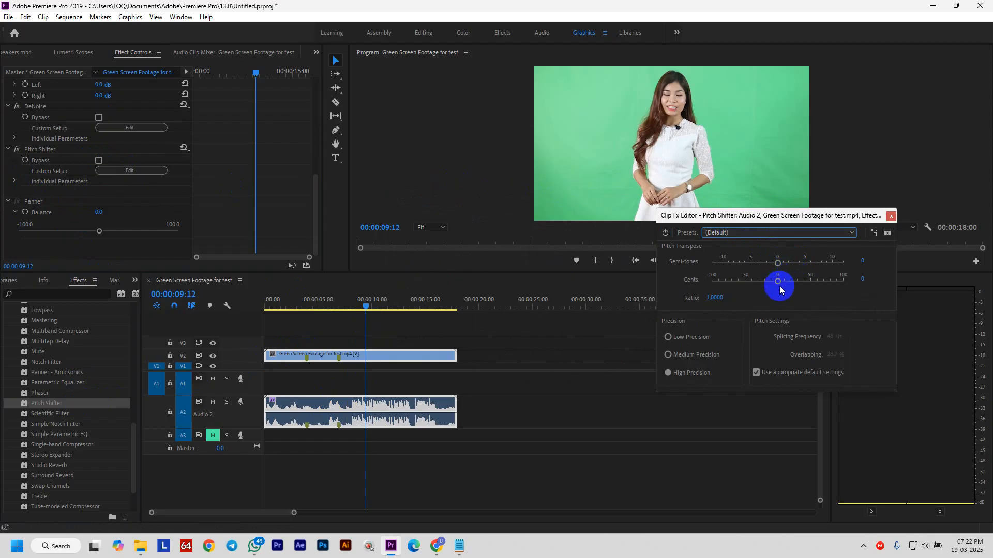
drag(780, 283, 766, 288)
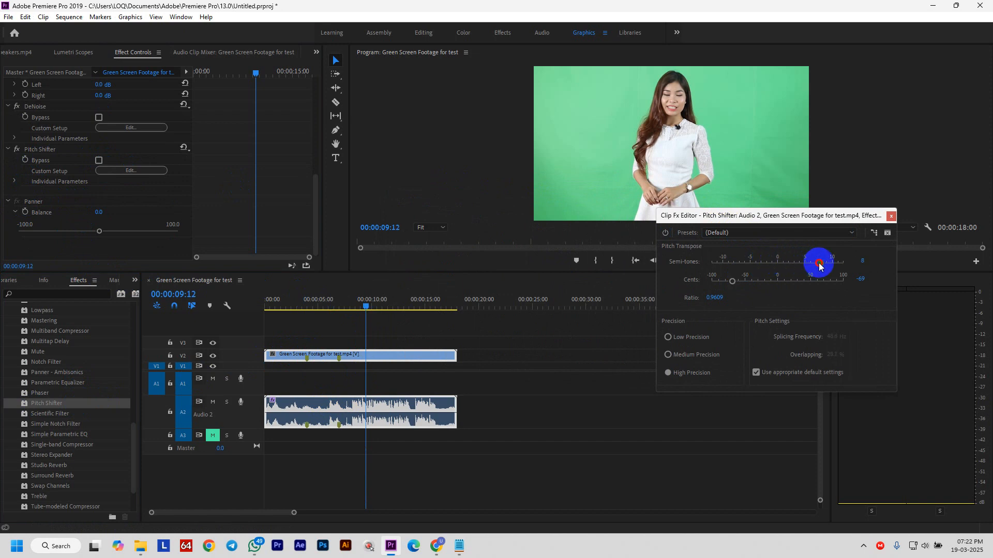
key(space)
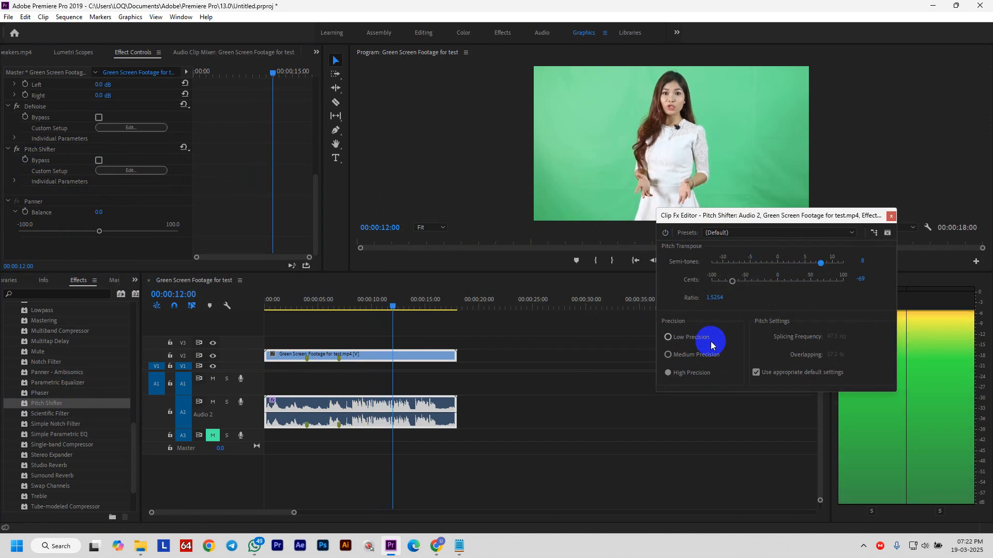
Set the Pitch Shifter's Cents to 0 and play the sequence from its beginning.
drag(741, 288, 779, 287)
drag(457, 309, 205, 333)
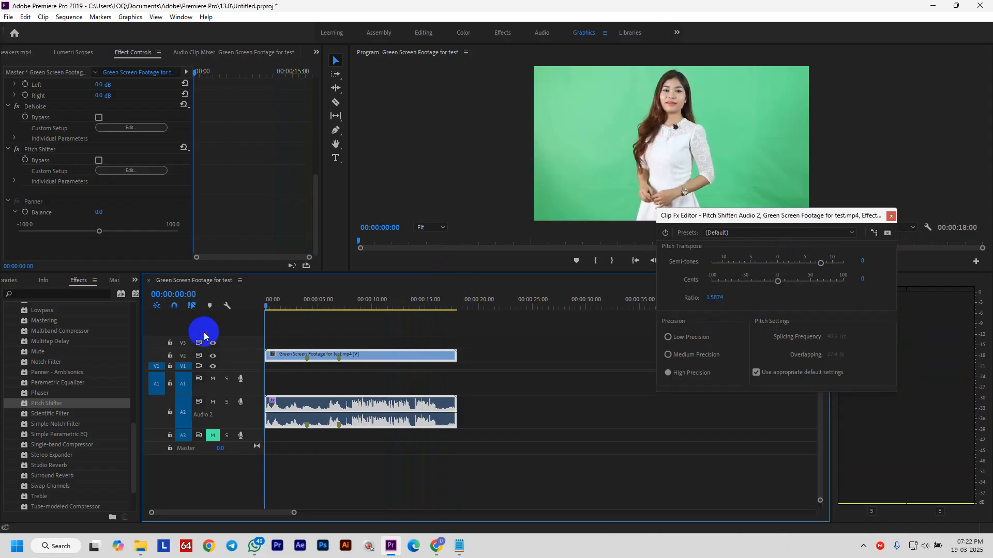
key(space)
Set the Pitch Shifter's Semi-tones to -5 and listen to the changed pitch, readjusting the transposition during playback.
drag(823, 266, 755, 263)
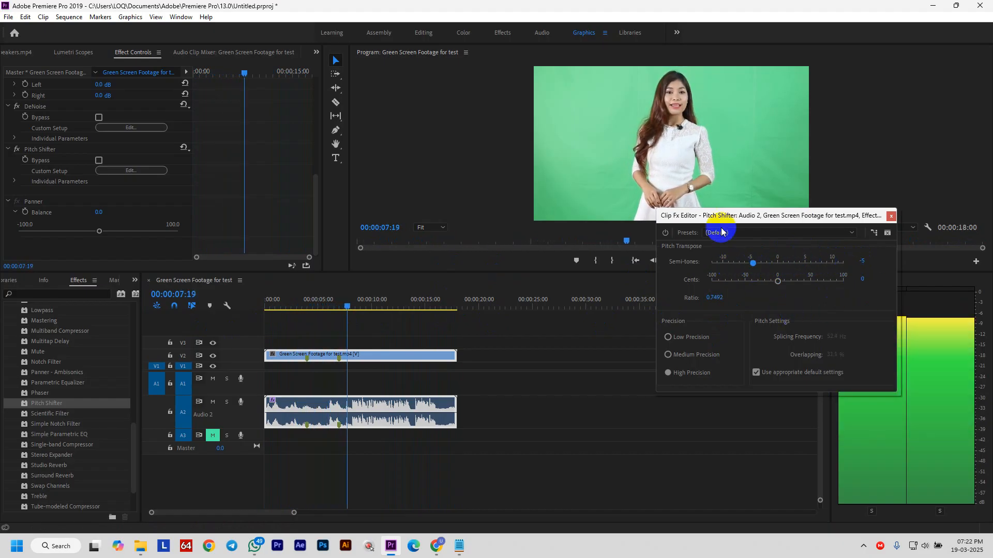
key(space)
key(space)
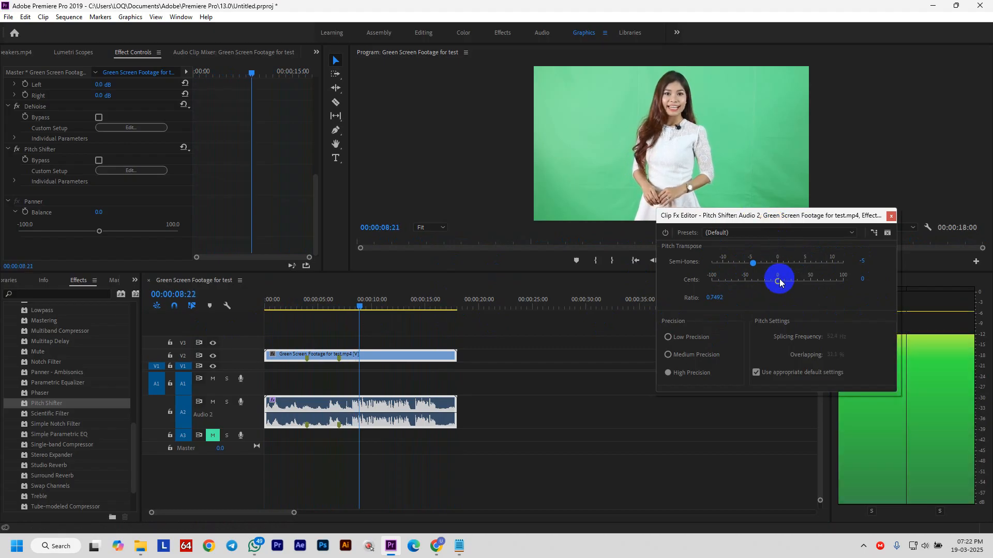
drag(753, 262, 802, 282)
Close the Pitch Shifter editor and remove the effect from the Audio 2 clip.
click(889, 216)
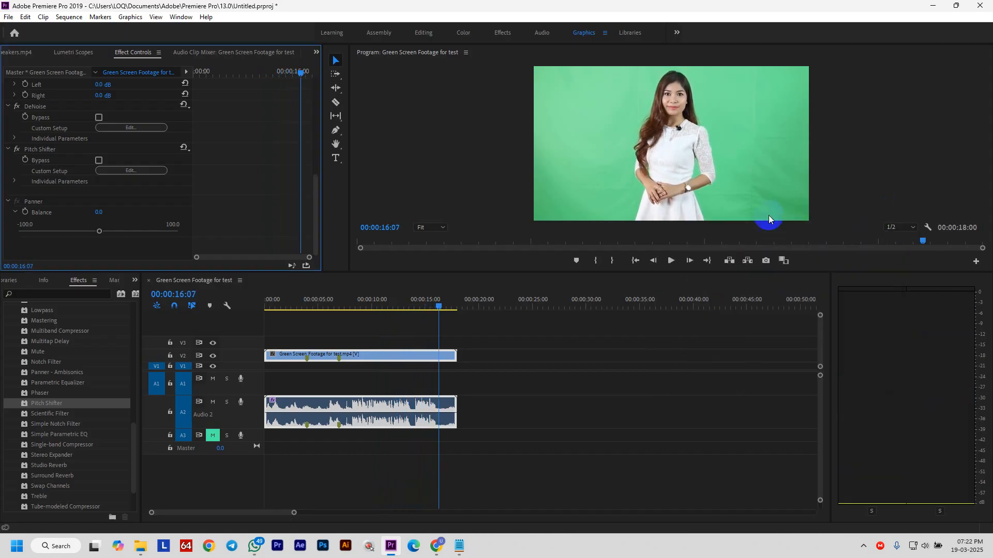
click(57, 153)
key(Delete)
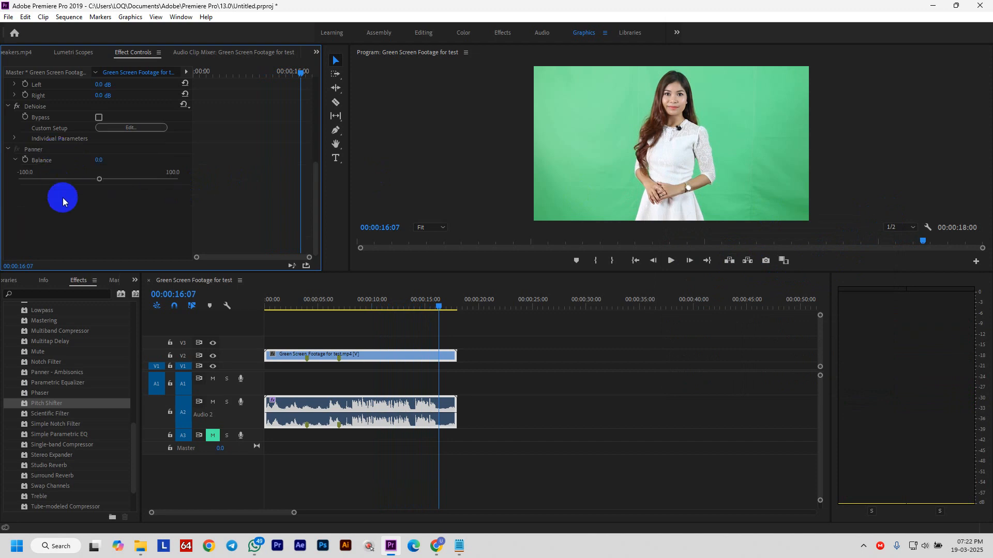
Look through the list of available audio effects and the Crossfade group of the Audio Transitions folder.
scroll(94, 371, down, 5)
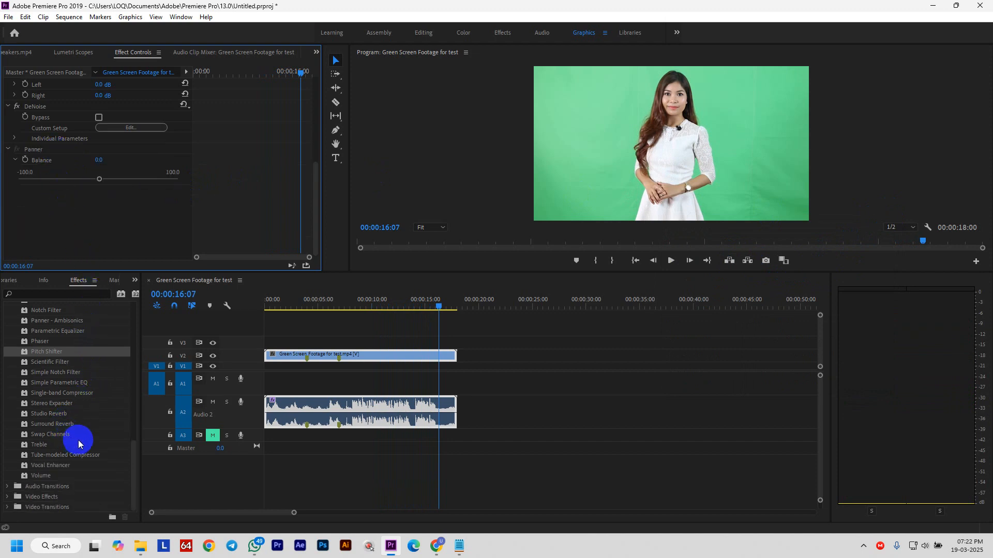
scroll(95, 405, up, 10)
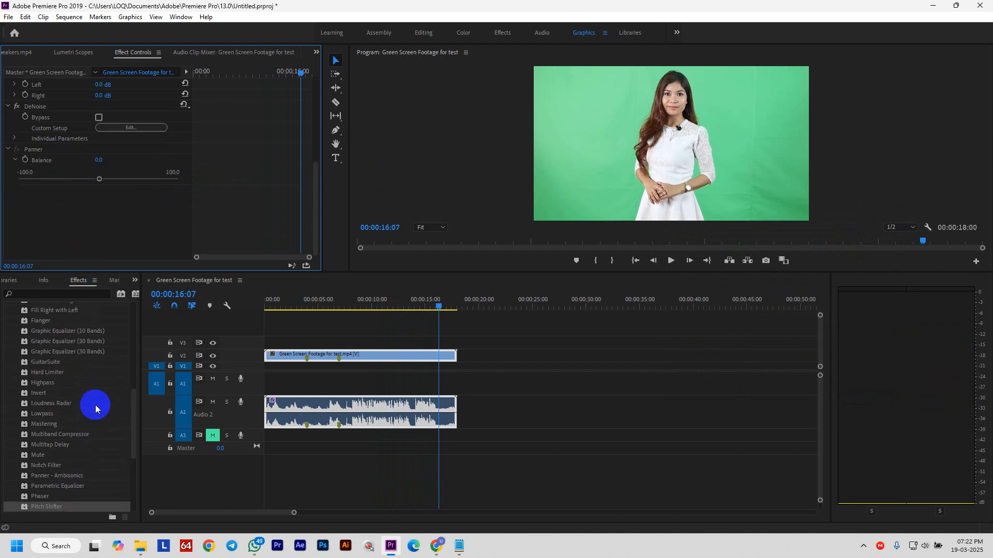
scroll(87, 408, up, 2)
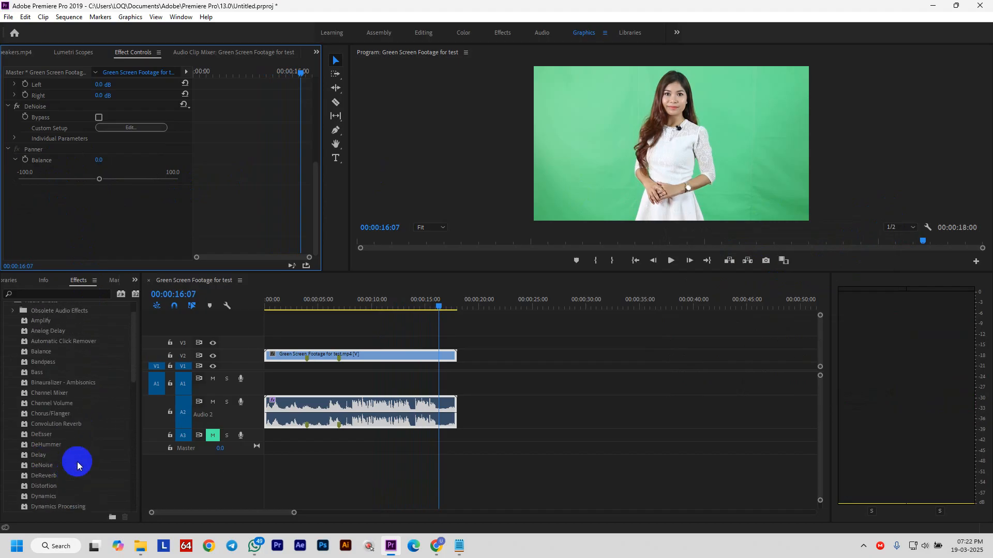
scroll(67, 420, up, 3)
scroll(62, 384, down, 2)
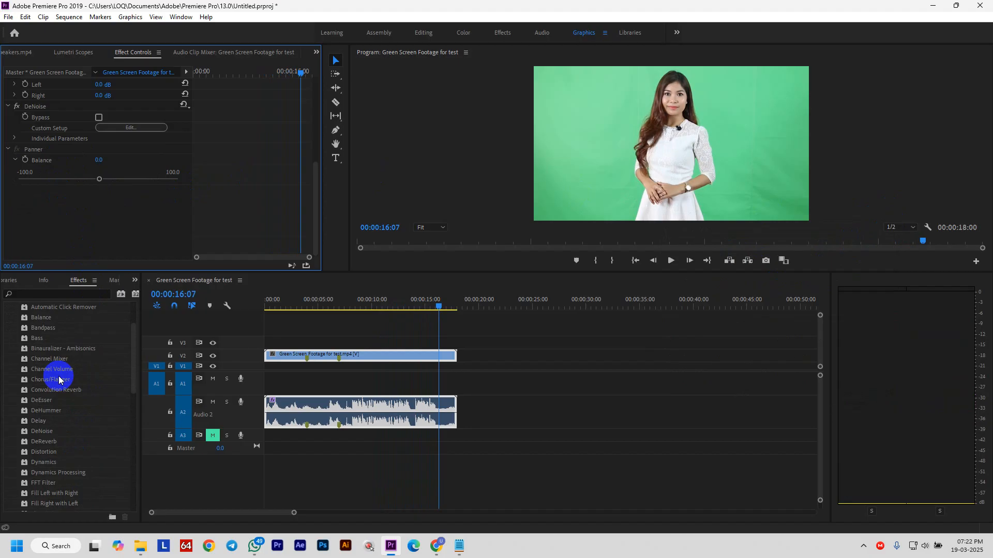
scroll(64, 389, up, 2)
scroll(57, 435, down, 9)
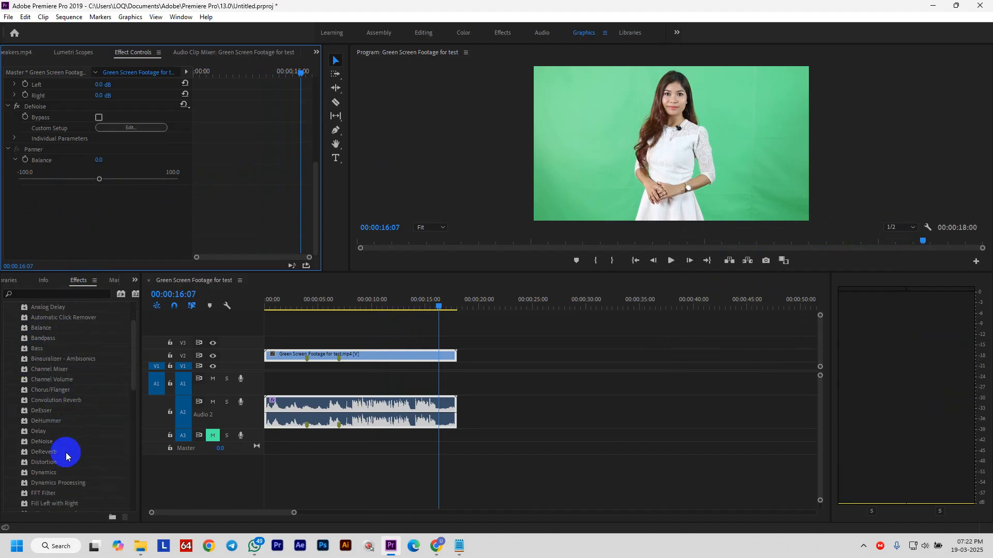
scroll(67, 449, down, 4)
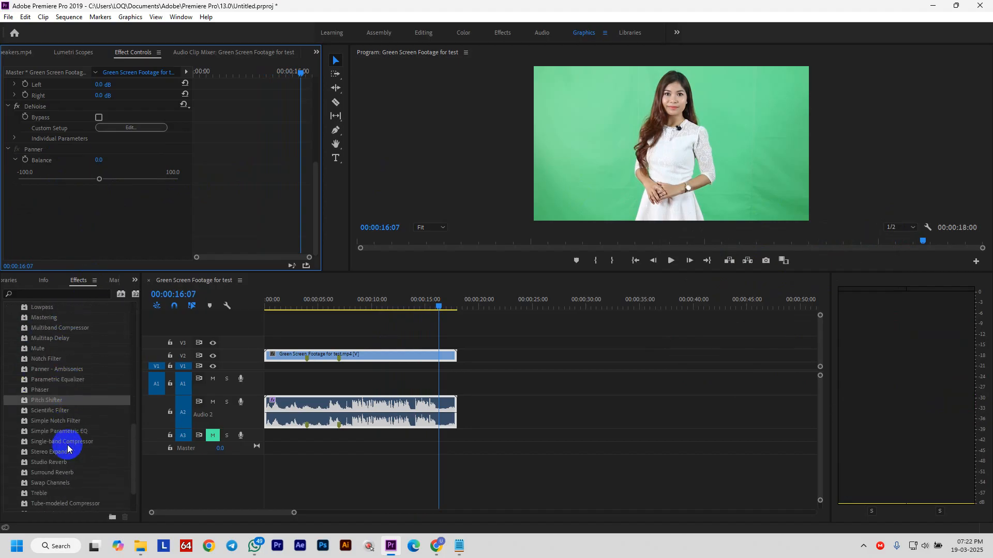
click(58, 486)
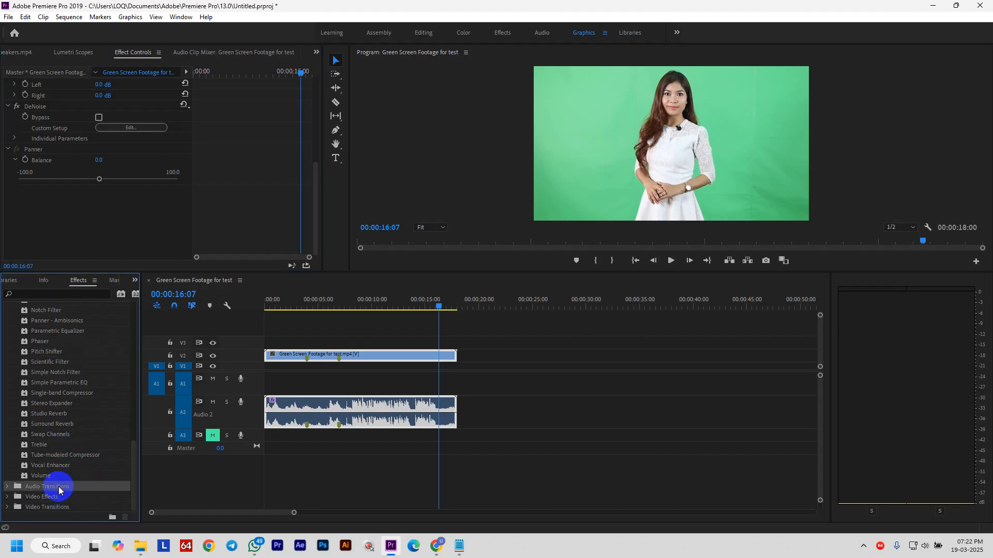
scroll(56, 465, down, 1)
click(53, 487)
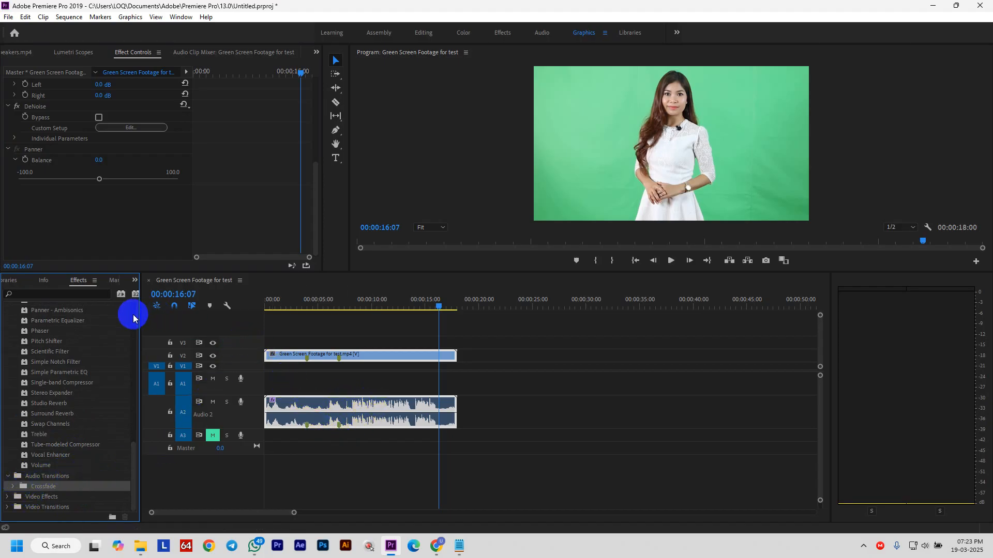
Place the Copy of Strong Motivational music clip from the project on track A3 at the start of the sequence.
click(136, 281)
click(170, 297)
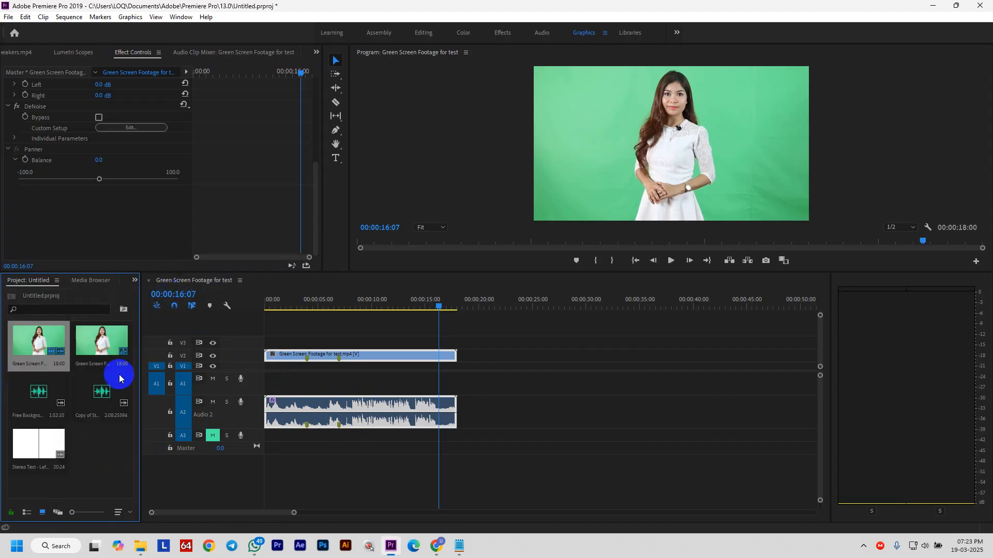
click(79, 416)
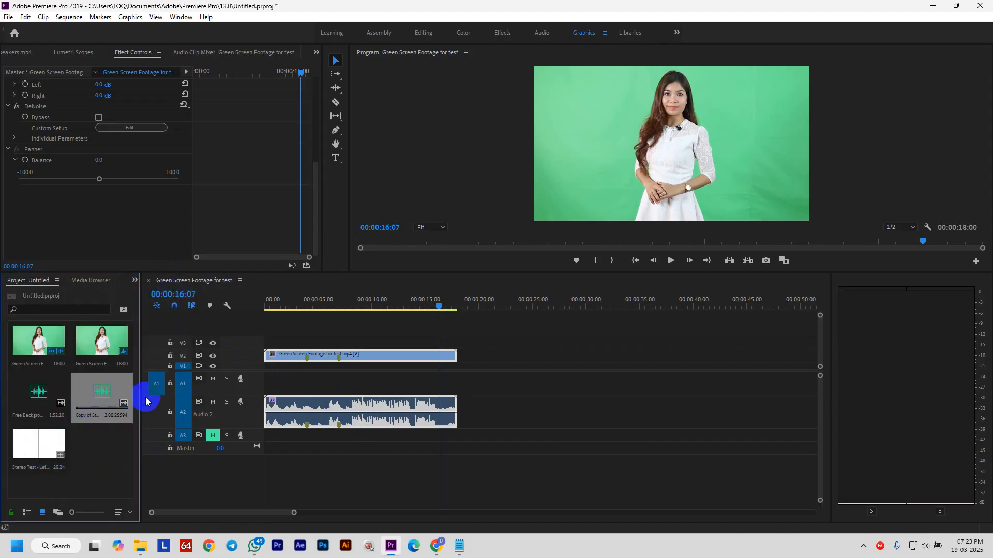
drag(153, 398, 257, 441)
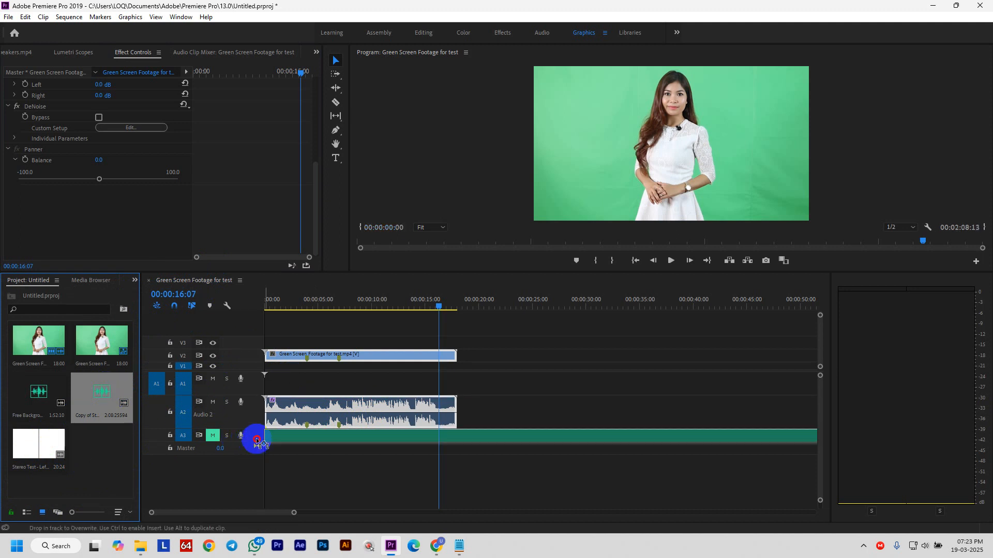
drag(400, 406, 424, 364)
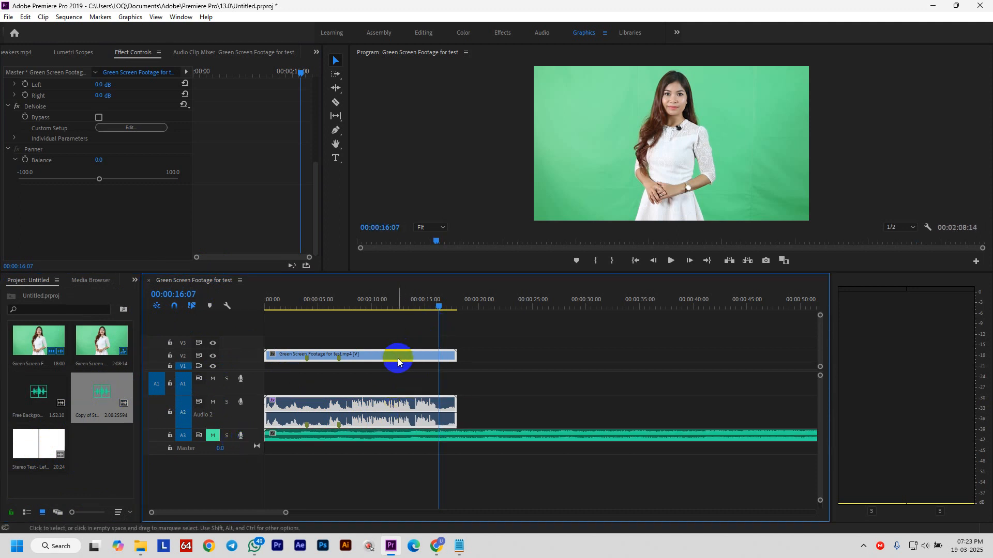
Ripple-trim the beginning of the sequence's clips up to 00:00:08:04 and play briefly from the new start.
drag(440, 312, 352, 324)
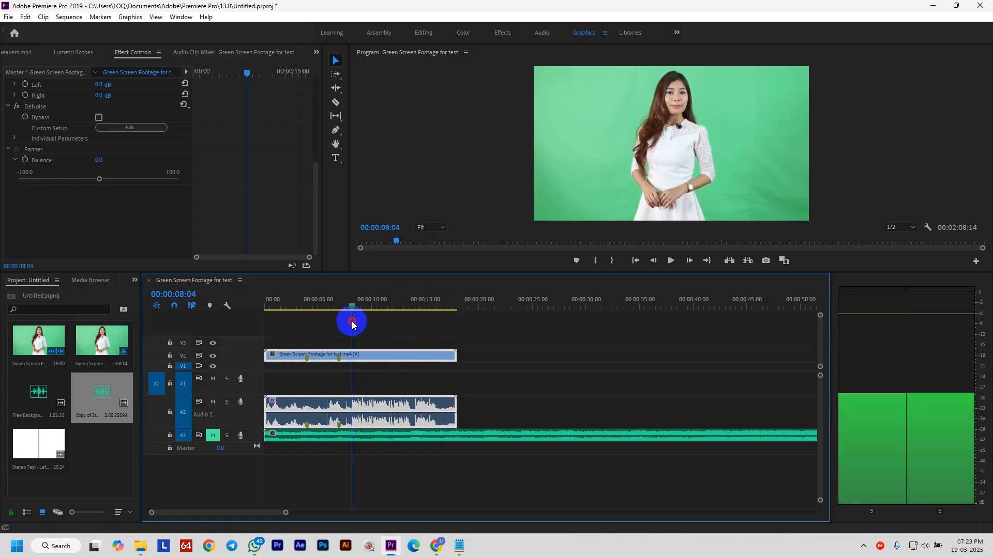
key(q)
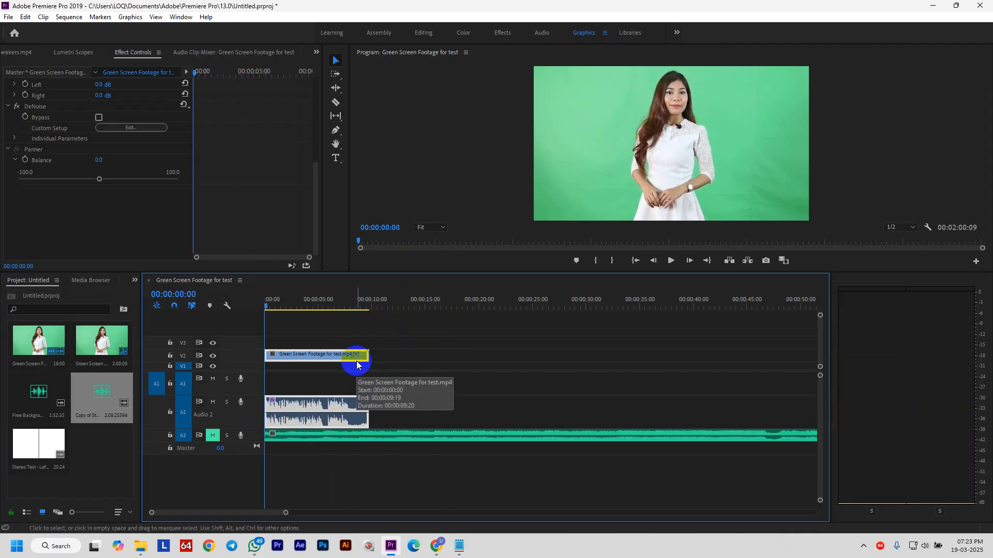
key(space)
click(356, 361)
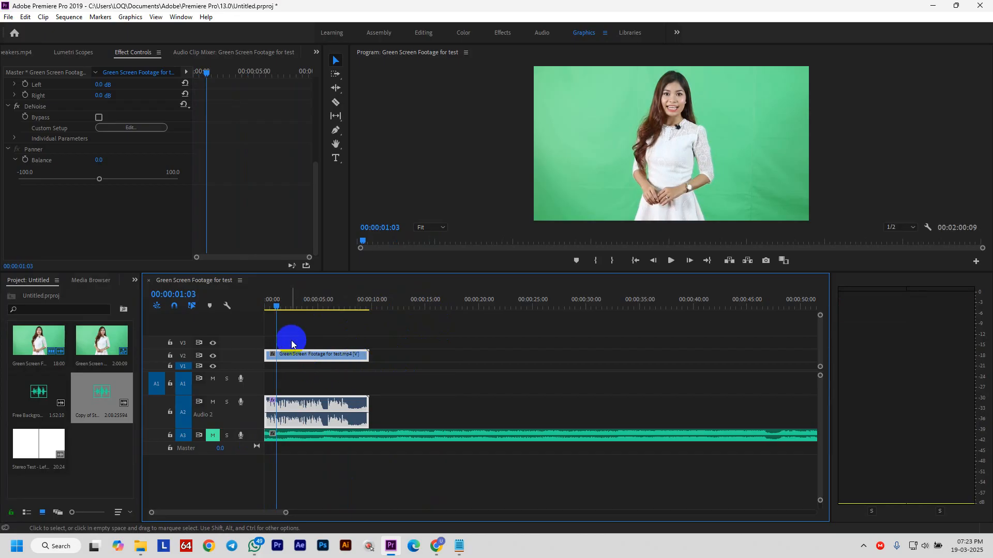
Expand the Audio 3 track and raise the music clip's volume level to 1.5 dB, previewing the playback.
double_click(244, 441)
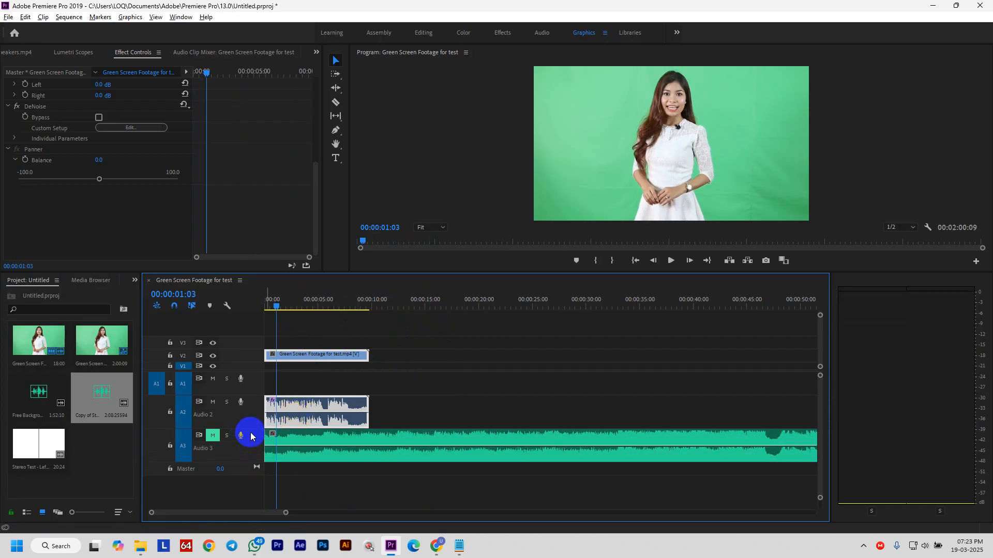
click(309, 457)
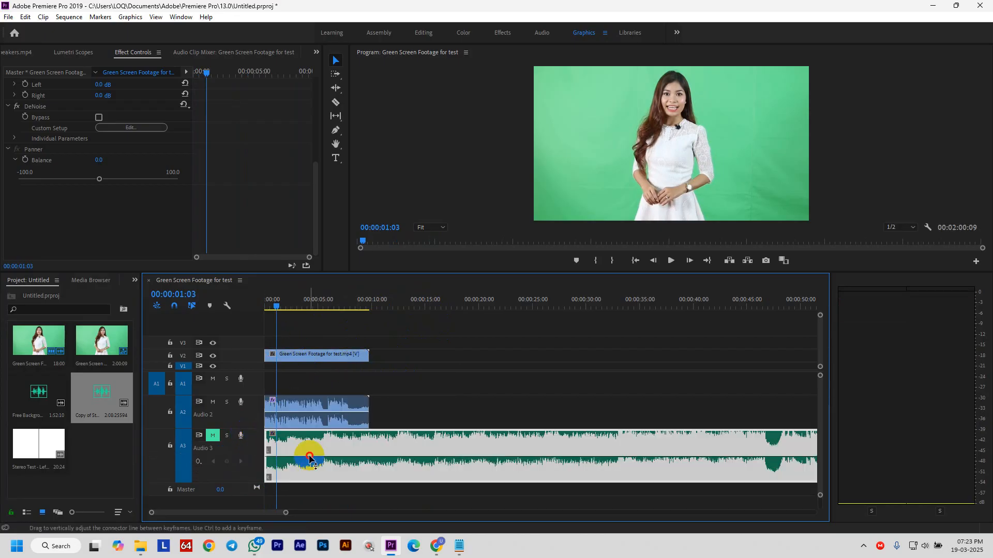
click(391, 403)
drag(349, 457, 346, 451)
key(space)
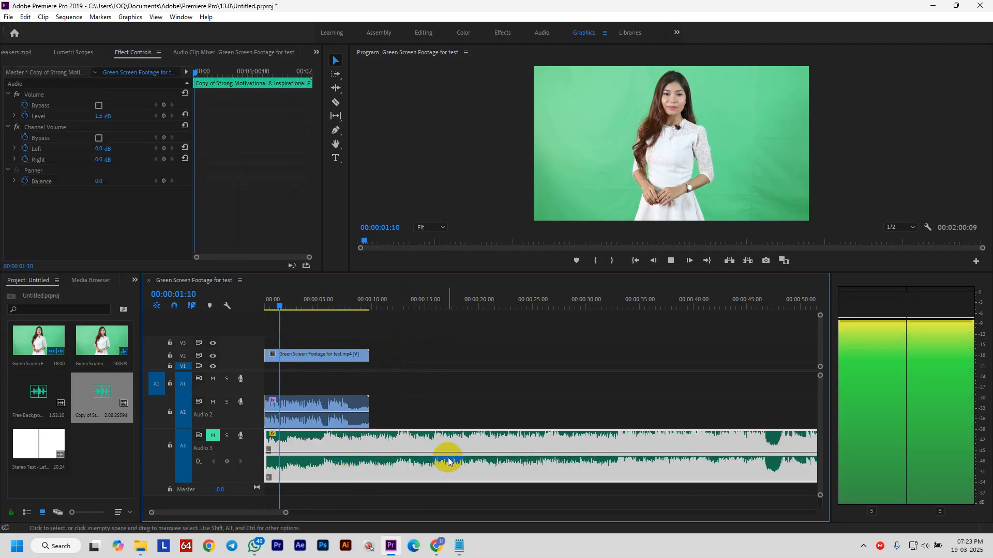
key(space)
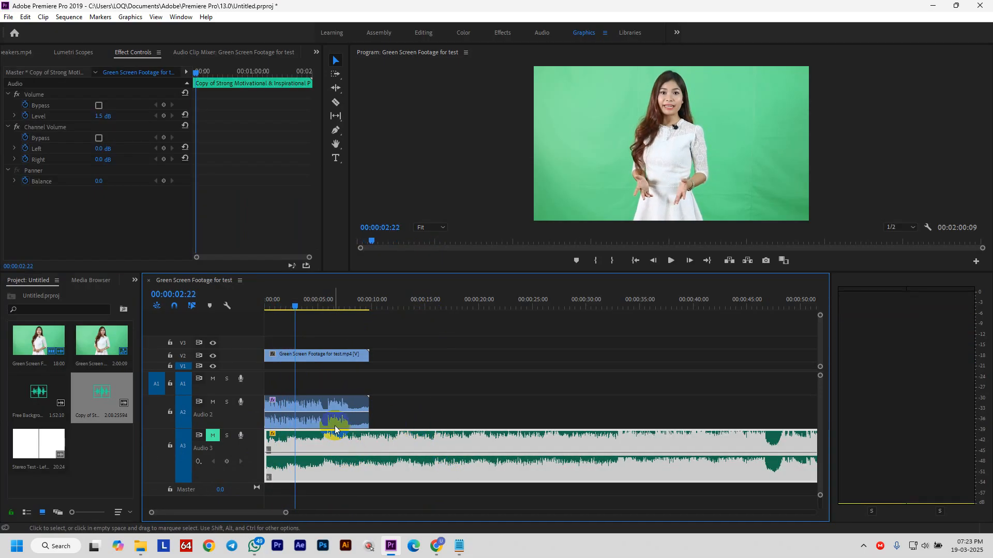
Unmute Audio 3 and set the music clip's volume level to 0.9 dB, previewing the mix from the beginning.
click(212, 436)
key(space)
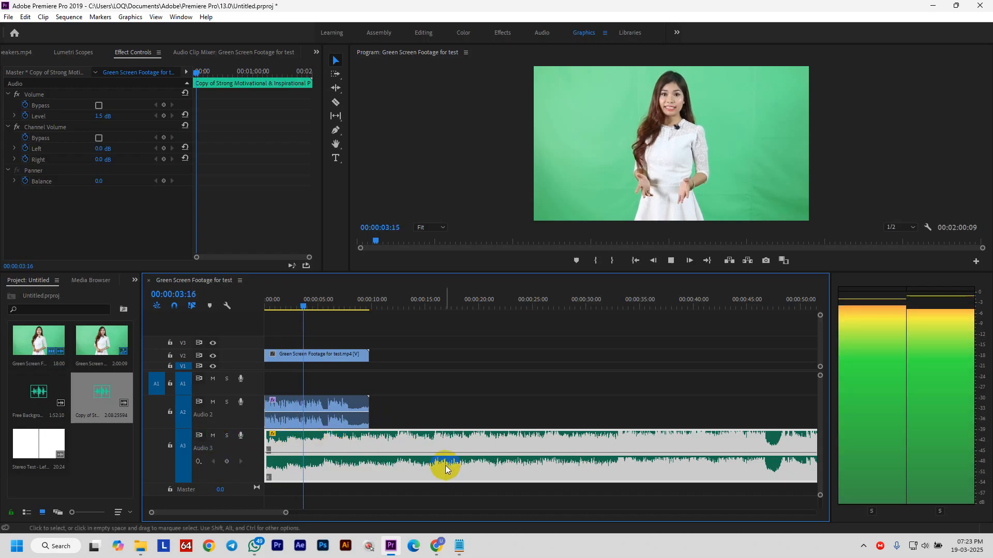
key(space)
drag(339, 454, 339, 457)
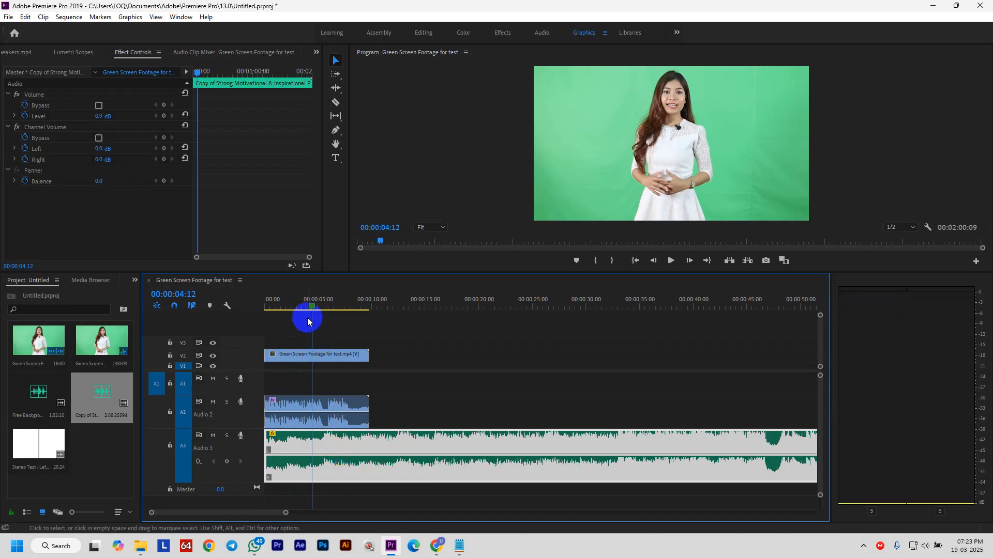
drag(312, 308, 219, 326)
key(space)
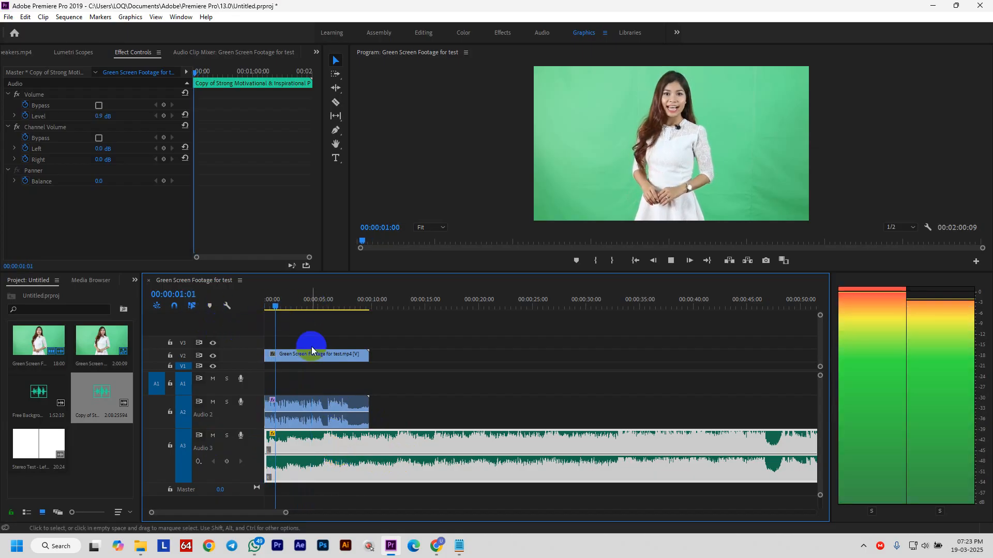
key(space)
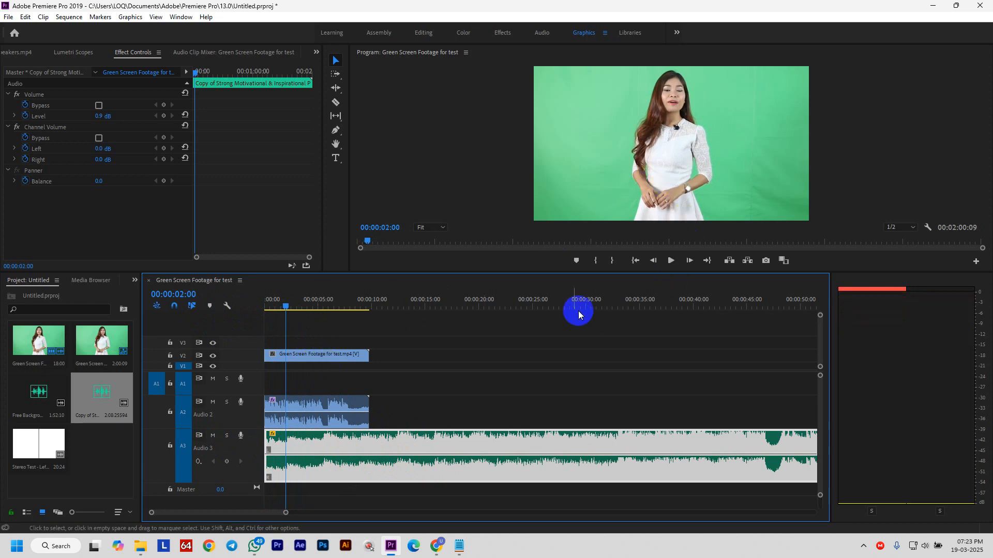
Mute the Audio 2 track and play the sequence to hear only the music.
click(338, 410)
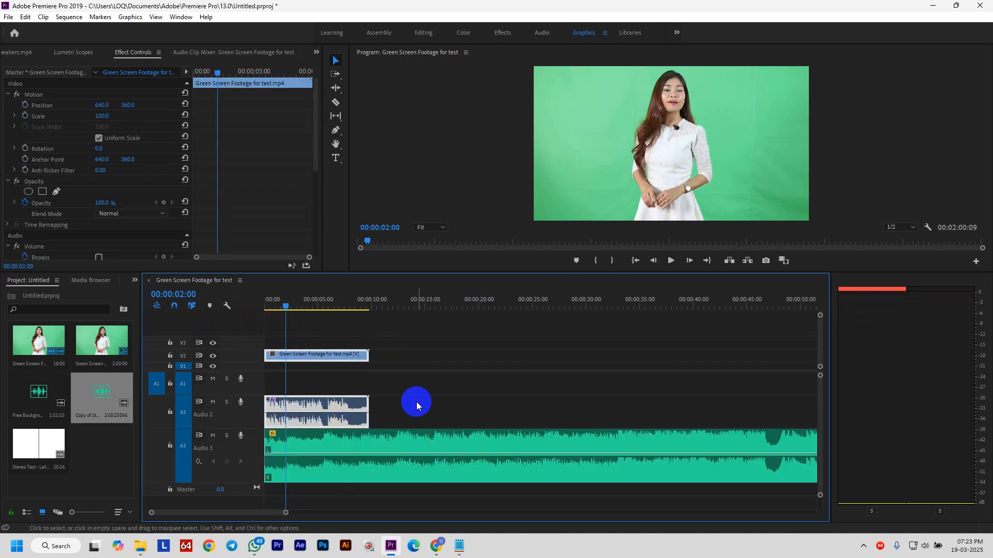
click(213, 402)
key(space)
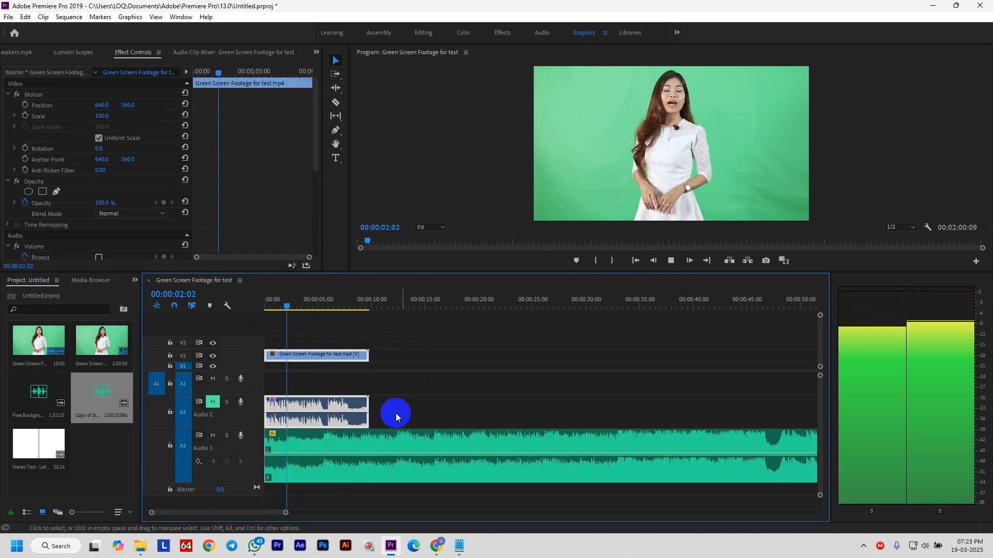
key(space)
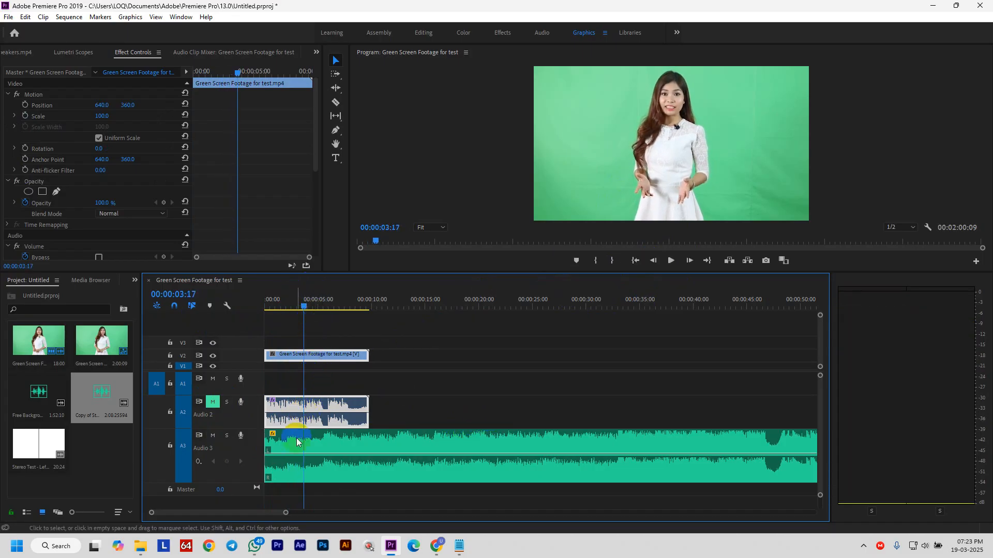
Apply the Exponential Fade audio transition from the Crossfade group to the start of the Audio 3 music clip.
drag(286, 517, 265, 521)
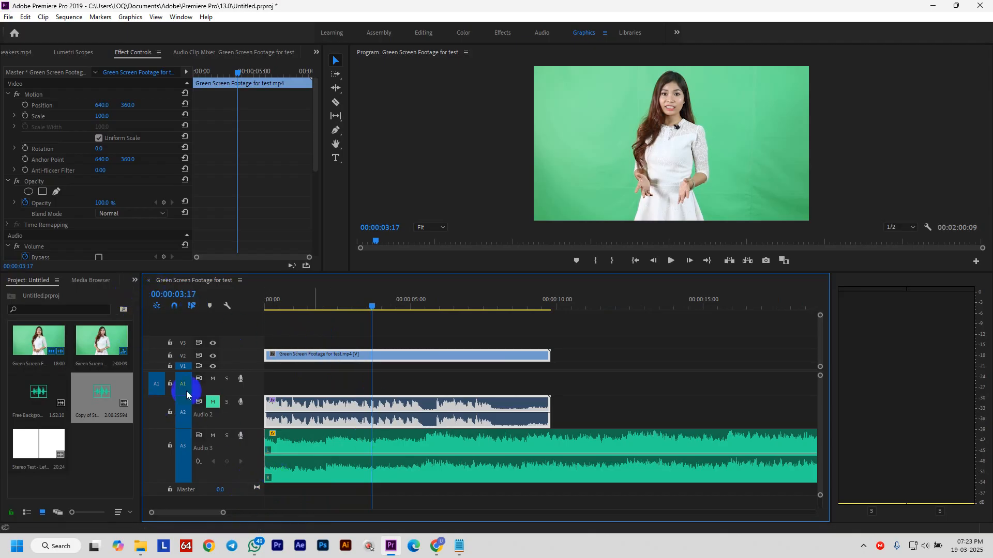
click(134, 280)
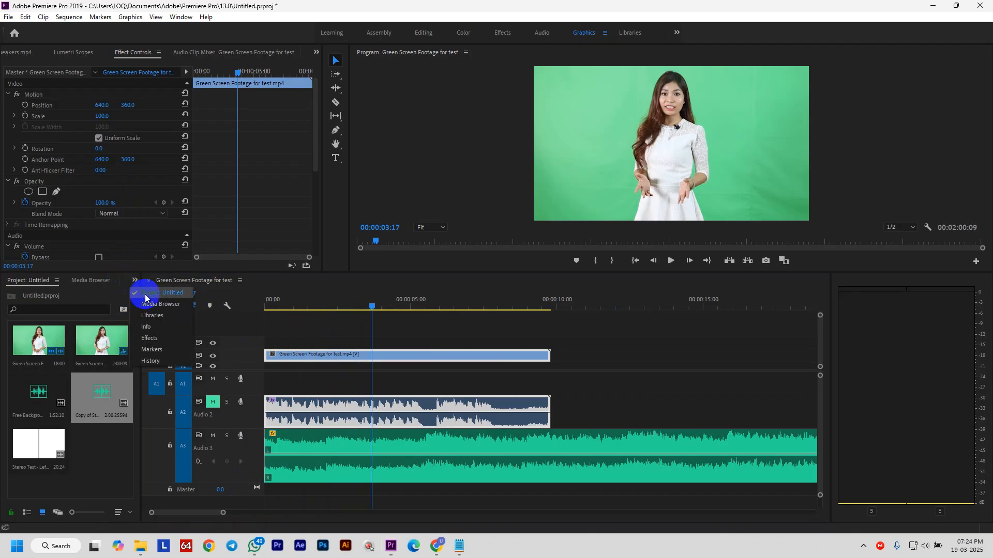
click(152, 338)
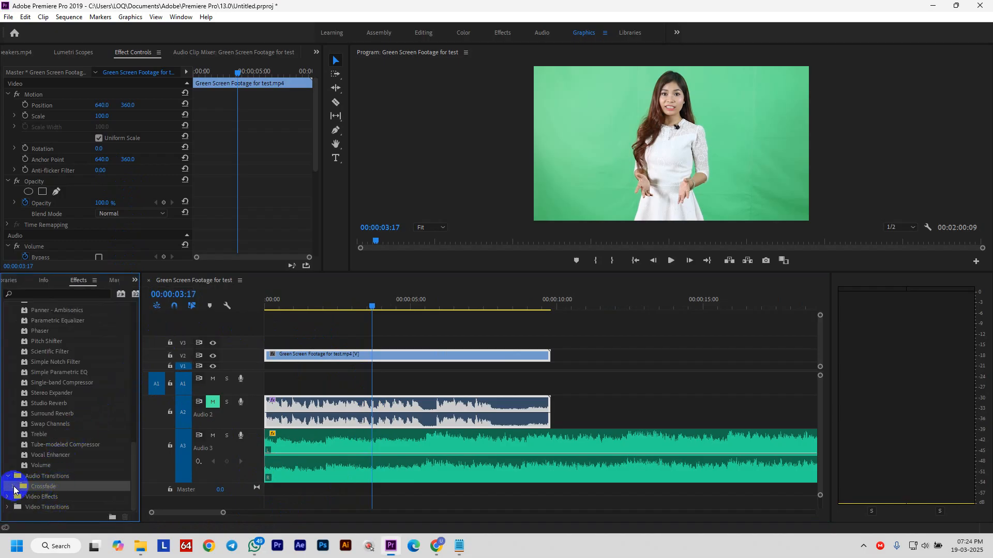
click(14, 487)
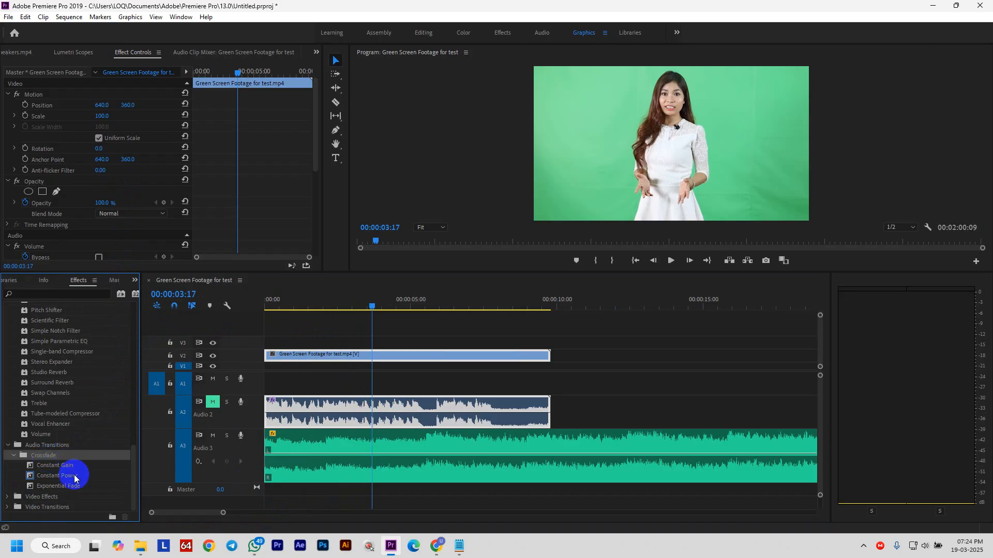
click(65, 488)
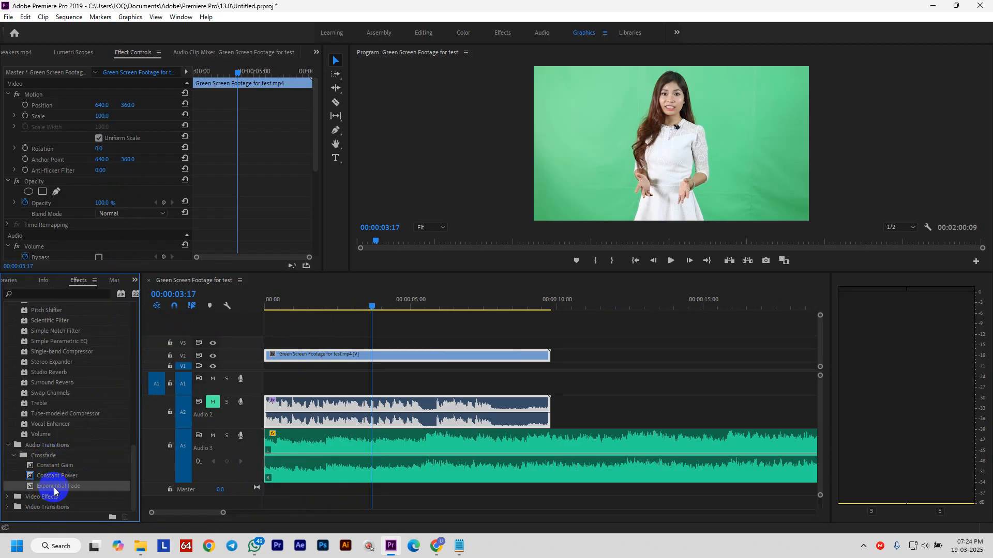
drag(64, 489, 267, 460)
drag(223, 514, 291, 514)
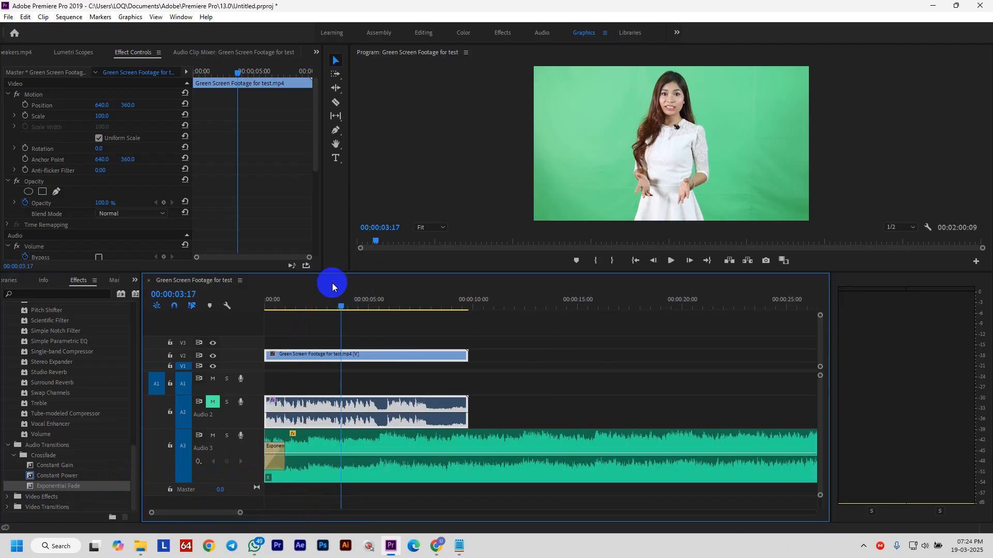
Trim the clips' ends to 00:00:07:19 and delete the remaining part of the music clip after that point.
drag(341, 306, 470, 340)
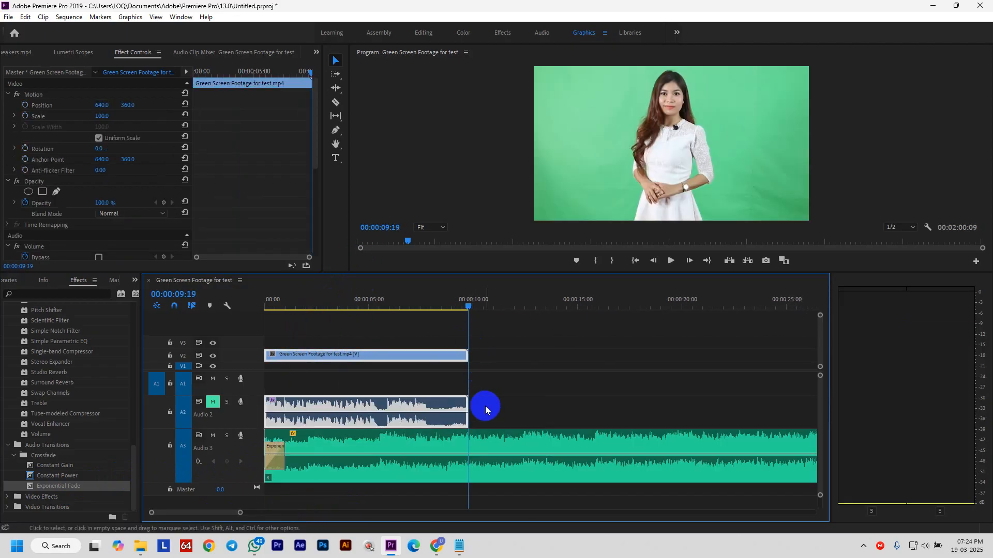
drag(468, 305, 425, 312)
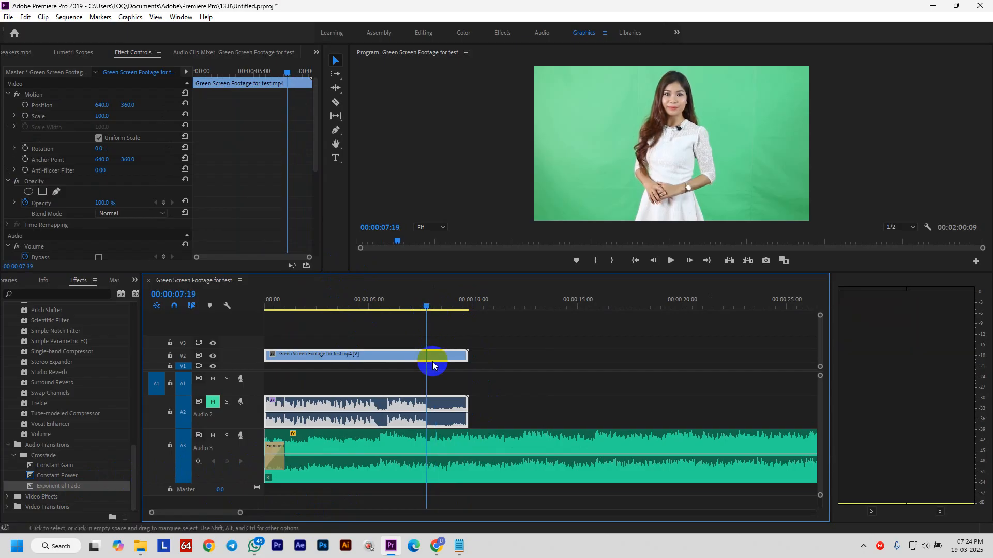
key(w)
click(473, 441)
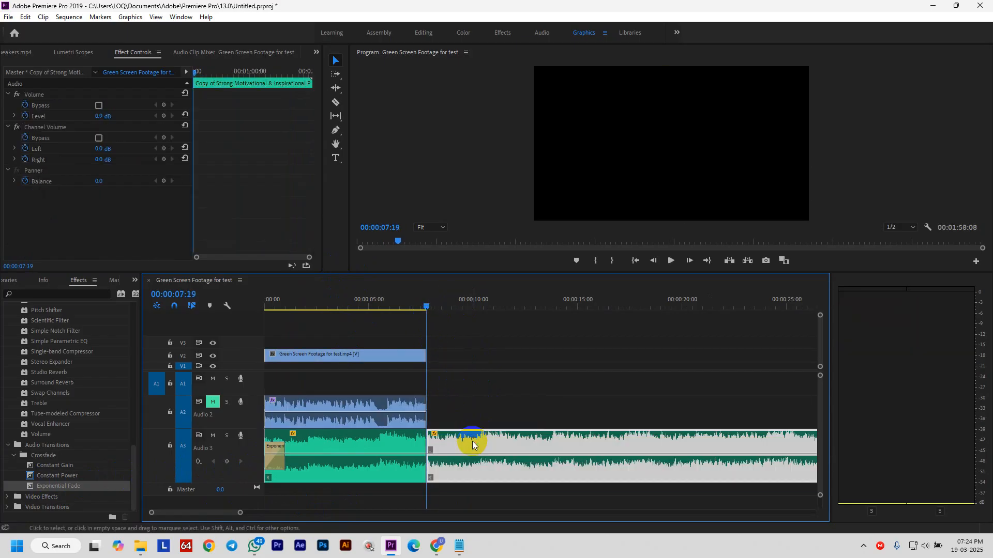
key(Delete)
Play the sequence from its beginning to hear the music's fade-in.
key(space)
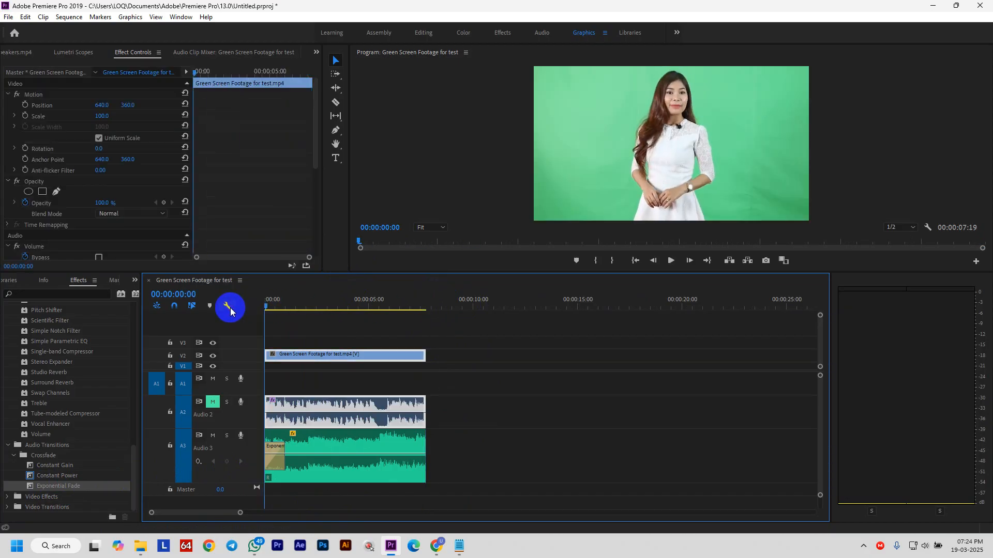
drag(292, 306, 148, 319)
key(space)
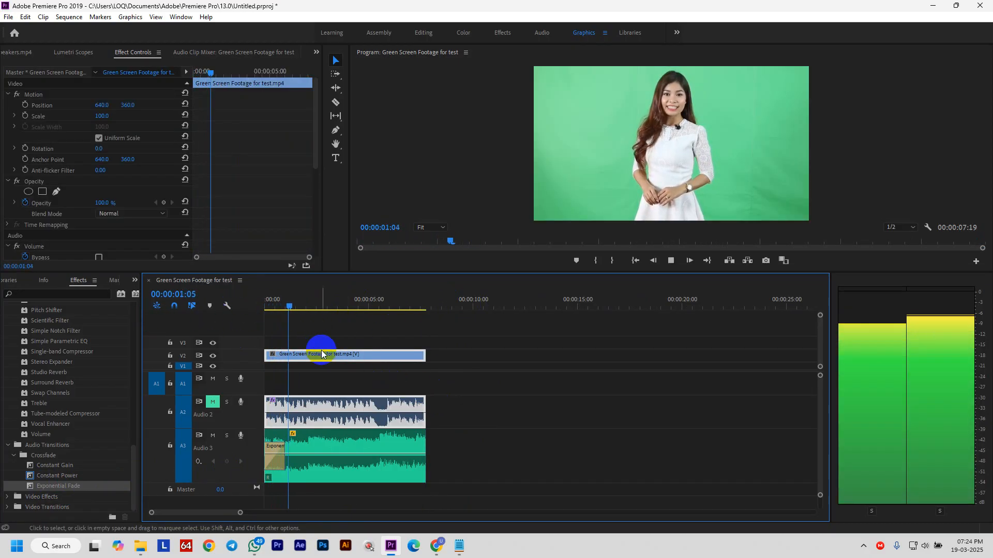
Apply the Exponential Fade transition to the end of the Audio 3 music clip.
drag(299, 309, 425, 329)
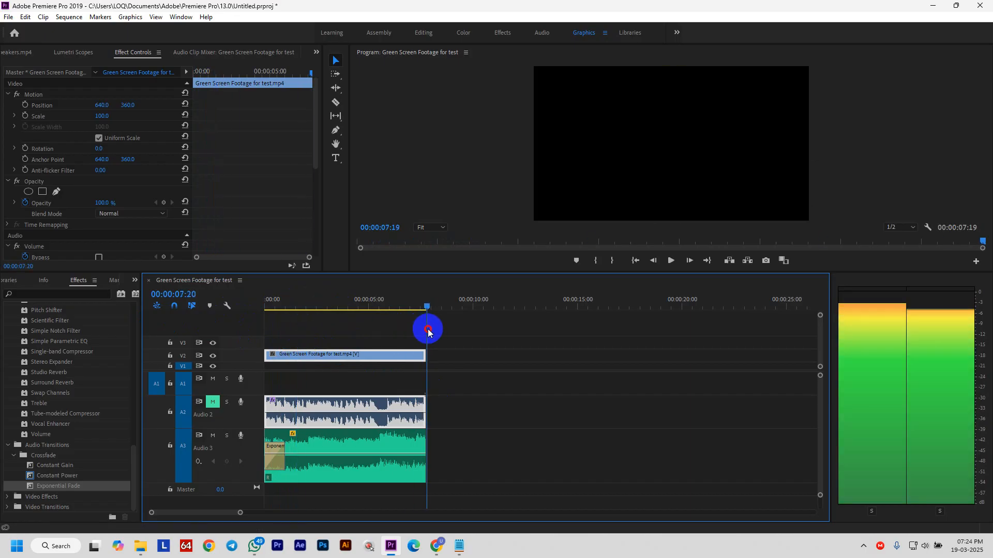
drag(65, 485, 385, 474)
drag(419, 446, 432, 455)
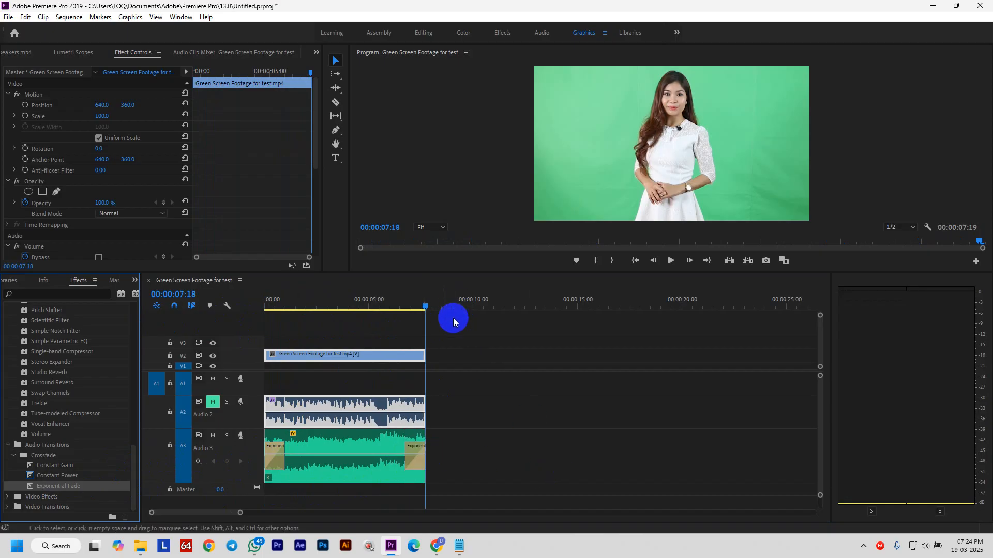
Play the end and the beginning of the sequence to check both music fades.
drag(426, 306, 380, 307)
key(space)
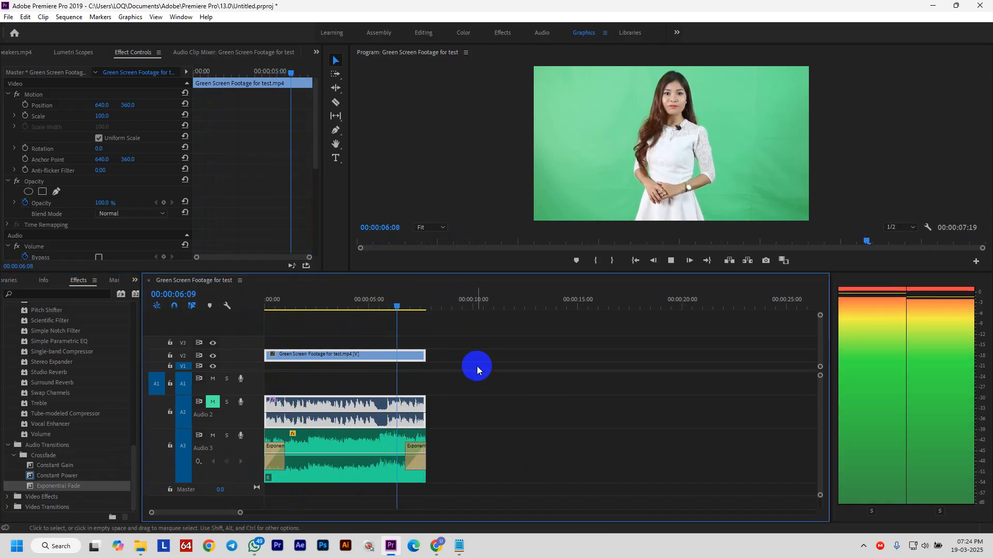
key(space)
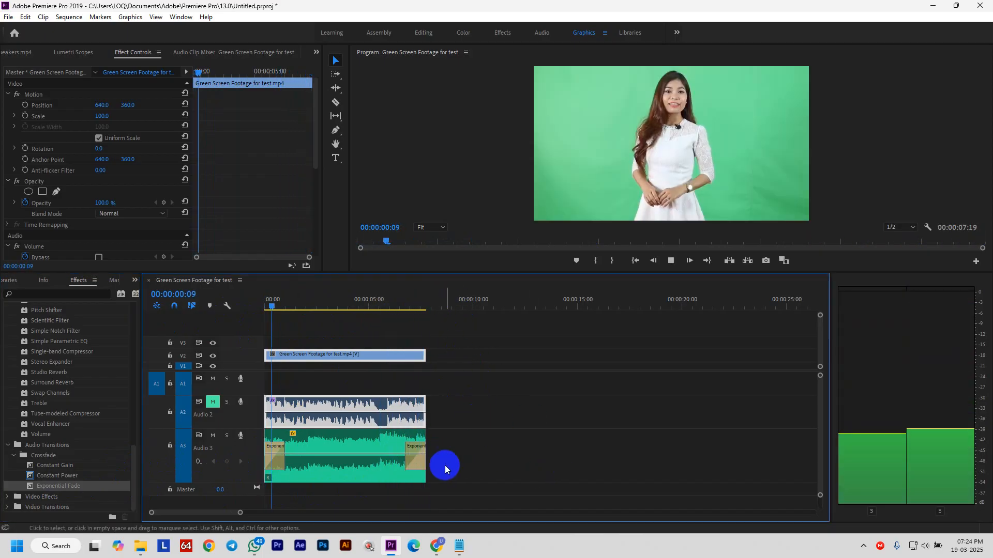
key(space)
click(416, 455)
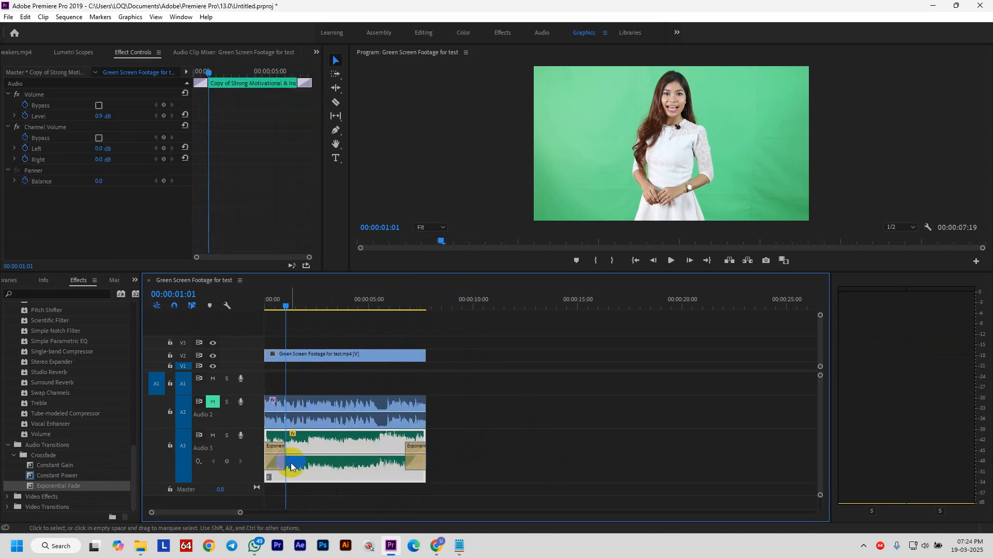
click(507, 435)
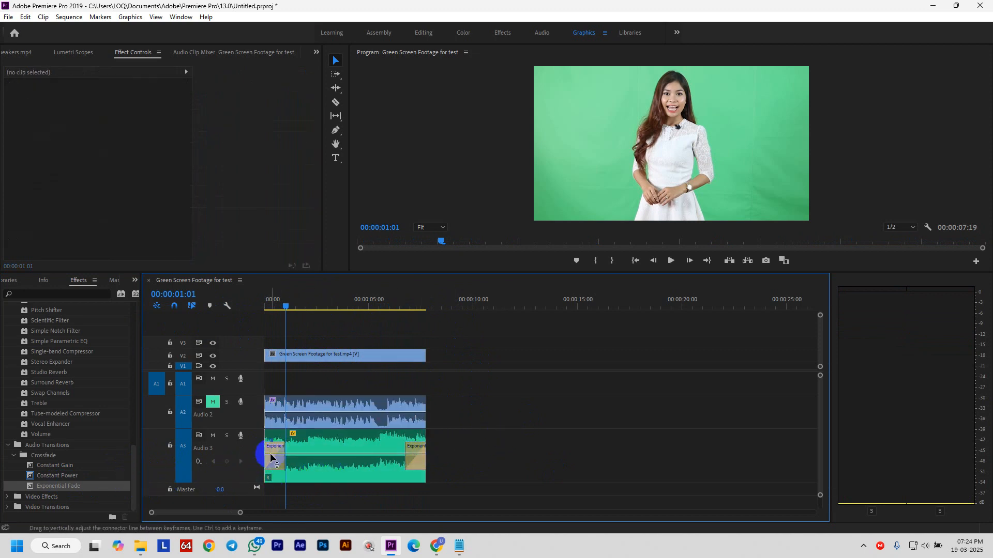
Delete the Exponential Fade transitions from the start and end of the Audio 3 music clip.
click(275, 464)
key(Delete)
click(417, 460)
key(Delete)
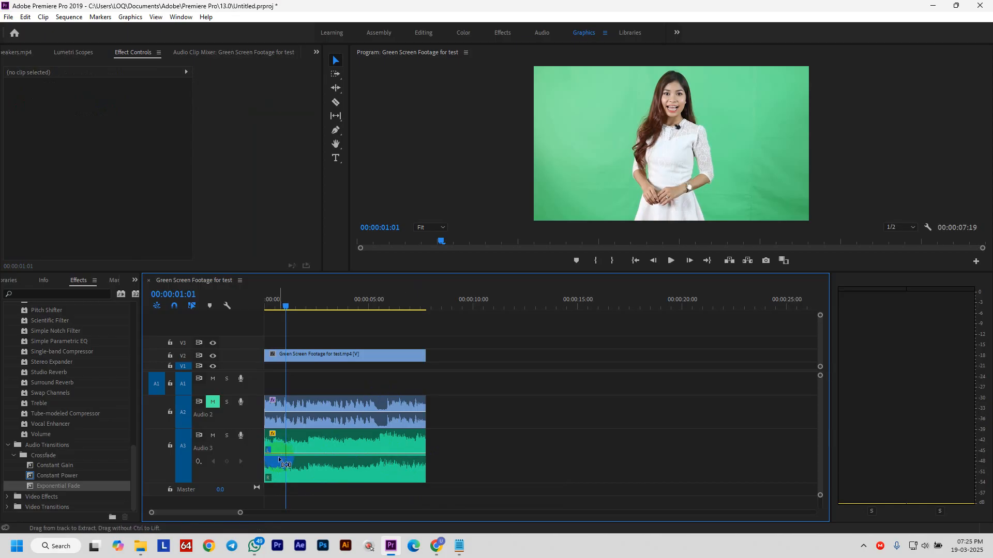
Add two Pen tool volume keyframes at the start of the Audio 3 music clip and lower the first one for a fade-in.
drag(240, 513, 215, 514)
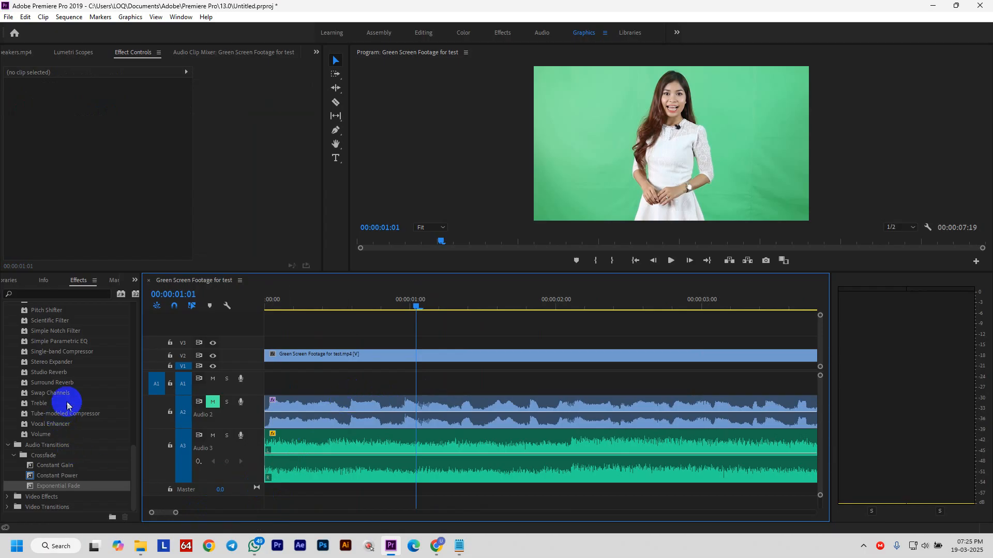
click(280, 470)
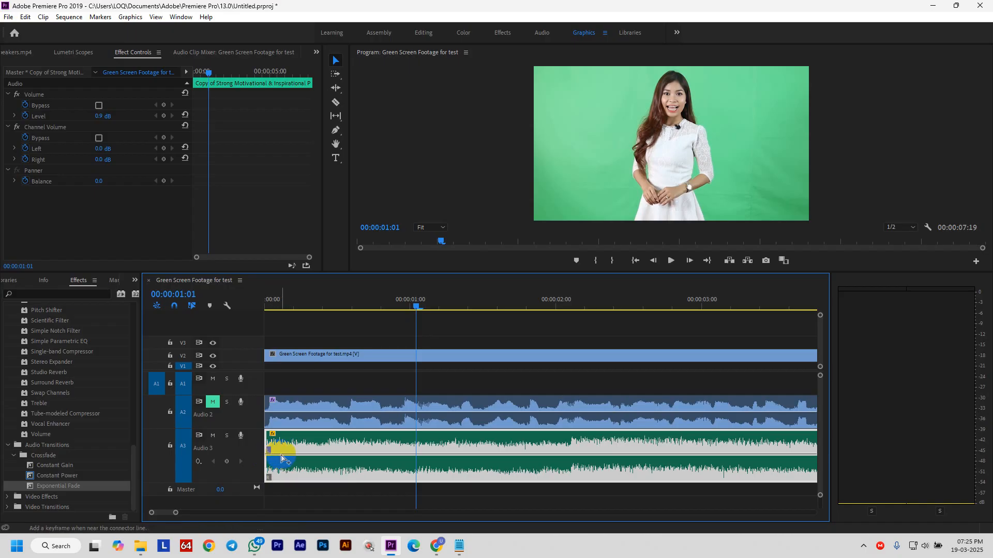
mouse_move(281, 458)
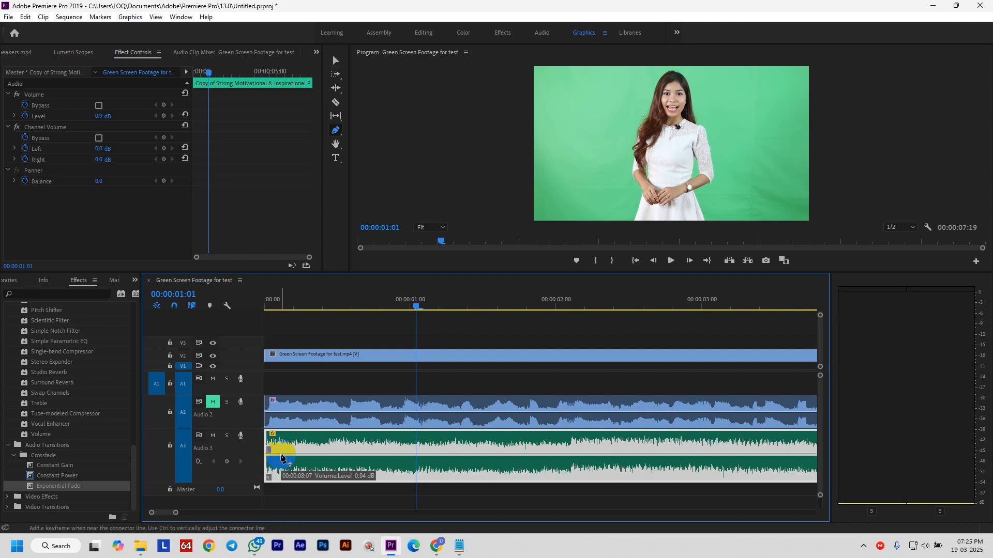
click(282, 455)
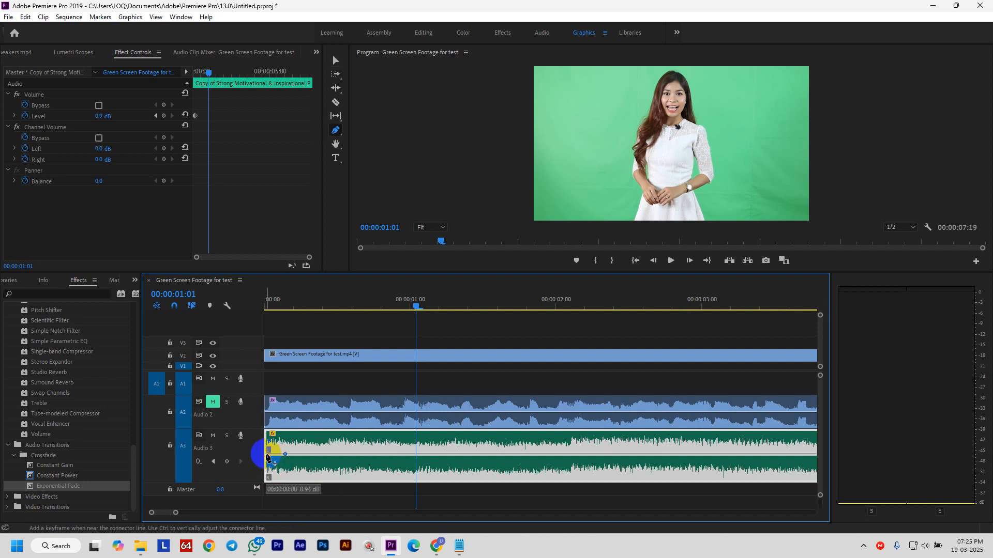
drag(266, 456, 265, 486)
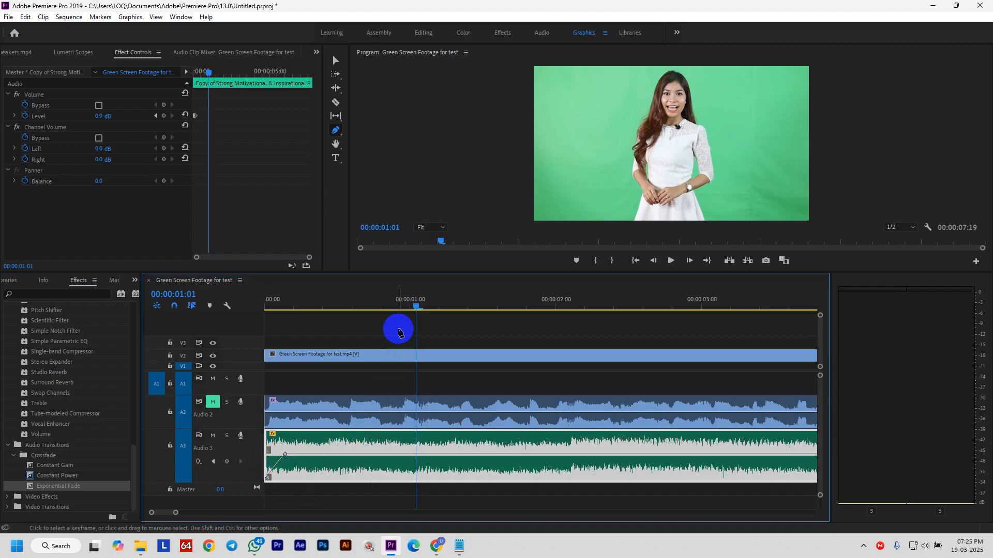
drag(415, 306, 405, 330)
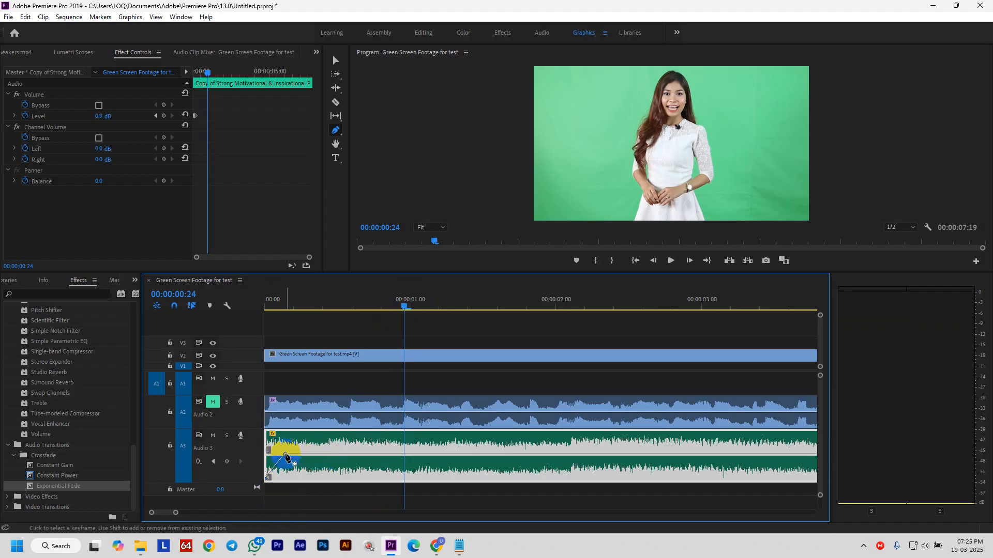
Shift the fade-in's second volume keyframe slightly later and play the sequence from its beginning.
click(285, 454)
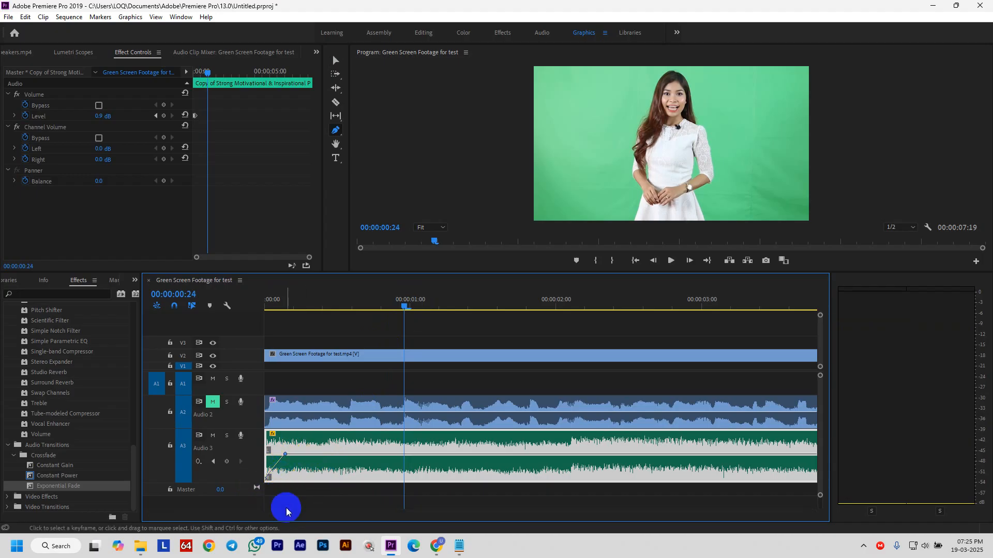
scroll(308, 458, up, 2)
scroll(308, 458, up, 1)
drag(160, 514, 149, 514)
mouse_move(304, 455)
mouse_down()
mouse_move(295, 450)
mouse_move(307, 454)
mouse_up()
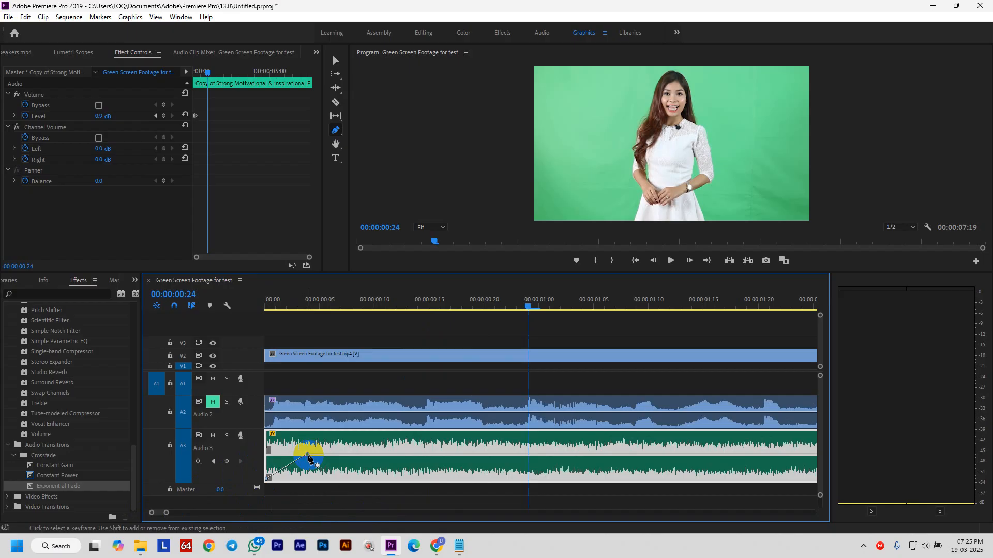
key(Home)
key(space)
key(space)
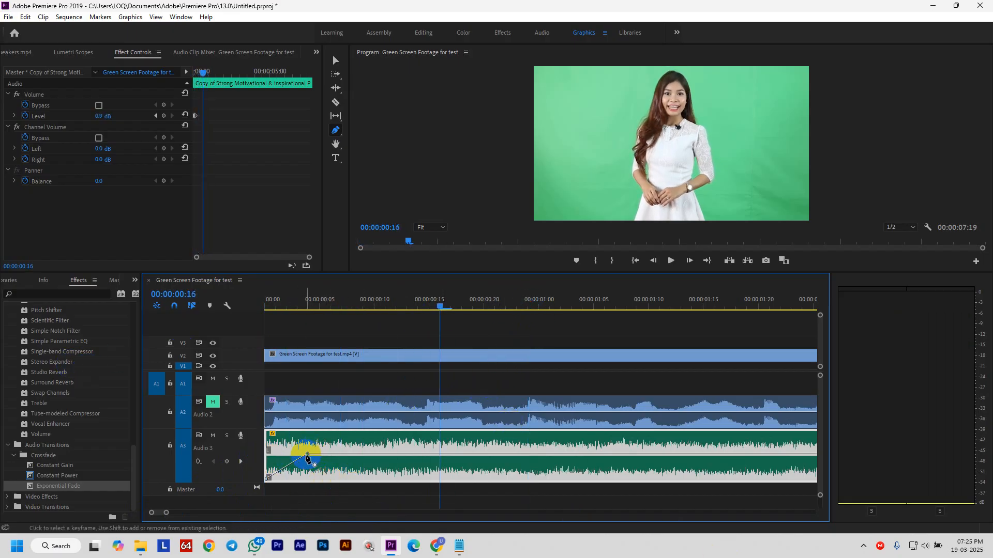
Move the fade-in's second volume keyframe to about 00:00:00:08 and play the start again.
drag(308, 454, 353, 454)
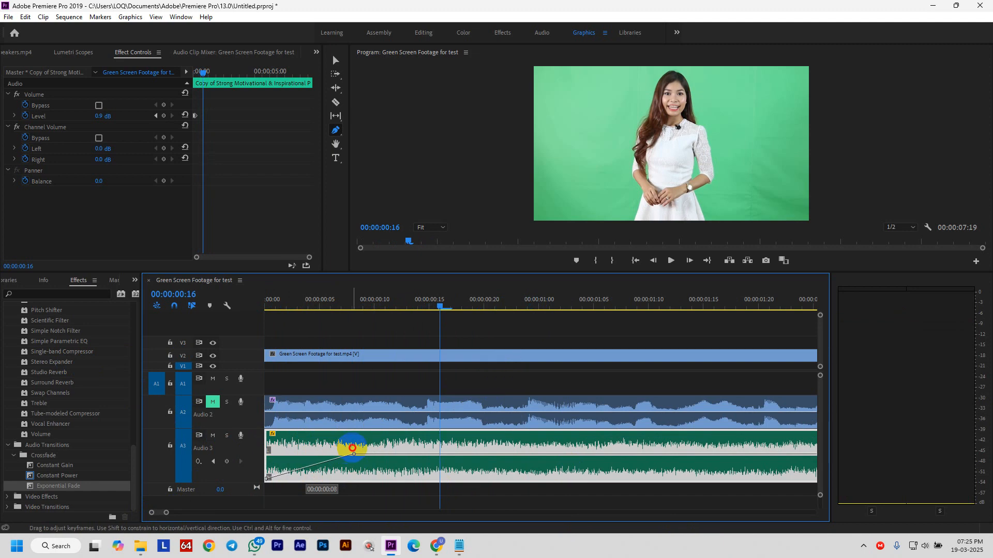
key(space)
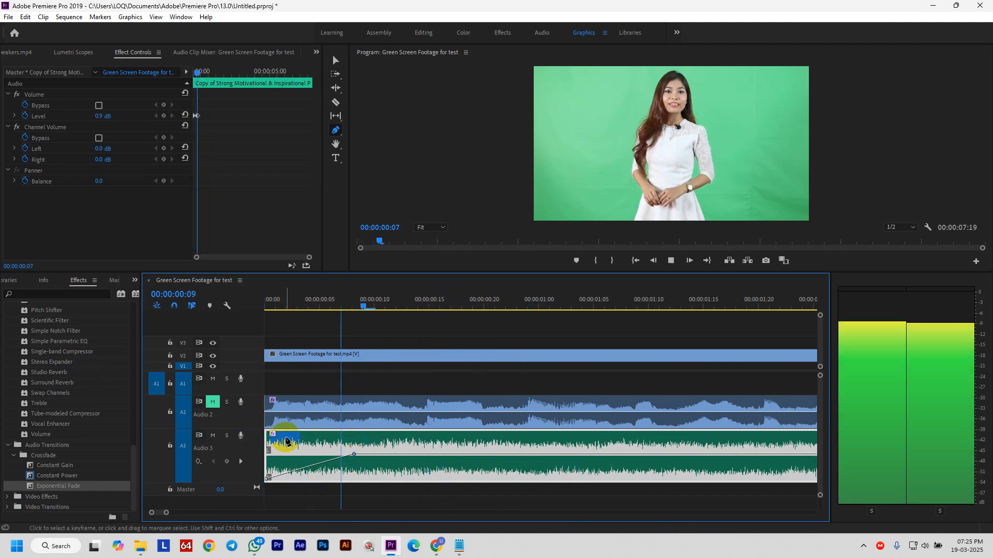
key(space)
Lengthen the fade-in by moving its second keyframe to shortly before the one-second mark, and play from the beginning.
click(266, 480)
drag(166, 512, 259, 510)
drag(279, 456, 298, 454)
key(Home)
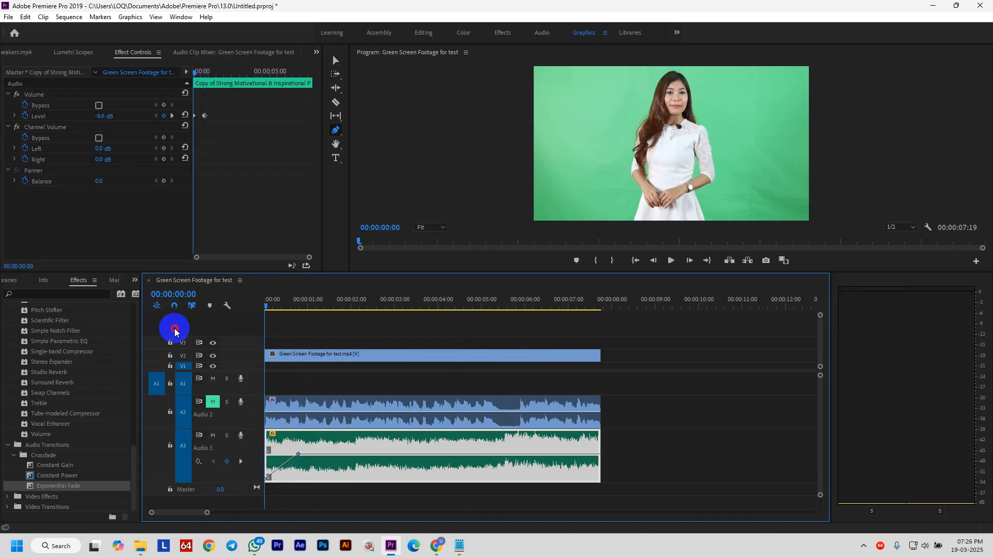
key(space)
key(space)
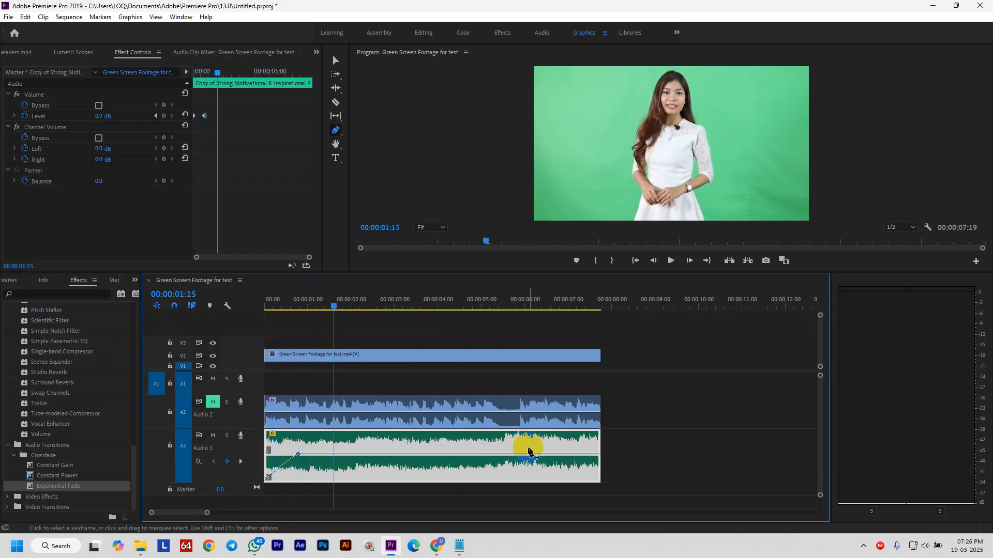
Add volume keyframes just before 00:00:07:00 and at the music clip's end, and lower the last one for a fade-out.
click(564, 455)
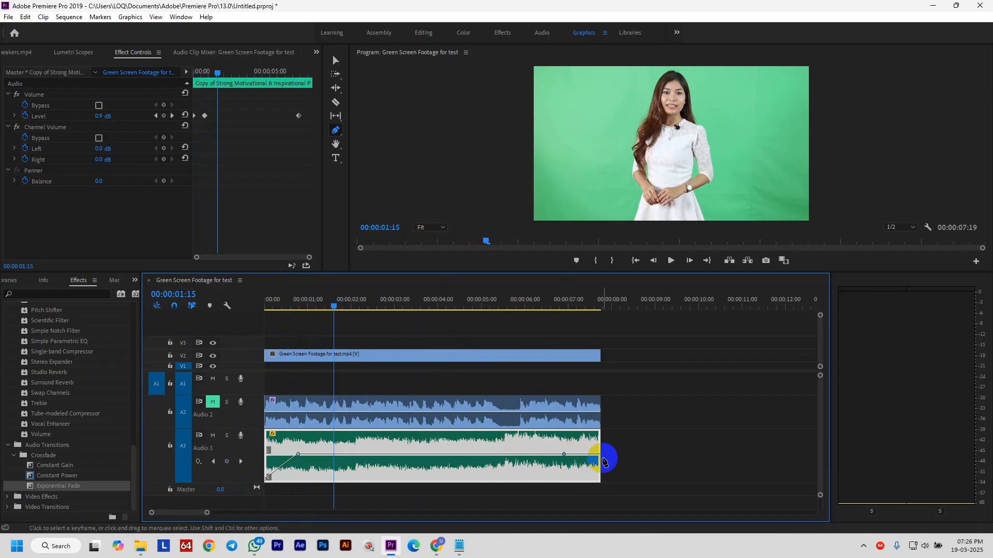
click(601, 455)
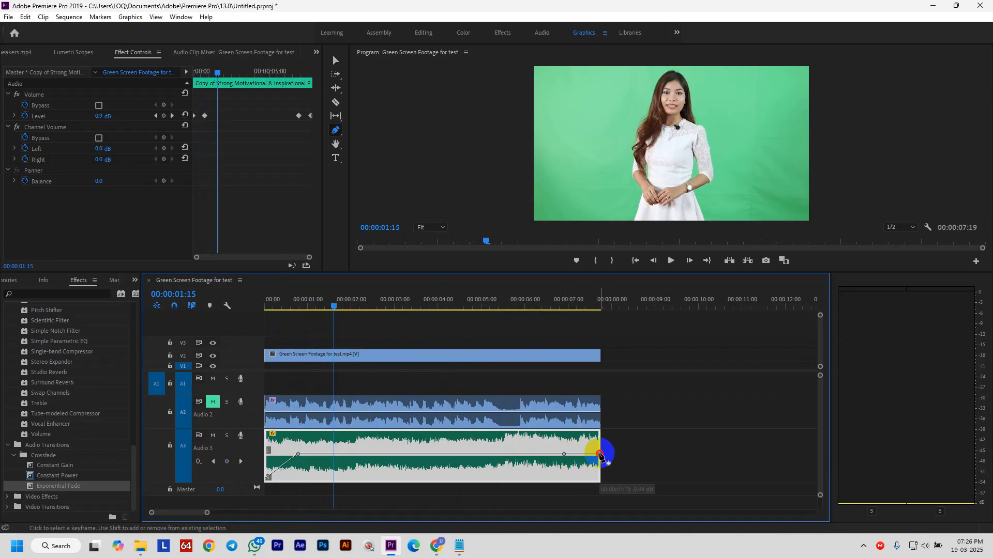
drag(601, 455, 603, 494)
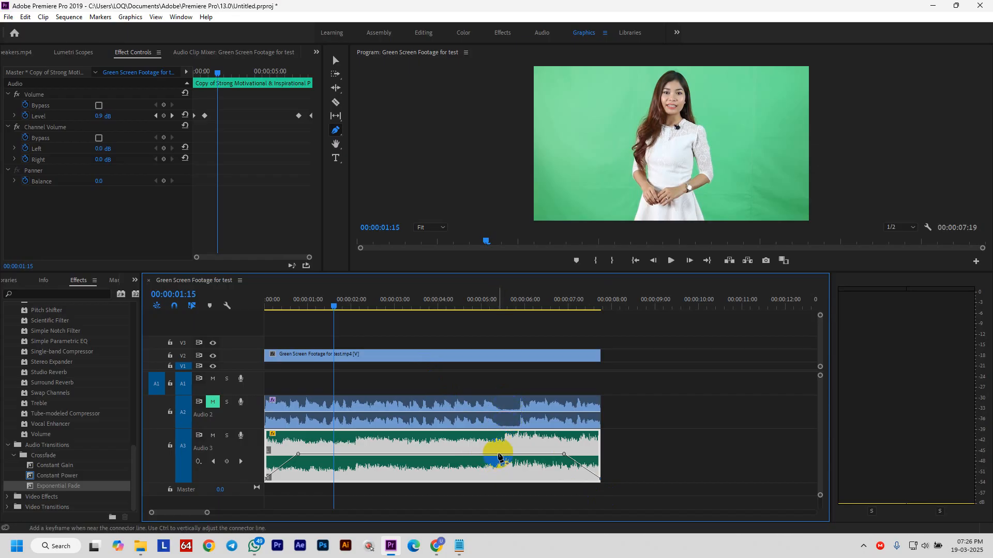
Add three volume keyframes around 00:00:05:15 on the music clip and raise the middle one to about 5.9 dB.
click(498, 455)
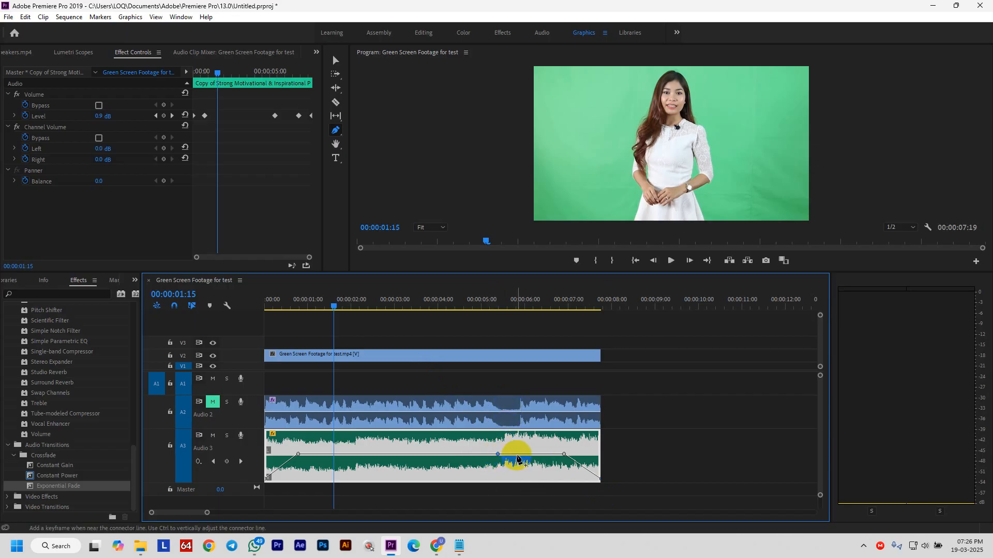
click(520, 455)
click(509, 455)
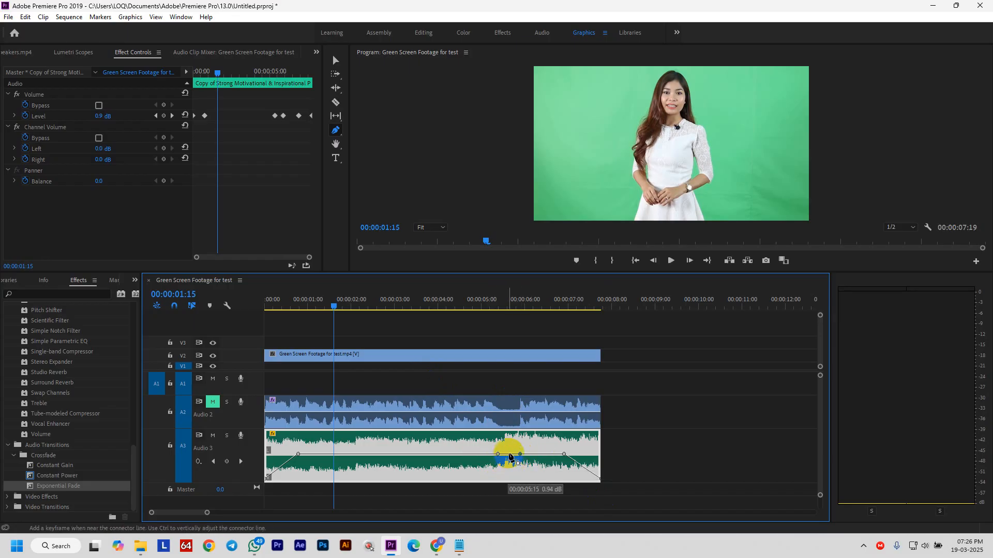
drag(509, 454, 509, 450)
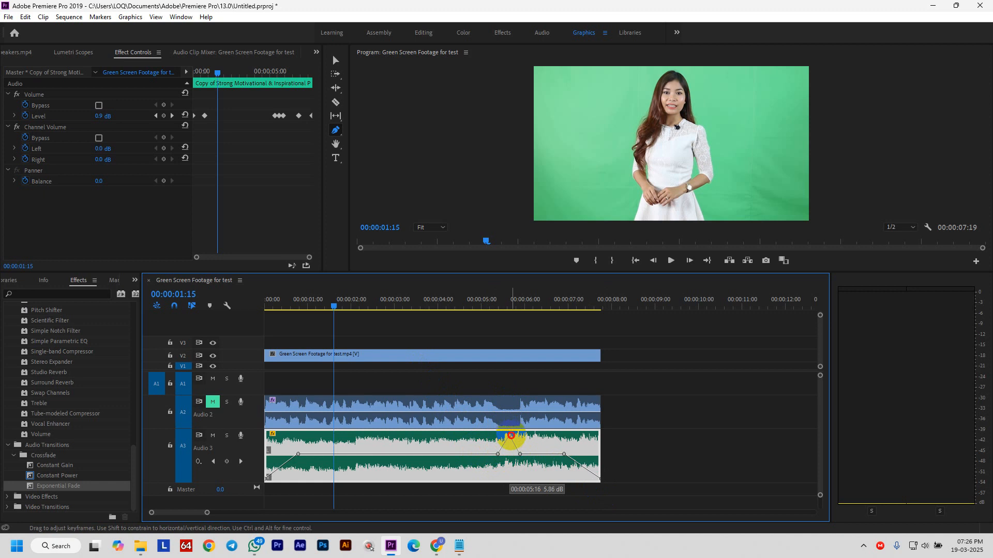
drag(511, 436, 509, 436)
Play the sequence from about 00:00:05:00 to its end to hear the volume peak and fade-out, and return the playhead to 00:00:05:09.
drag(335, 307, 483, 343)
key(space)
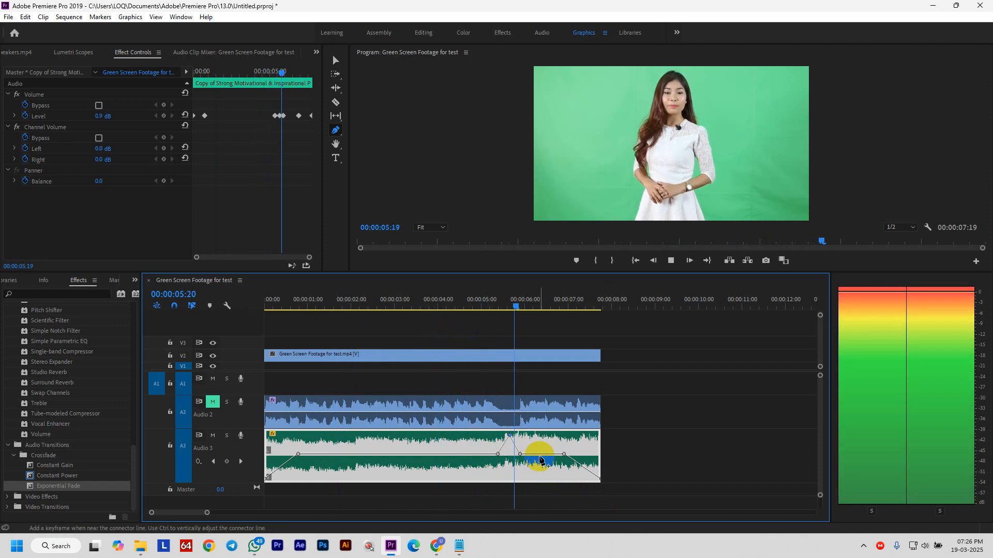
key(space)
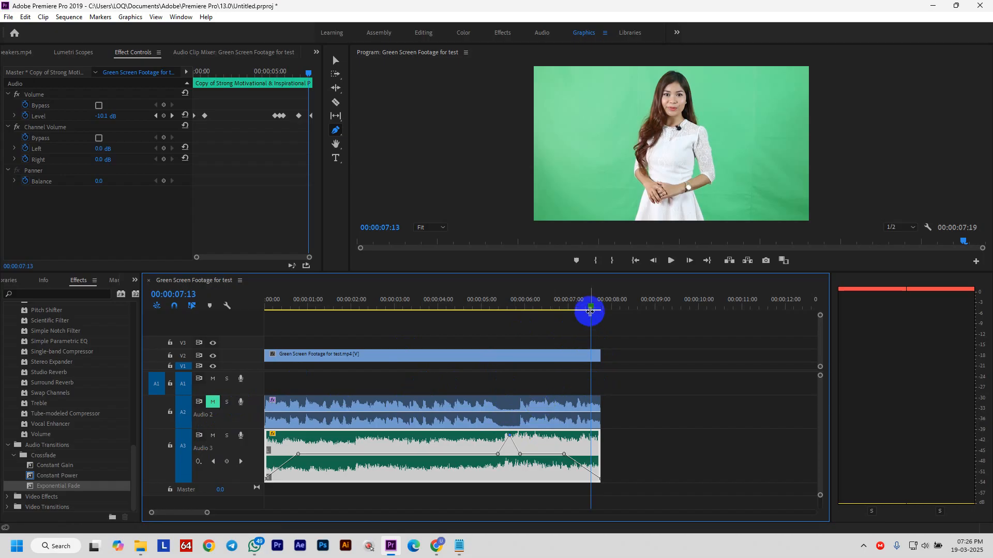
drag(594, 308, 497, 315)
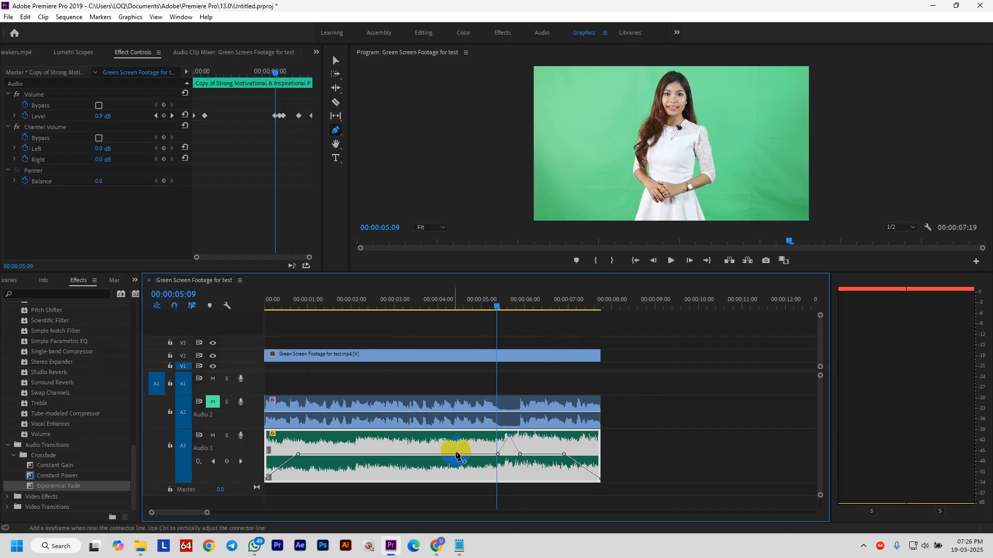
Return to the Selection tool and clear the clip selection in the sequence.
drag(517, 441, 514, 441)
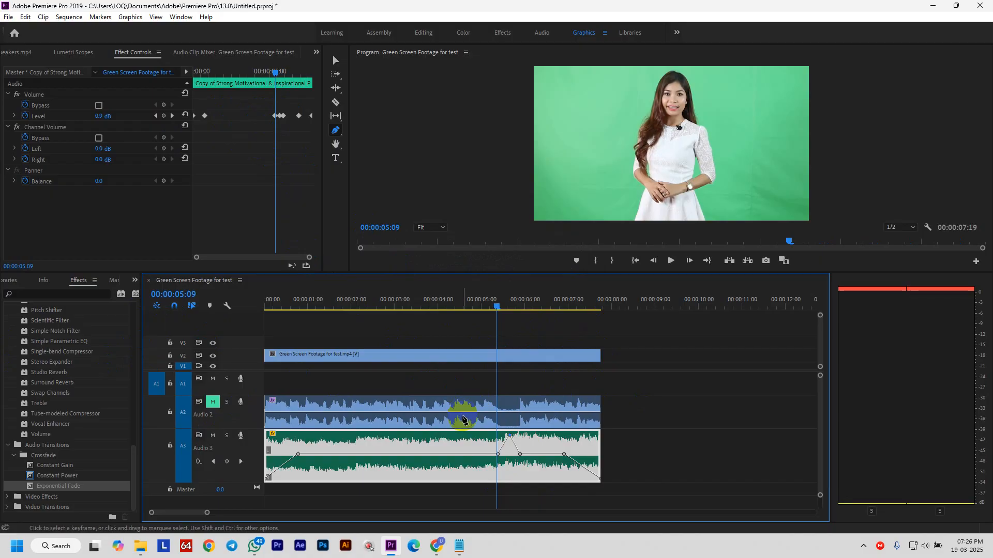
key(v)
click(628, 437)
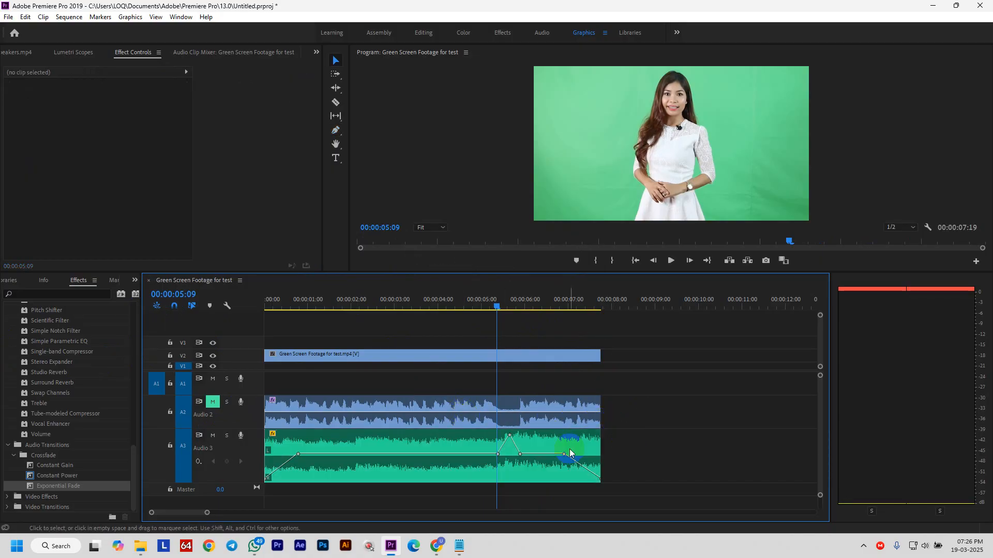
click(543, 427)
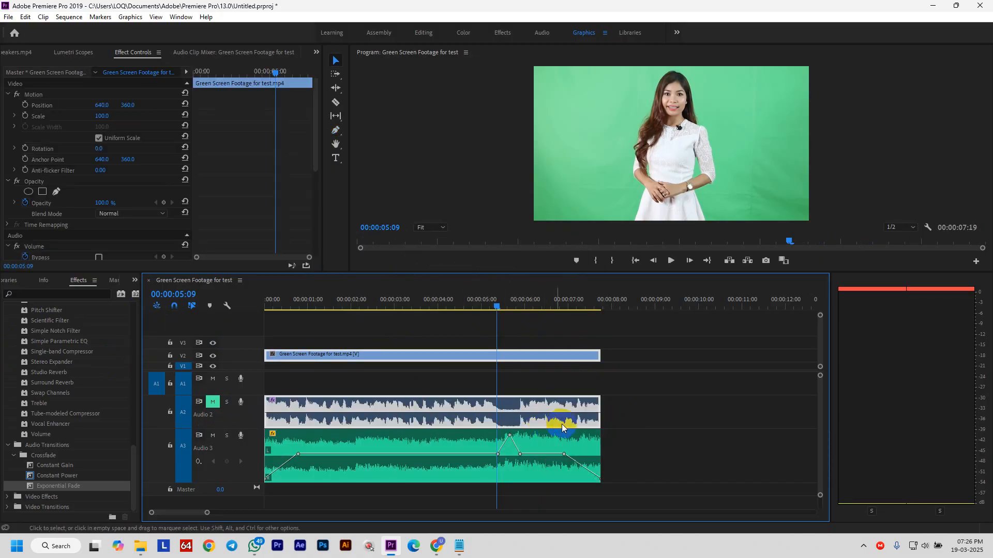
click(621, 435)
Switch to Chrome and open the Pixabay road, movement, sunset video page in a new tab.
mouse_move(442, 540)
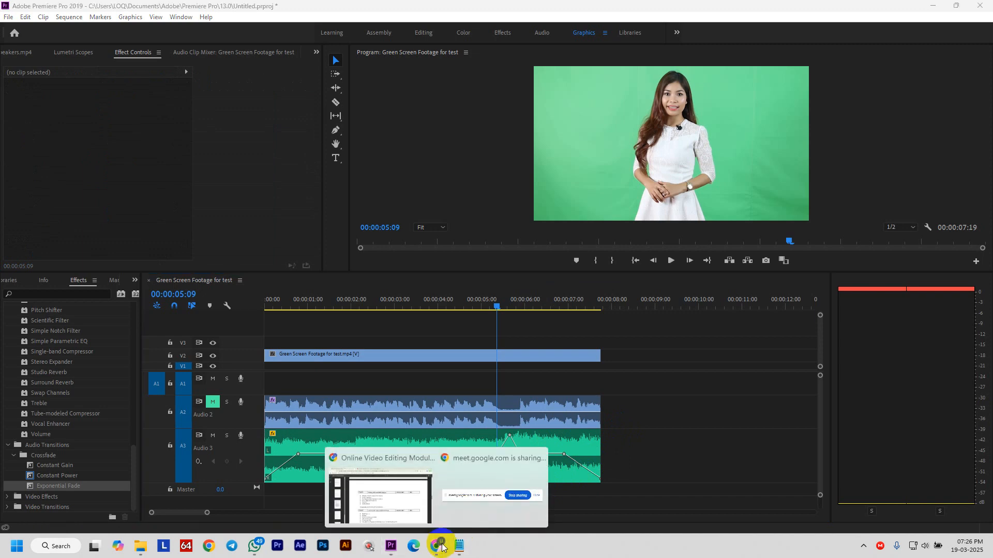
click(405, 505)
click(462, 4)
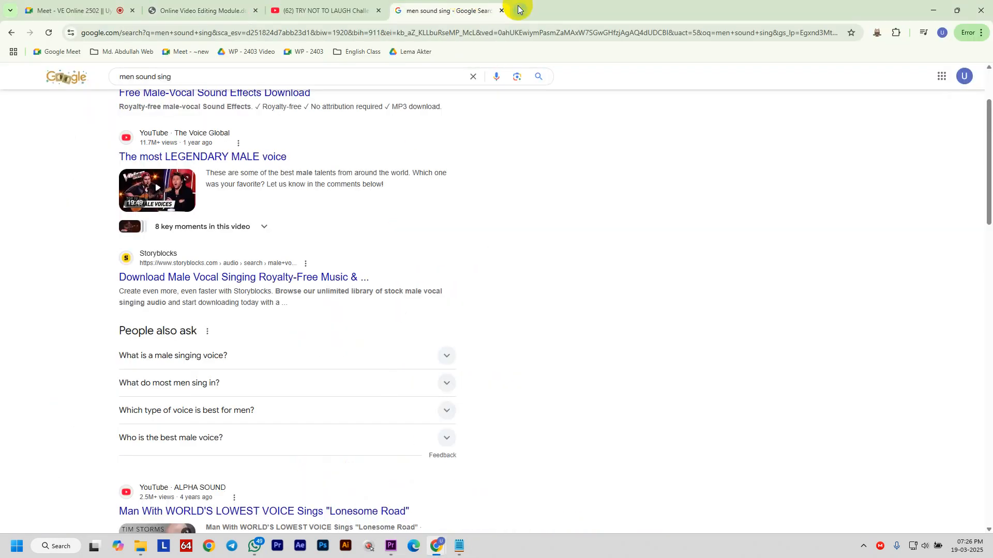
click(519, 11)
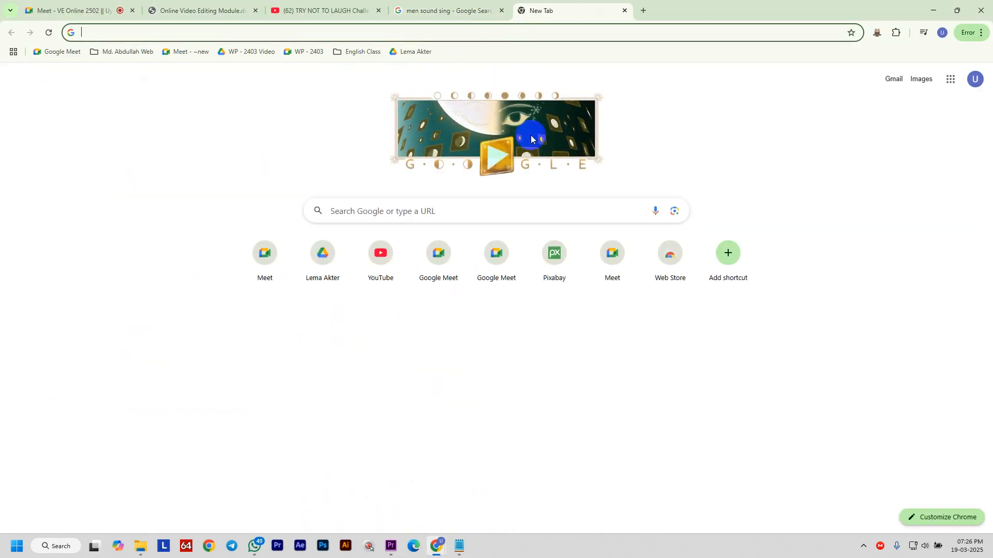
text(https://pixabay.com/videos/road-movement-sunset-sun-moscow-84970/)
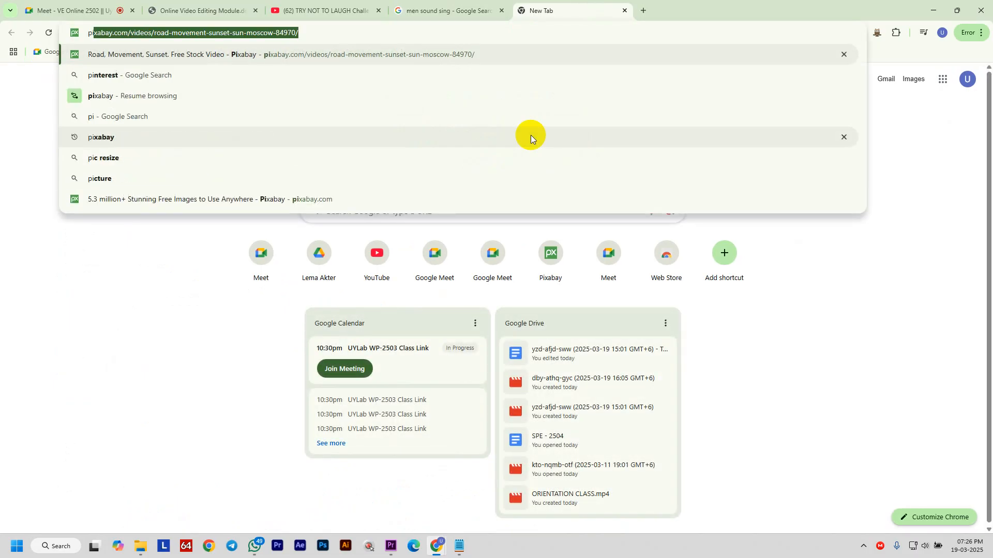
key(Return)
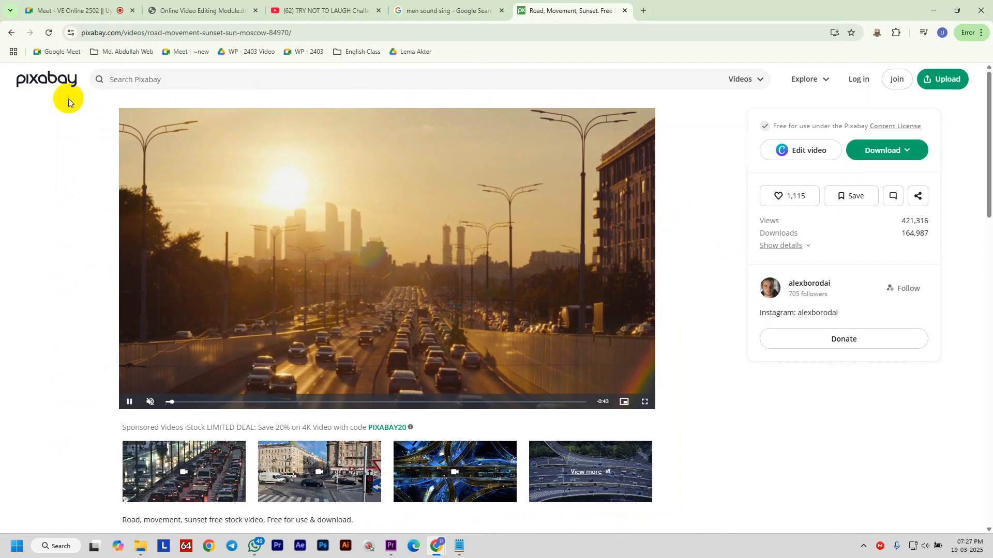
Open Pixabay's Sound Effects section and search it using the suggested "funny" term with emojis.
click(66, 80)
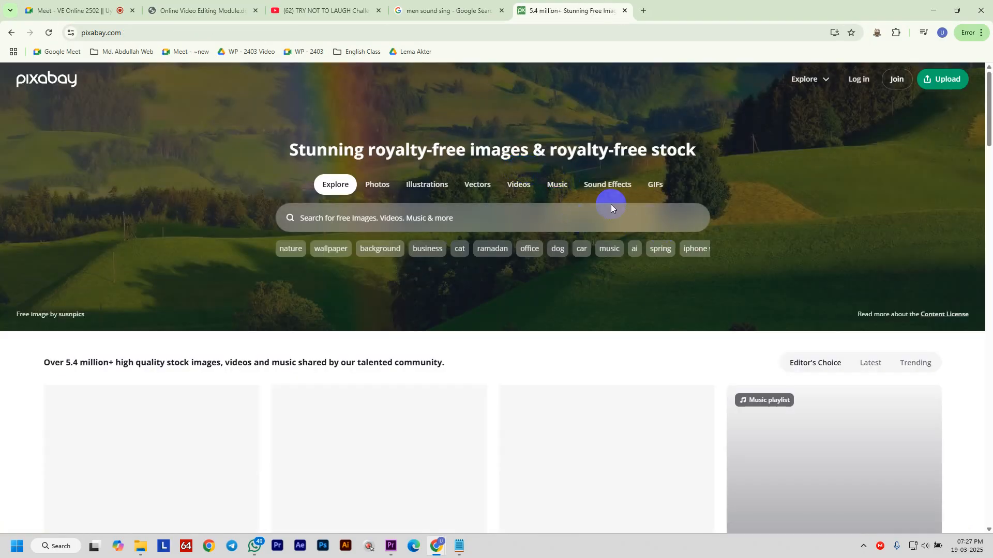
click(606, 186)
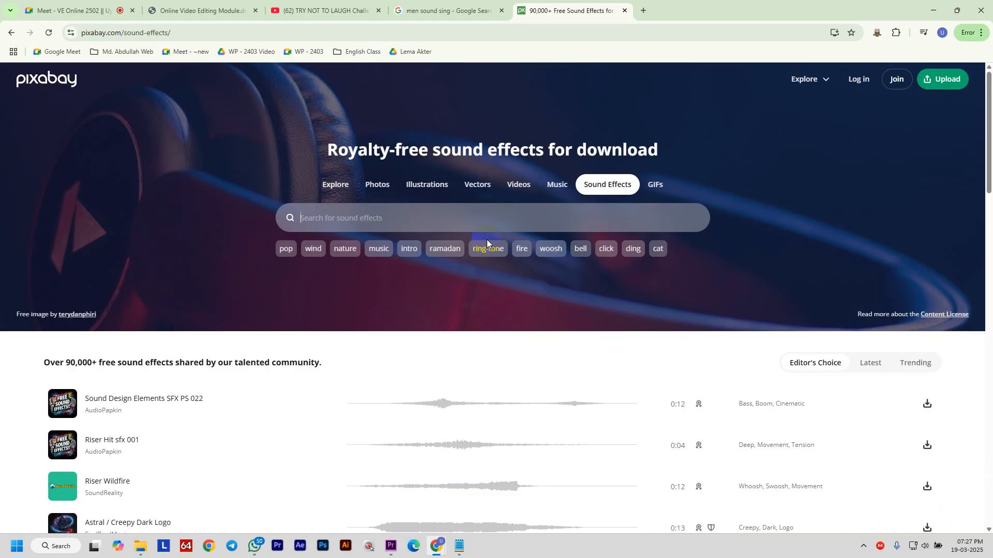
text(funny)
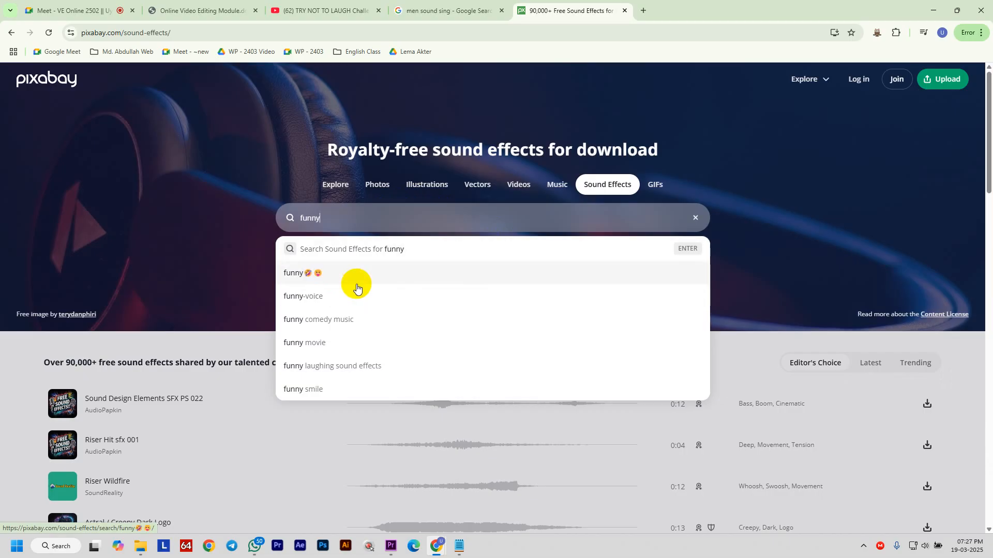
click(311, 272)
scroll(259, 338, down, 3)
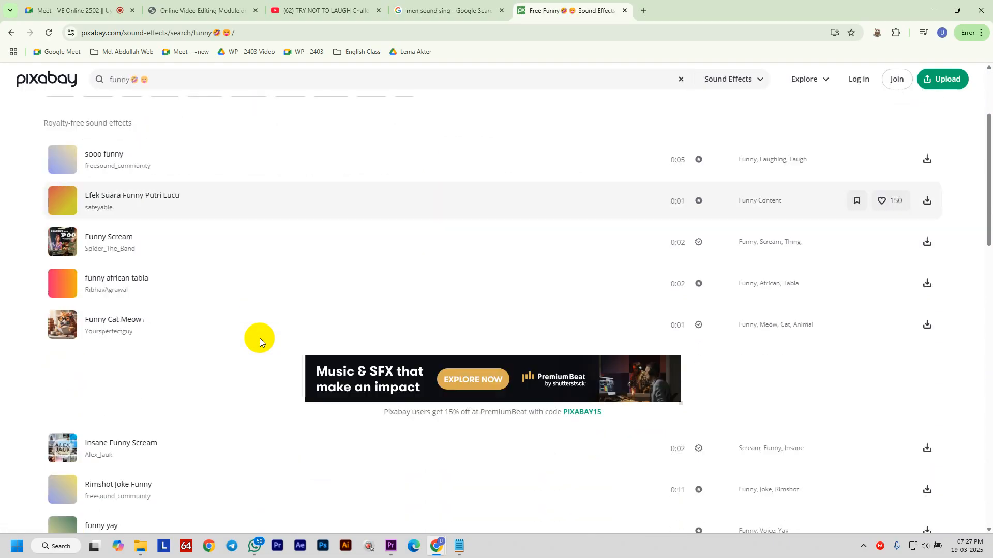
Preview the first two funny sound effects in the results, sooo funny and Efek Suara Funny Putri Lucu.
scroll(133, 219, up, 3)
click(62, 318)
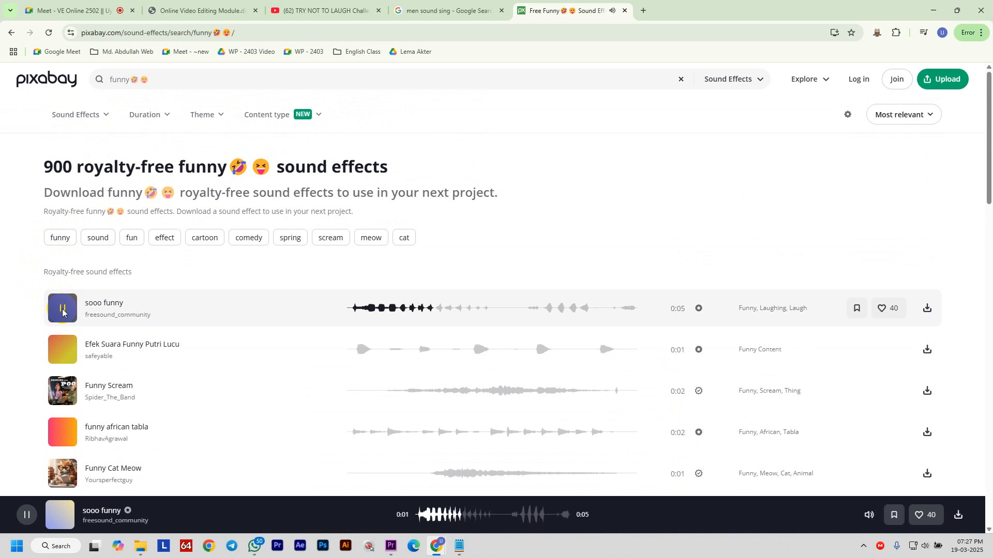
click(63, 351)
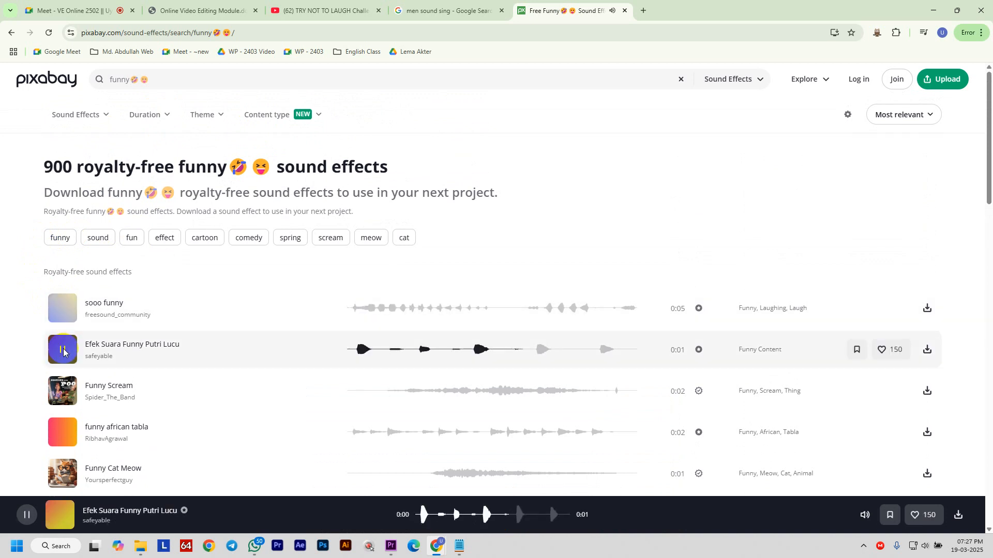
Preview and download the Funny Scream sound effect, and add it to the Premiere Pro sequence on Audio 2 beyond the footage's end.
click(61, 394)
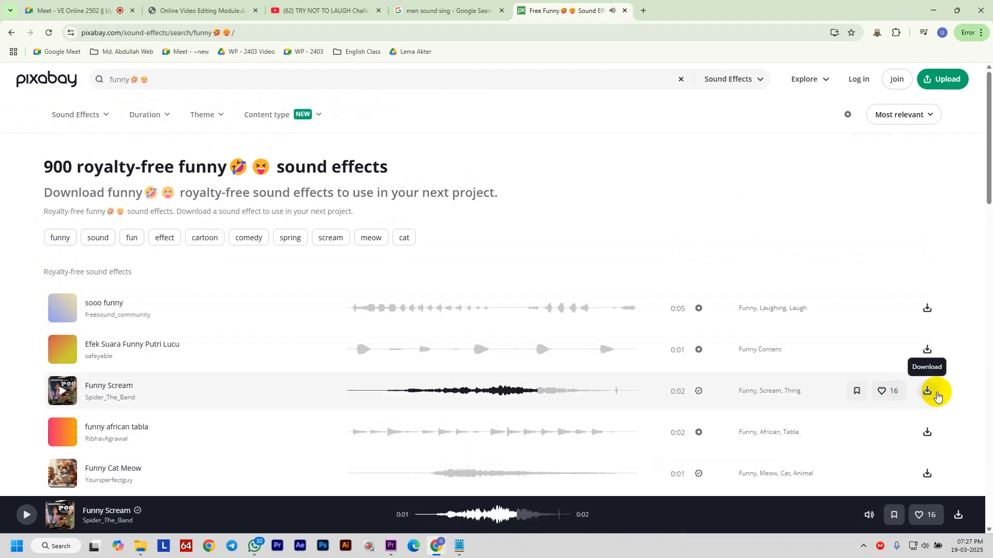
click(937, 396)
drag(820, 65, 692, 412)
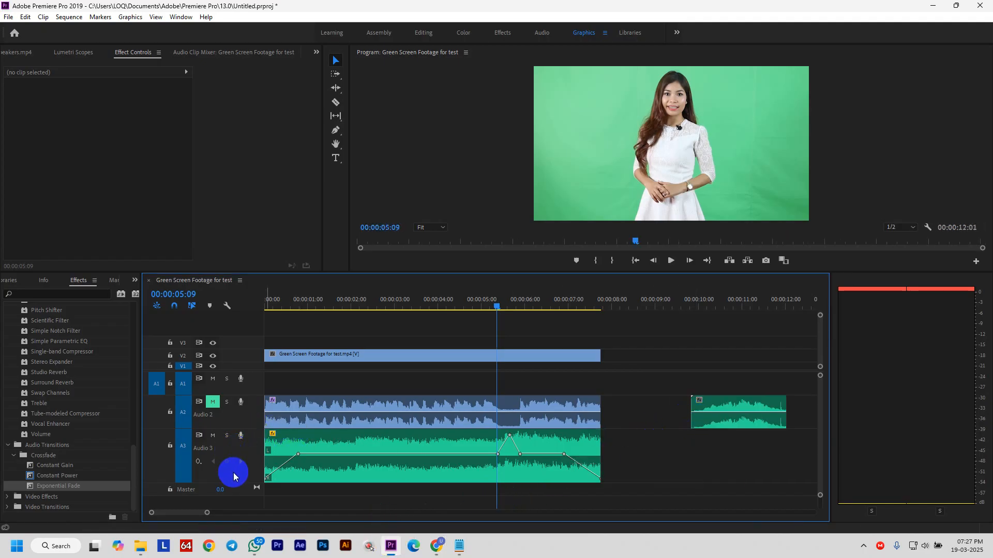
Mute Audio 3, unmute Audio 2, and play the voice clip from 00:00:05:09 to 00:00:05:24.
click(212, 439)
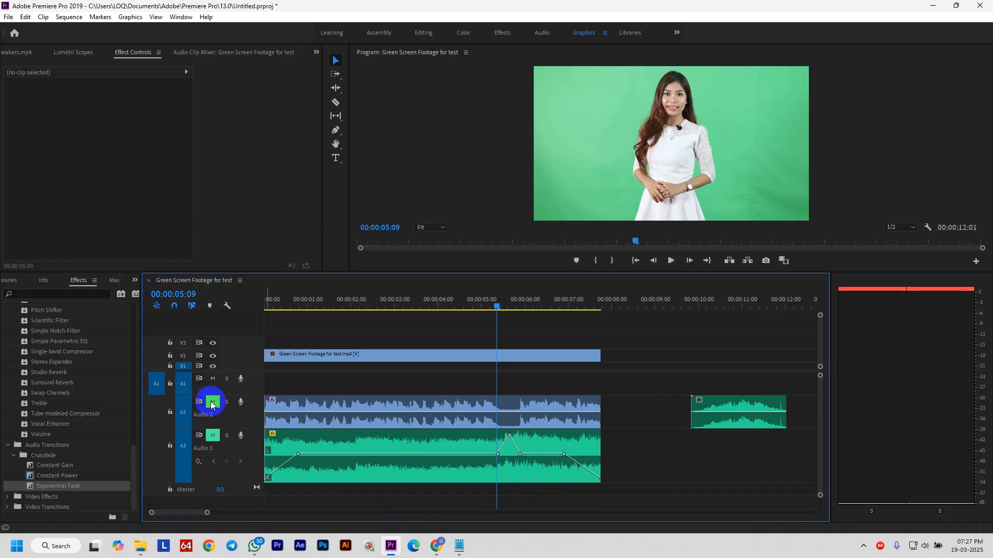
click(212, 402)
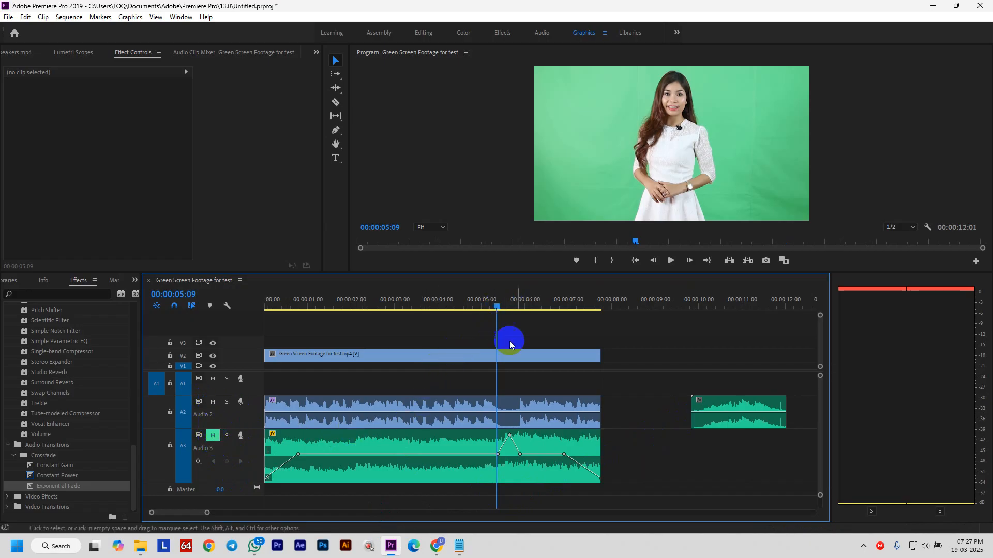
key(space)
key(space)
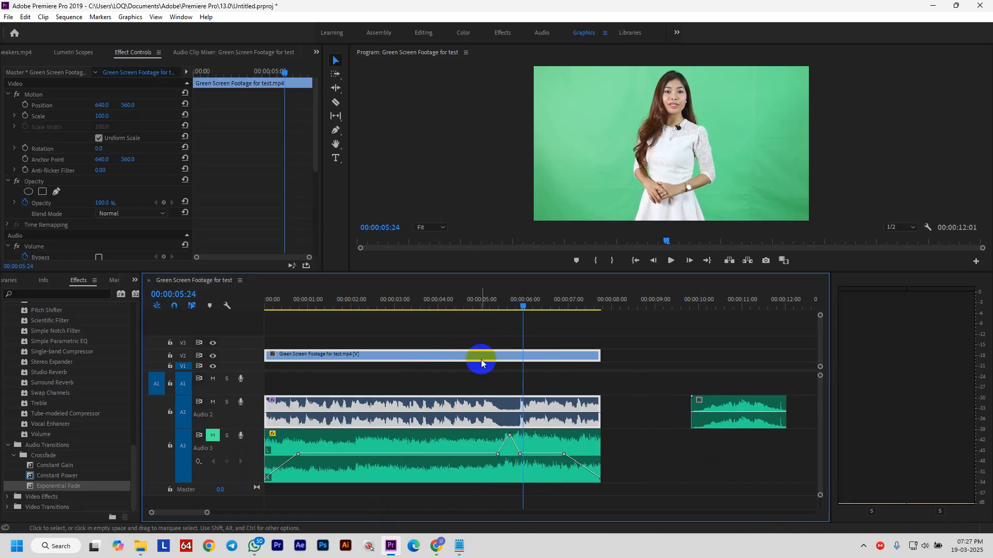
Move the funny-scream clip off Audio 2 onto a new Audio 4 track, under the pause in the voice clip.
click(750, 420)
drag(739, 414, 699, 464)
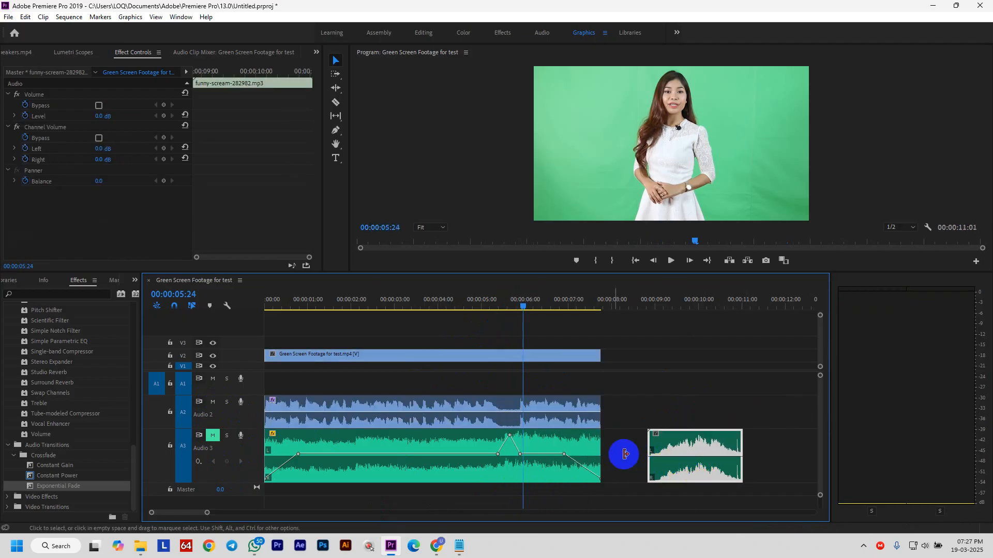
double_click(231, 462)
click(689, 441)
drag(689, 440, 512, 460)
drag(693, 447, 508, 459)
Shift the funny-scream clip slightly later on Audio 4 and play the sequence to 00:00:06:06 to check its timing.
drag(532, 302, 494, 312)
mouse_move(514, 463)
mouse_down()
mouse_move(543, 460)
mouse_move(523, 458)
mouse_up()
key(space)
key(space)
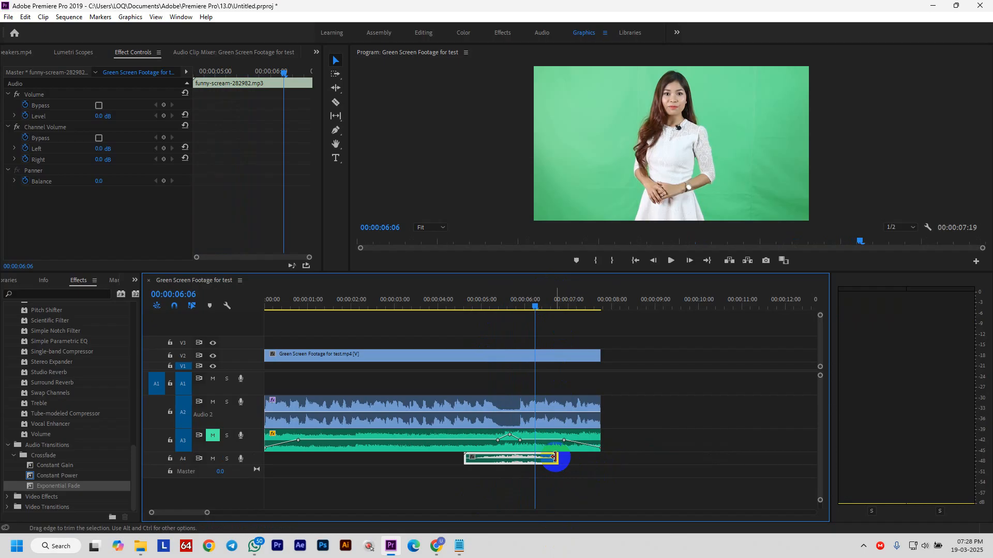
Trim the funny-scream clip's end to the playhead at 00:00:06:06 and its start to about 00:00:05:05.
key(w)
key(ctrl+z)
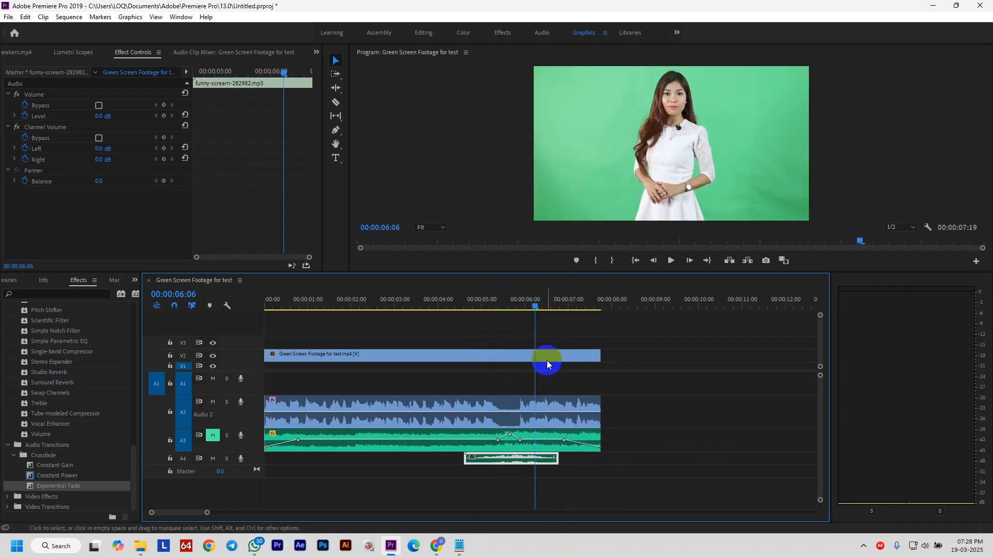
drag(555, 460, 534, 462)
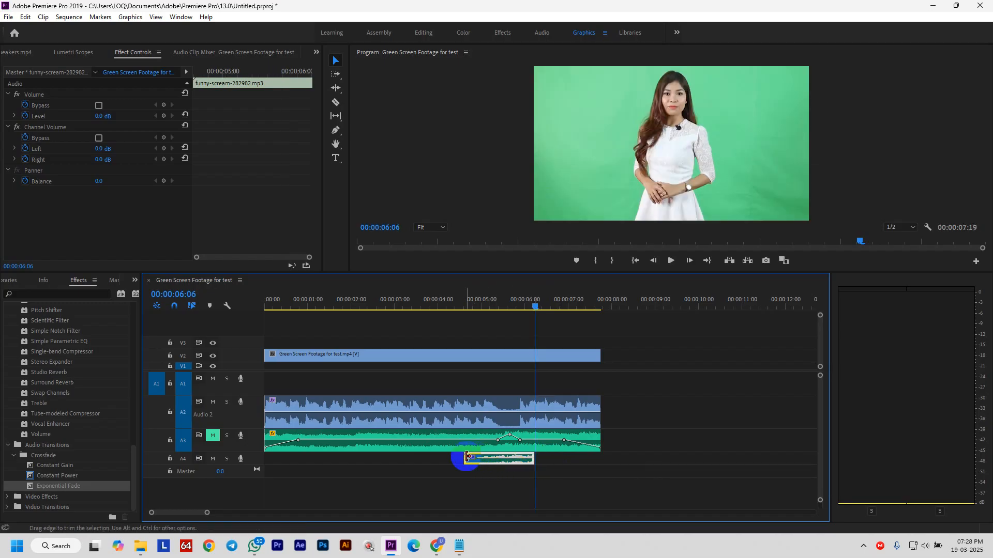
drag(468, 458, 490, 462)
Play the section from 00:00:04:24, shorten the funny-scream clip's end to about 6 seconds, and replay it to 00:00:06:07.
drag(549, 305, 486, 321)
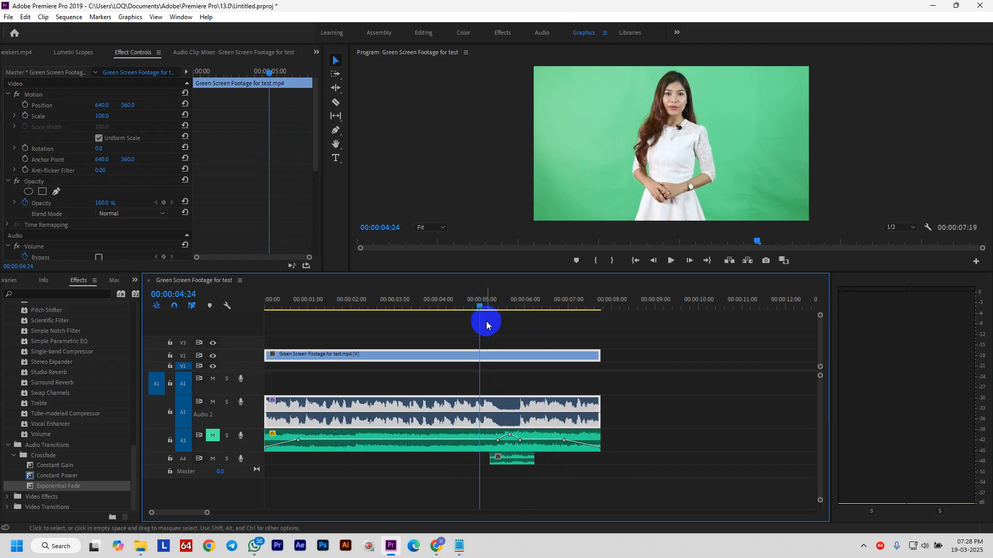
key(space)
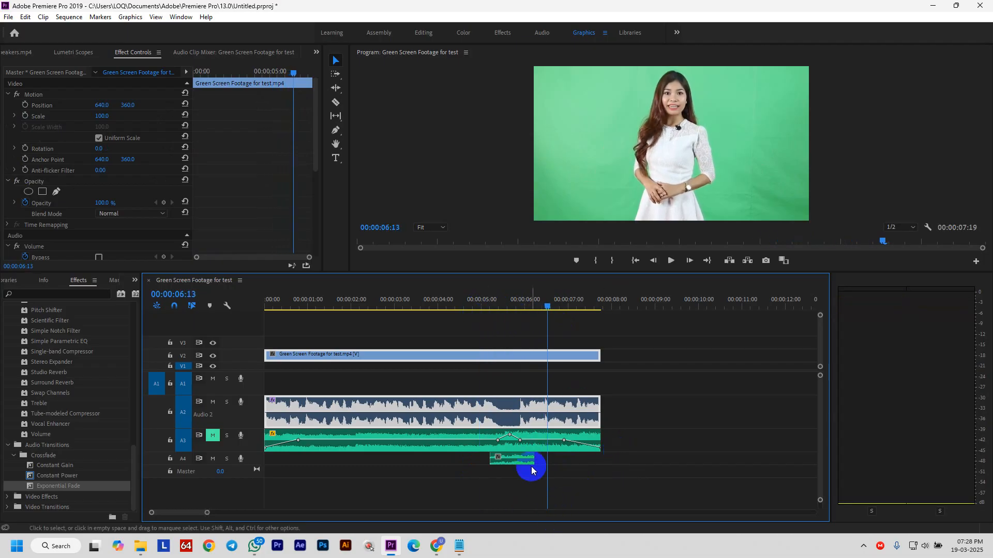
drag(528, 457, 522, 458)
drag(544, 312, 481, 314)
key(space)
key(space)
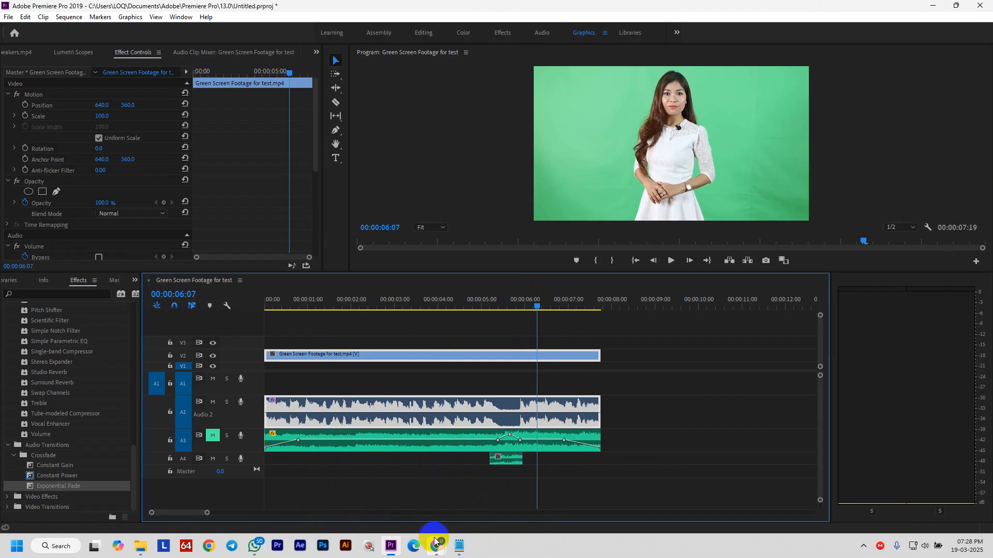
Switch to Chrome and highlight the Audio Ducking topic under Class 8 in the Online Video Editing Module document.
mouse_move(439, 546)
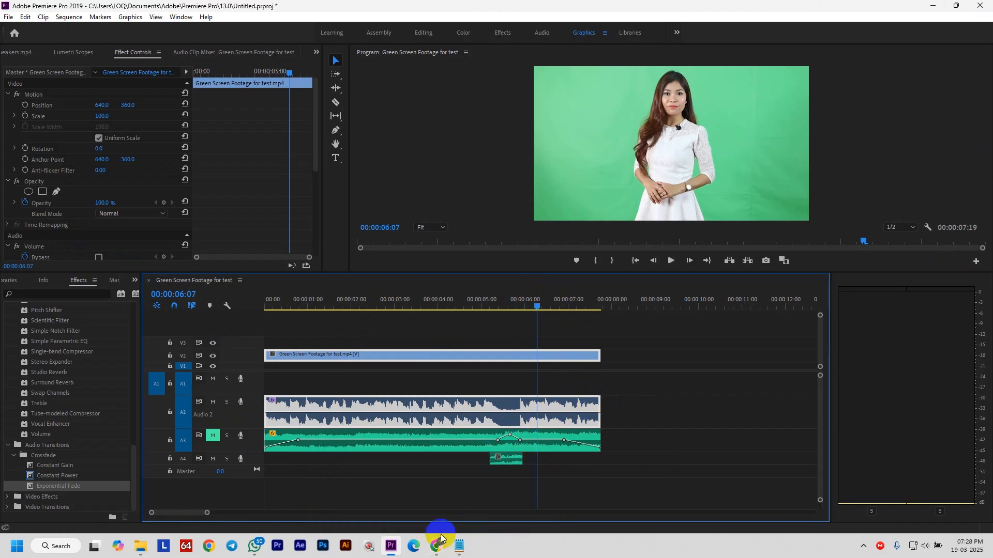
click(388, 500)
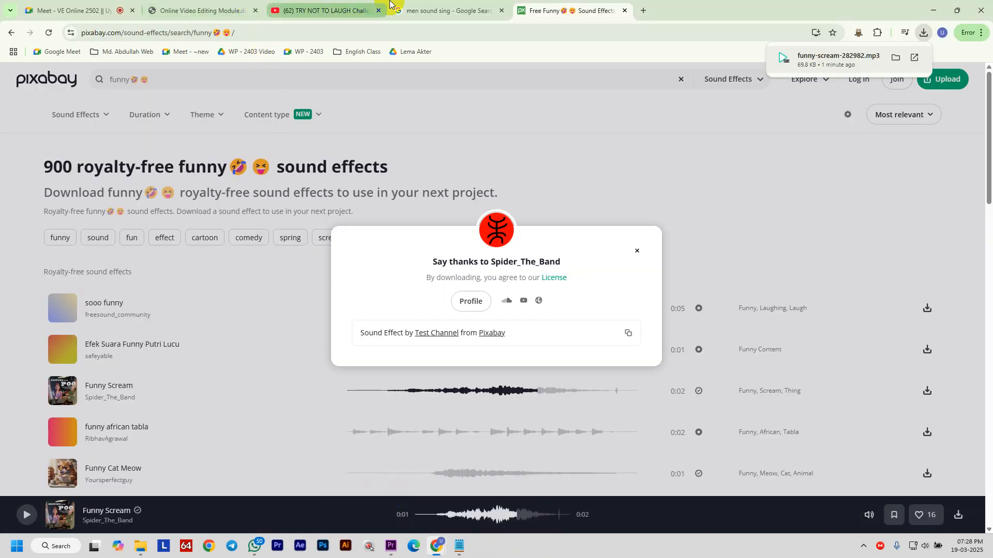
click(180, 2)
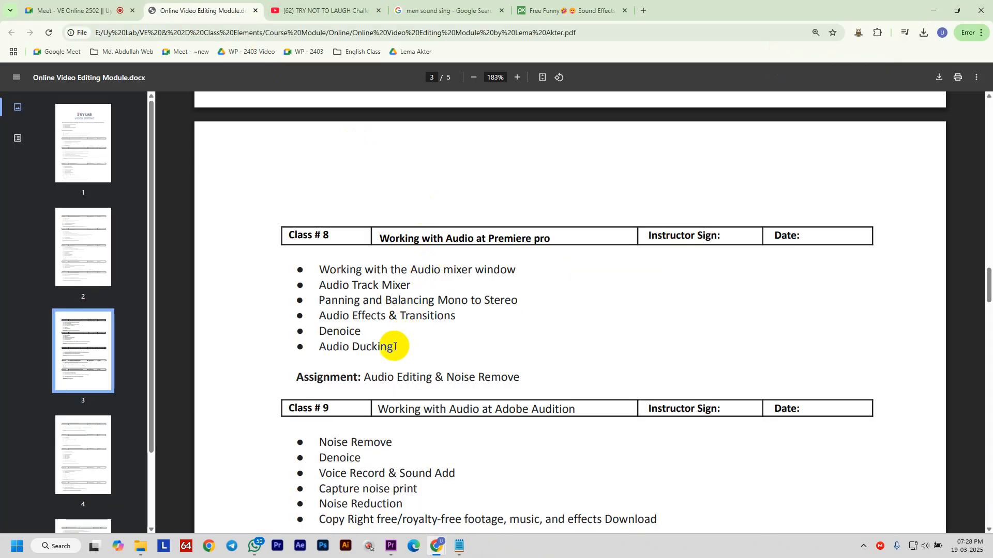
drag(399, 347, 305, 352)
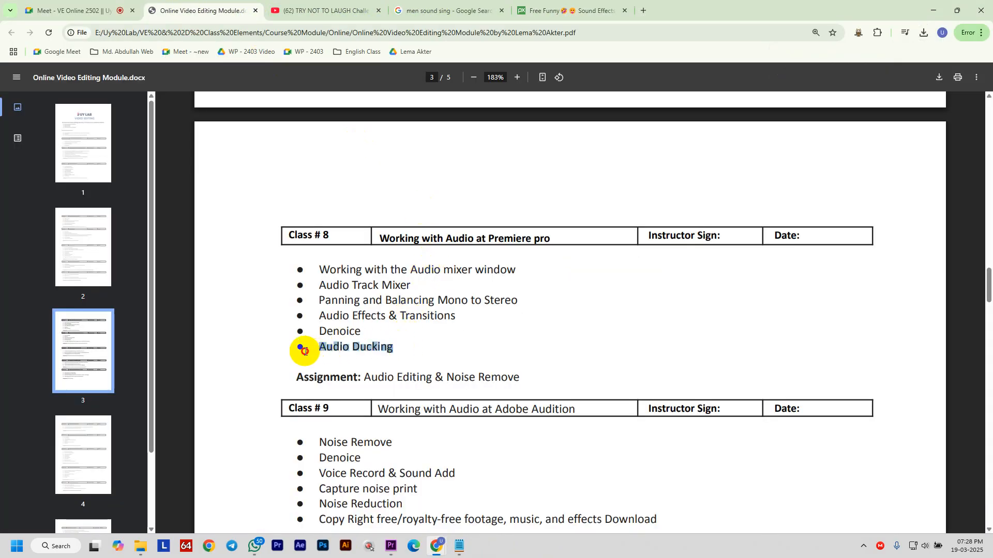
Return to Premiere Pro and delete all video and audio clips from the Green Screen Footage sequence.
click(391, 544)
click(607, 460)
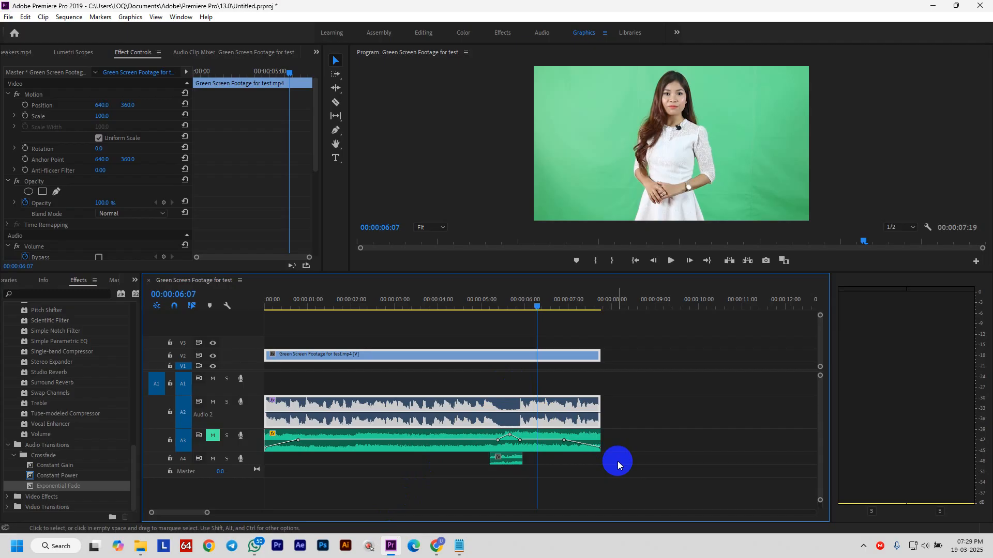
drag(644, 465, 256, 329)
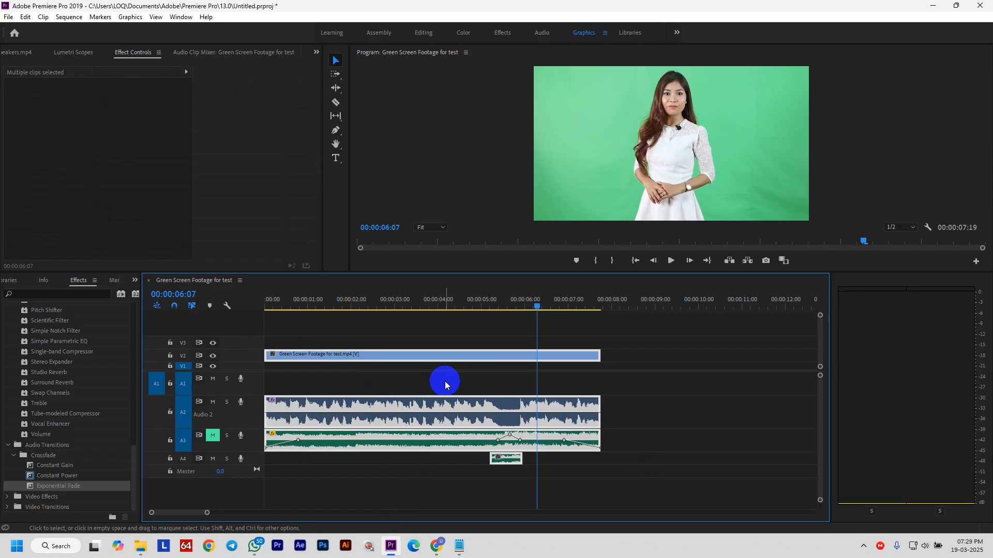
key(Delete)
Delete every imported media item and the sequence from the Untitled project.
click(134, 280)
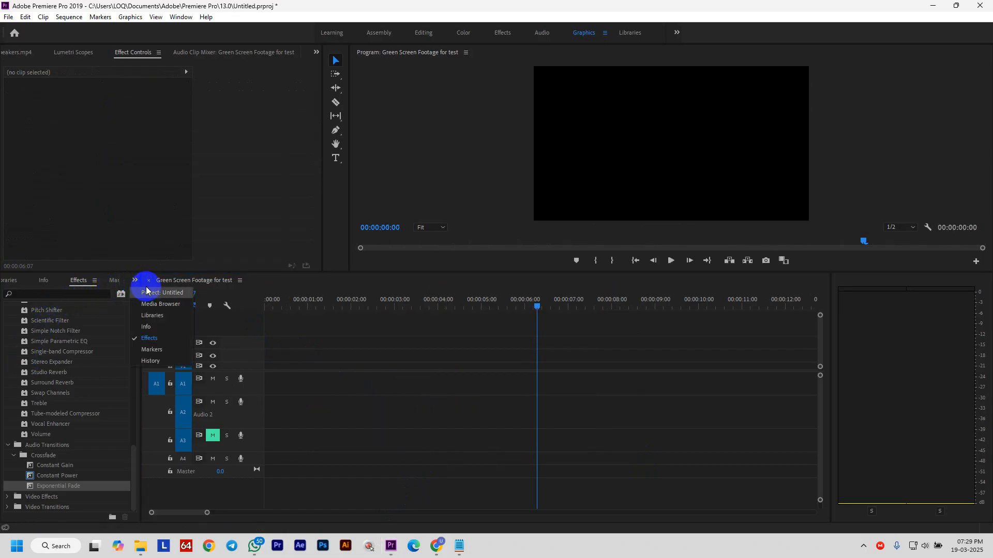
click(148, 296)
click(79, 443)
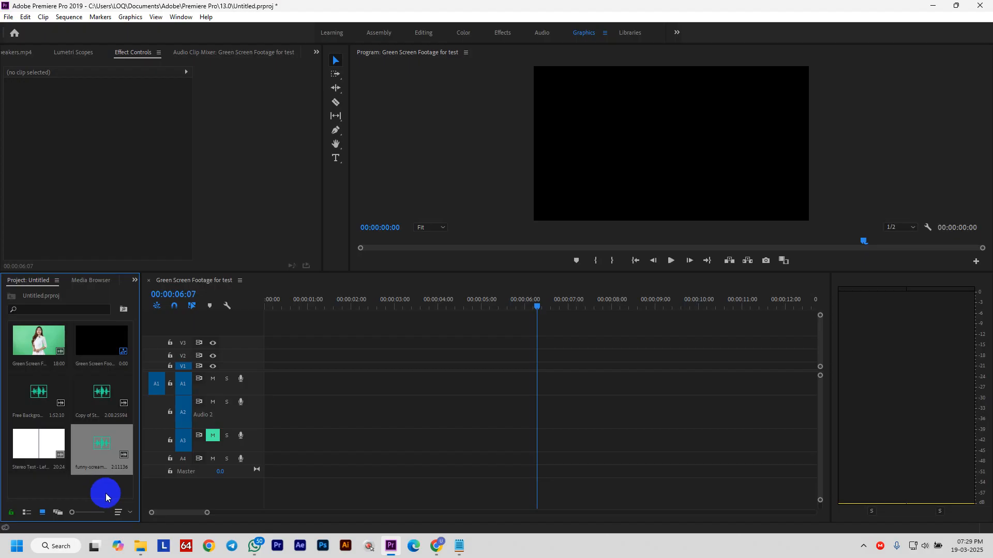
drag(119, 488, 79, 368)
key(Delete)
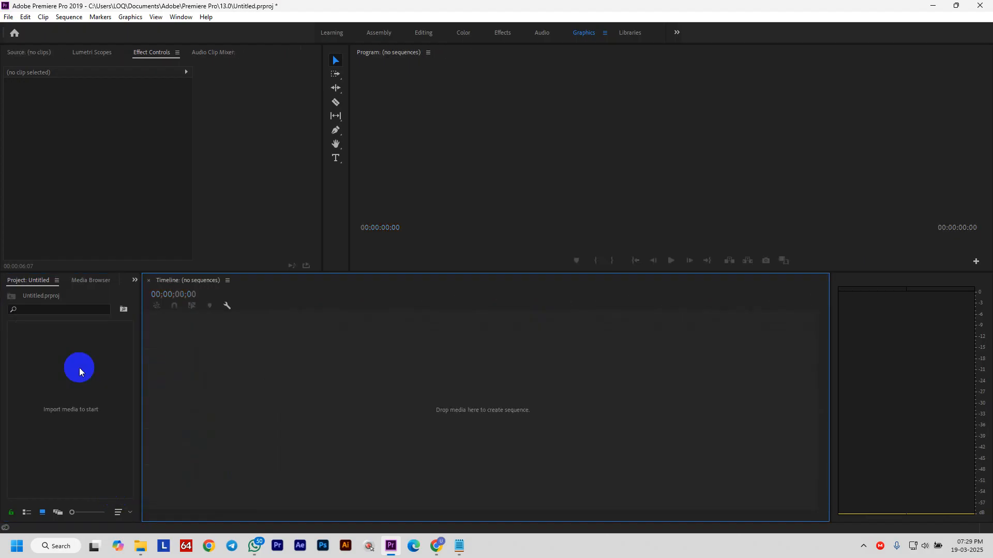
Import Copy of MVI_8214-005.MP4 from the Green Screen video folder inside Class Elements.
double_click(79, 367)
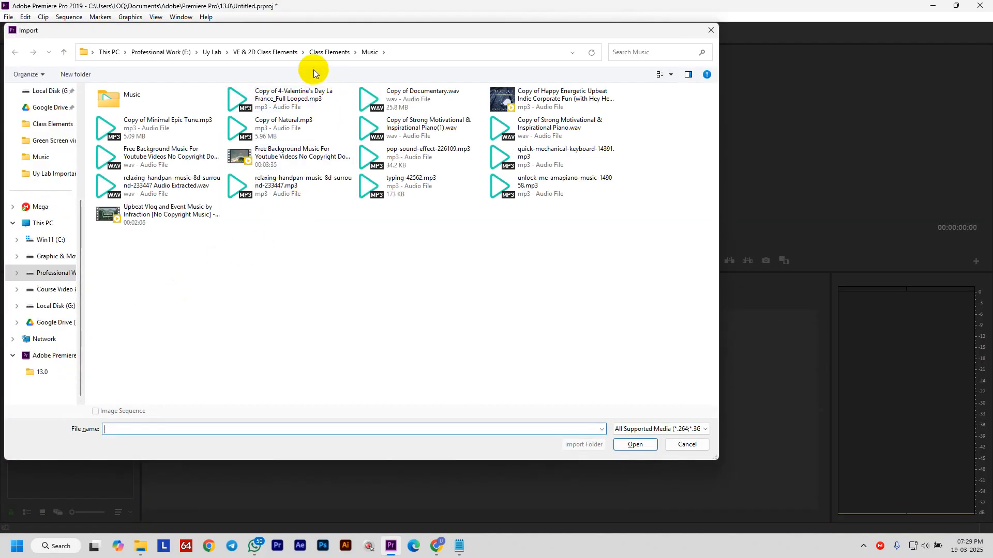
click(324, 56)
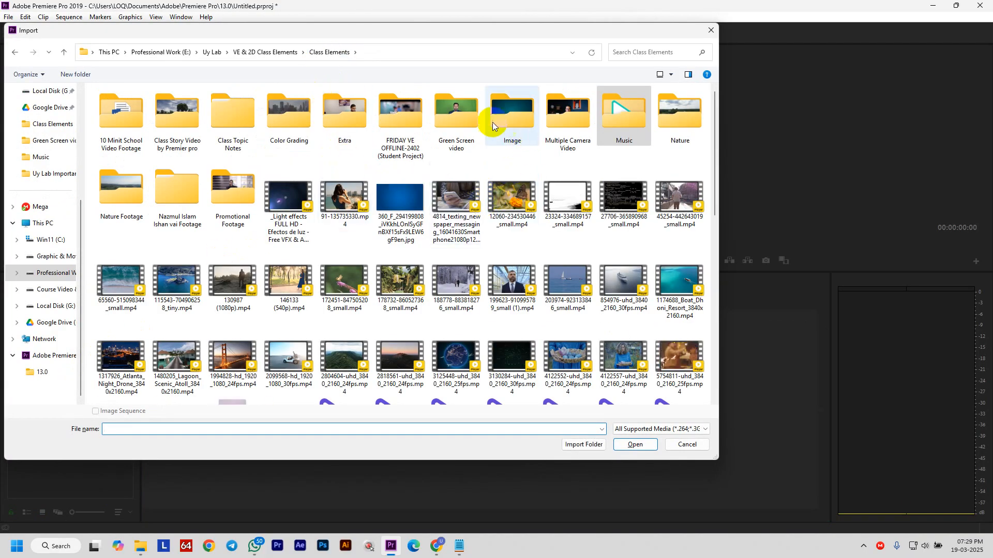
double_click(456, 115)
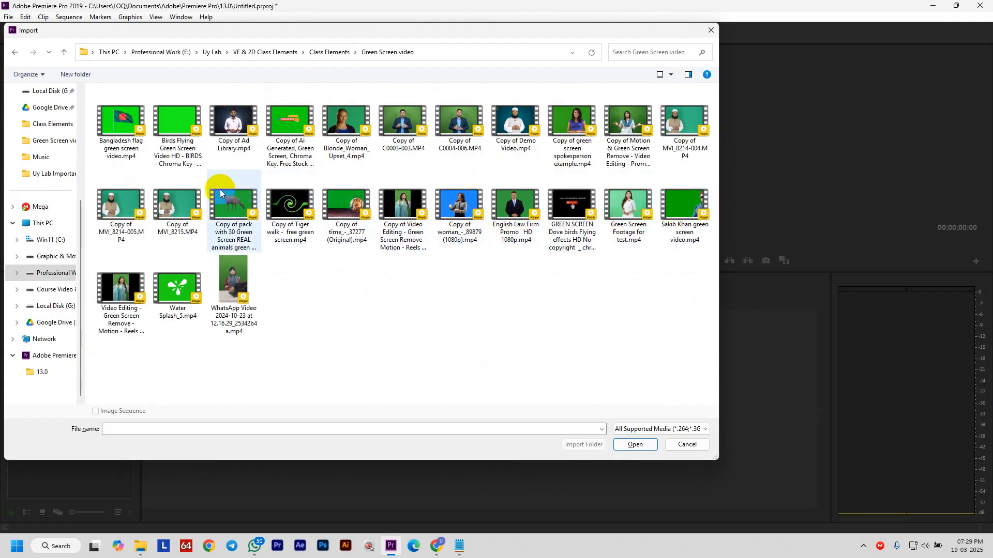
click(115, 253)
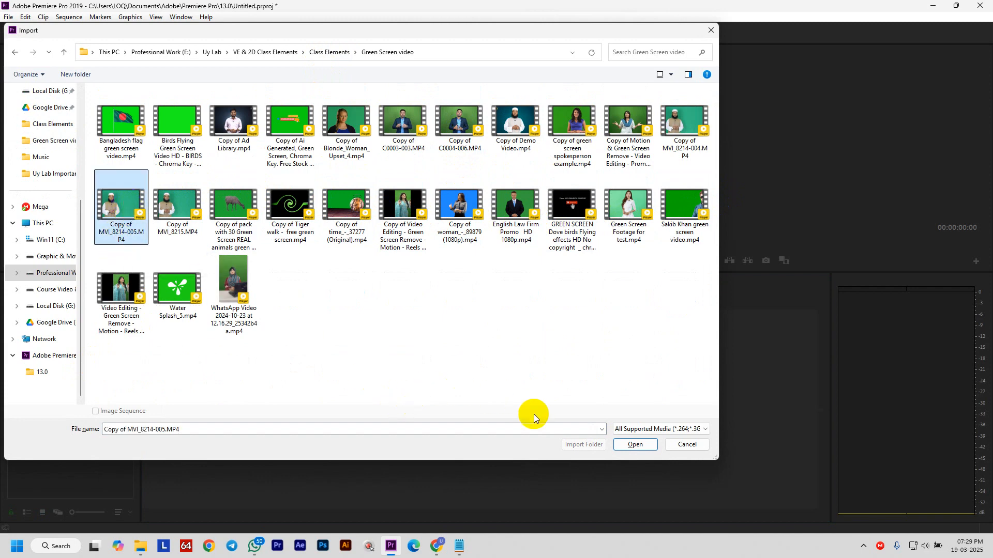
click(635, 445)
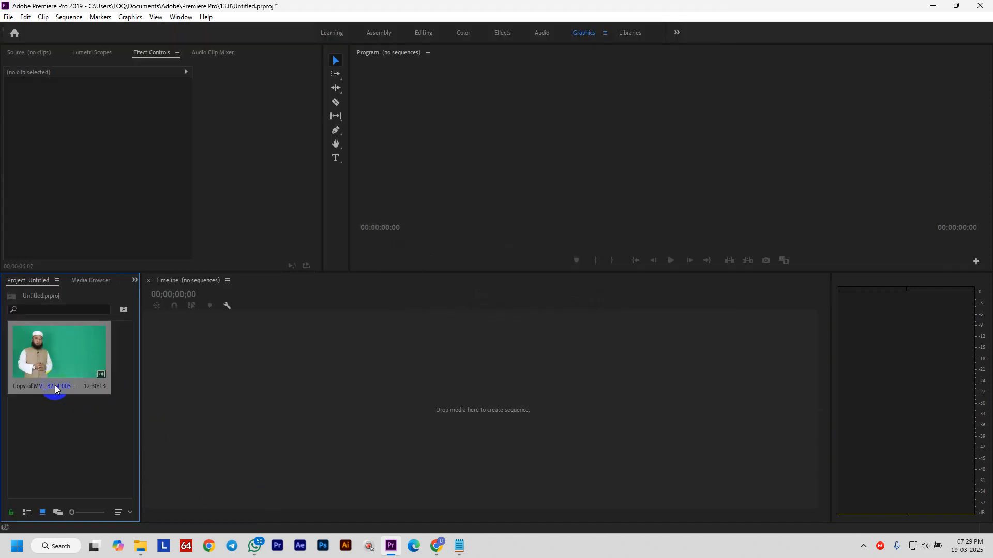
Create a sequence from the Copy of MVI_8214-005.MP4 clip and play its opening voice to 00:00:11:21.
drag(46, 368, 360, 423)
key(space)
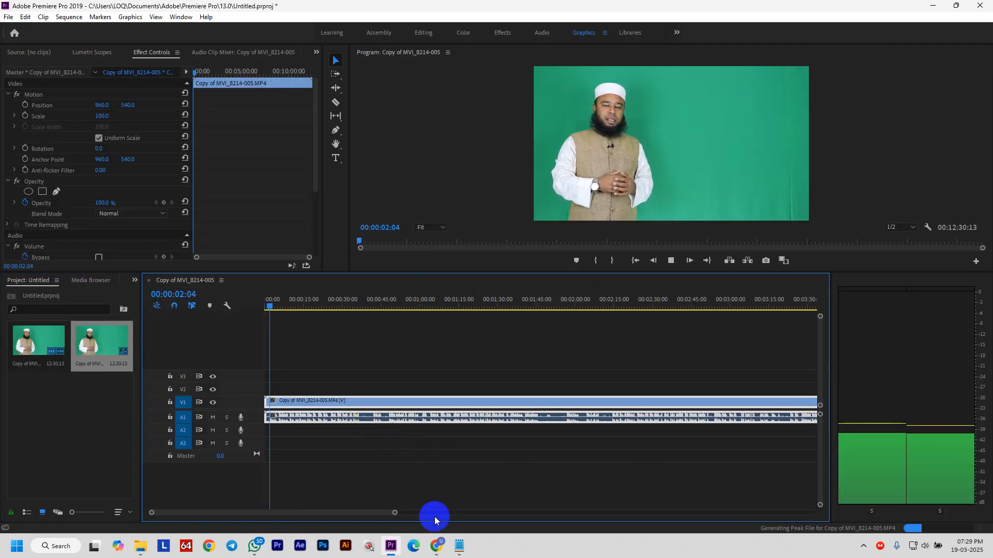
key(space)
drag(395, 513, 371, 513)
drag(491, 511, 536, 511)
key(space)
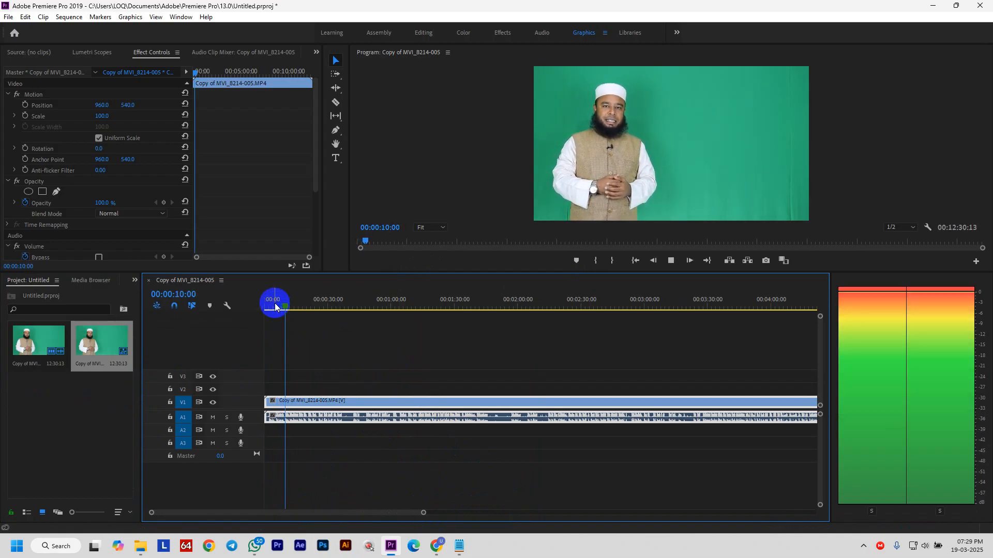
key(space)
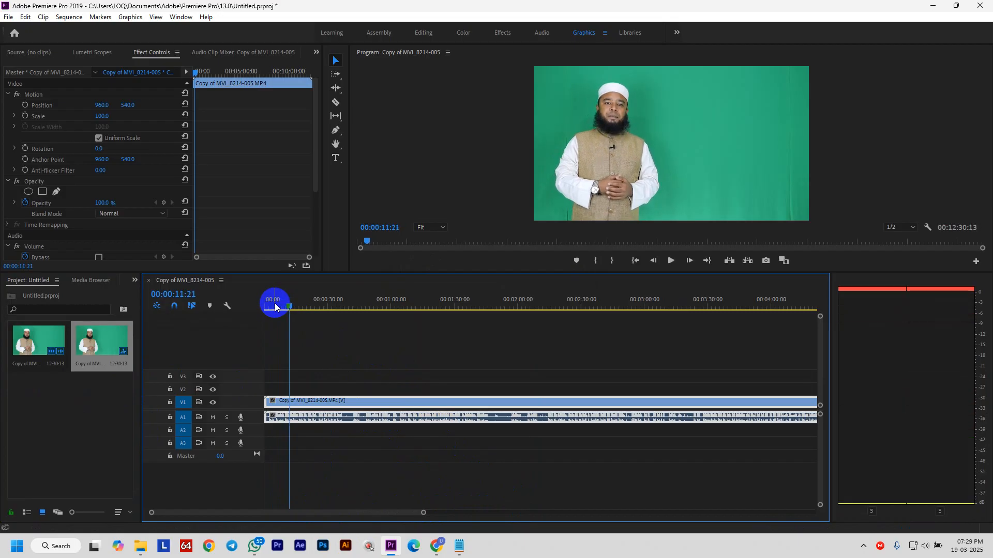
Import the Free Background Music For Youtube Videos MP4 from the Music folder and place it at the sequence start on Video 2 and Audio 2.
drag(422, 513, 566, 518)
double_click(85, 434)
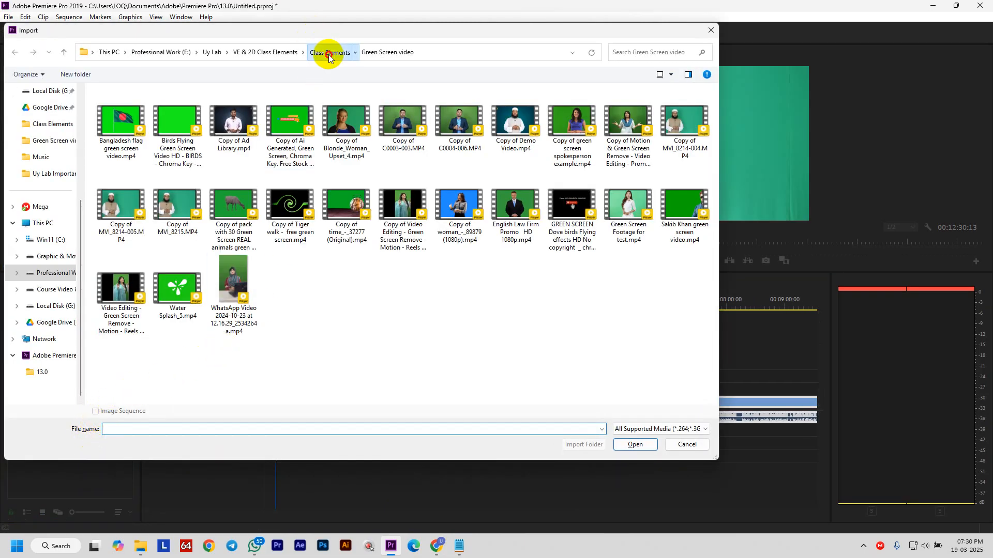
click(328, 51)
double_click(627, 136)
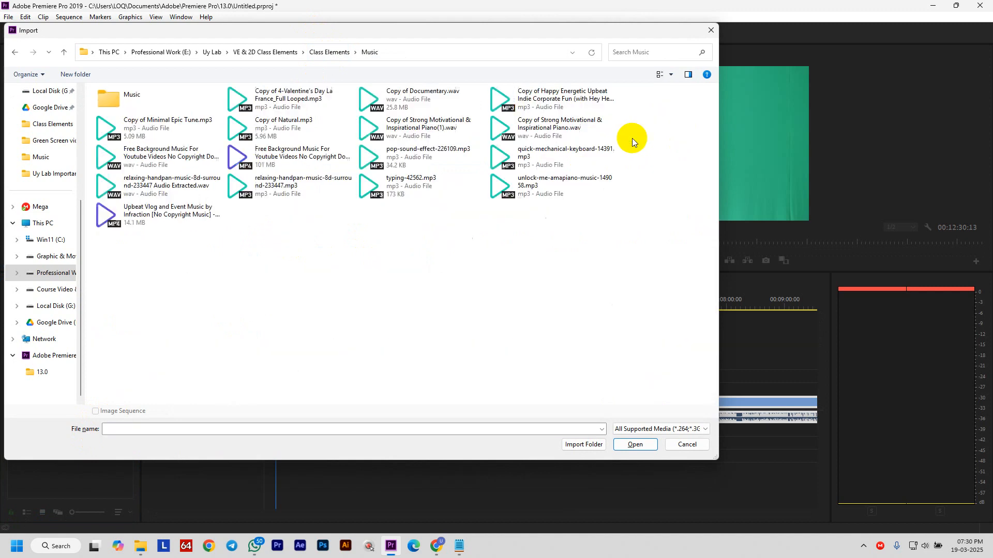
click(274, 161)
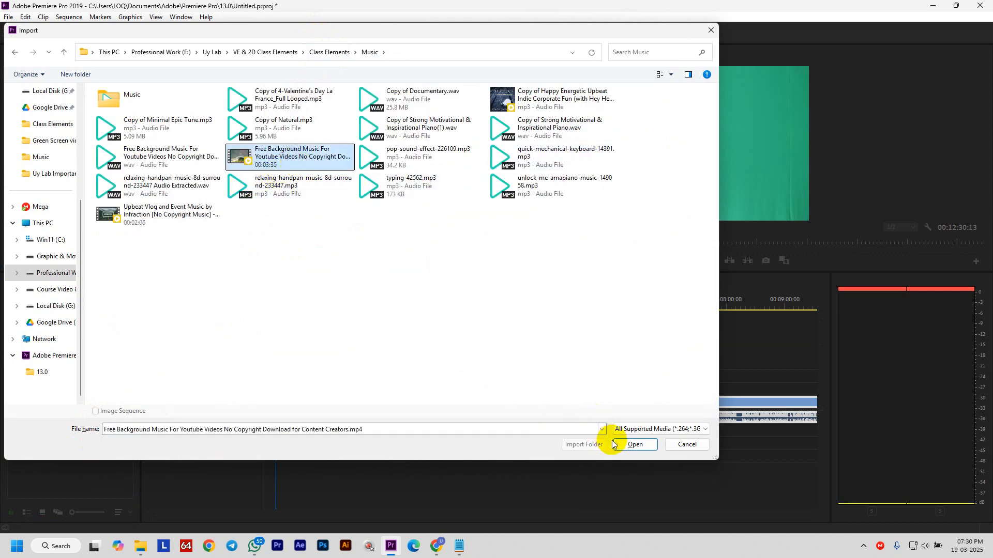
click(633, 445)
drag(51, 397, 354, 379)
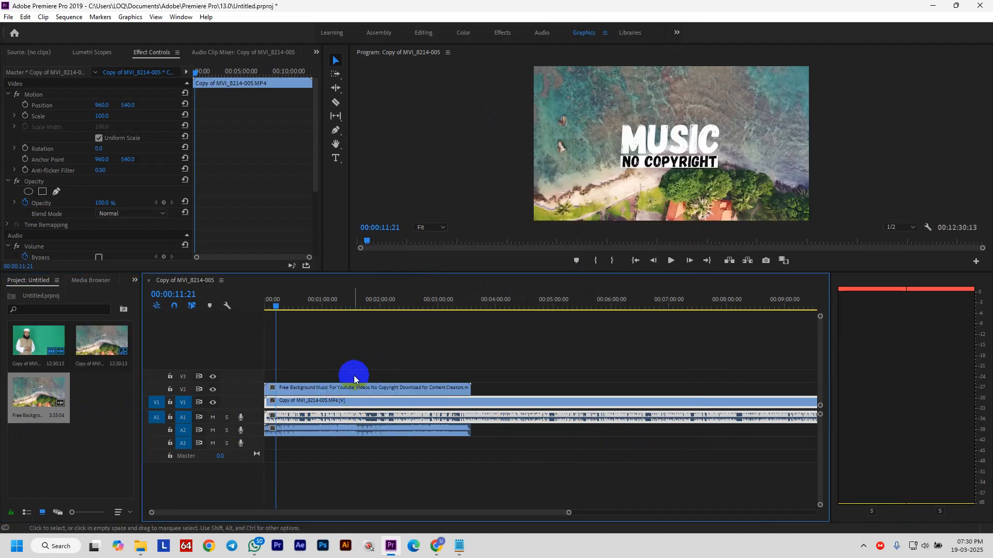
Delete the background music file's picture from Video 2, leaving its sound on Audio 2.
click(350, 361)
click(340, 389)
key(Delete)
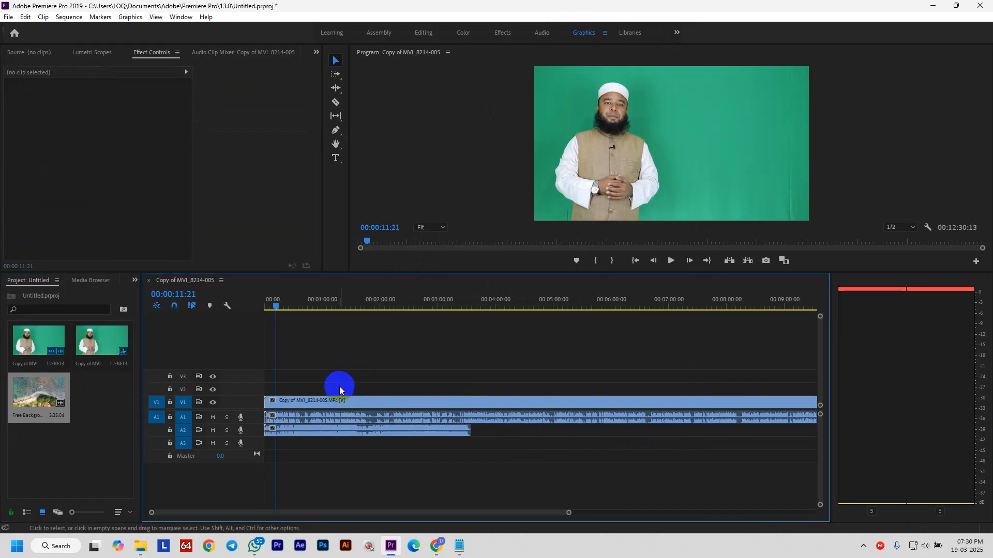
Play the talking footage with the background music, first from 00:00:11:21 and again from the sequence start.
key(space)
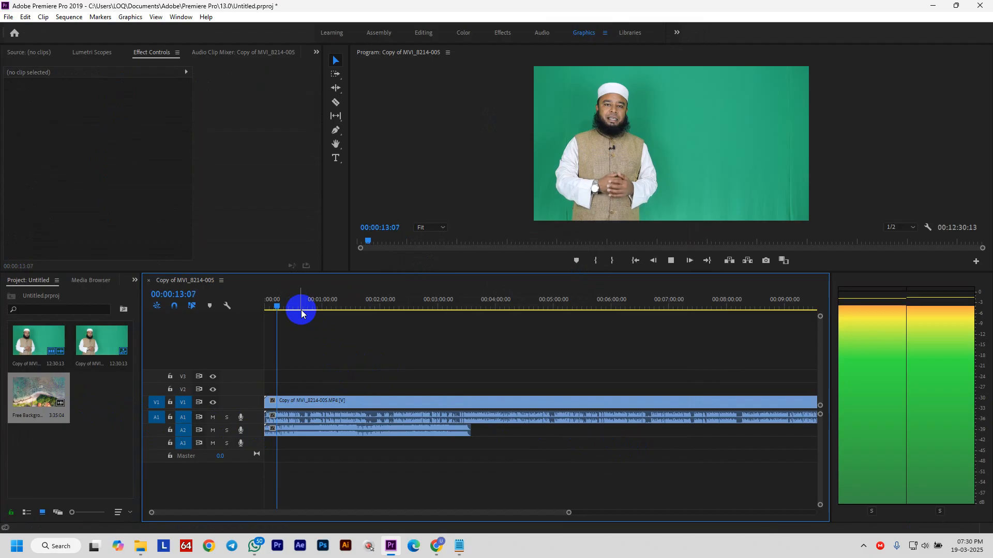
key(space)
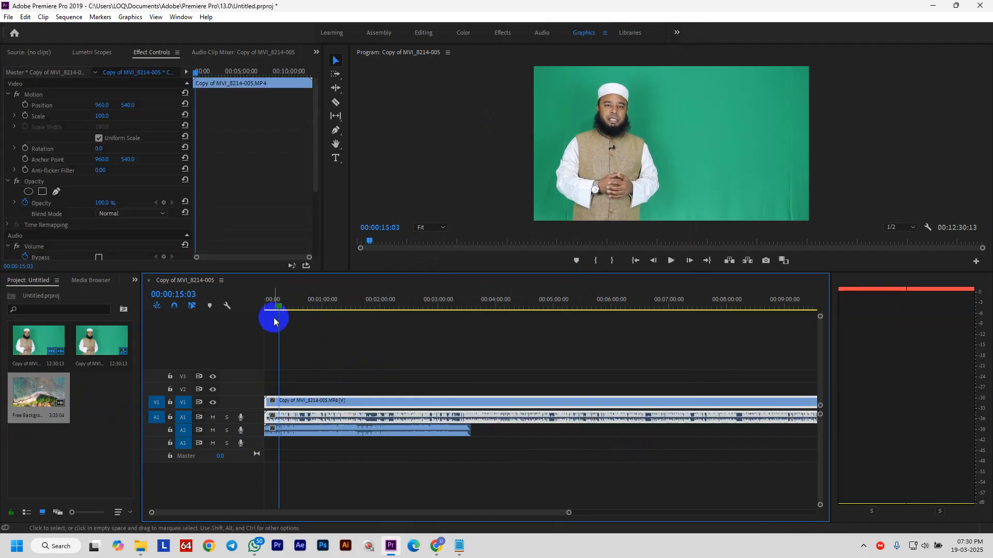
drag(280, 309, 265, 336)
key(space)
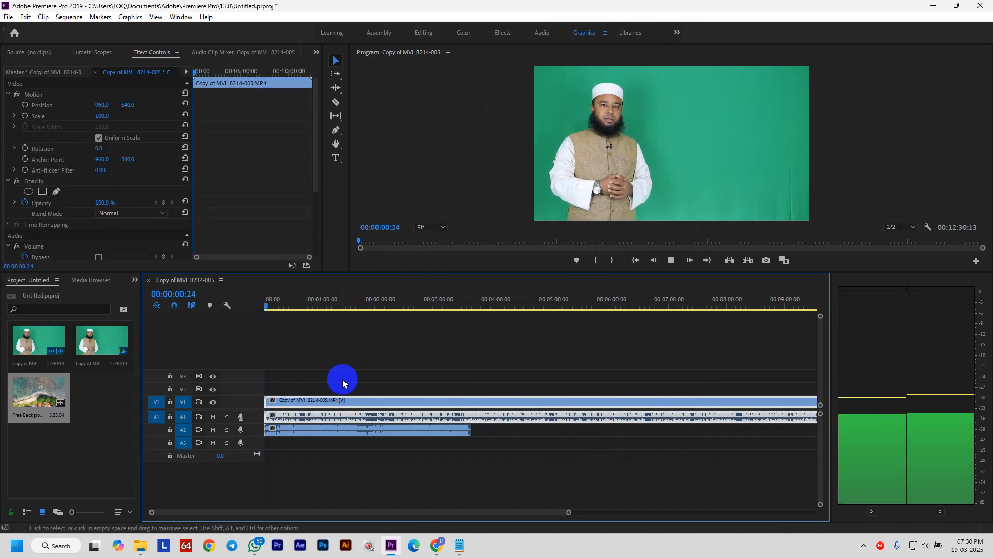
key(space)
click(370, 417)
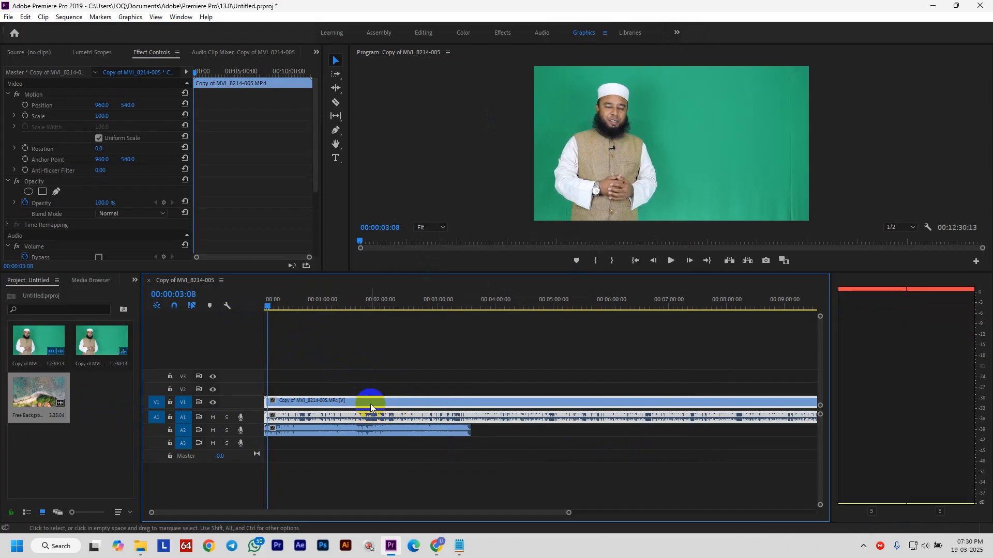
drag(270, 306, 473, 357)
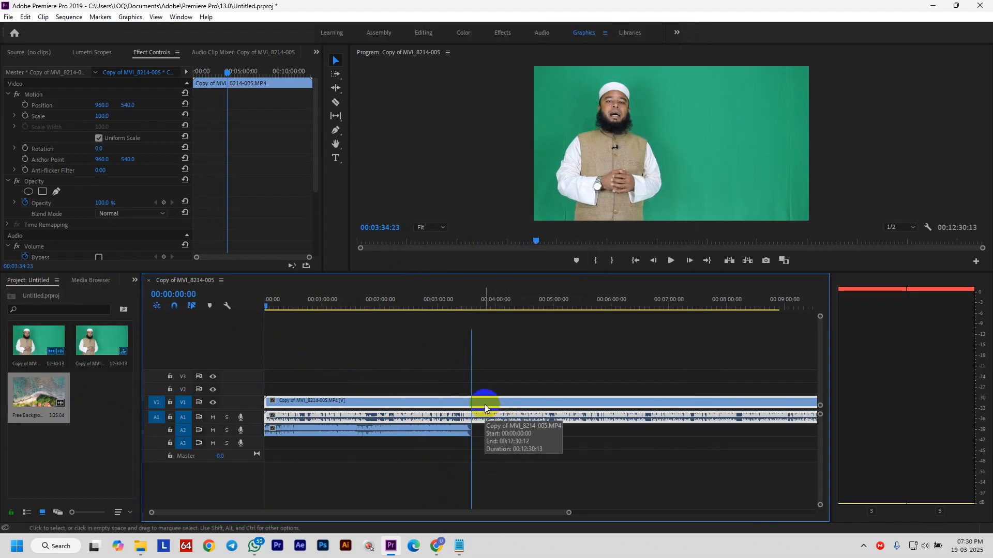
key(q)
key(ctrl+z)
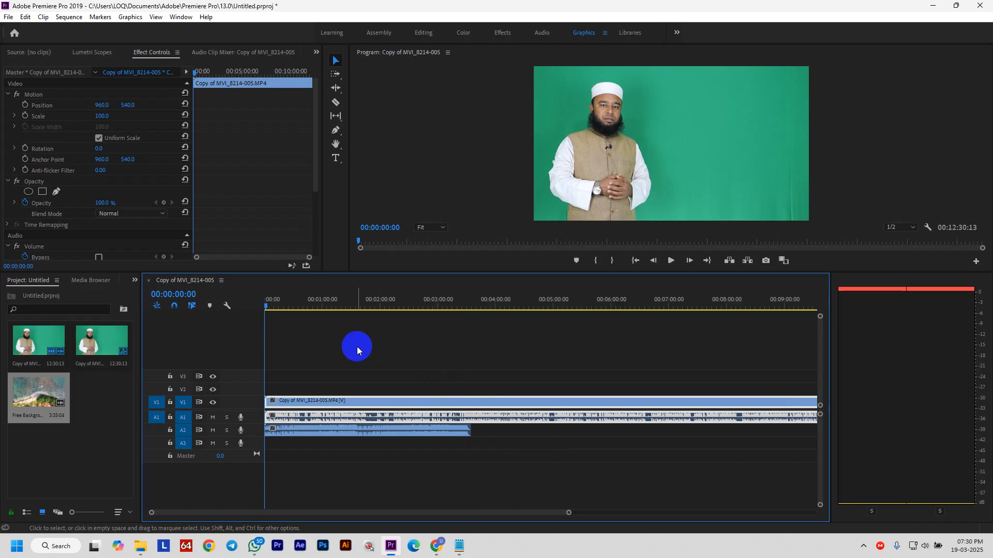
Trim the talking footage's end to 00:03:34:23, where the music ends, and play the opening of the sequence.
drag(278, 305, 473, 372)
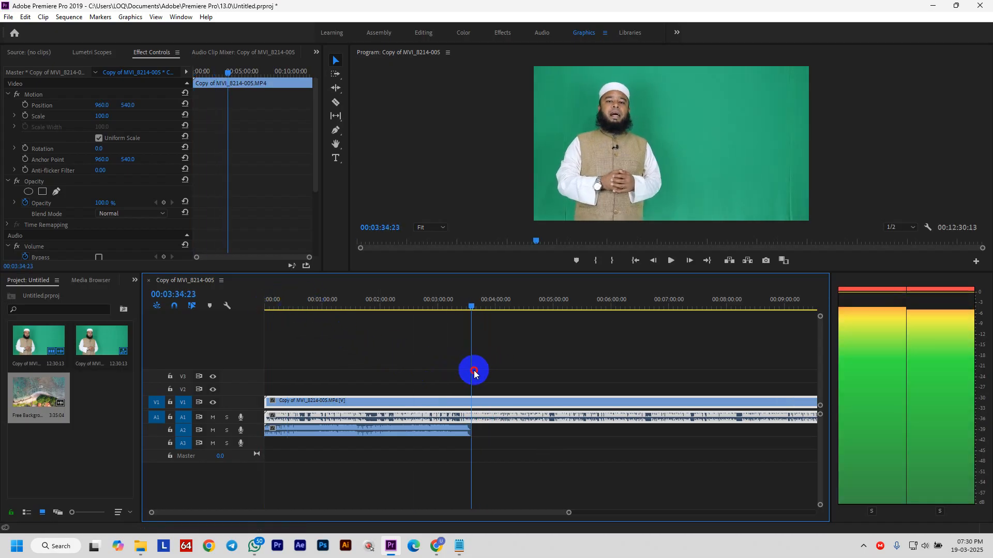
key(w)
click(493, 408)
key(Delete)
click(470, 309)
key(Home)
key(space)
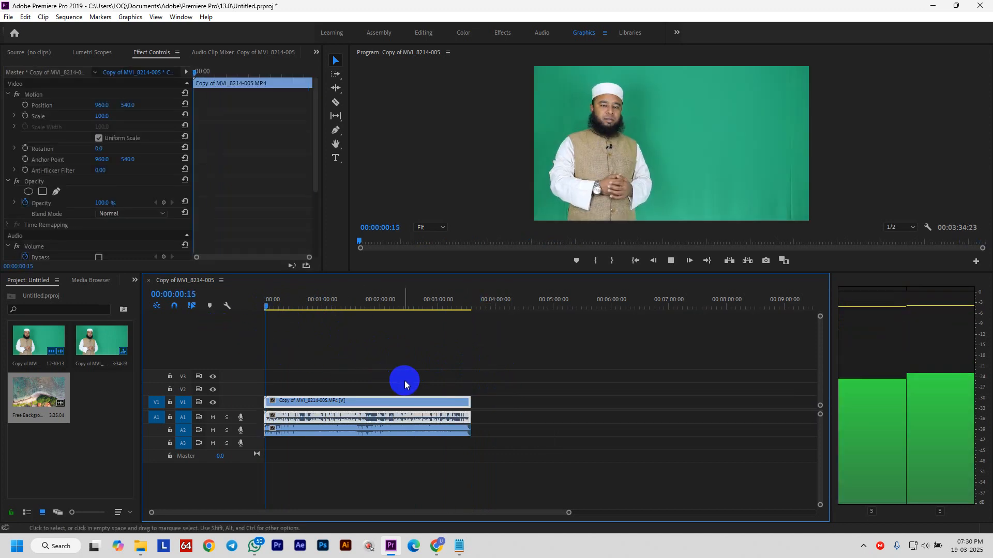
key(space)
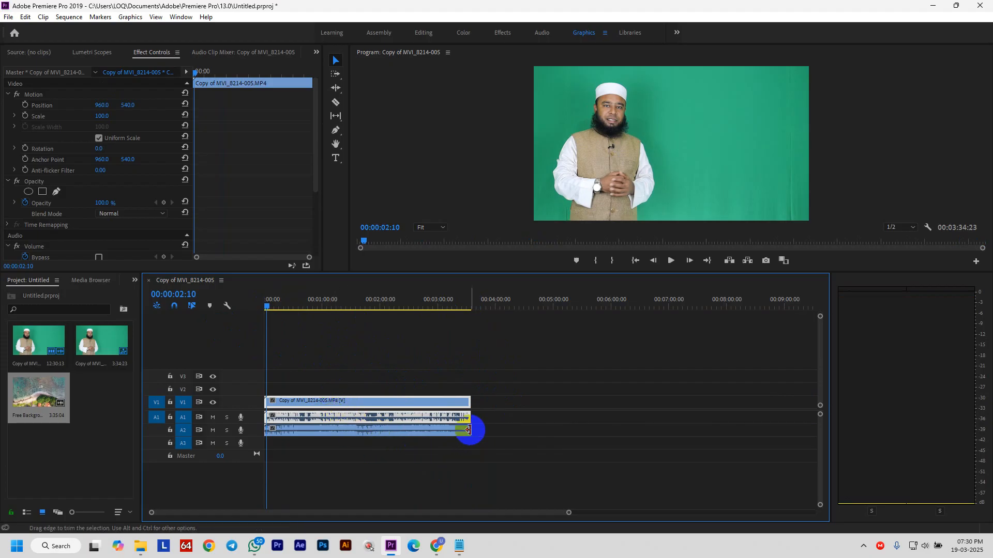
Trim the Audio 2 music's start to about 12 seconds into the sequence and align its end with the footage's end.
drag(469, 430, 448, 430)
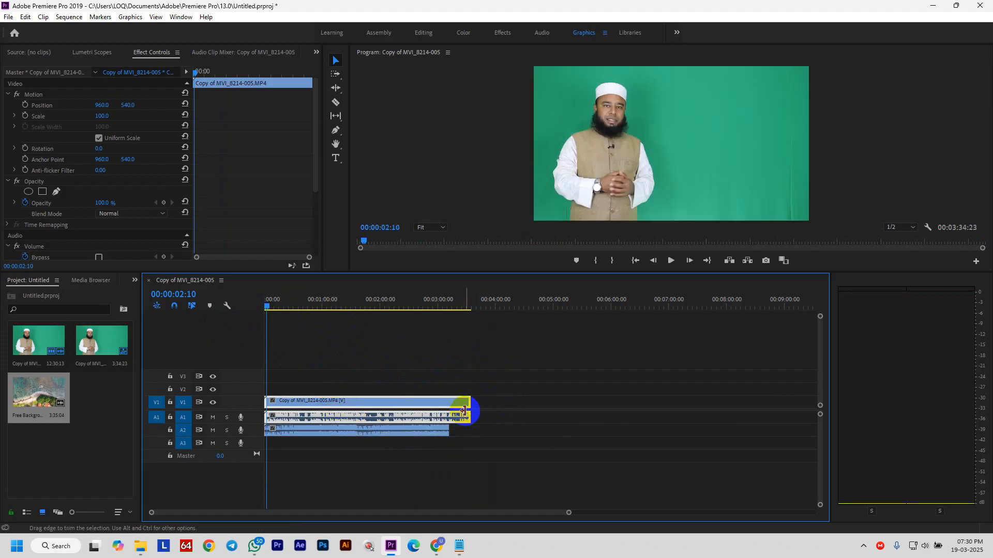
drag(264, 430, 276, 430)
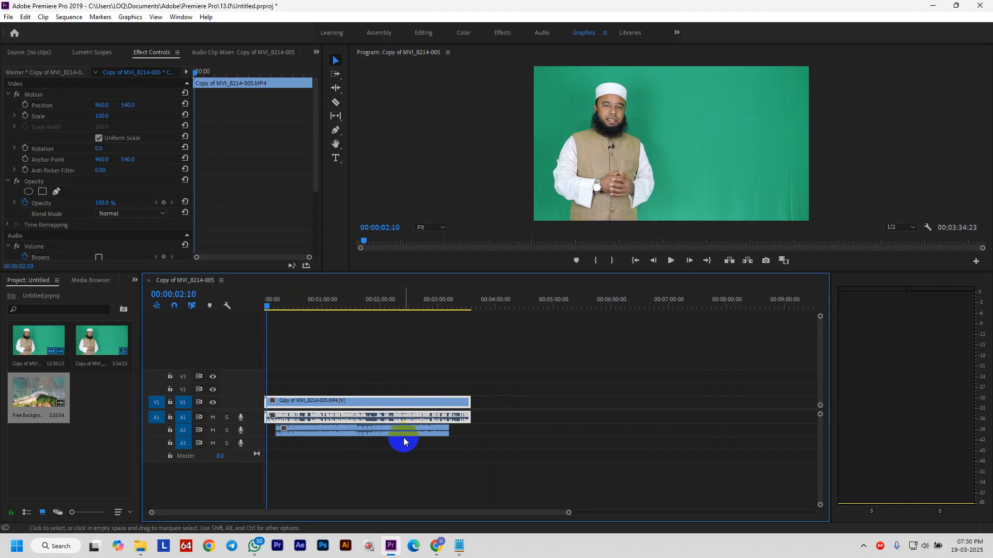
drag(451, 429, 470, 430)
Split the talking footage at 00:00:11:21 and remove the opening piece, closing the gap at the sequence start.
drag(266, 320, 278, 308)
key(q)
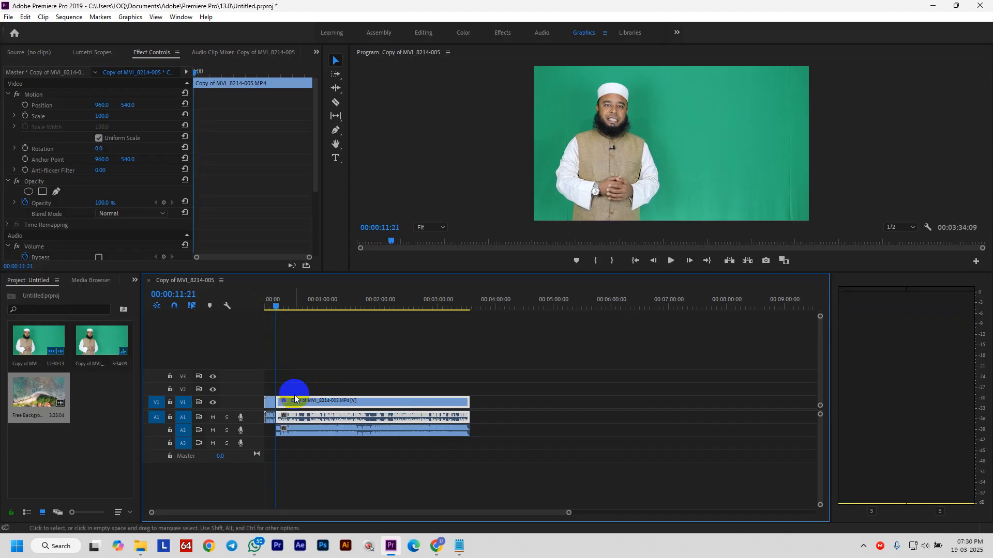
click(272, 402)
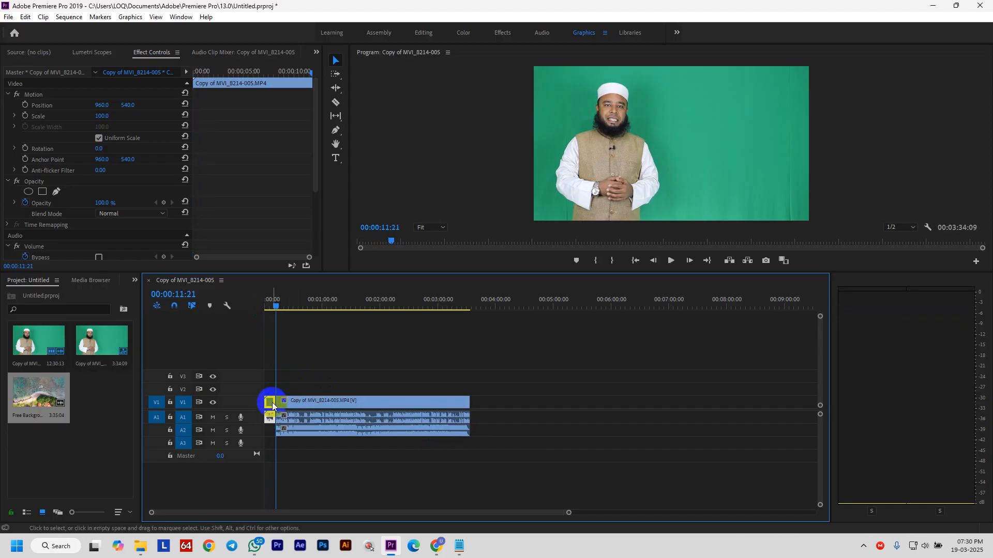
key(Delete)
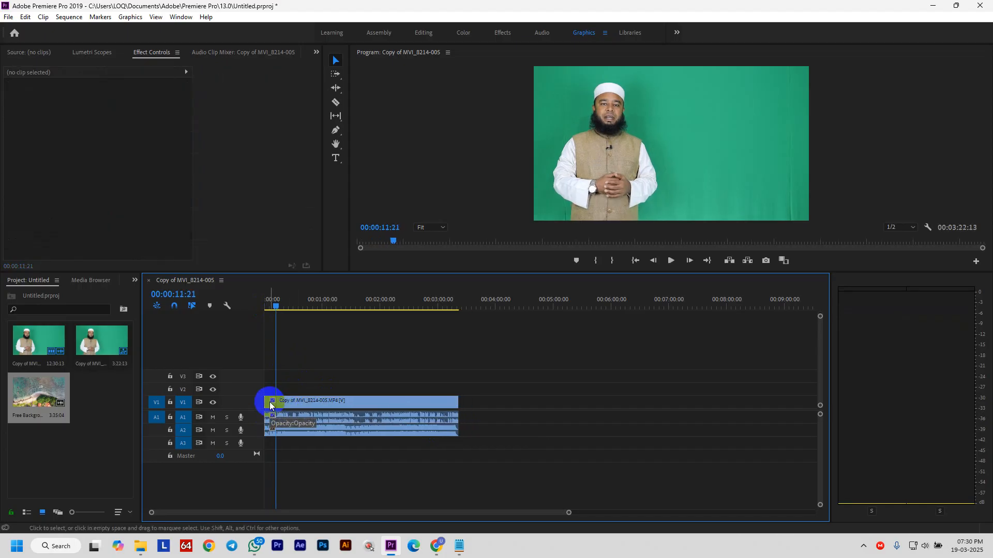
Play the shortened sequence from its start to hear the voice and music together.
key(space)
drag(275, 307, 246, 310)
key(space)
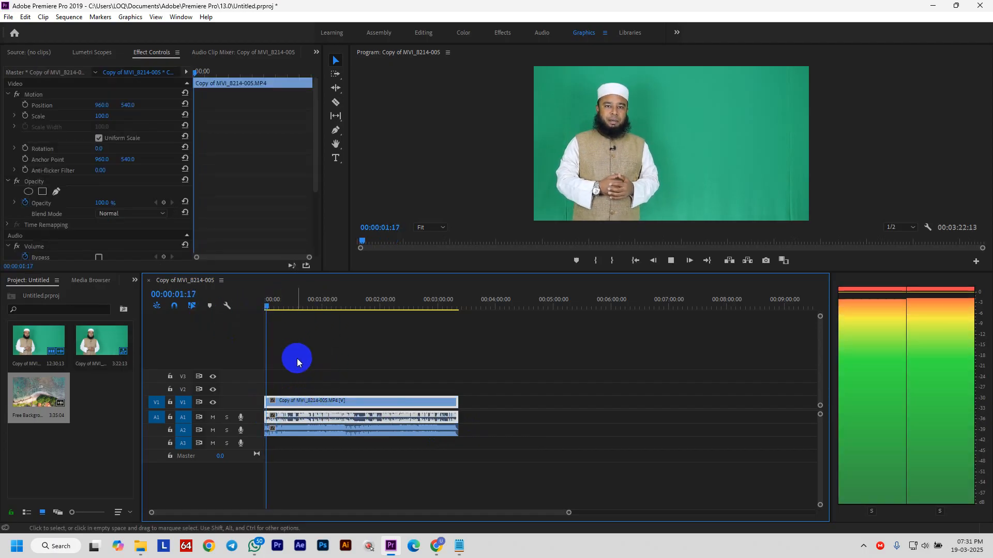
key(space)
Enlarge the Audio 1 and Audio 2 tracks to show the voice and music waveforms in detail.
drag(569, 516, 376, 514)
click(392, 391)
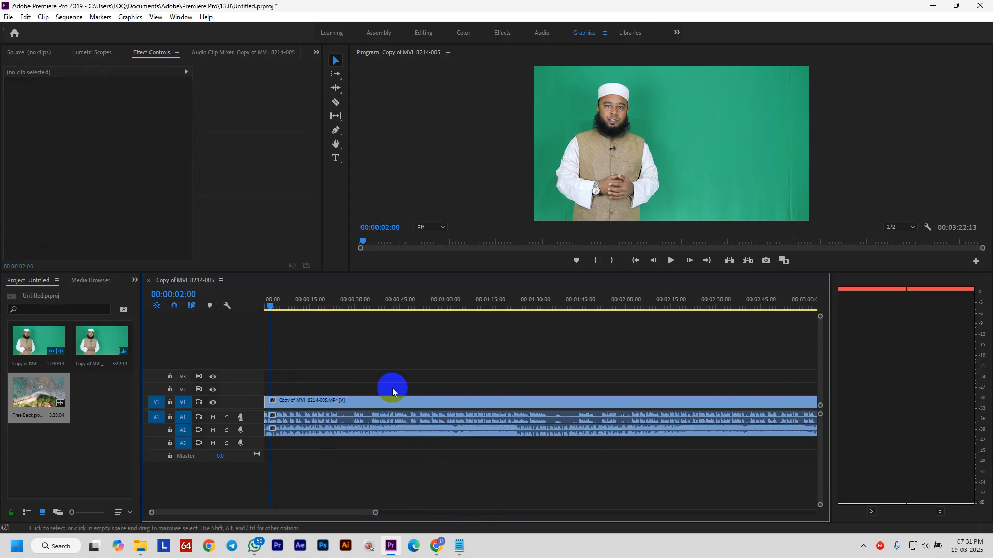
click(357, 403)
click(343, 458)
click(321, 382)
click(321, 405)
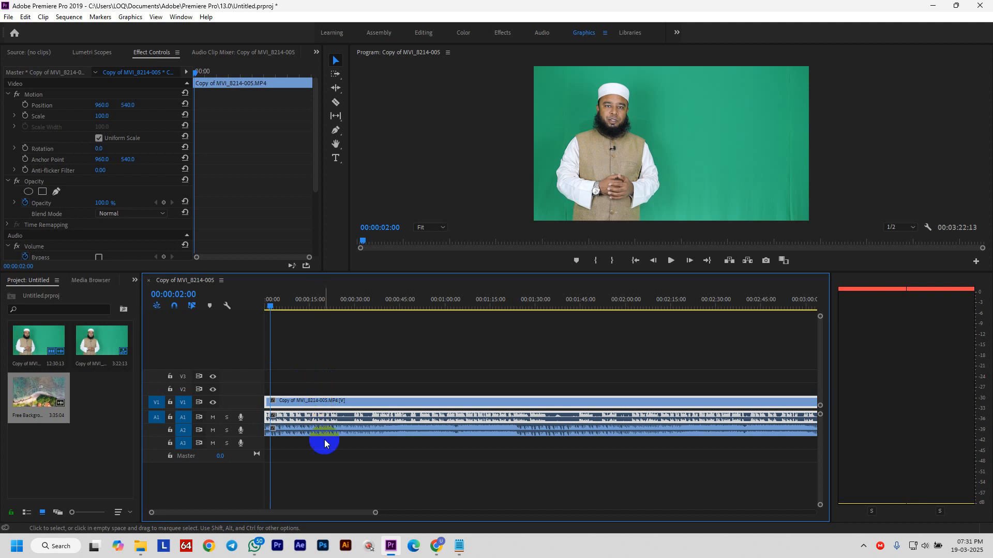
double_click(254, 431)
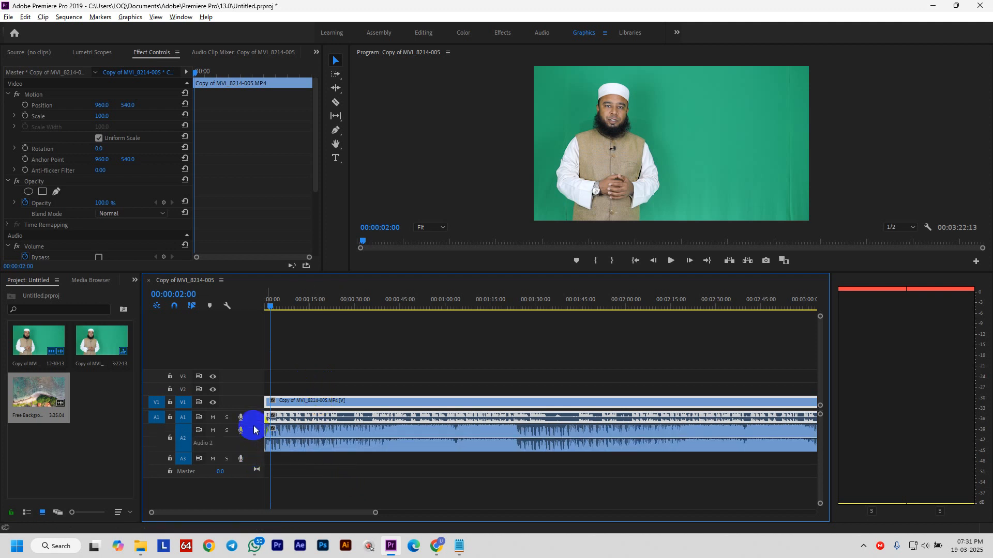
click(372, 515)
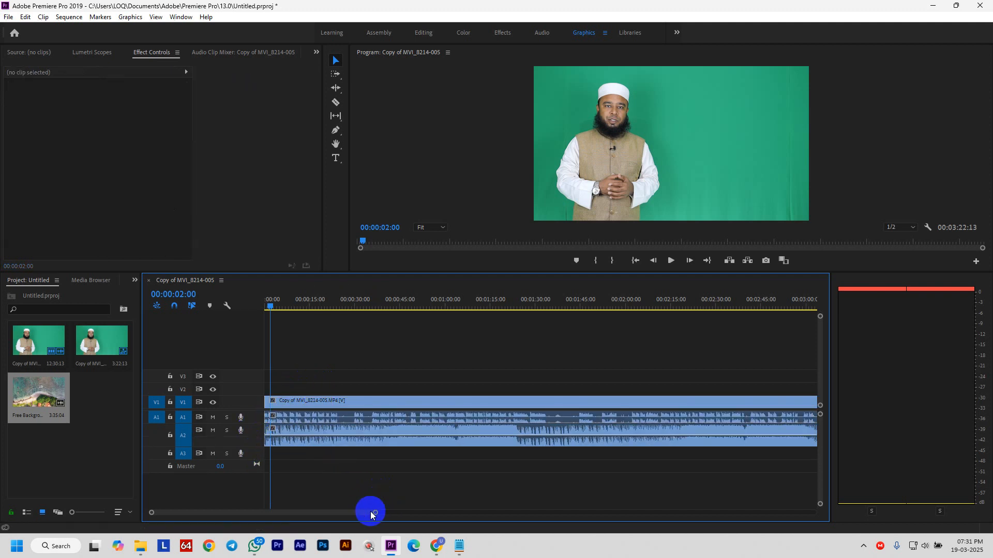
mouse_move(376, 514)
mouse_down()
mouse_move(348, 514)
mouse_move(363, 513)
mouse_up()
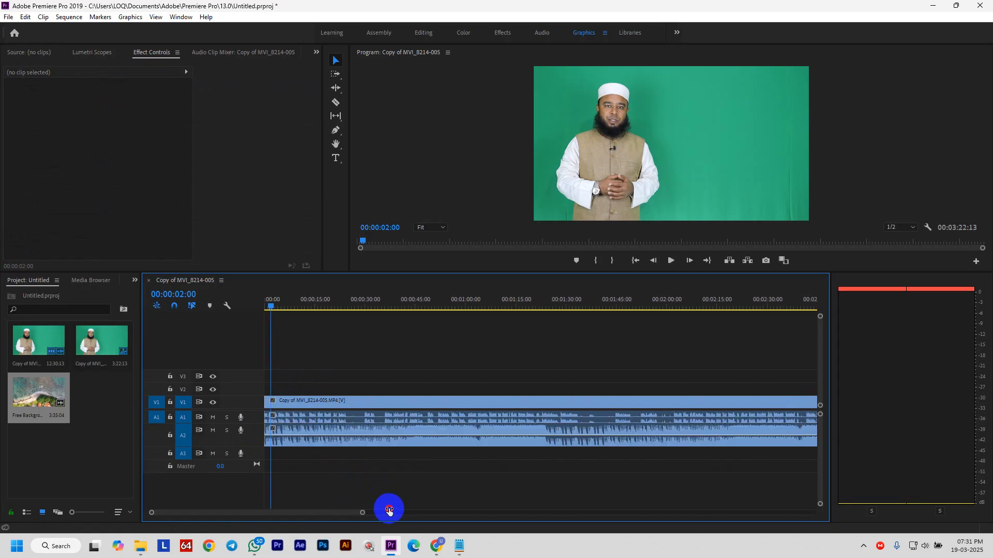
scroll(302, 422, up, 2)
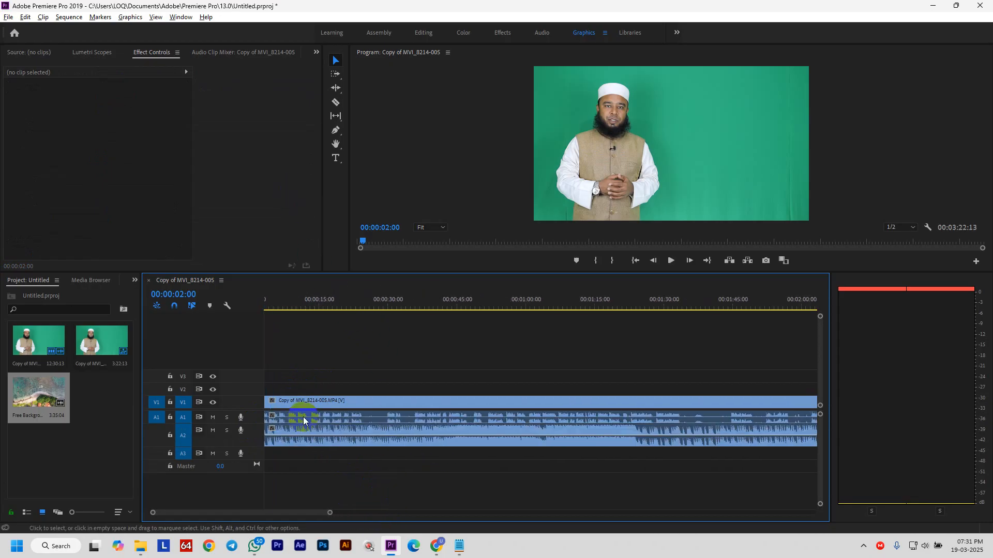
scroll(250, 416, up, 3)
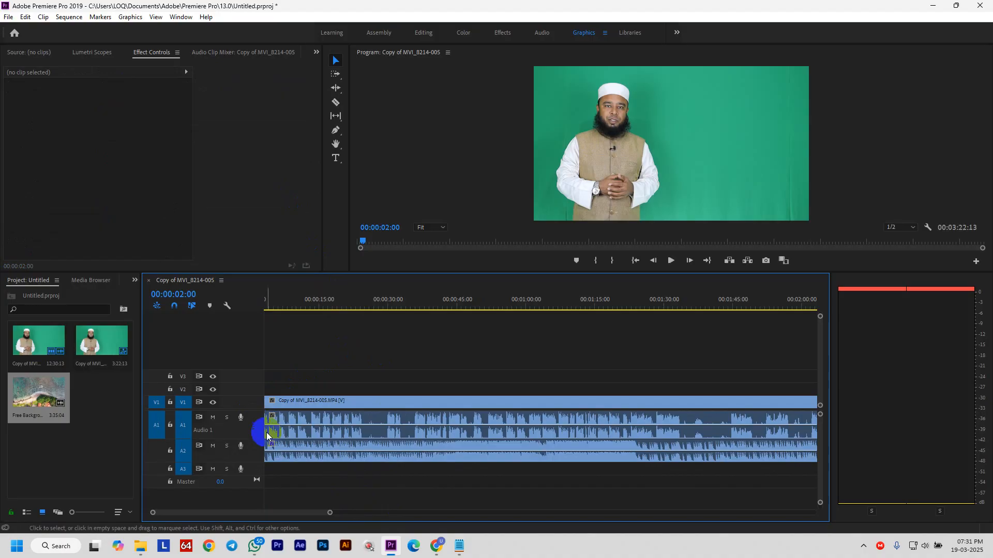
drag(331, 512, 353, 512)
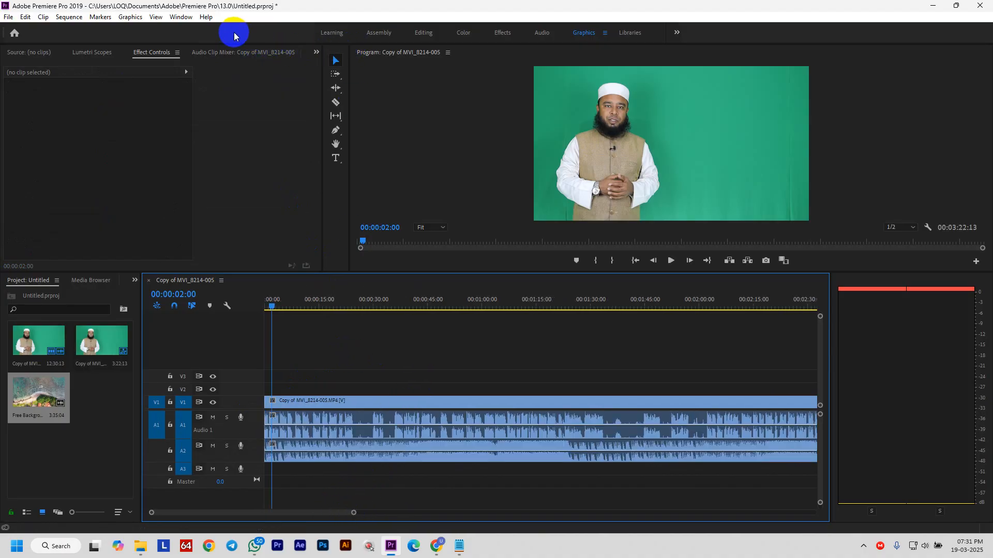
Open the Essential Sound controls.
click(178, 18)
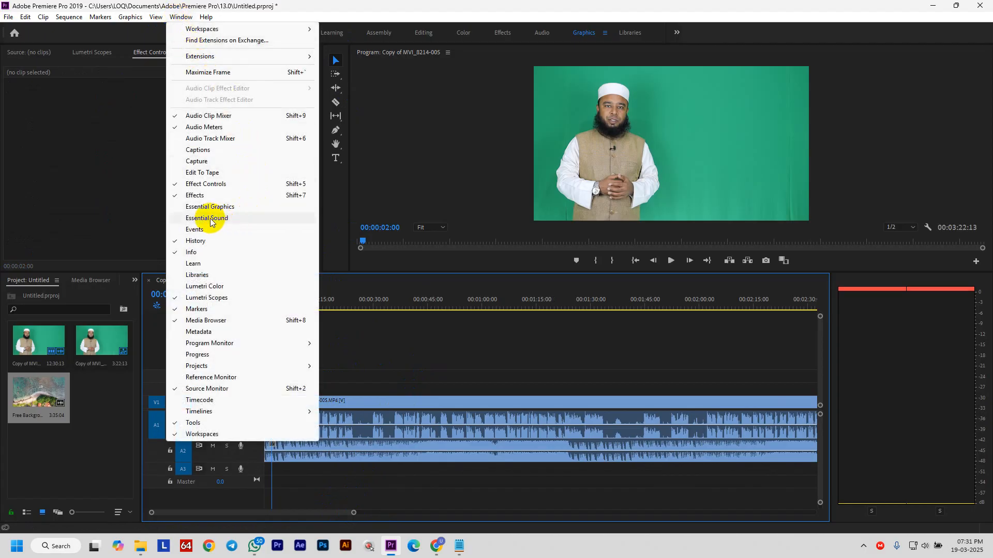
click(207, 218)
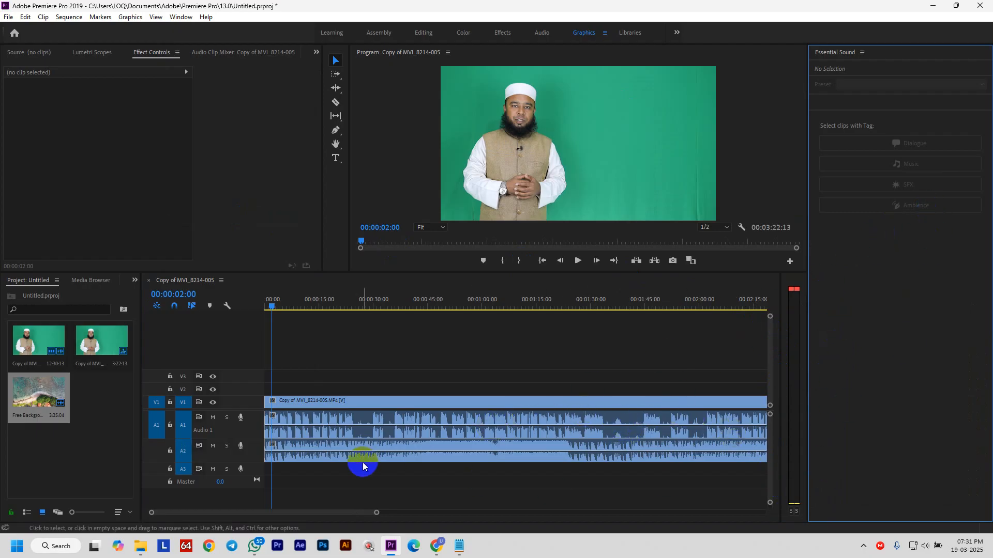
Split the talking footage at the pauses in speech along the sequence and select a short piece near the end.
drag(273, 306, 350, 325)
key(c)
click(353, 422)
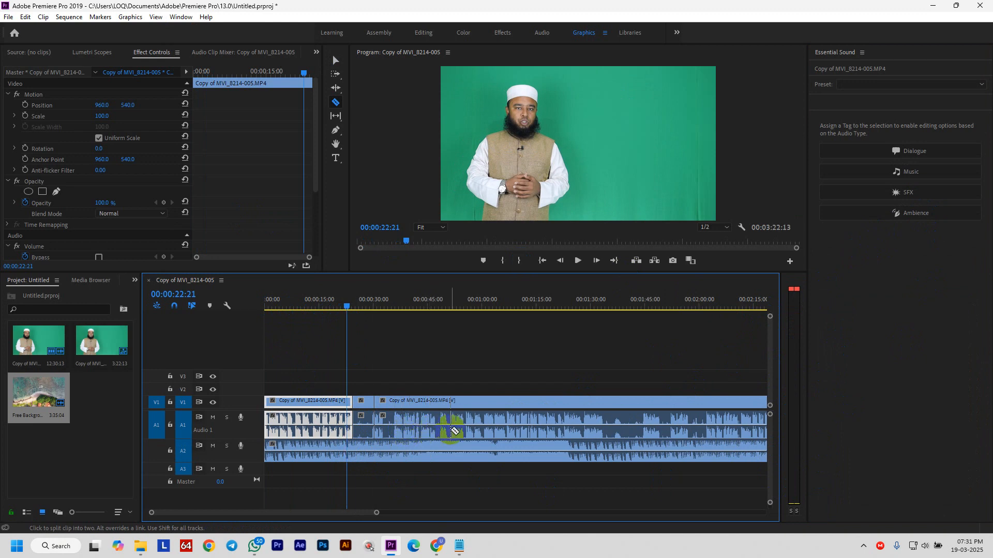
click(395, 430)
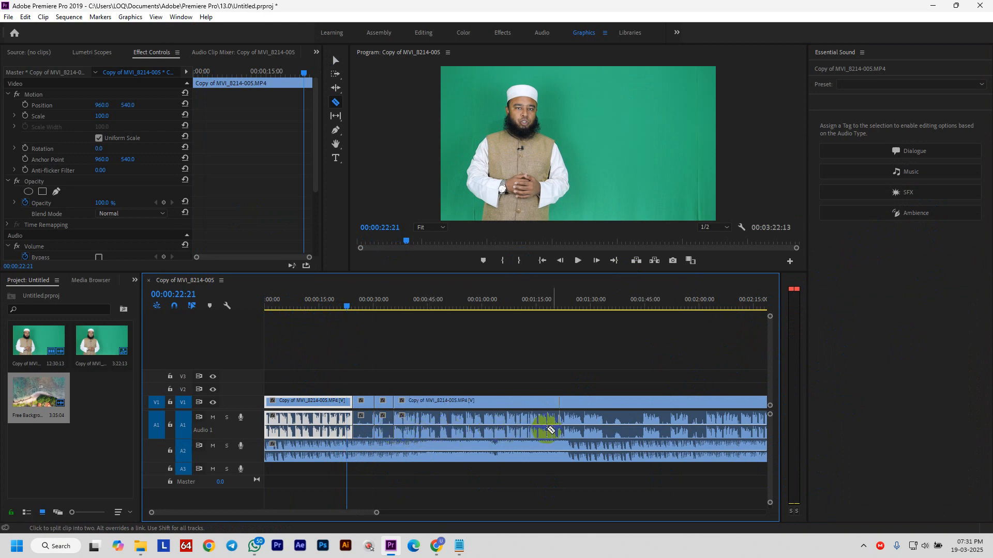
click(604, 433)
click(708, 433)
drag(376, 512, 458, 513)
click(427, 428)
click(408, 428)
click(617, 429)
click(595, 433)
click(656, 440)
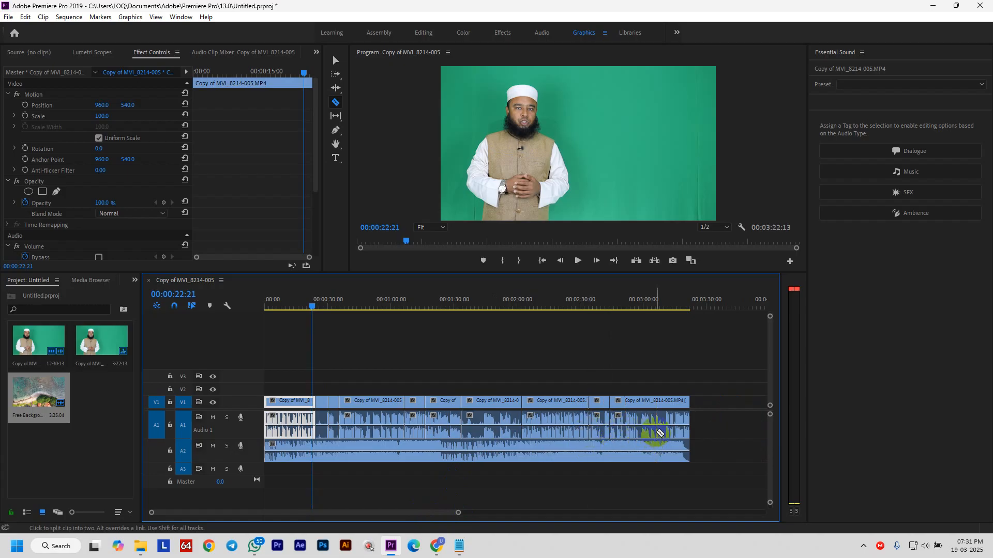
click(668, 430)
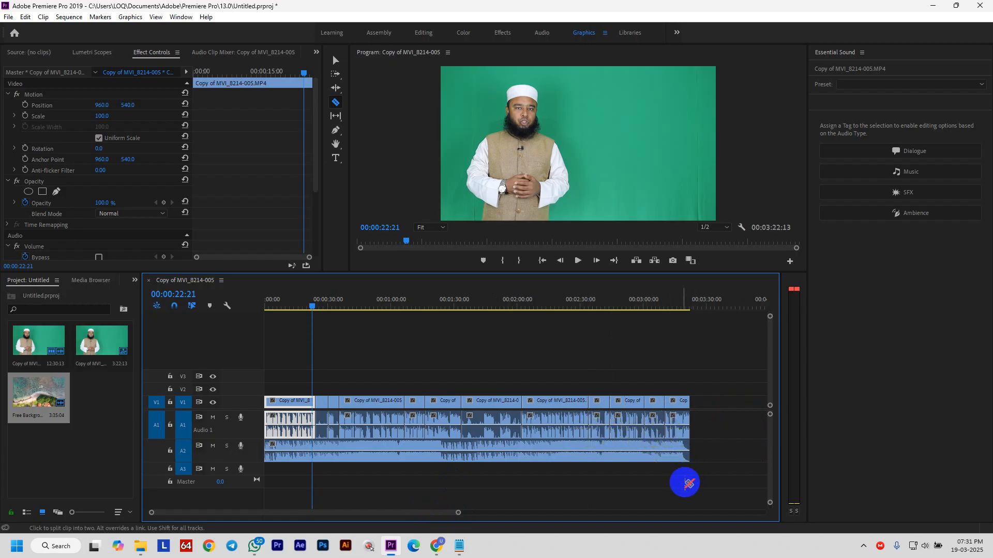
key(v)
click(653, 432)
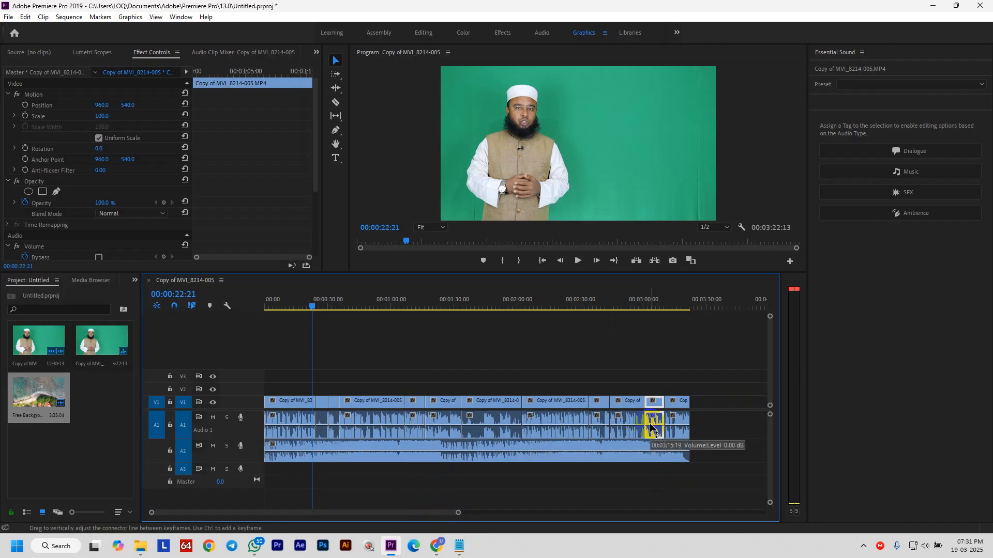
Undo all the splits made at the speech pauses in the talking footage.
key(ctrl+z)
key(ctrl+z)
key(ctrl+z)
key(ctrl+z)
key(ctrl+z)
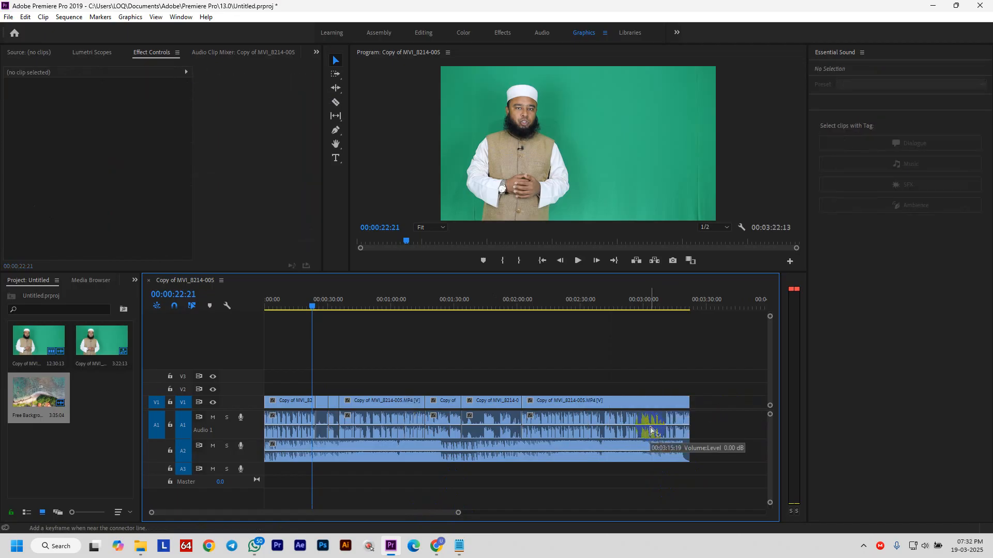
key(ctrl+z)
key(ctrl+z)
key(ctrl+z)
key(ctrl+z)
key(ctrl+z)
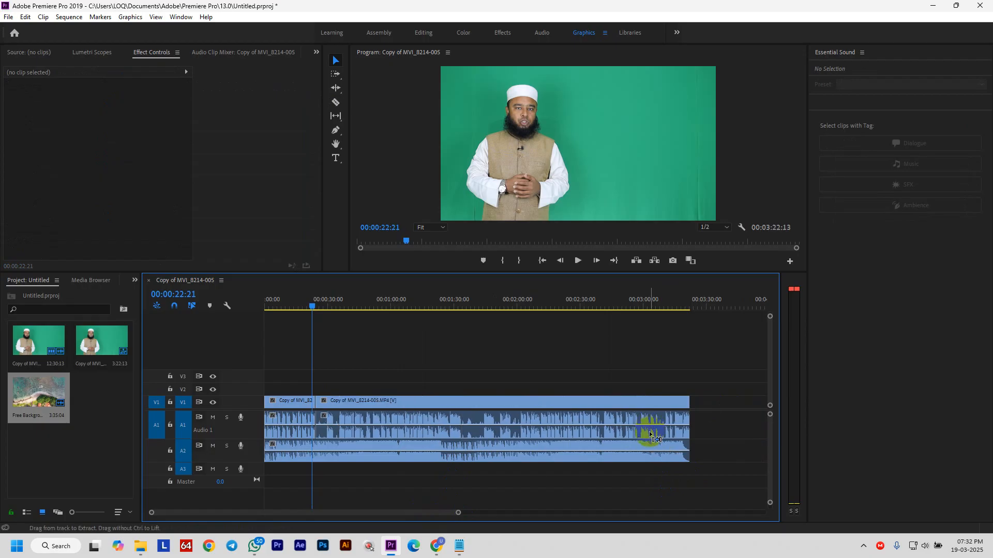
Unlink the talking footage's picture from its voice and select only the voice clip on Audio 1.
click(591, 431)
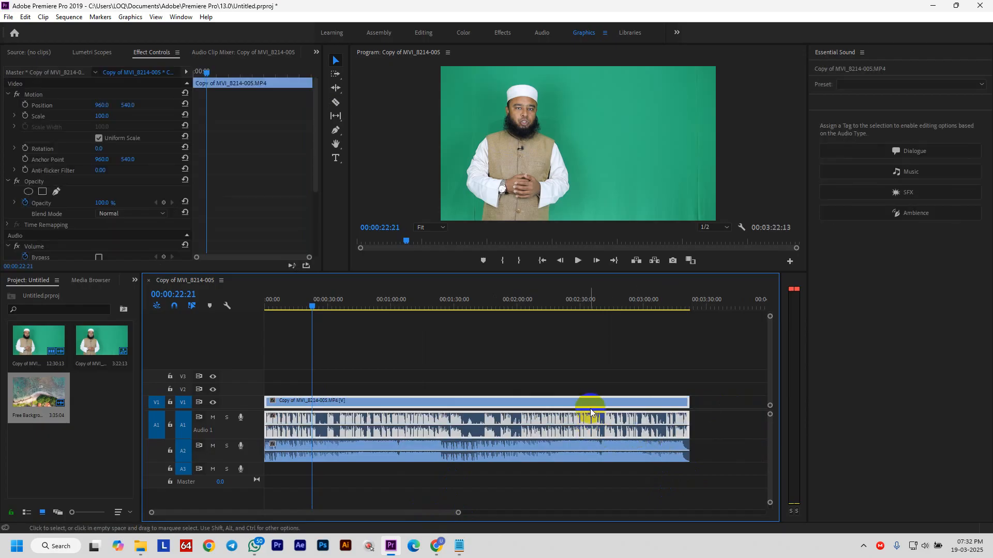
click(580, 364)
click(428, 425)
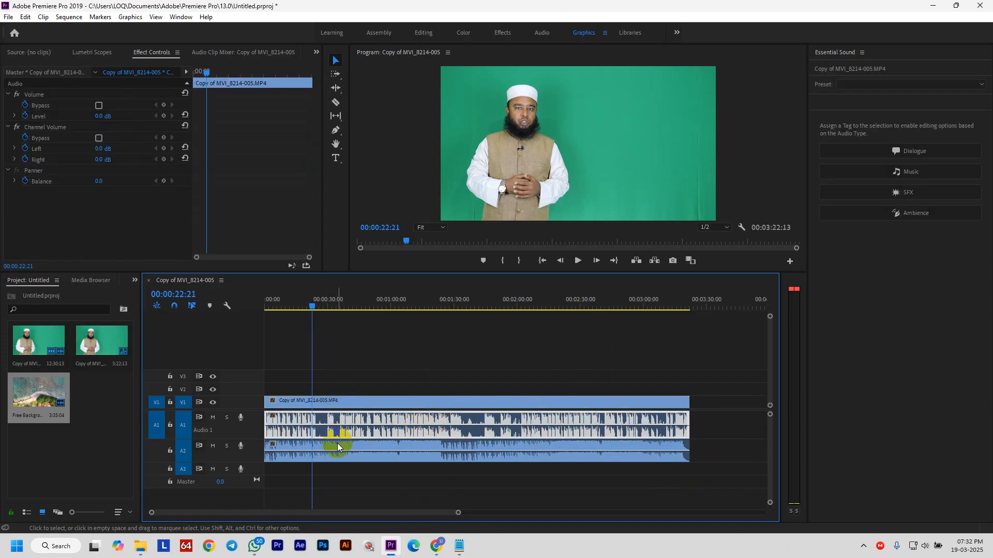
Split the voice clip on Audio 1 at the starts and ends of several stretches along its length.
click(326, 424)
click(336, 425)
click(402, 425)
click(501, 425)
click(601, 427)
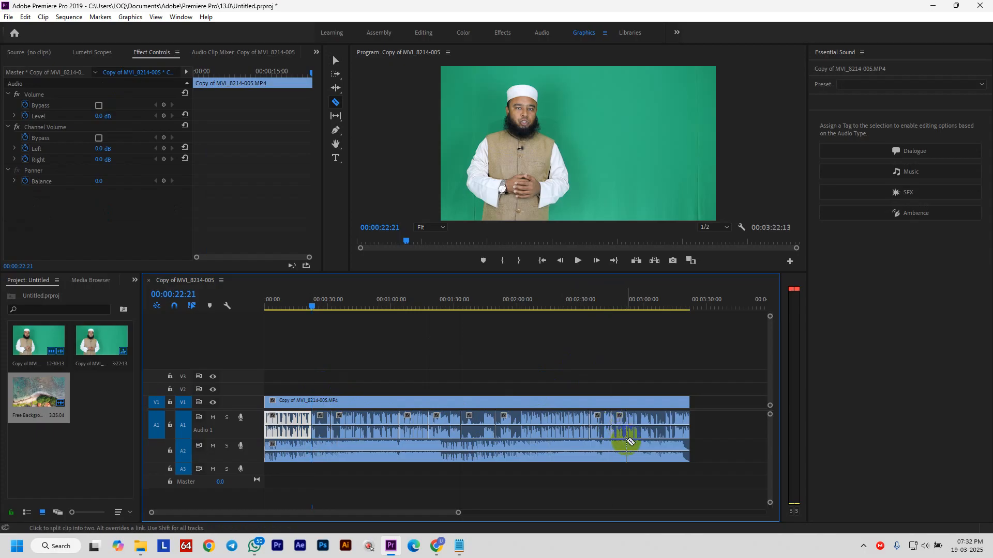
key(v)
click(623, 431)
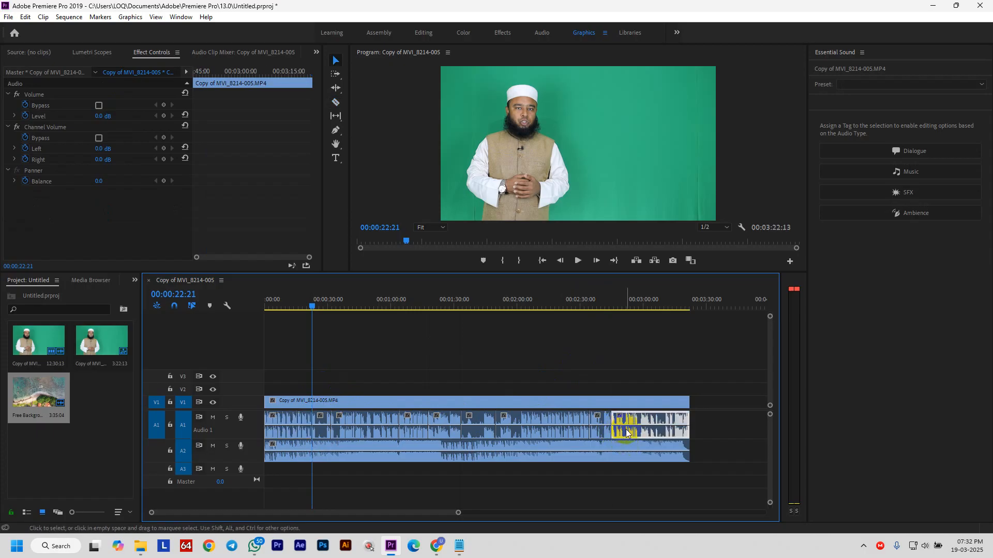
key(c)
click(632, 433)
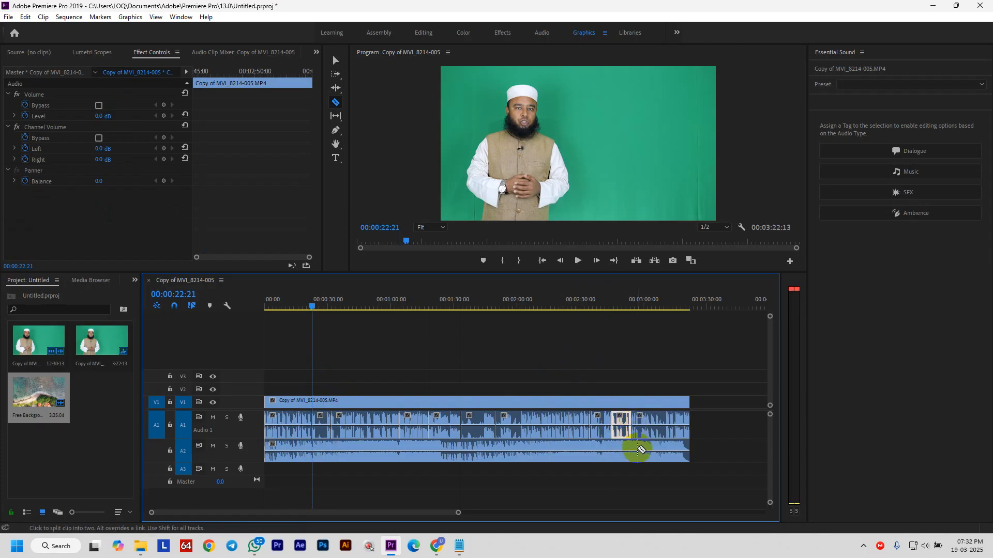
key(v)
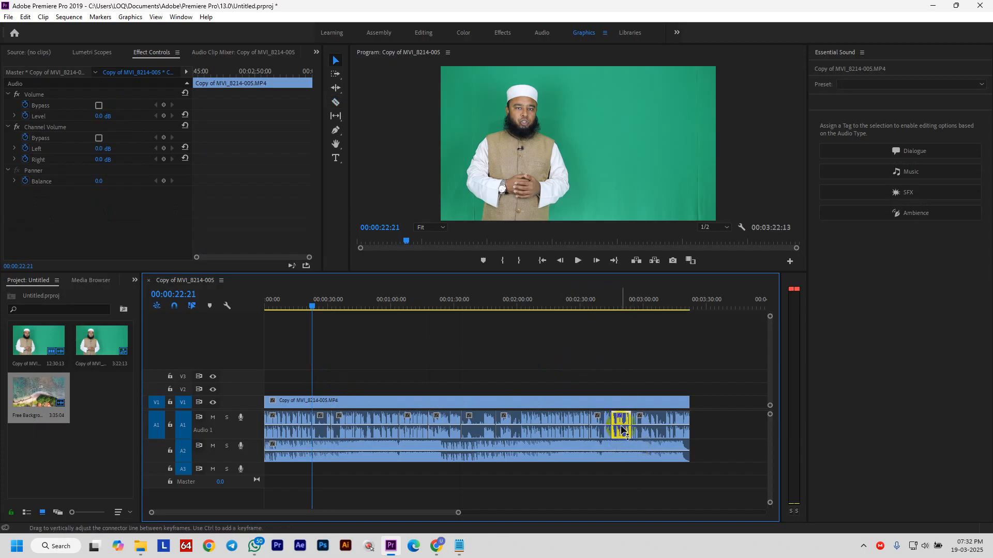
Delete the short voice pieces between the kept stretches on Audio 1, leaving four gaps.
key(Delete)
click(600, 424)
key(Delete)
click(491, 425)
key(Delete)
click(403, 422)
key(Delete)
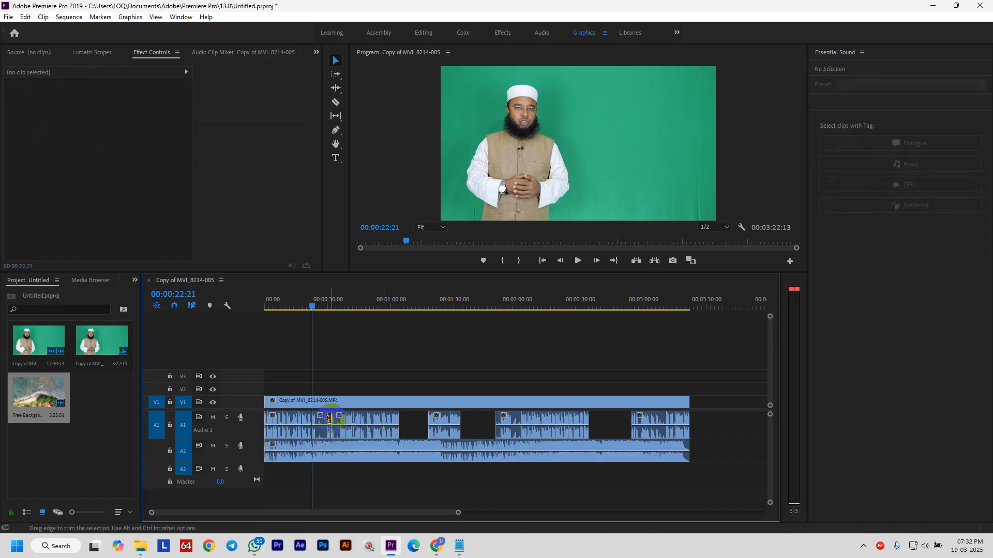
click(336, 429)
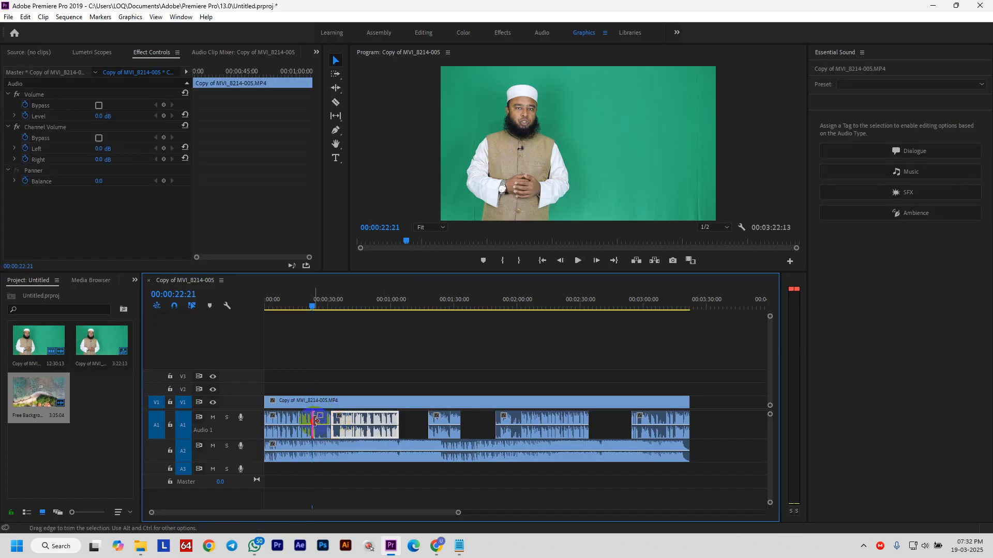
click(314, 424)
click(323, 427)
key(Delete)
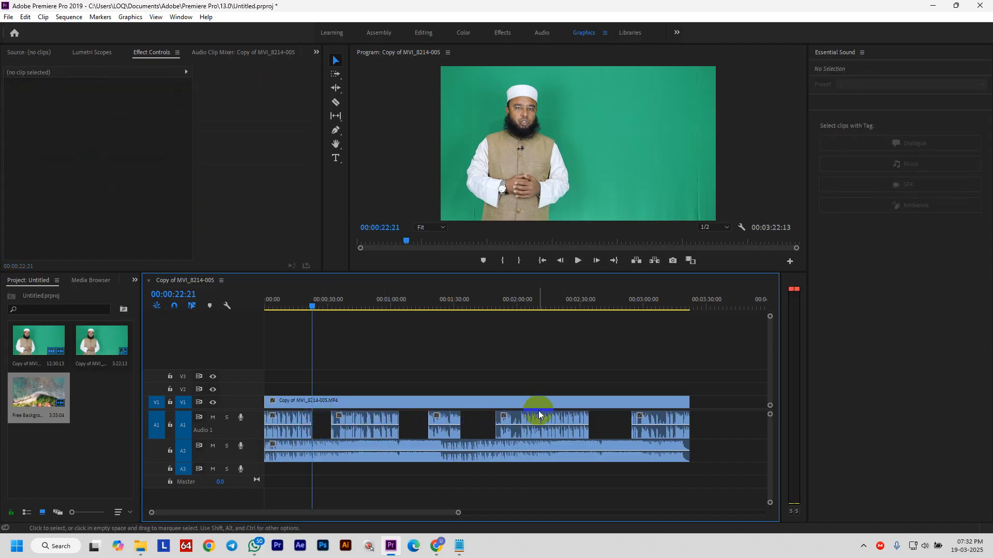
Play the sequence through the first gap in the voice to hear the music alone.
key(space)
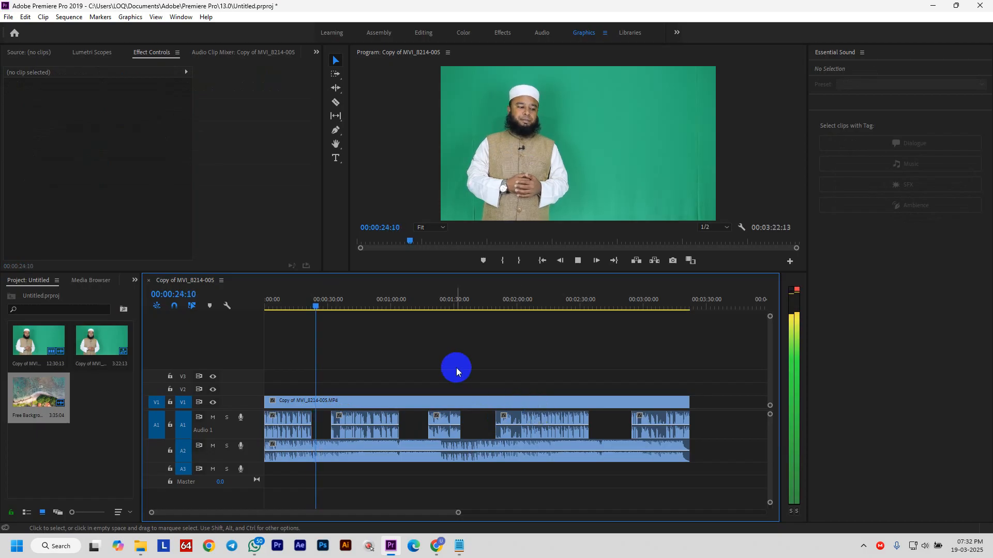
key(space)
key(space)
mouse_move(317, 306)
mouse_down()
mouse_move(265, 313)
mouse_move(270, 305)
mouse_move(321, 323)
mouse_up()
click(711, 433)
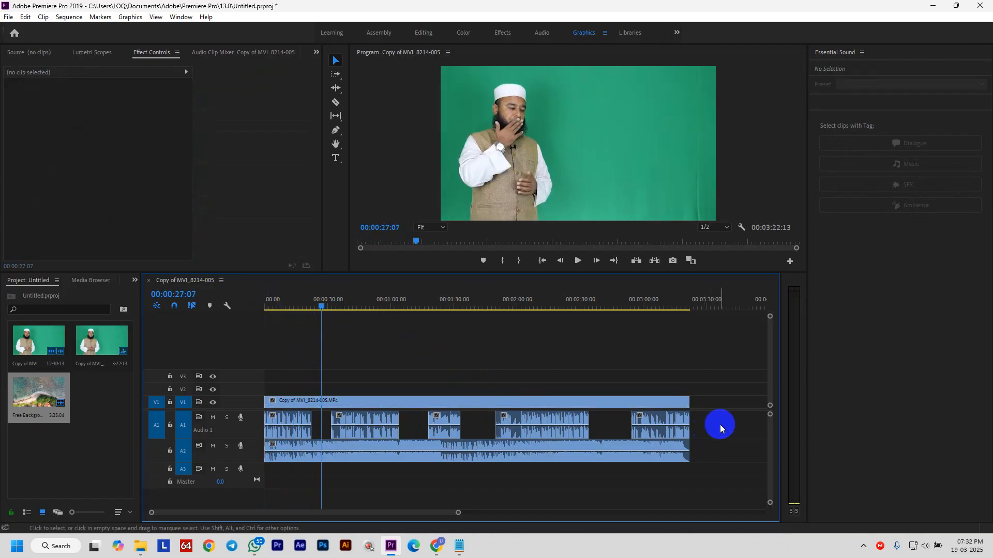
Tag all the remaining voice pieces on Audio 1 as Dialogue in Essential Sound.
drag(653, 421, 290, 415)
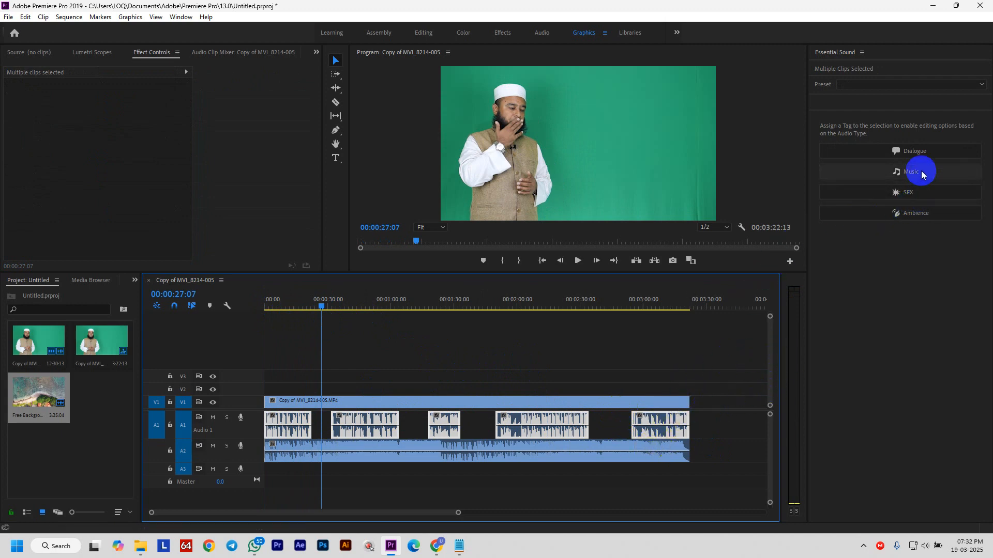
click(917, 153)
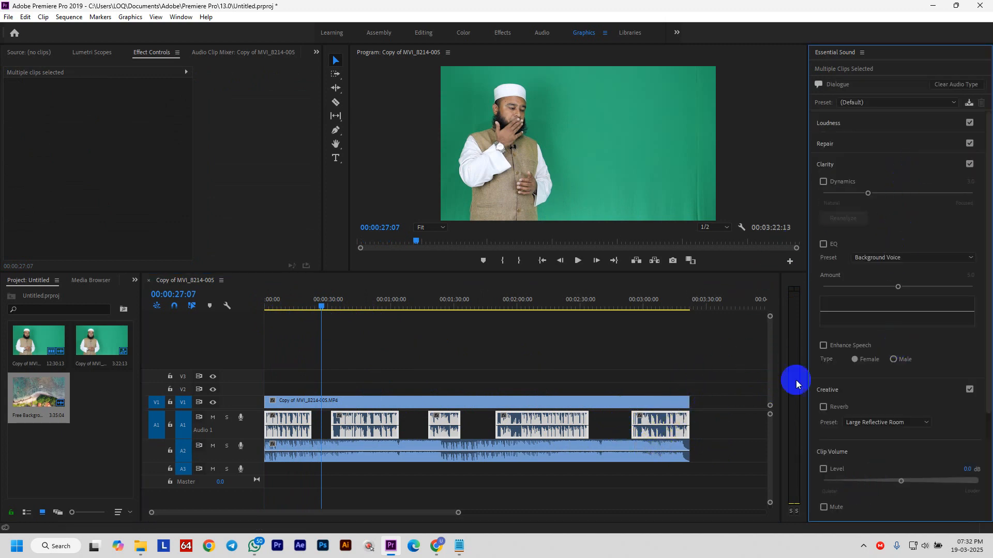
scroll(927, 436, down, 1)
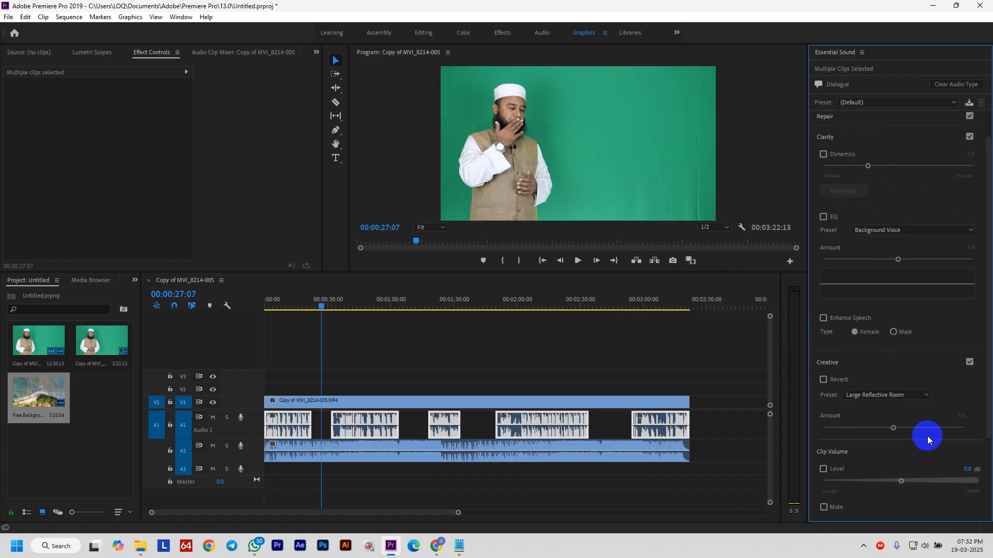
click(664, 469)
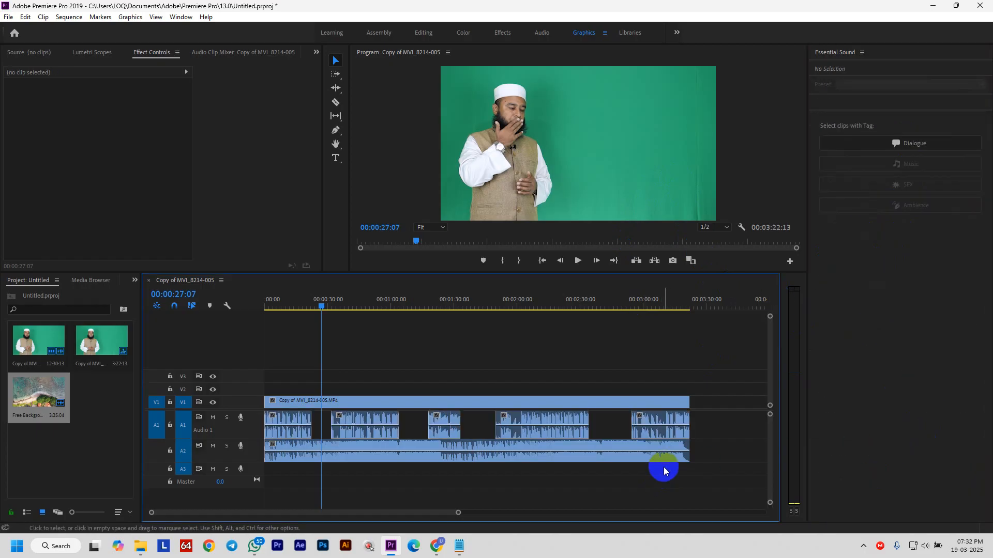
Tag the music clip on Audio 2 as Music, enable Ducking against dialogue and set its Sensitivity to 7.0.
click(619, 454)
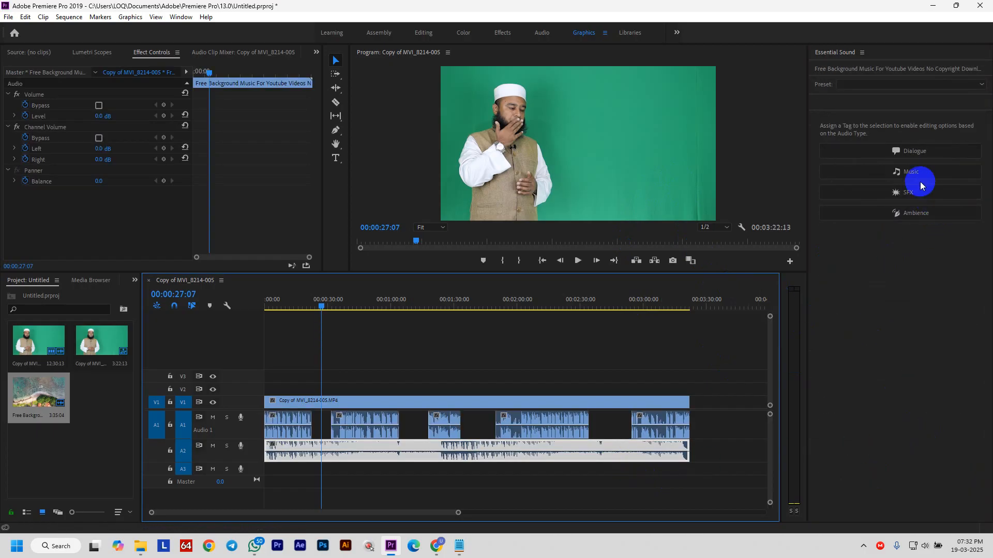
click(941, 176)
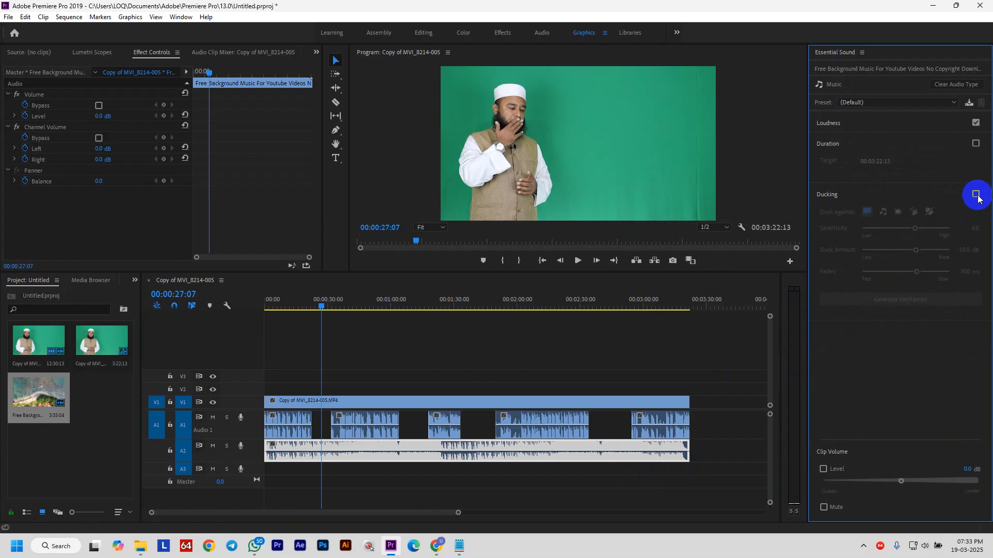
click(976, 195)
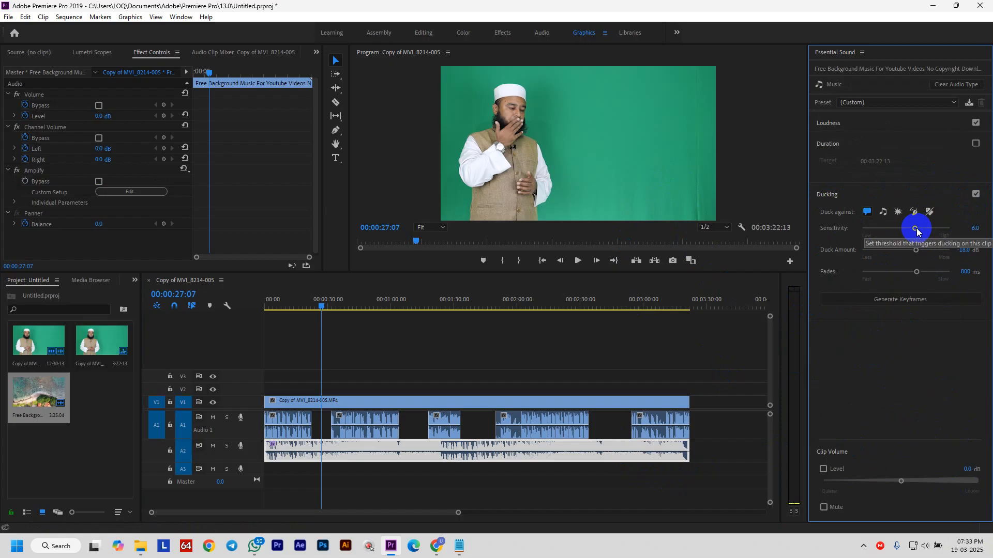
click(917, 231)
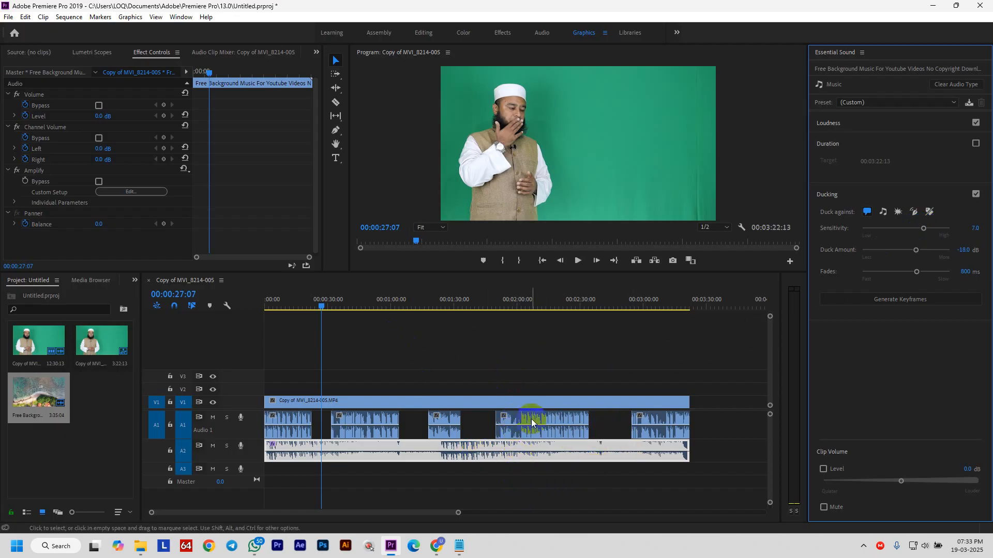
Set the Duck Amount to -20 dB and Fades to 300 ms, and generate the ducking keyframes for the music.
click(964, 251)
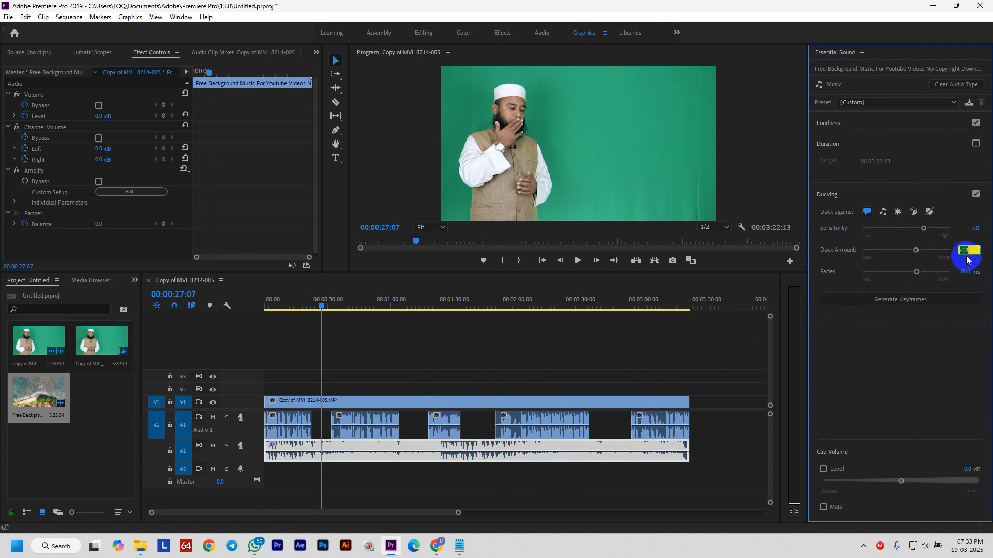
click(952, 352)
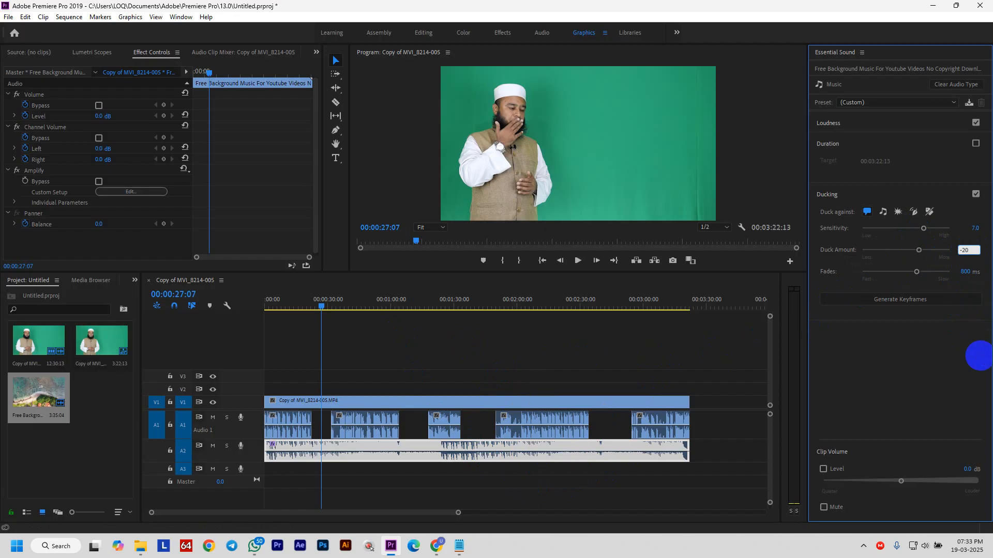
click(956, 356)
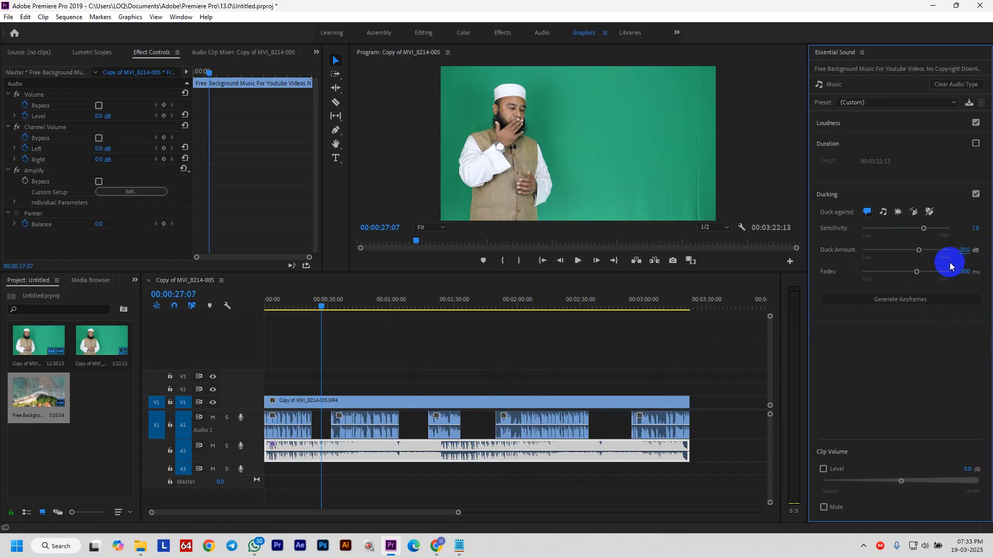
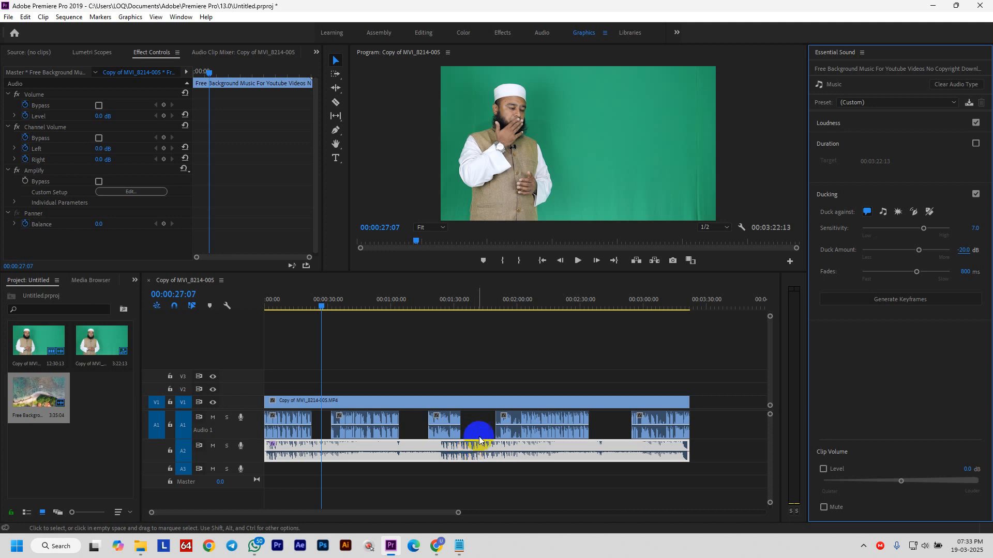
click(966, 273)
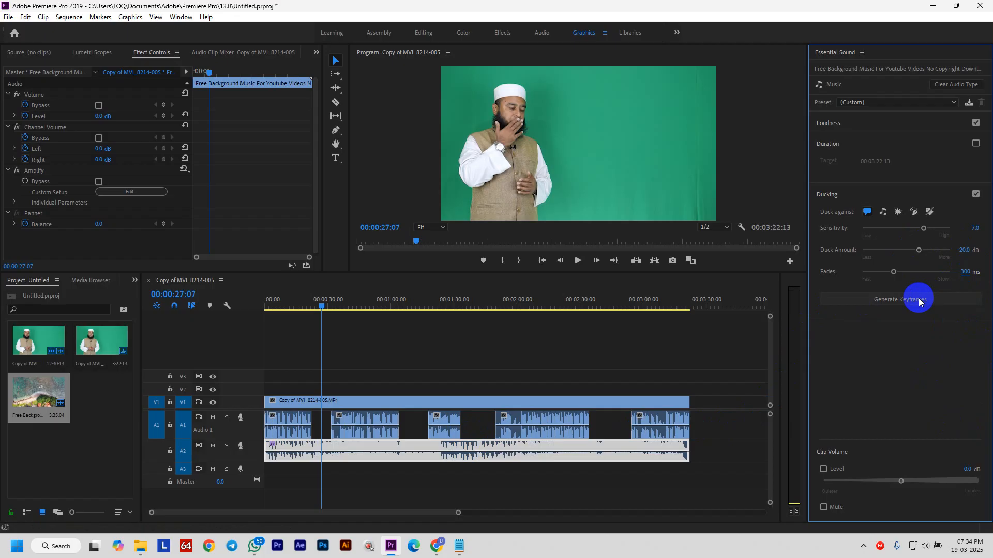
drag(323, 304, 227, 310)
click(901, 304)
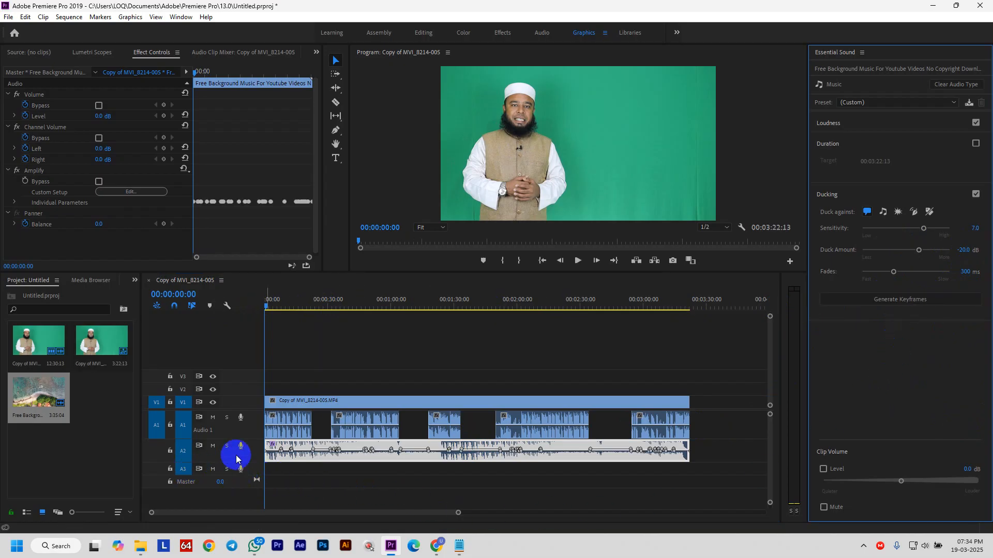
Examine the ducking keyframes on an enlarged Audio 2 track and play back the ducked mix from the start.
scroll(251, 456, up, 7)
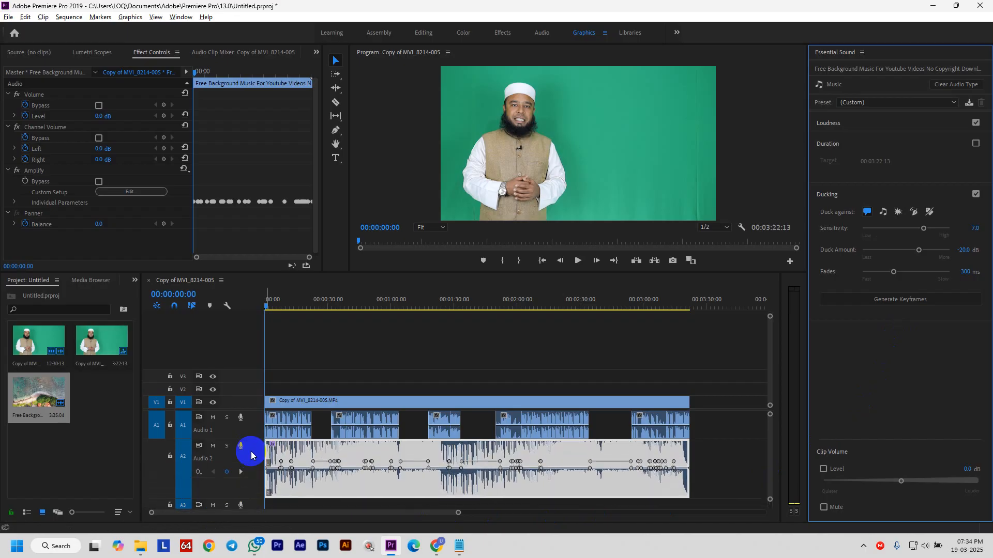
scroll(251, 456, up, 2)
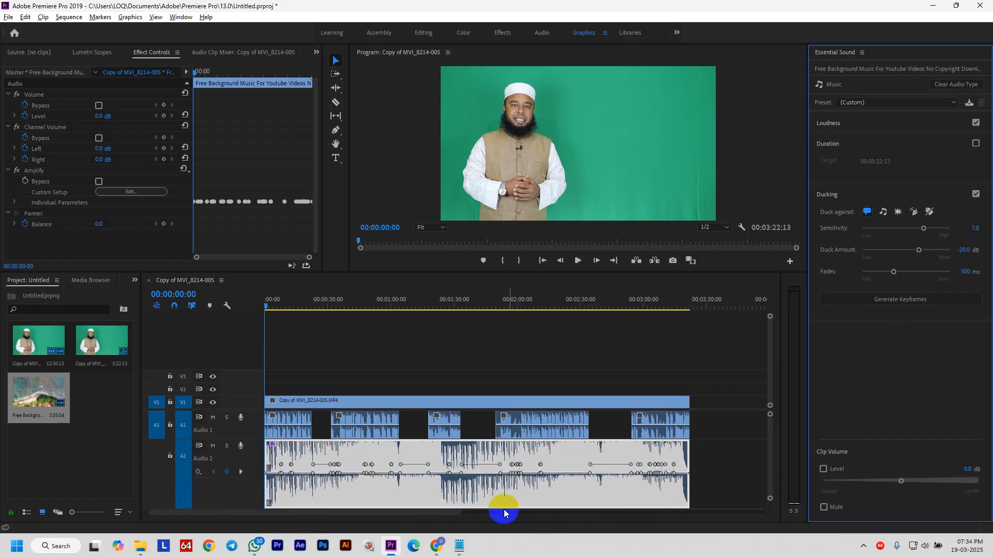
scroll(360, 488, up, 5)
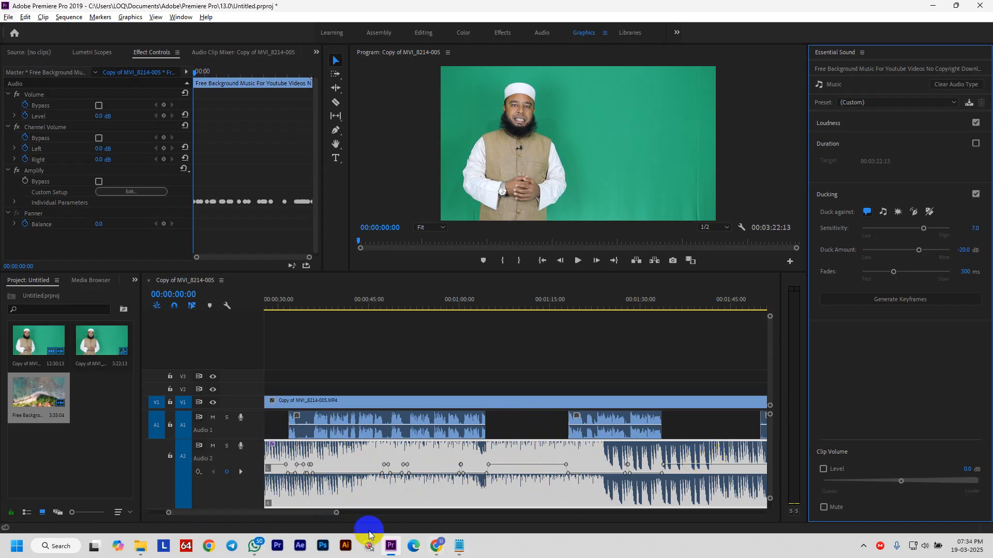
drag(336, 515, 466, 514)
key(space)
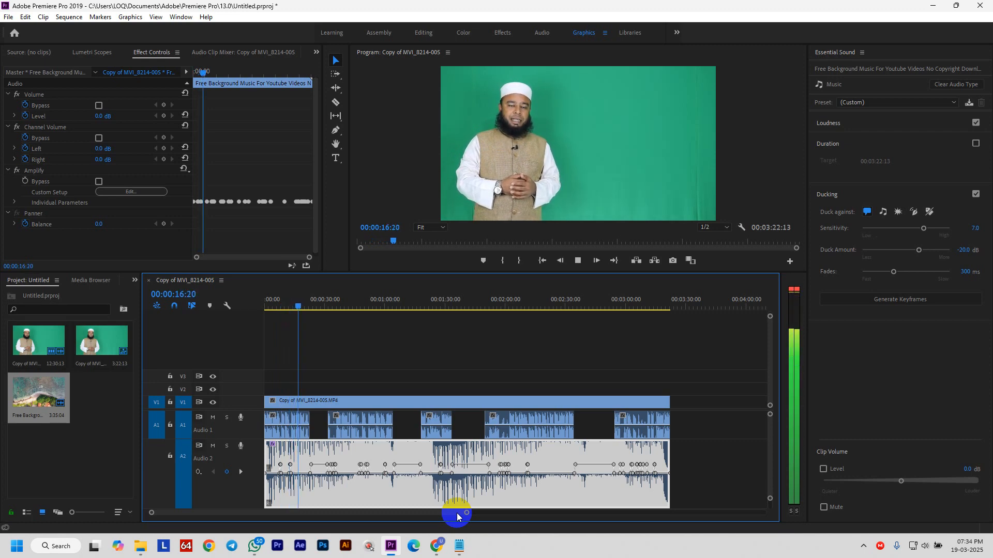
key(space)
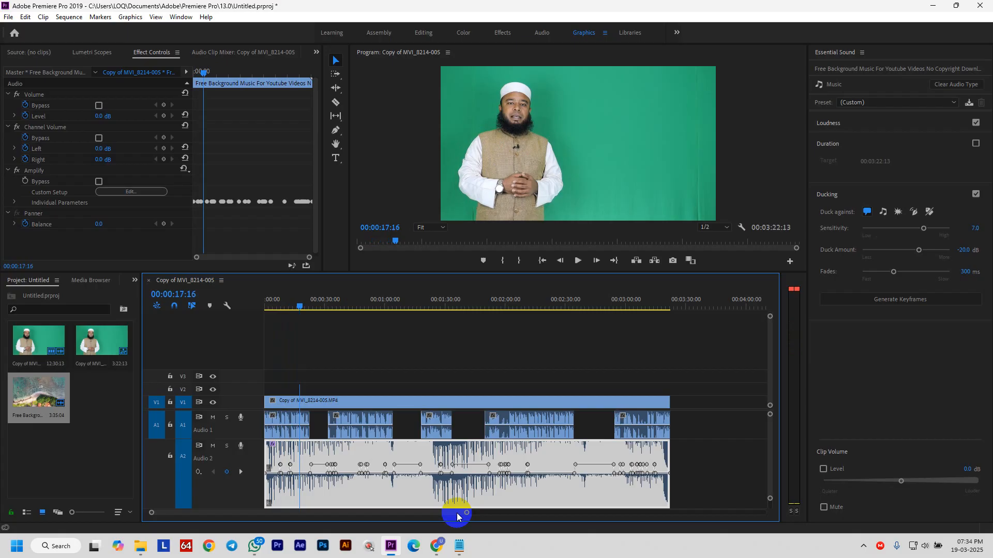
Delete all the voice pieces and the ducked music clip from the audio tracks.
click(705, 476)
drag(705, 476, 282, 424)
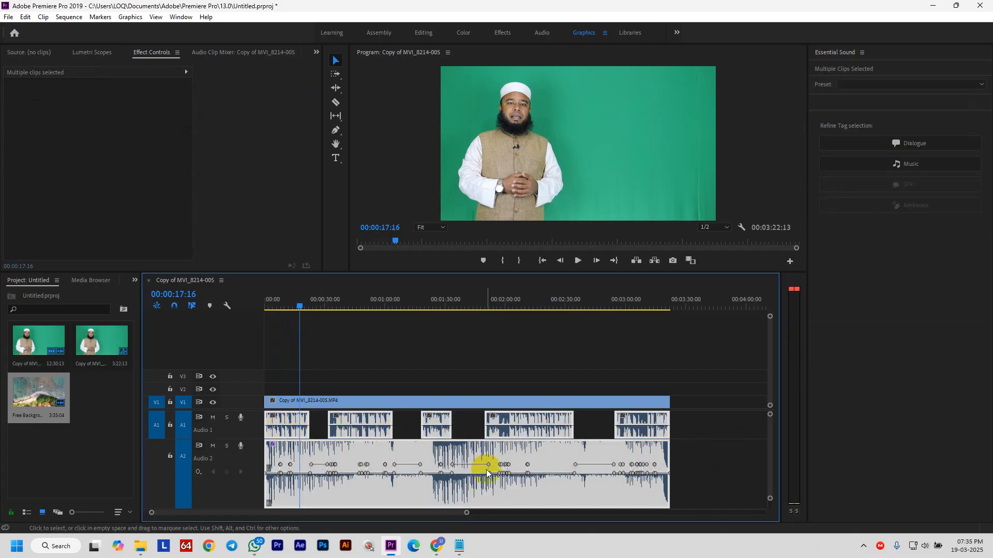
key(Delete)
Place the background music at the sequence start with its sound on Audio 2 and delete its picture from V2.
drag(39, 395, 463, 424)
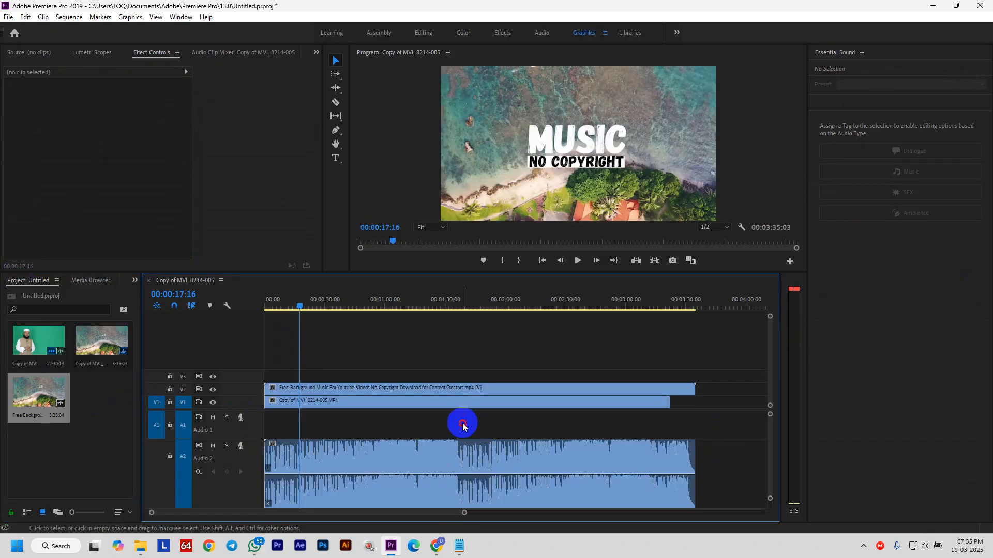
click(444, 389)
key(Delete)
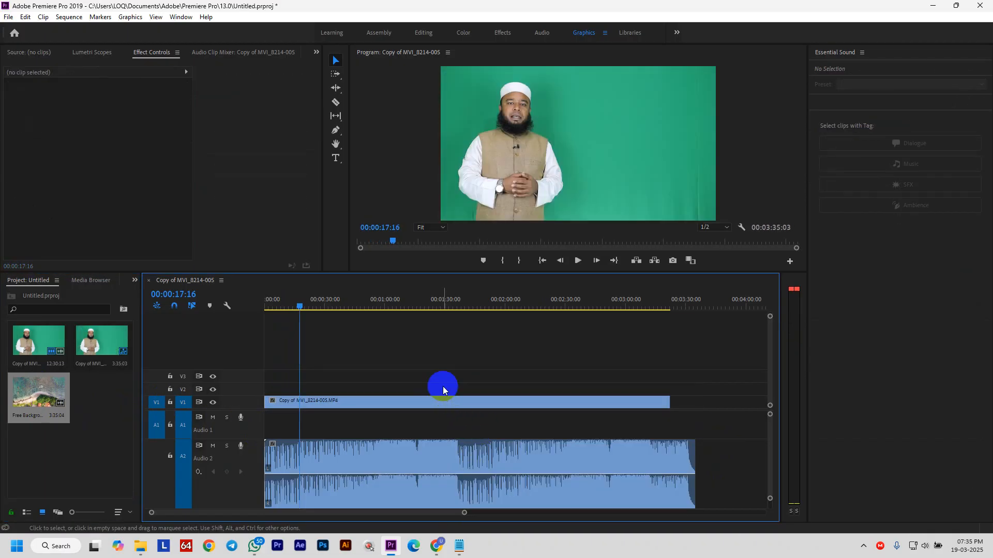
Select the fresh music clip on Audio 2.
click(414, 455)
click(433, 402)
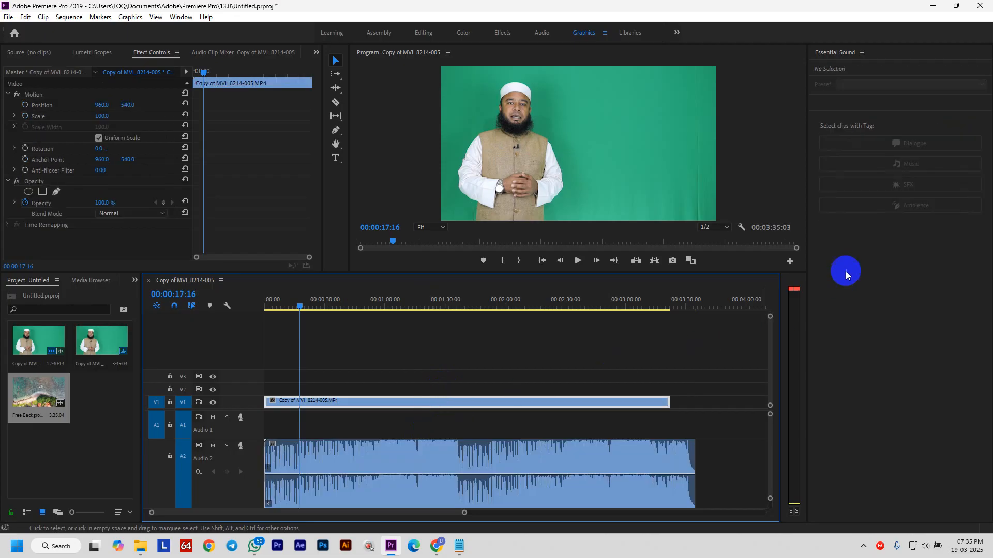
click(529, 383)
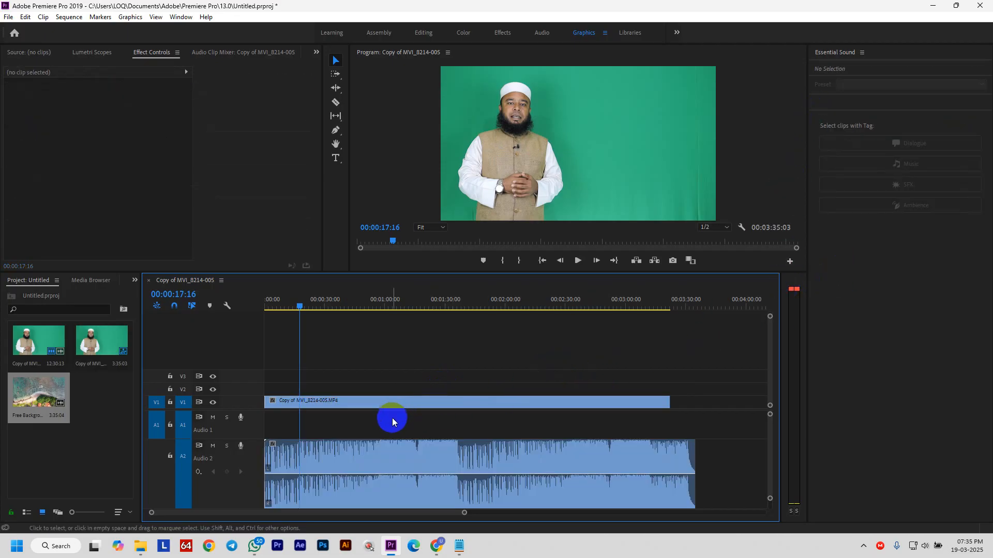
click(371, 404)
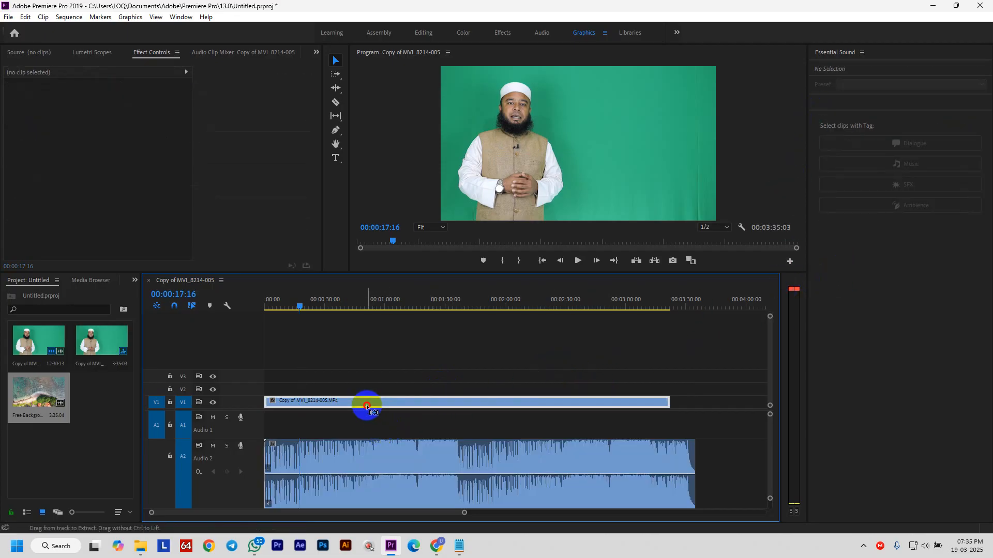
click(353, 457)
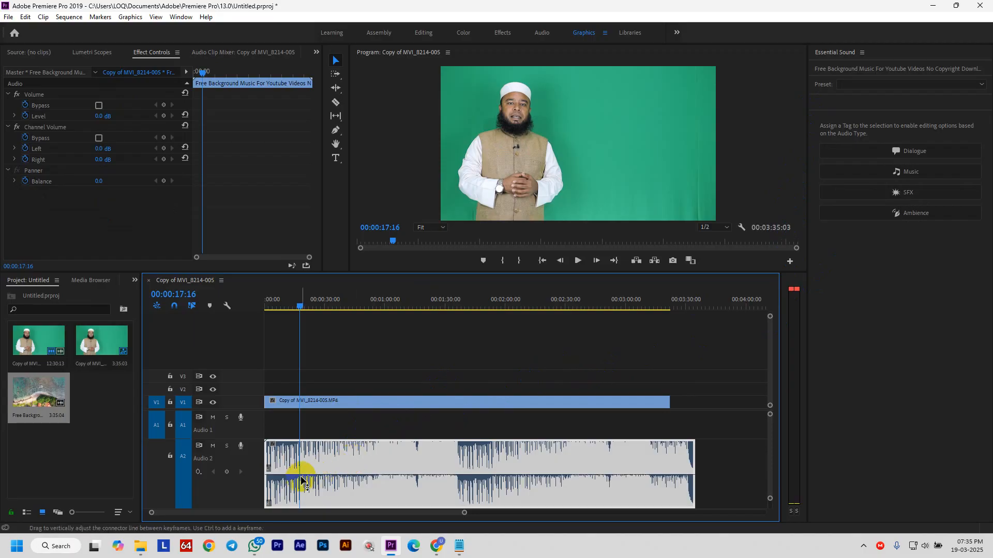
Undo back to the ducked voice-and-music arrangement on the audio tracks and play it.
key(Delete)
key(space)
key(ctrl+z)
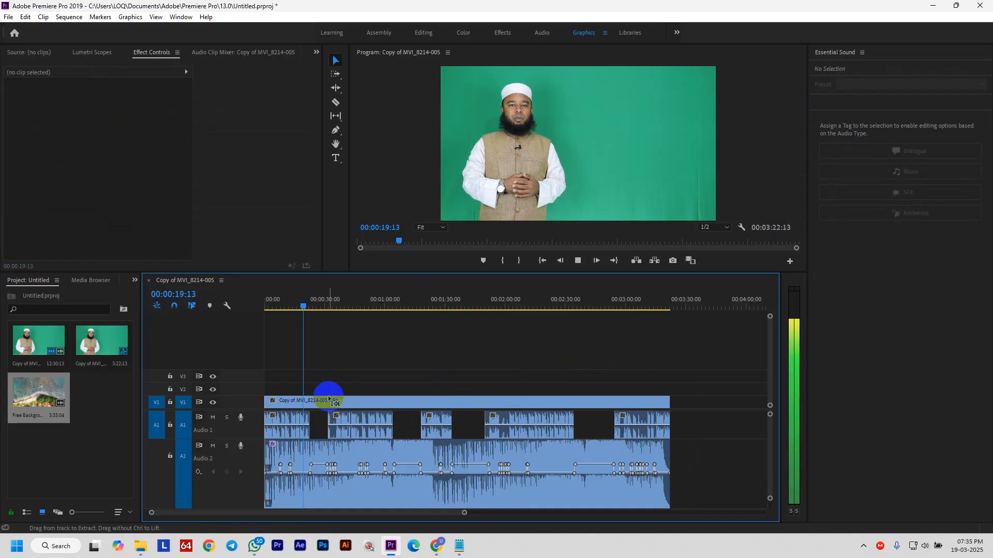
Delete all clips from the sequence and remove every item from the project.
drag(295, 382, 698, 510)
key(Delete)
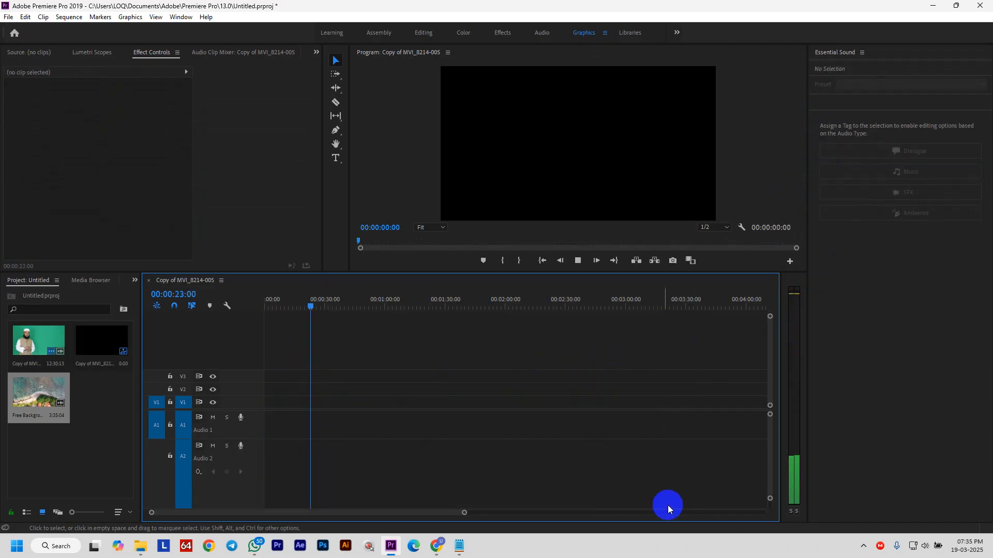
double_click(45, 357)
drag(54, 341, 0, 346)
key(Delete)
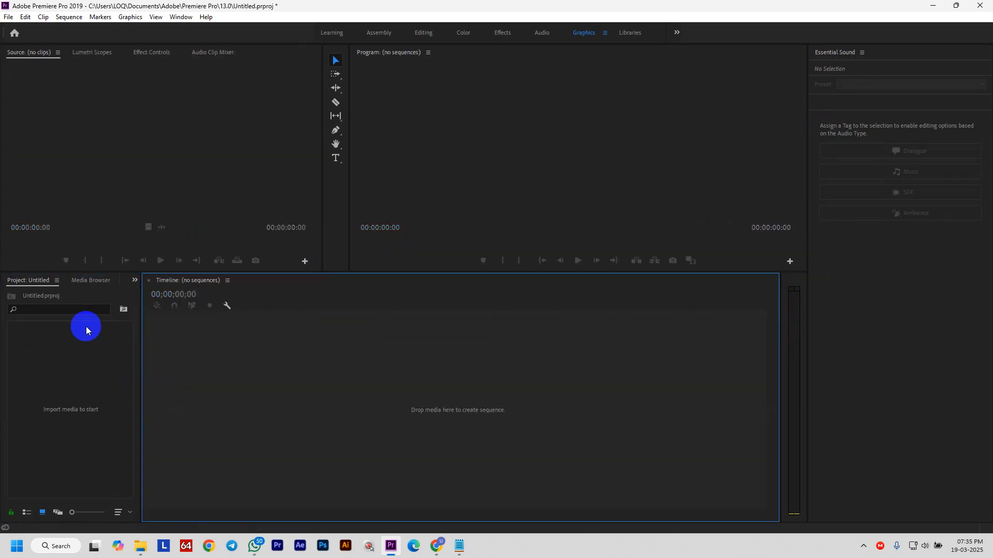
Import "Copy of MVI_8214-005.MP4" from the Green Screen video folder and create a sequence from it.
double_click(86, 330)
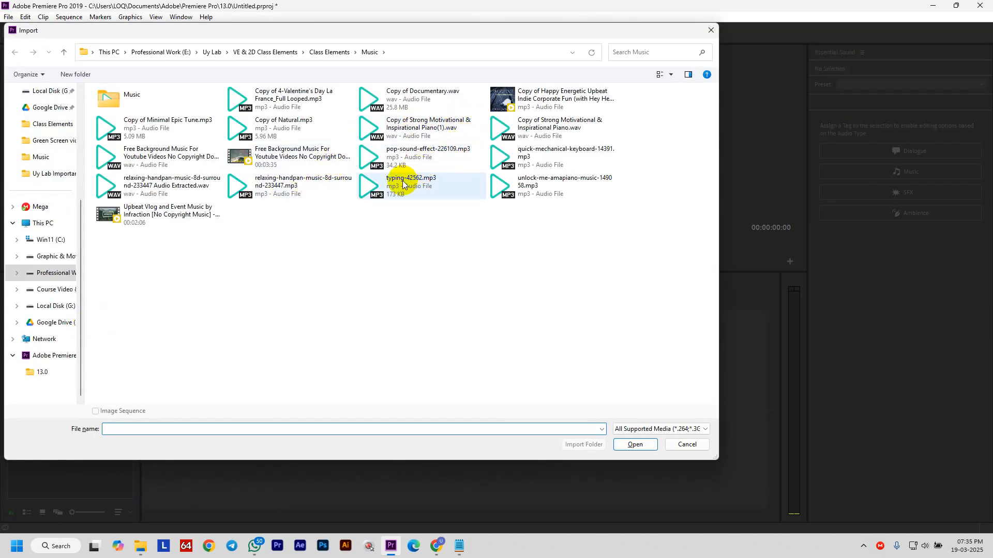
click(329, 52)
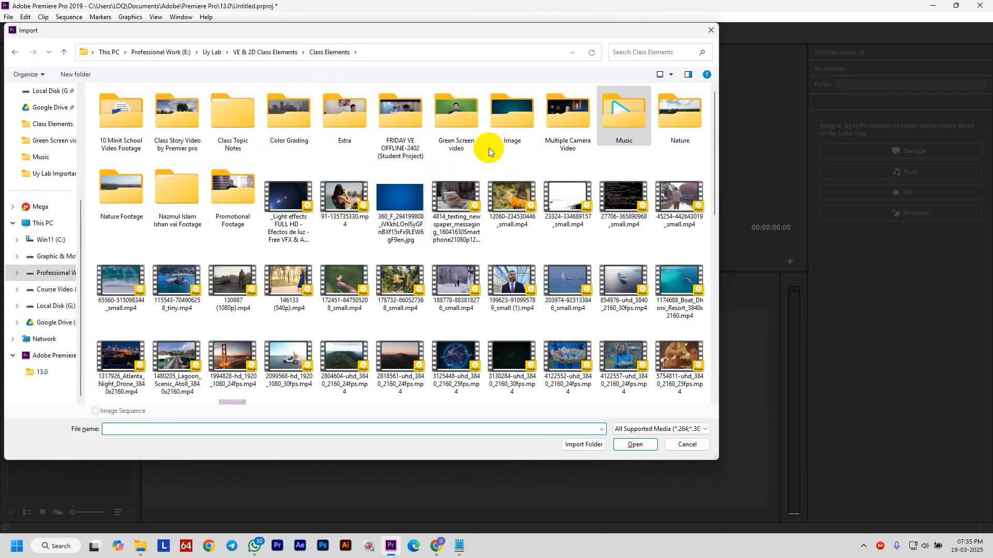
double_click(445, 120)
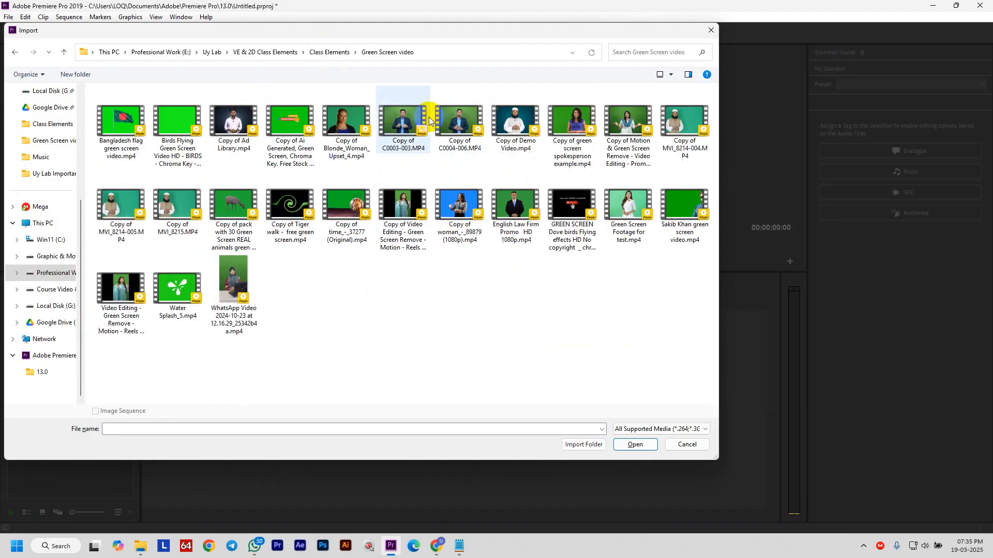
click(134, 213)
click(634, 446)
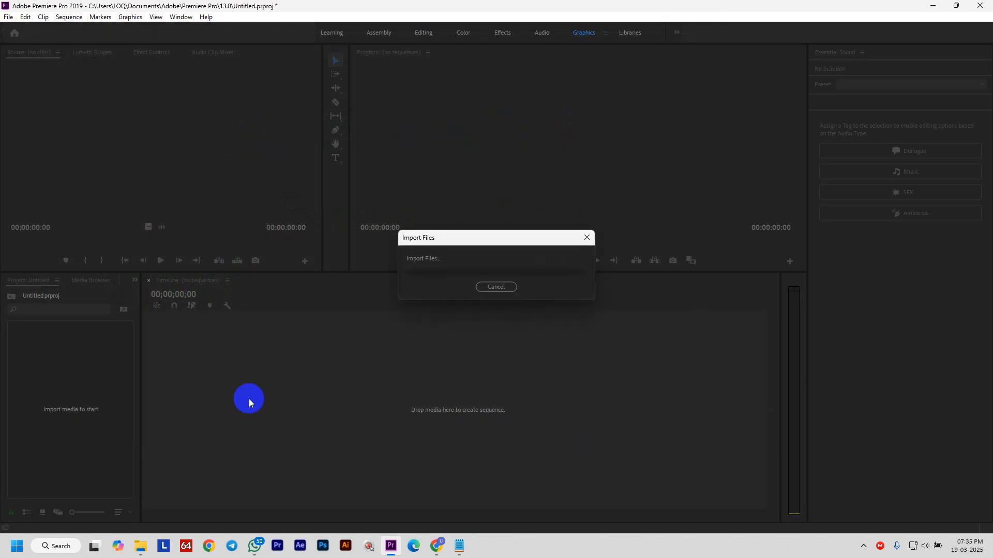
drag(60, 371, 251, 369)
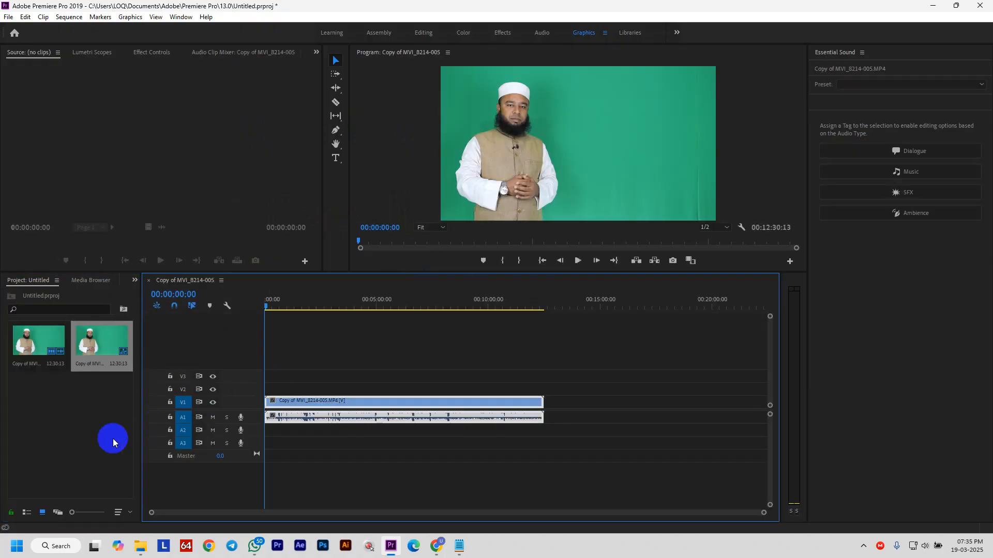
Import "Copy of Happy Energetic Upbeat Indie Corporate Fun (with Hey Hey) - Short.mp3", try it on A2, and delete it from the sequence.
double_click(113, 438)
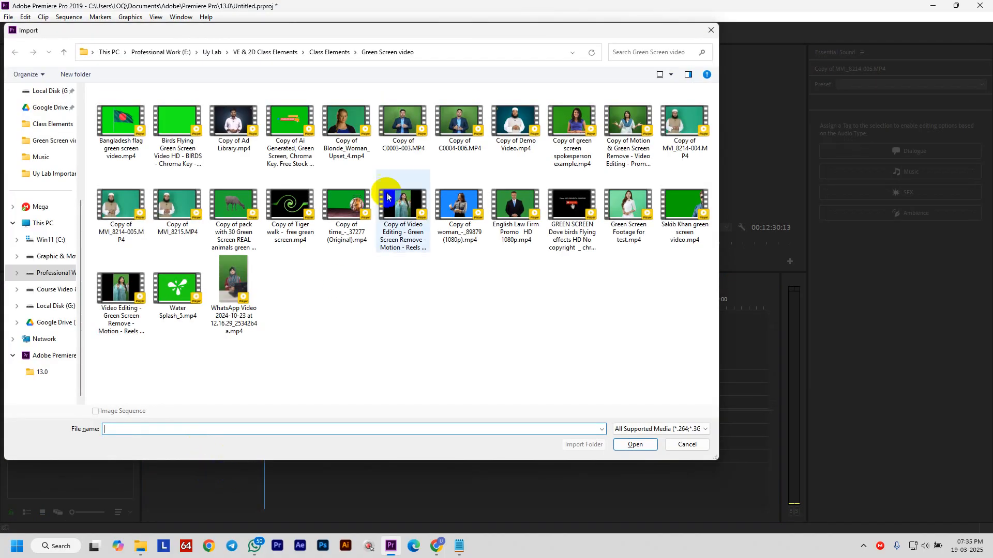
click(337, 53)
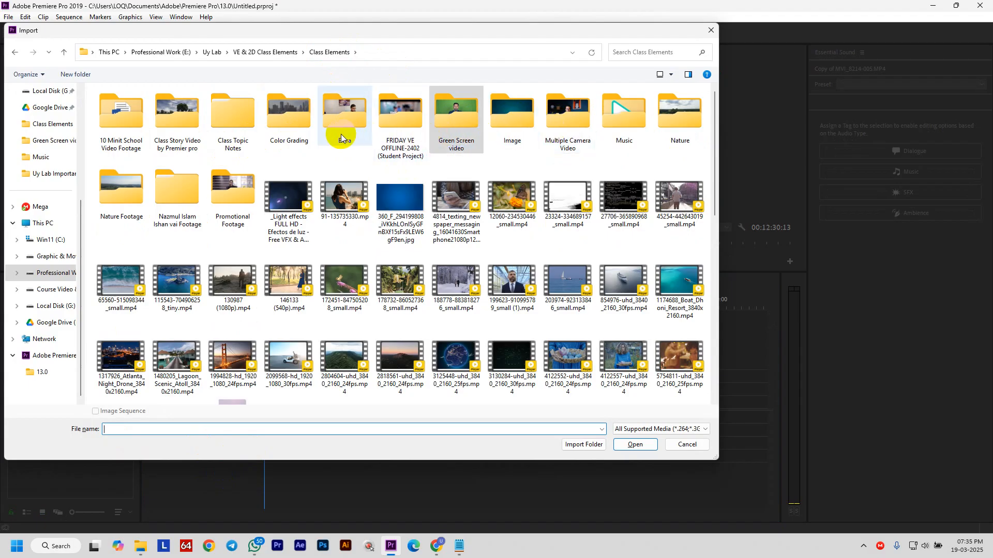
double_click(629, 110)
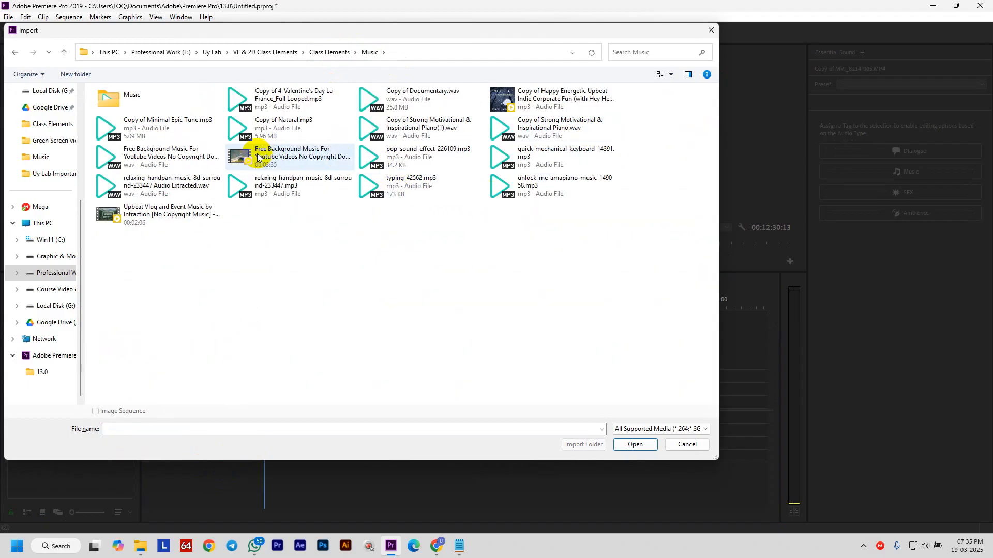
click(573, 104)
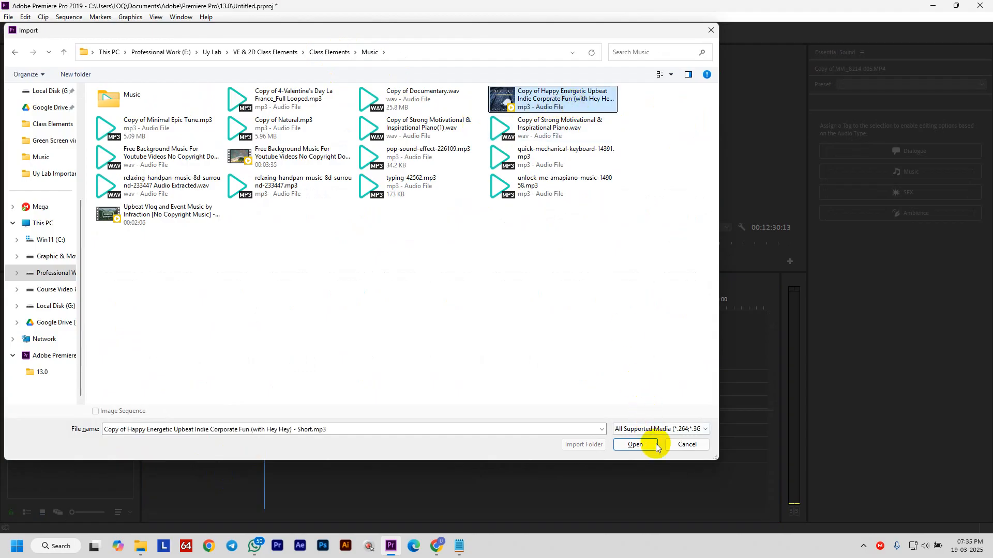
click(636, 444)
drag(68, 398, 265, 433)
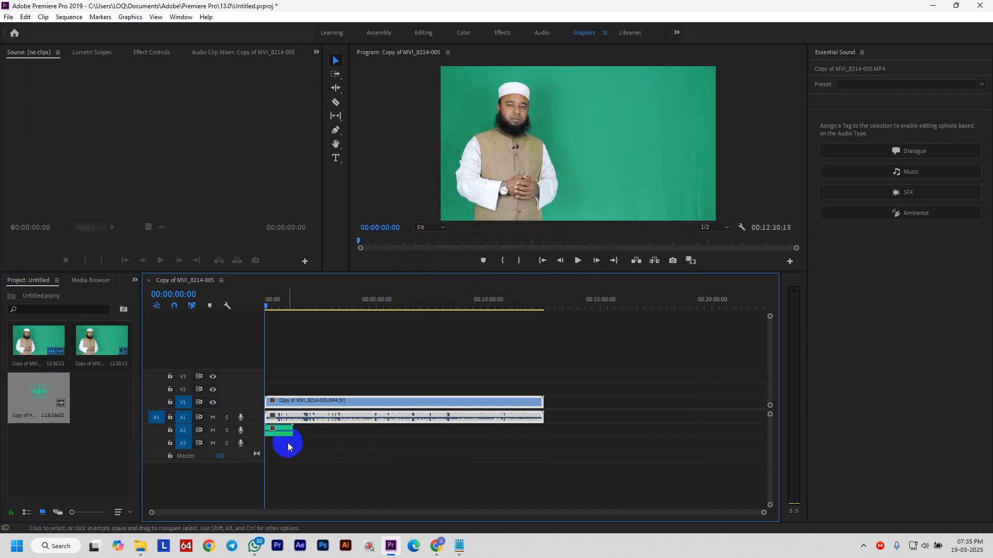
click(290, 436)
key(Delete)
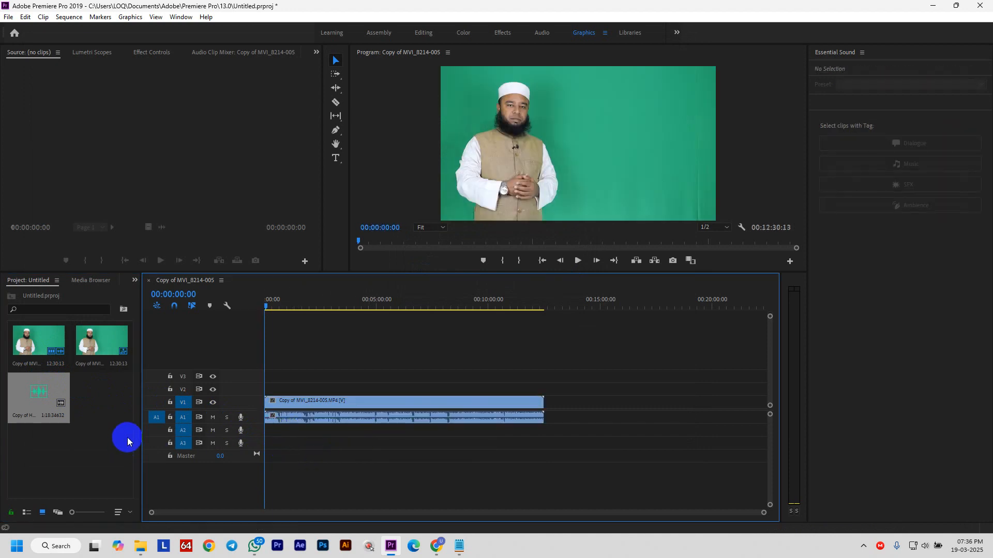
Import "Upbeat Vlog and Event Music by Infraction [No Copyright Music] - Early Morning.mp4" and place it at the sequence start with its sound on A2.
double_click(127, 438)
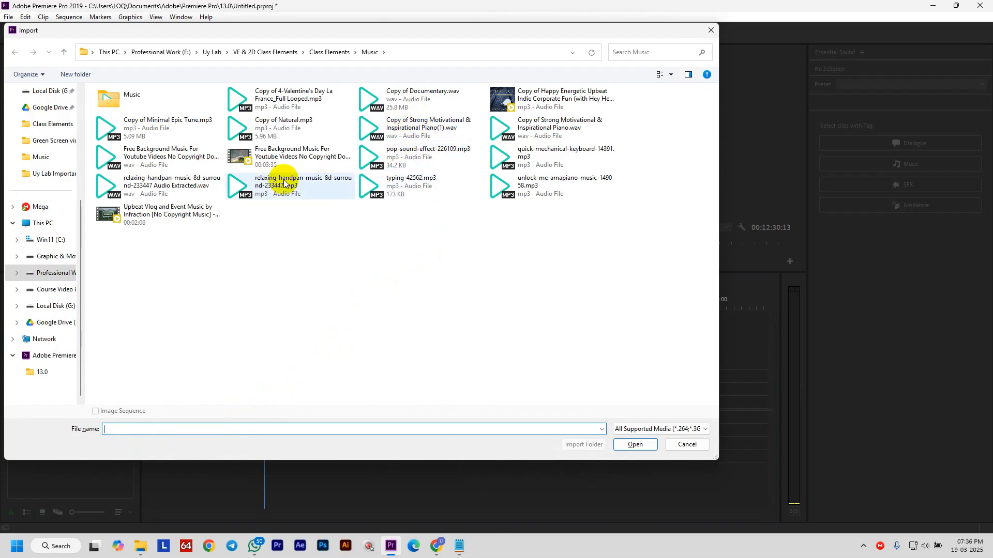
click(139, 208)
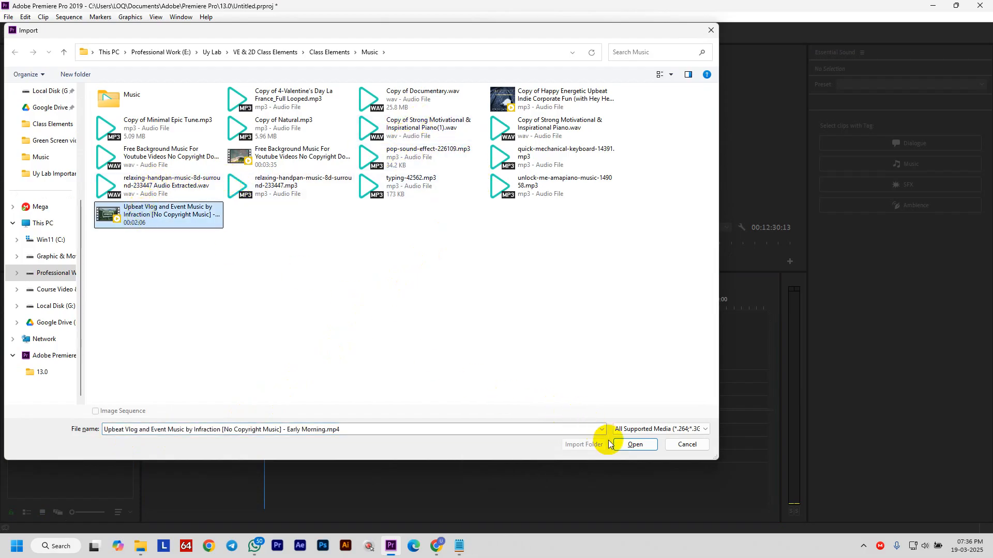
click(629, 444)
drag(86, 419, 264, 430)
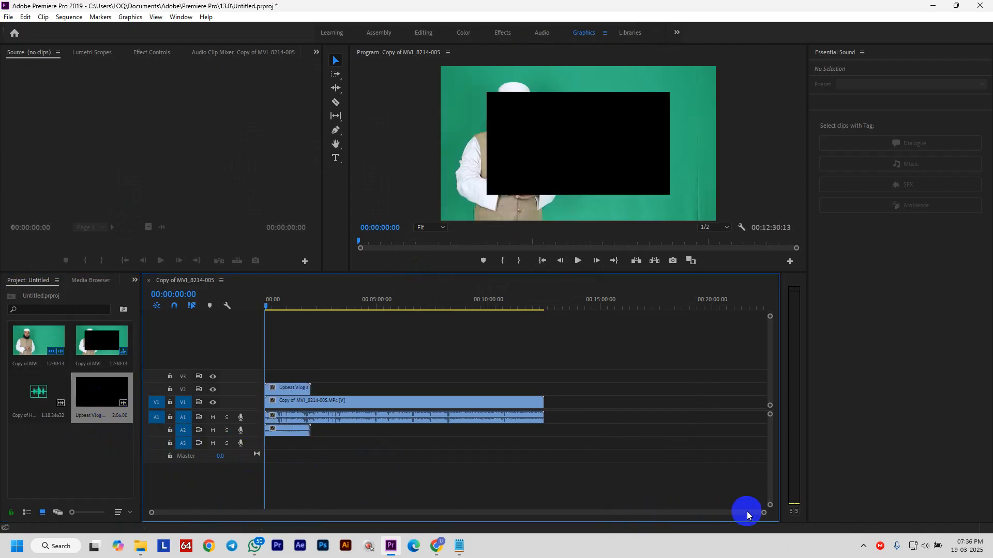
Split the talking footage at 00:02:05:17, by the end of the music, and delete the remainder.
drag(764, 515, 557, 516)
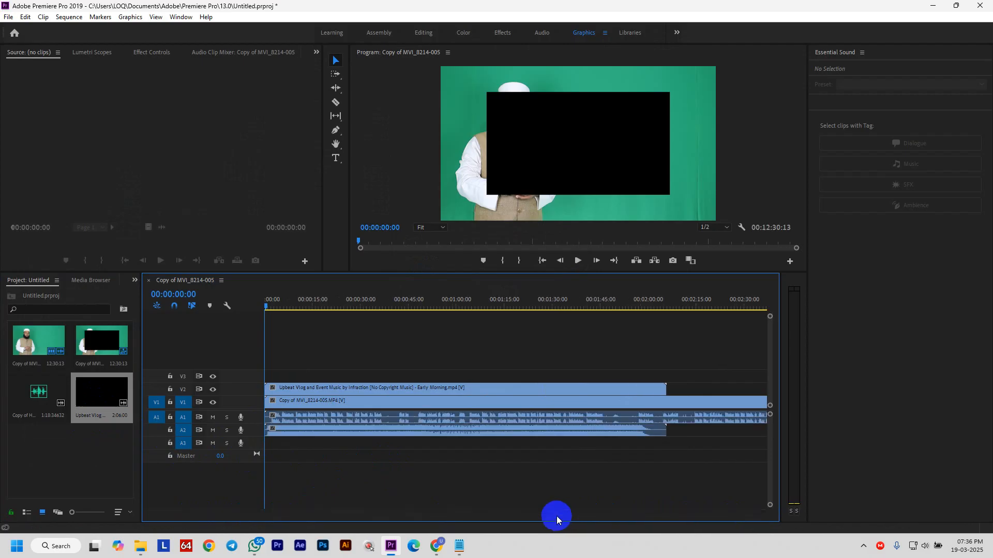
drag(265, 307, 668, 369)
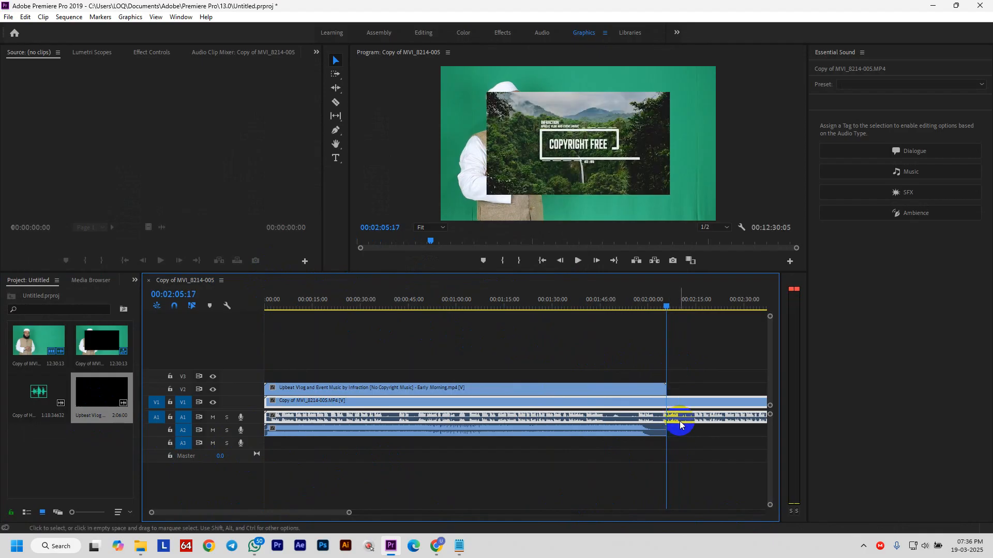
key(ctrl+k)
click(698, 404)
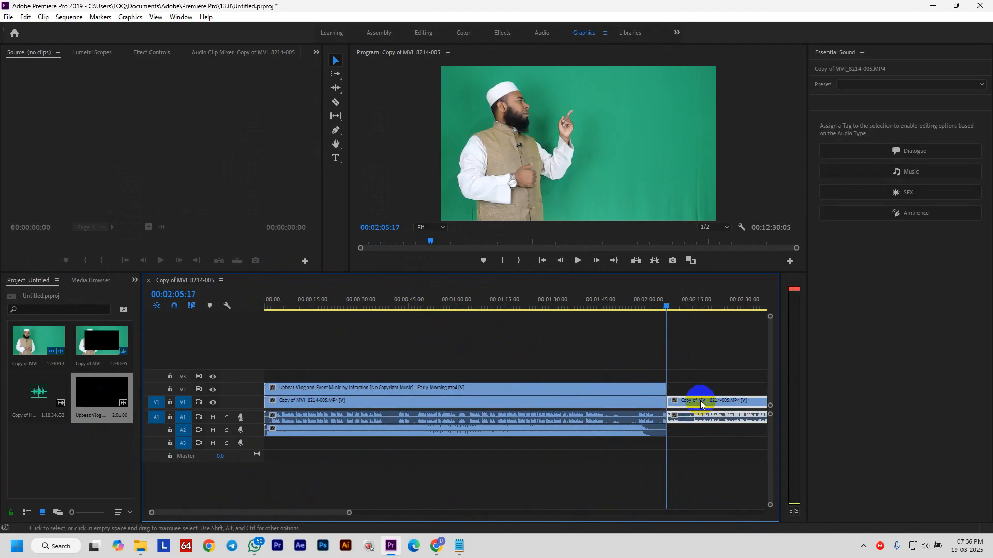
key(Delete)
Delete the music clip's picture from V2 and play back the first seconds of the mix.
key(space)
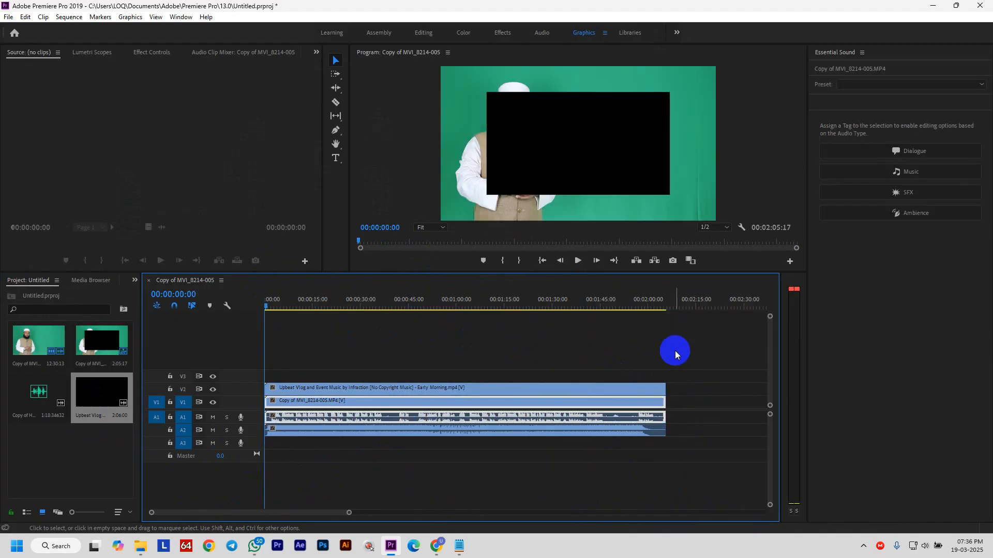
key(space)
click(358, 372)
click(346, 390)
click(369, 364)
click(371, 387)
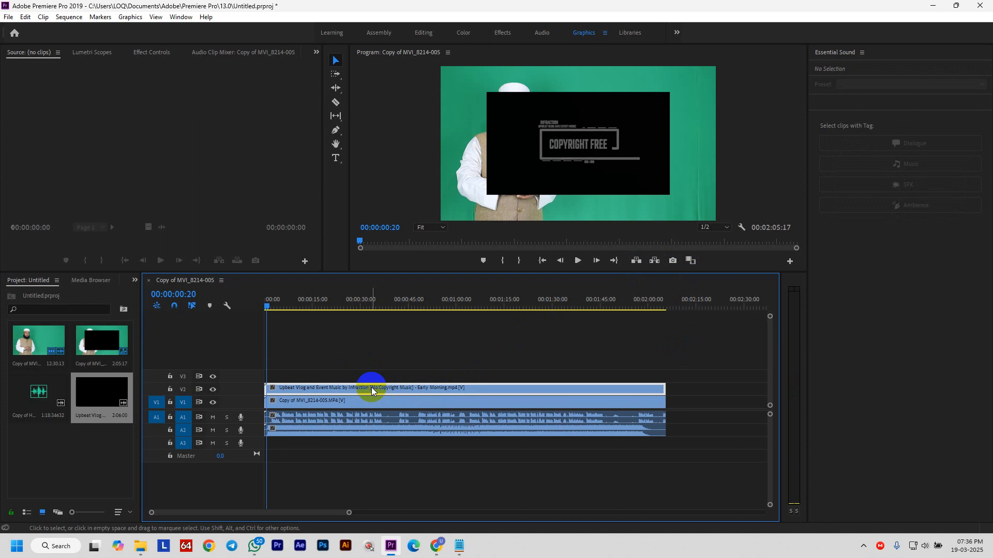
key(Delete)
key(space)
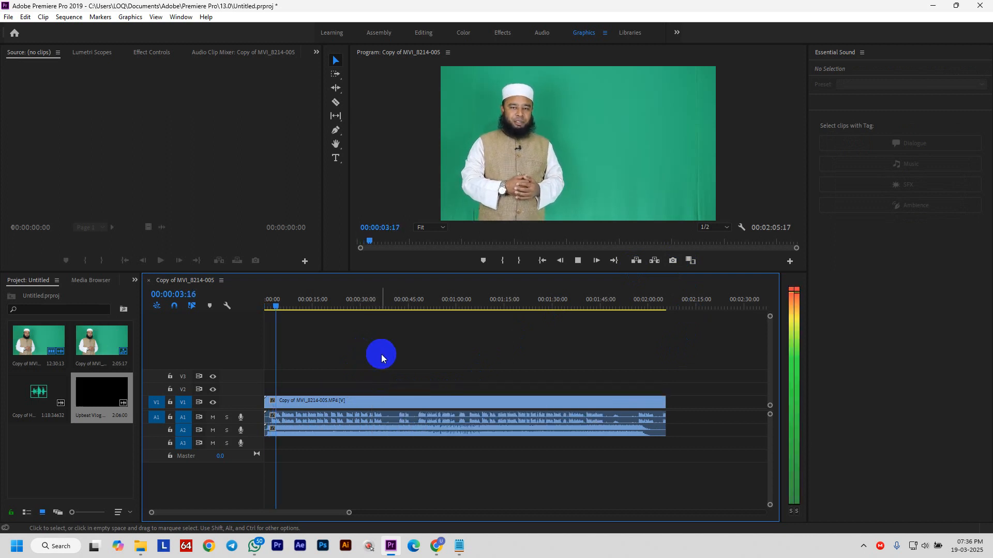
key(space)
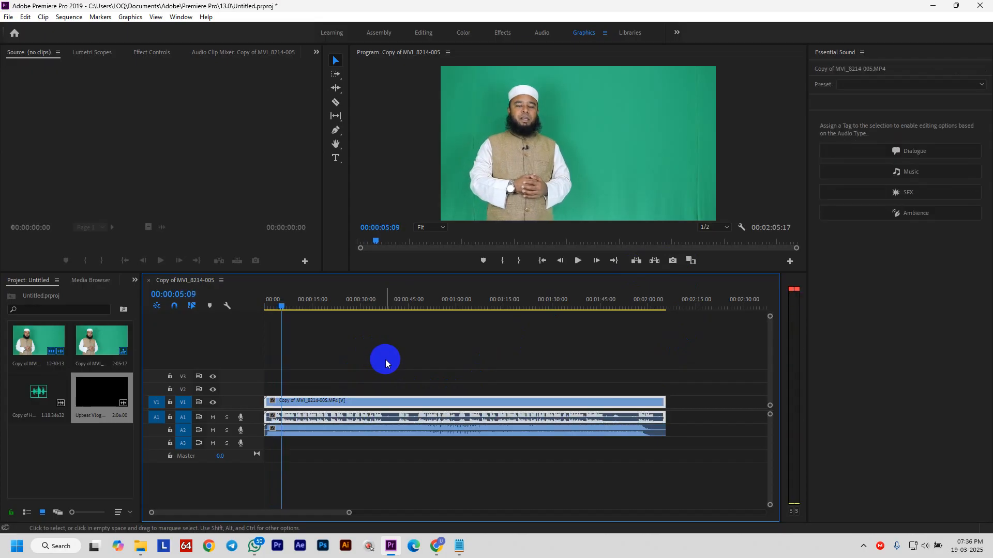
Unlink the talking footage's video on V1 from its audio on A1.
click(437, 404)
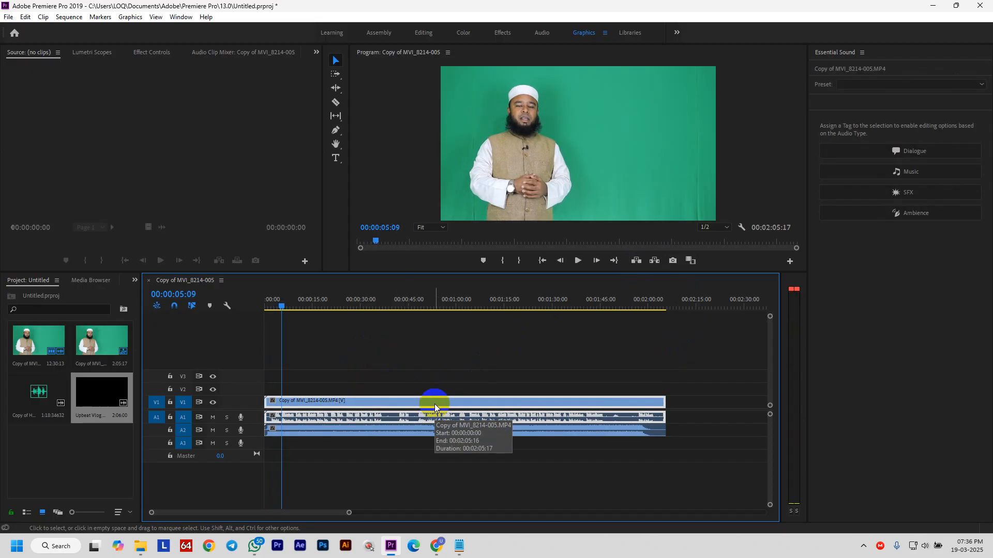
click(448, 384)
click(458, 409)
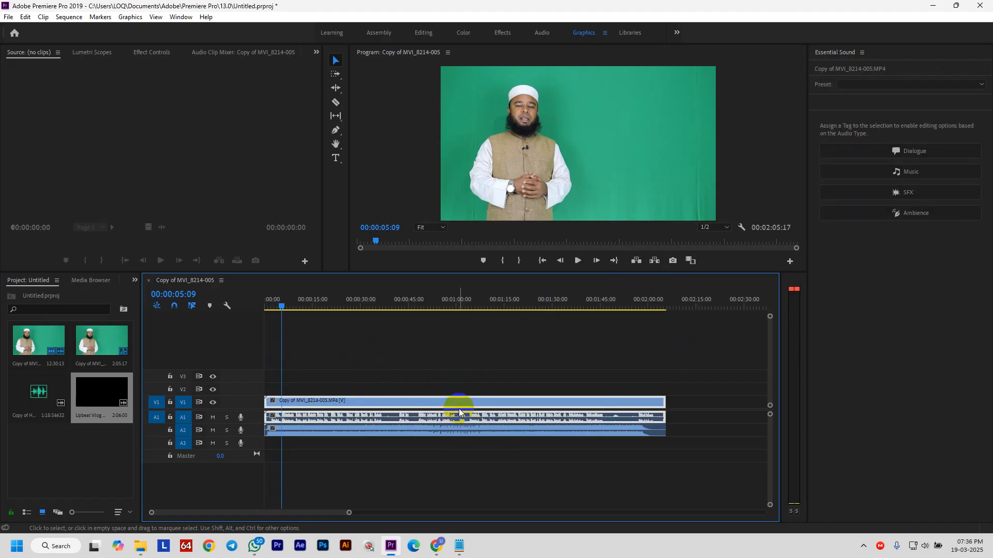
key(ctrl+l)
click(474, 376)
click(448, 398)
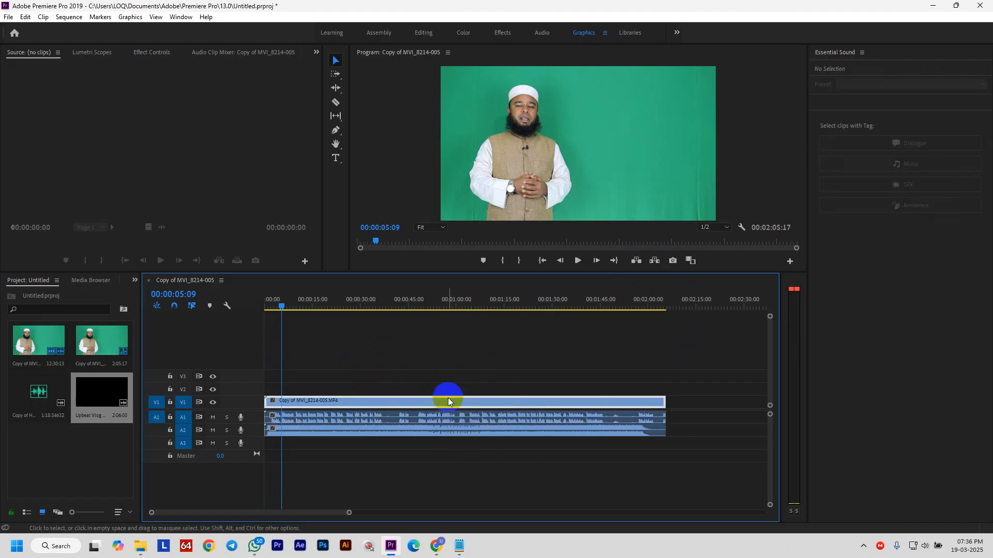
click(530, 359)
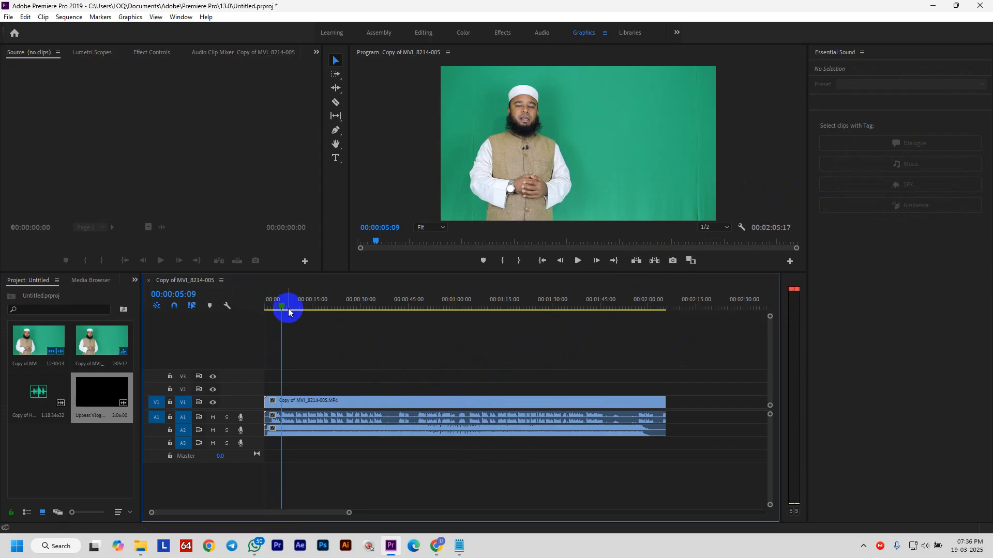
Return the playhead to the sequence start, then close Essential Sound and reopen it.
drag(281, 307, 233, 315)
click(347, 357)
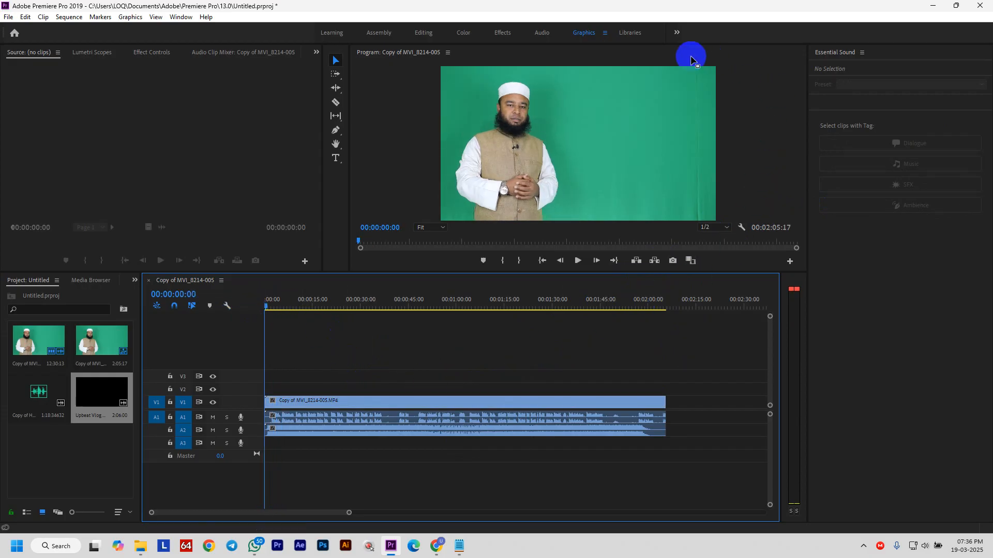
click(862, 53)
click(809, 57)
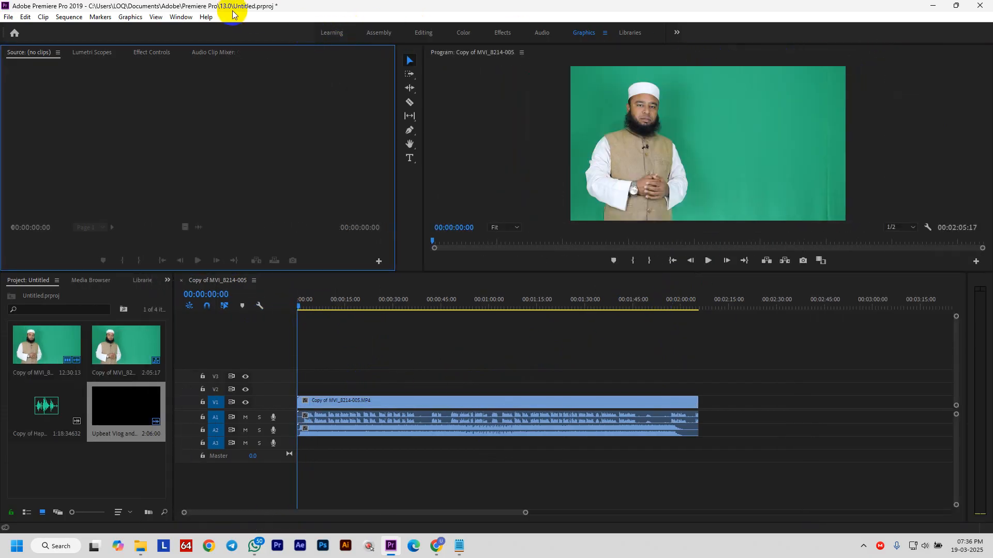
click(182, 17)
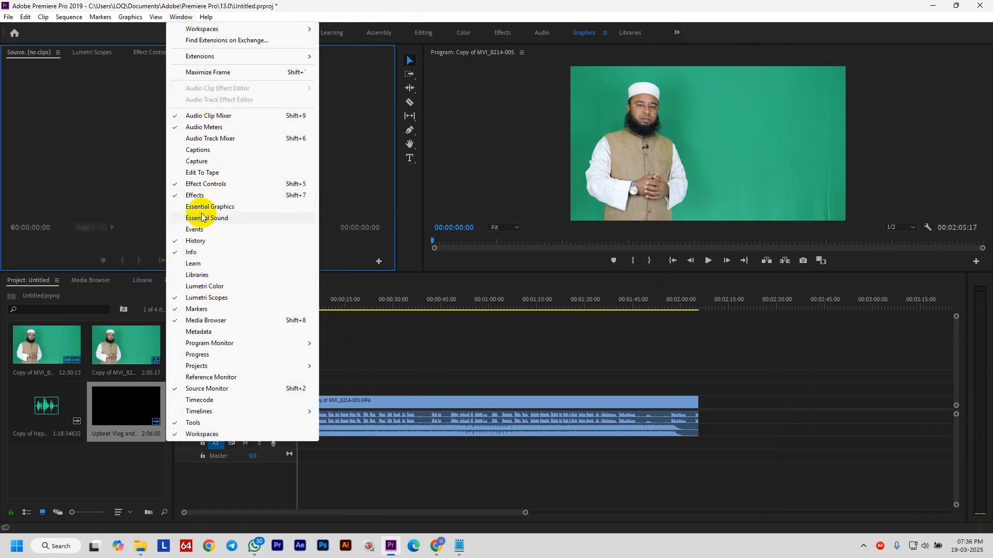
click(227, 218)
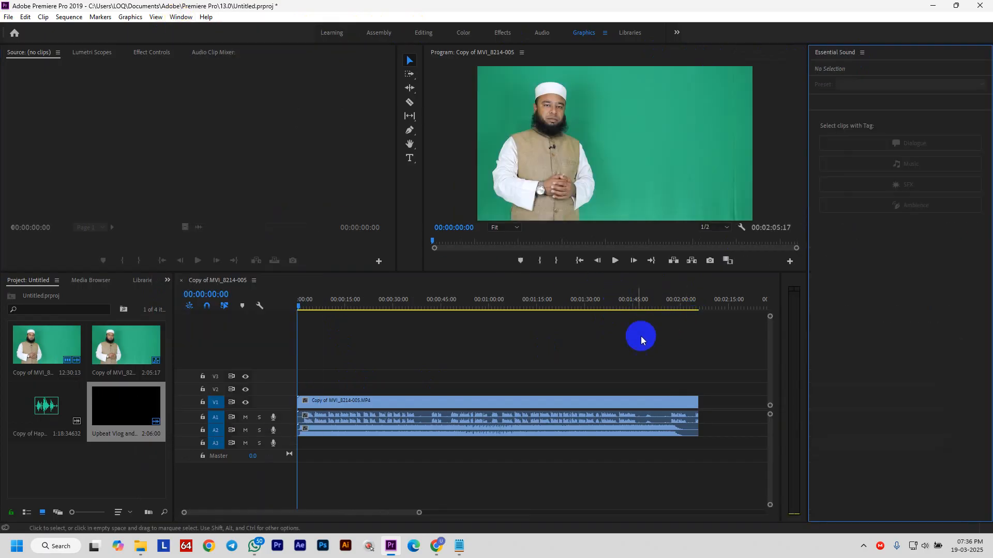
Tag the voice clip on A1 as Dialogue in Essential Sound.
click(347, 417)
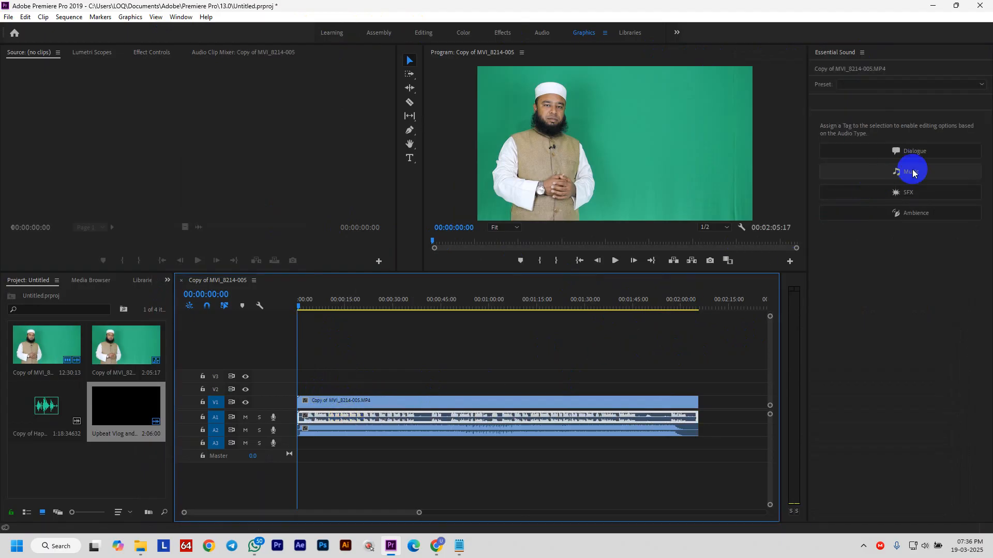
click(945, 159)
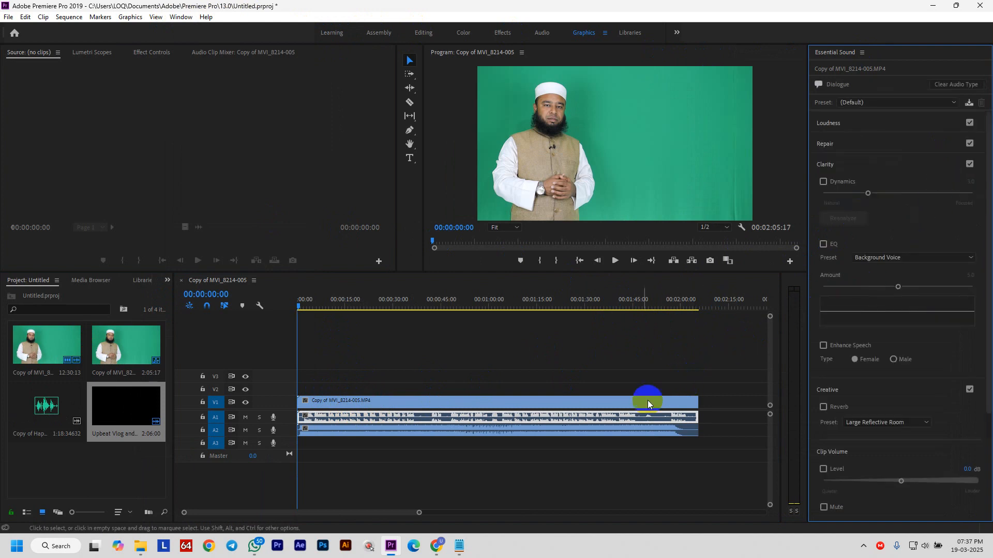
Tag the music clip on A2 as Music in Essential Sound and enable Ducking against dialogue.
click(480, 436)
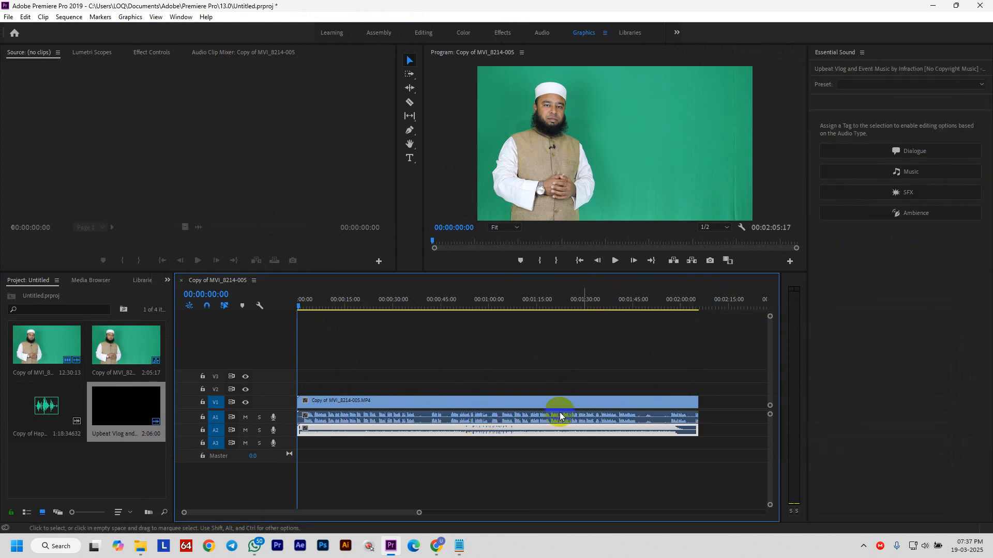
click(932, 177)
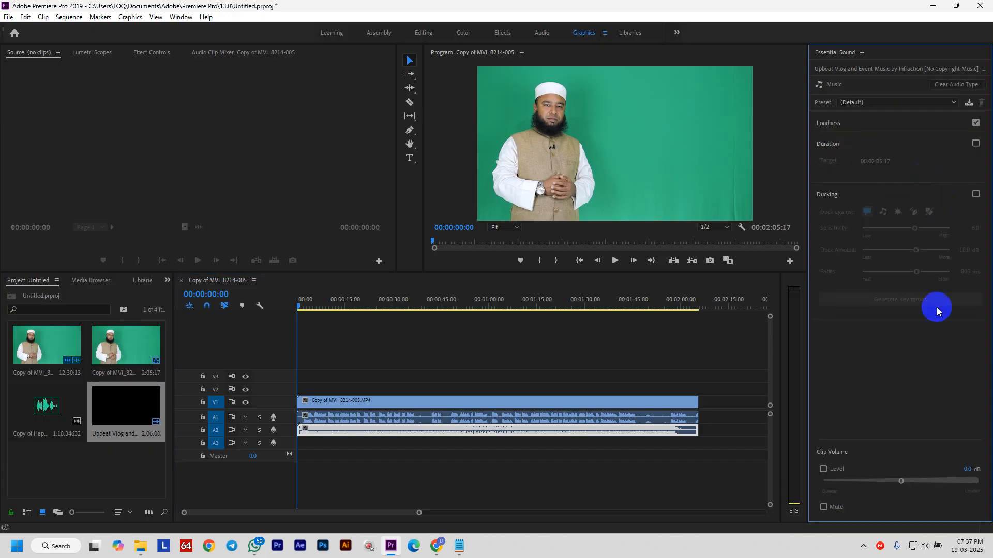
click(977, 194)
Set the ducking Sensitivity to 7.0, Duck Amount to -20.0 dB and Fades to 300 ms, and generate the keyframes.
click(970, 228)
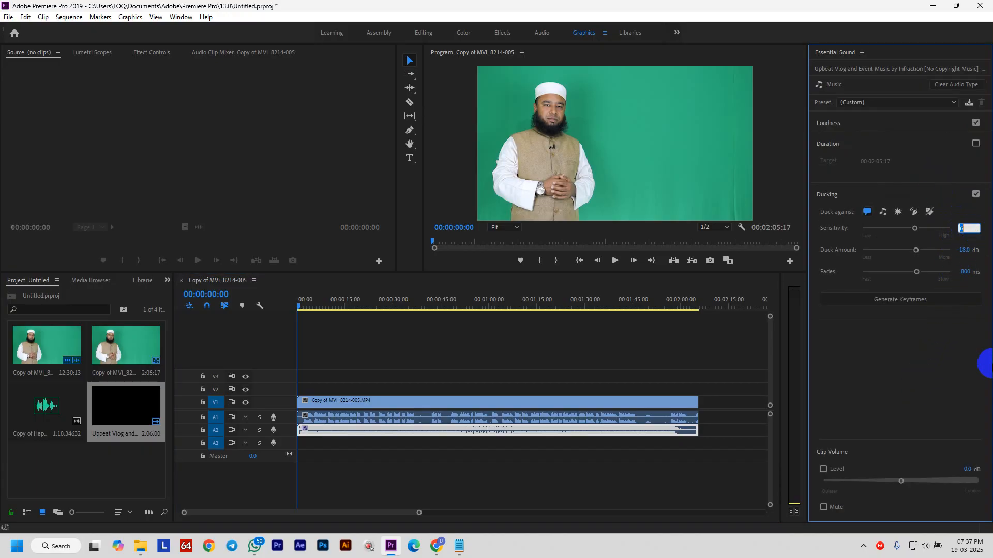
click(956, 329)
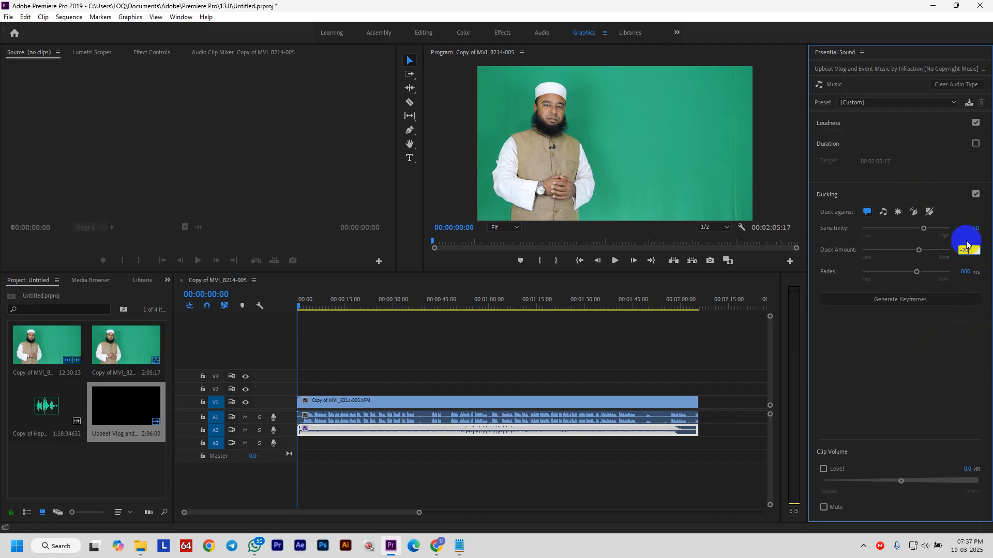
click(965, 272)
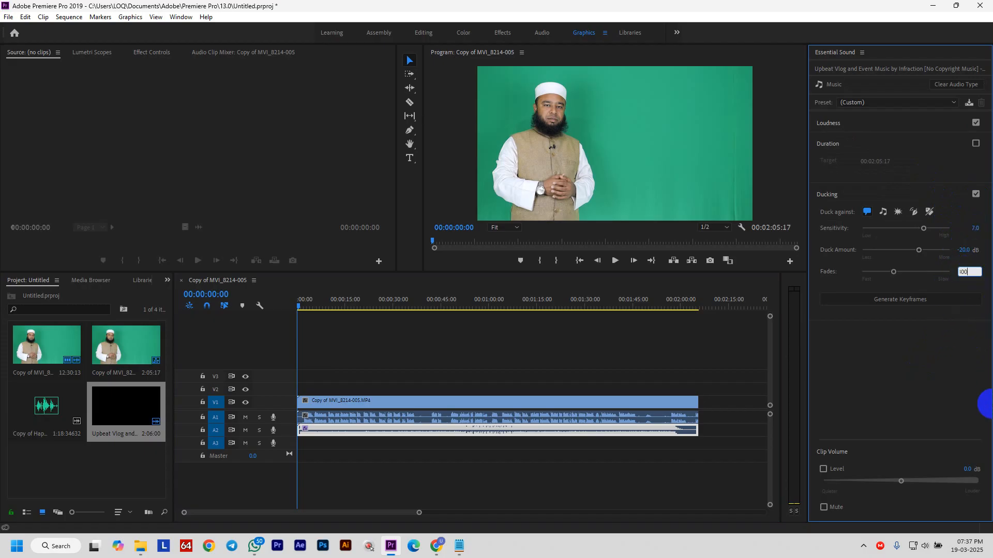
text(300)
click(935, 303)
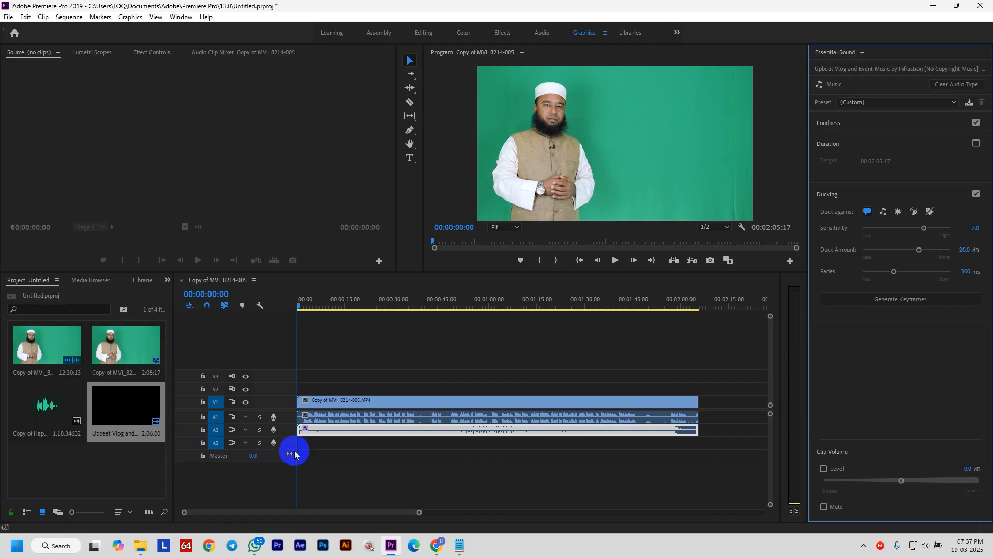
Enlarge track A2 to examine the ducking keyframes and play the mix from the sequence start to about 47 seconds.
scroll(292, 439, up, 7)
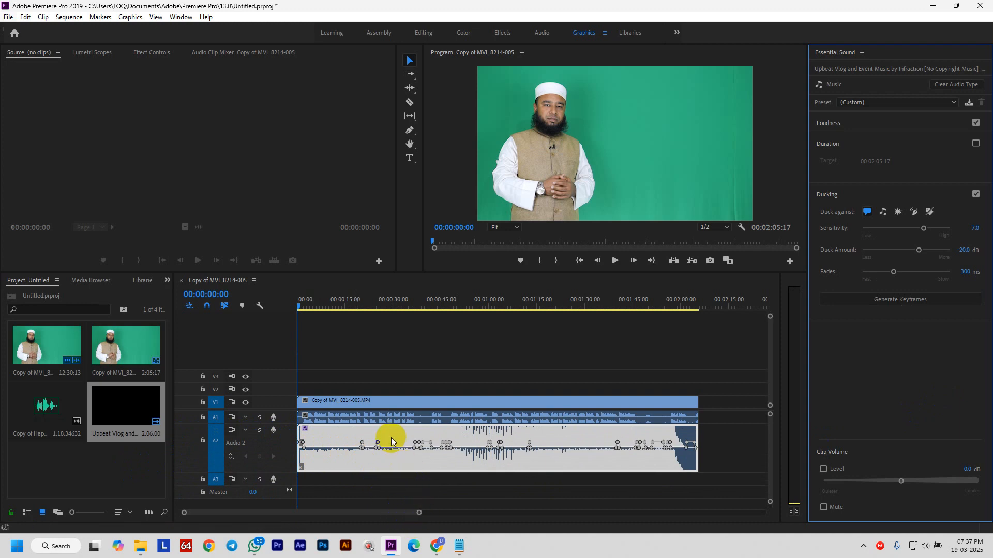
scroll(345, 428, up, 2)
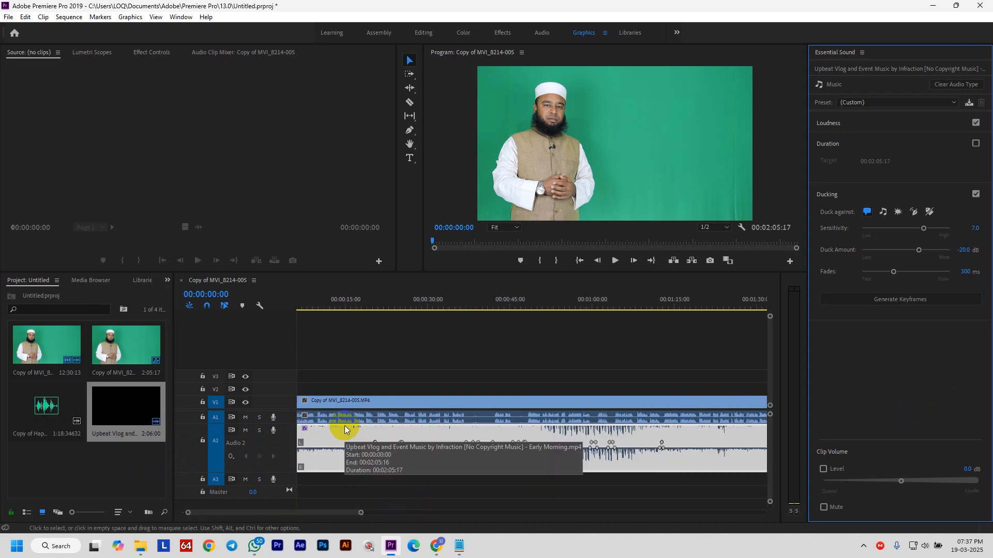
scroll(346, 428, up, 1)
scroll(347, 427, down, 1)
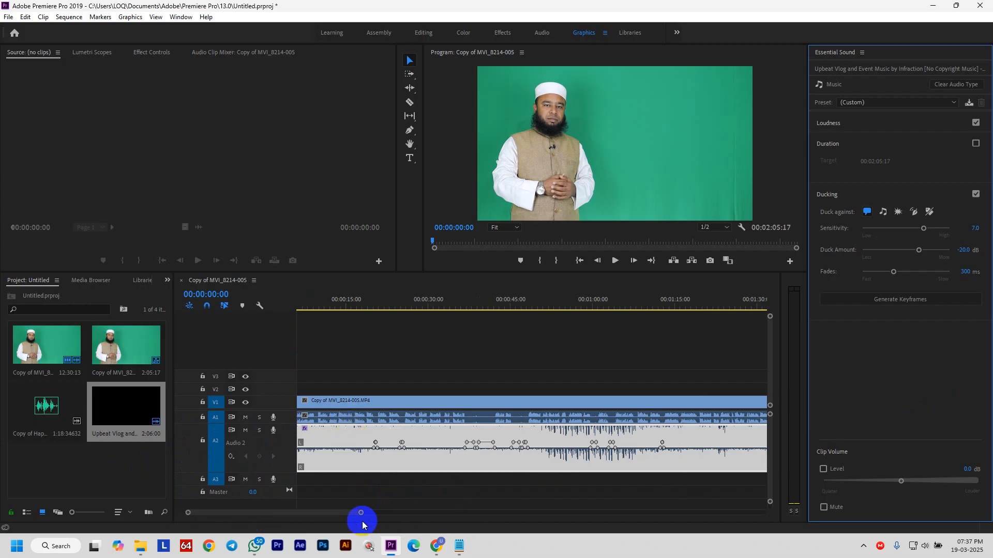
drag(360, 515, 385, 512)
key(space)
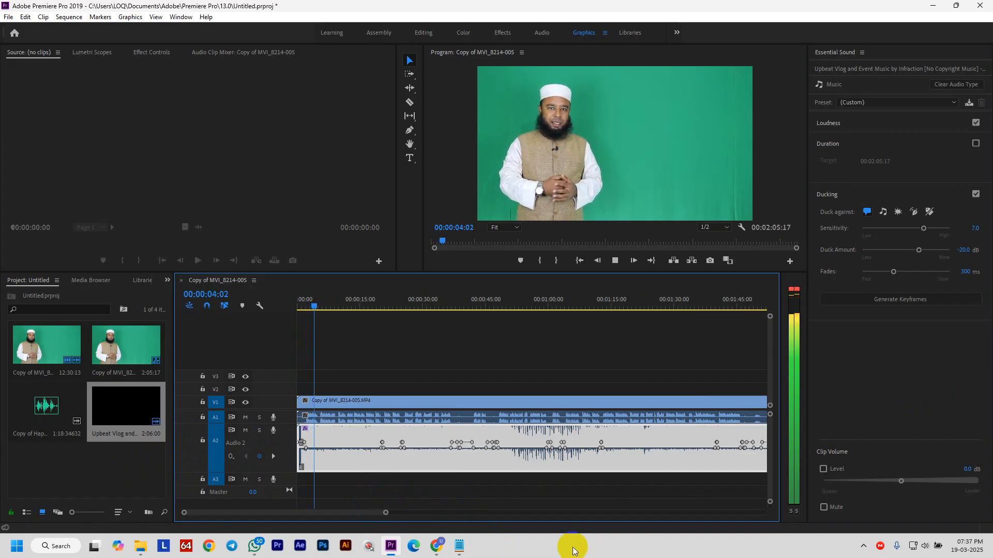
drag(385, 513, 414, 512)
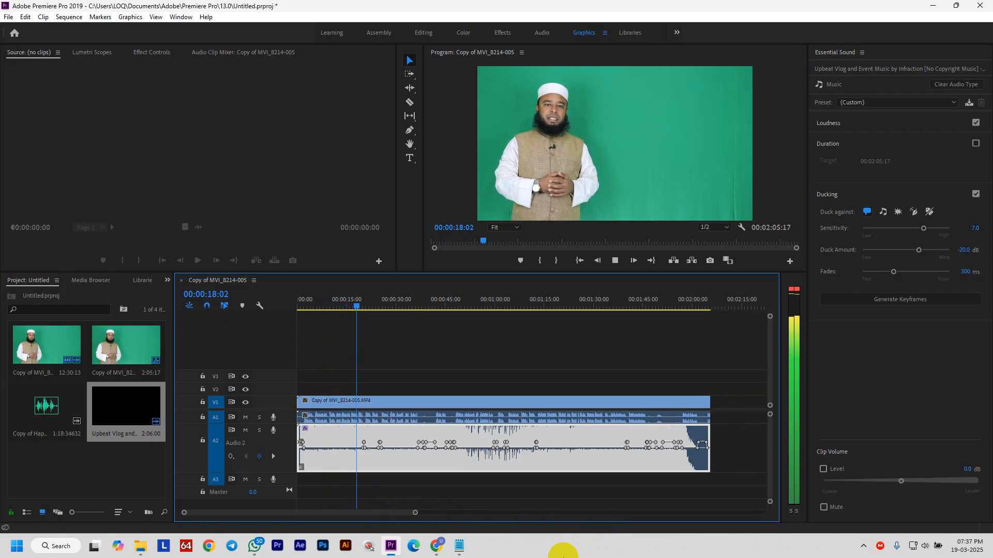
scroll(292, 454, up, 3)
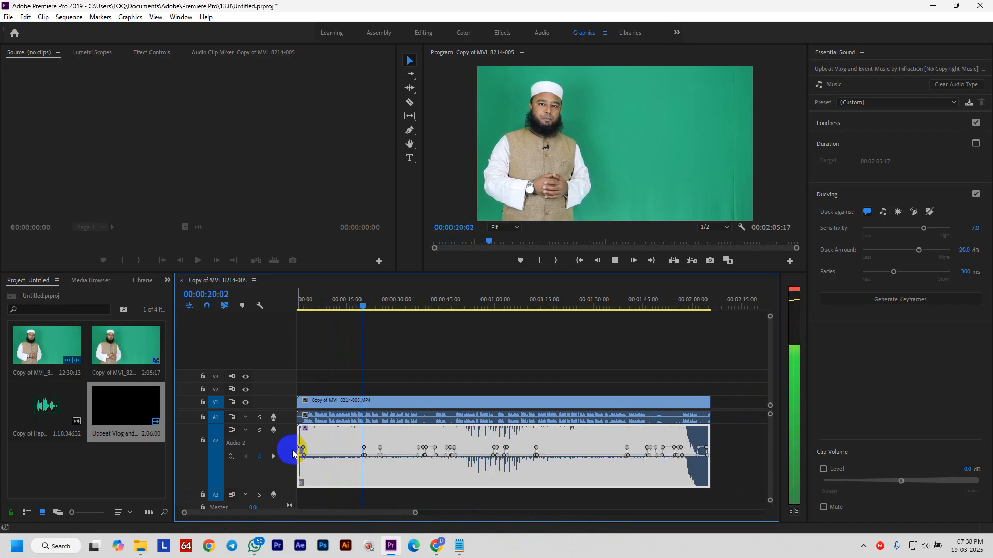
scroll(292, 455, down, 2)
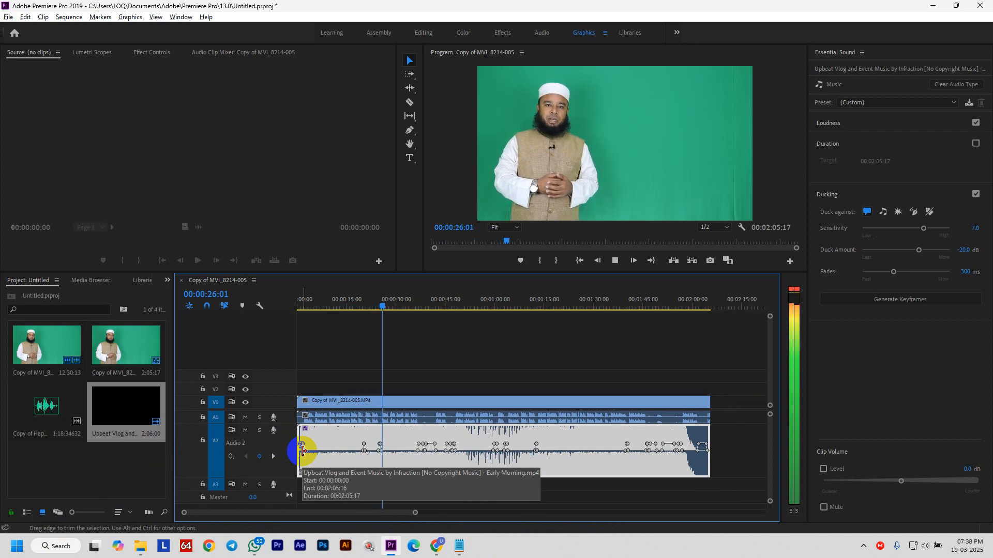
key(alt+space)
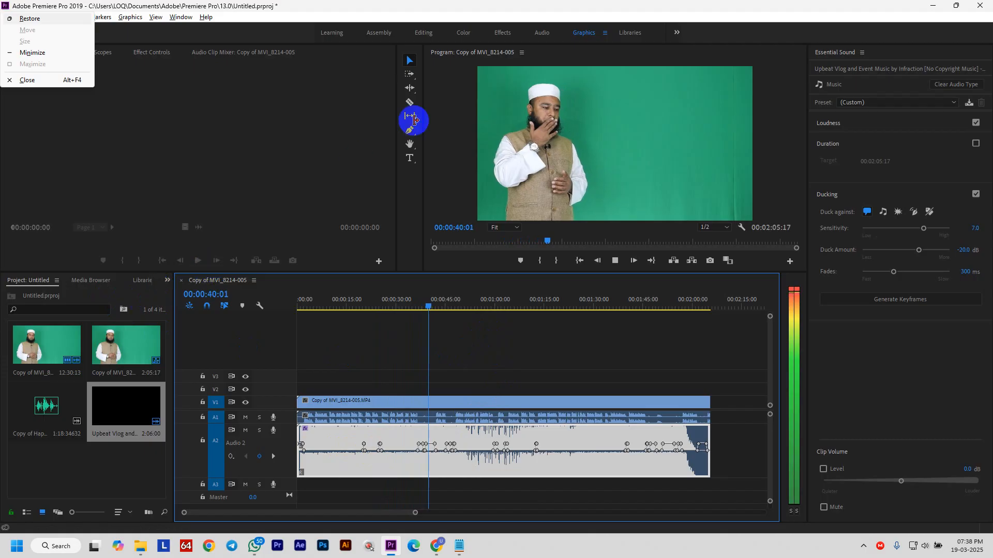
click(409, 62)
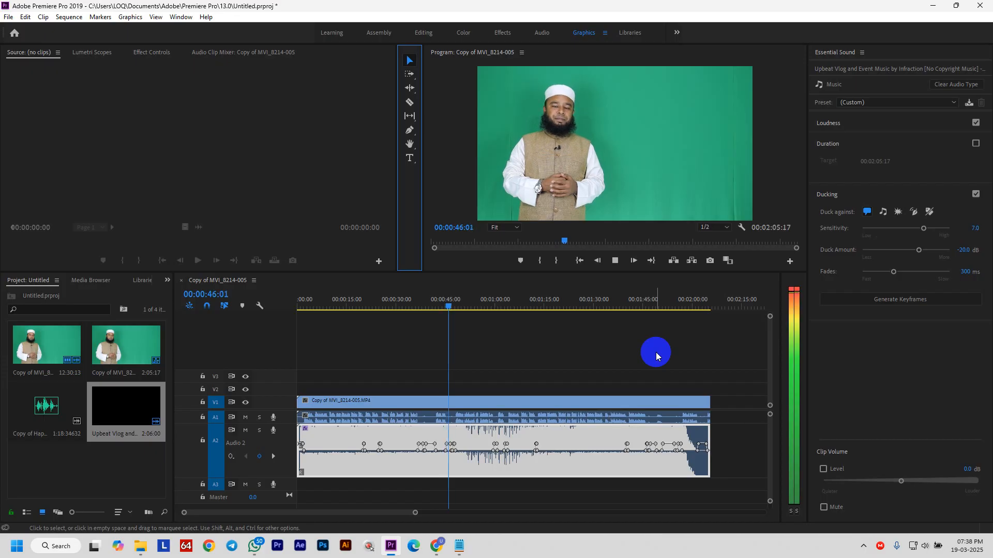
key(space)
Adjust the audio gain of the music clip on A2.
click(549, 440)
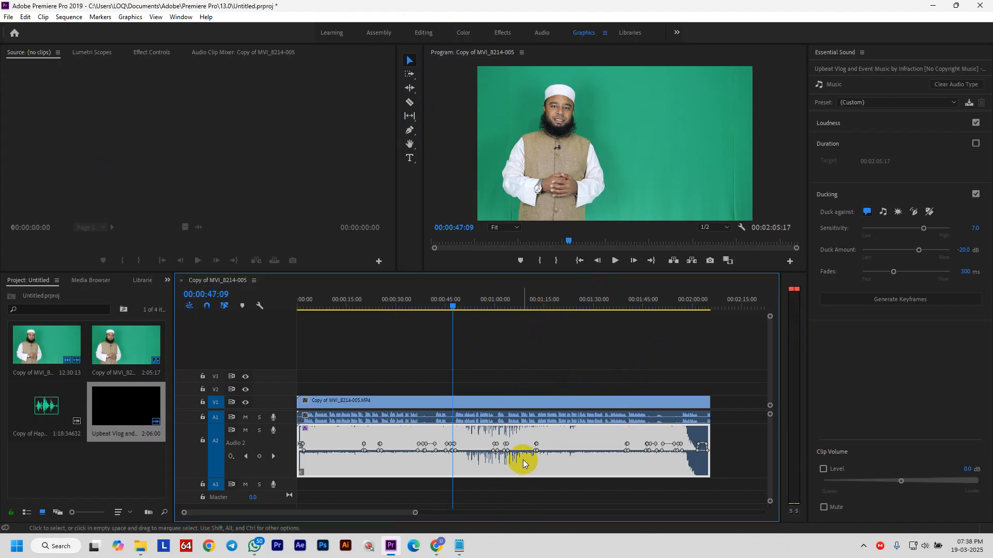
key(g)
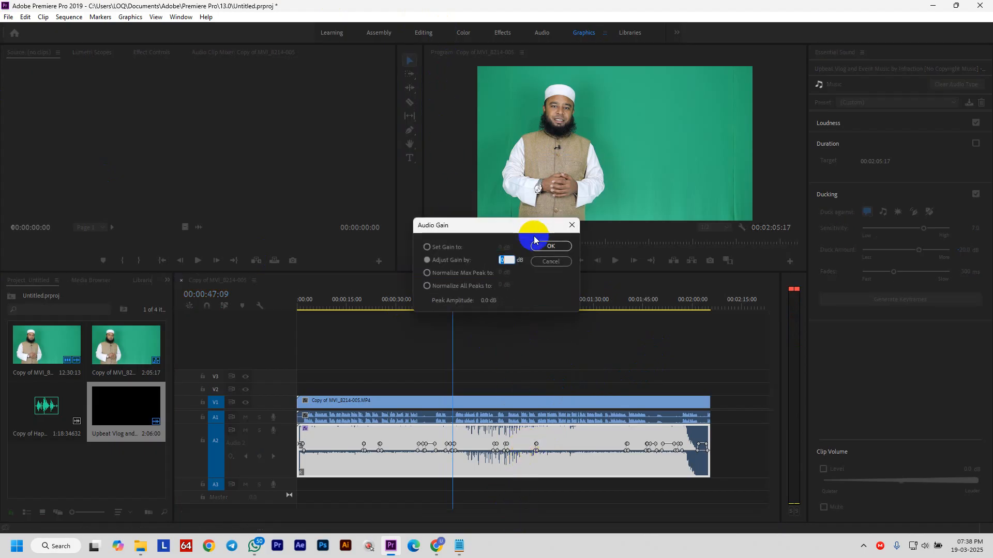
click(535, 242)
Play the mix from the current position, skip ahead to about 59 seconds, and stop at about 1:01.
click(485, 360)
key(space)
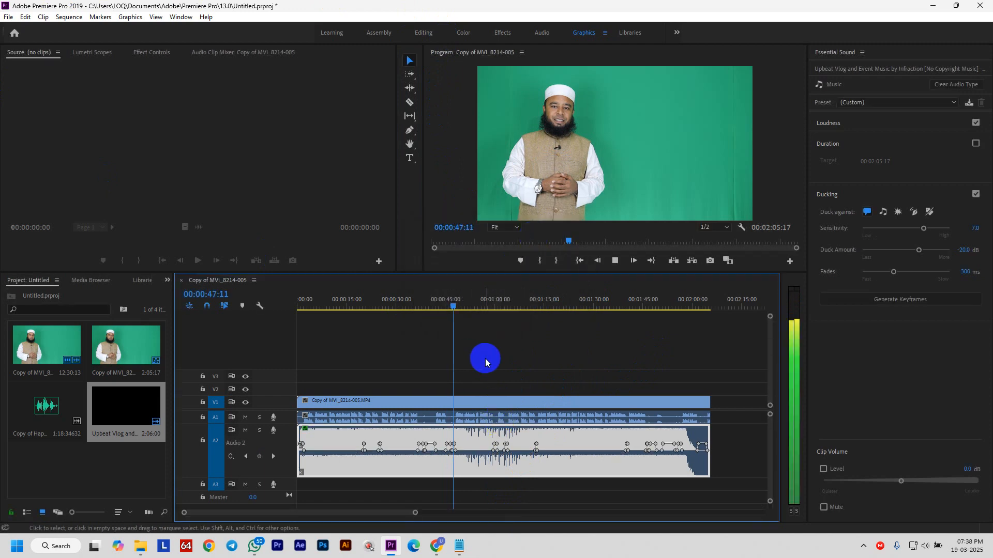
drag(459, 305, 491, 303)
click(553, 313)
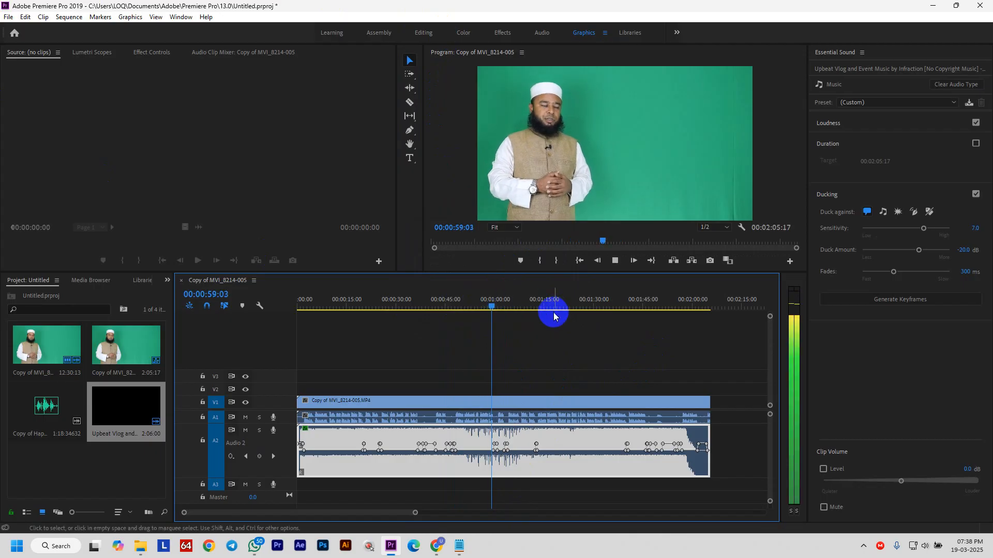
key(space)
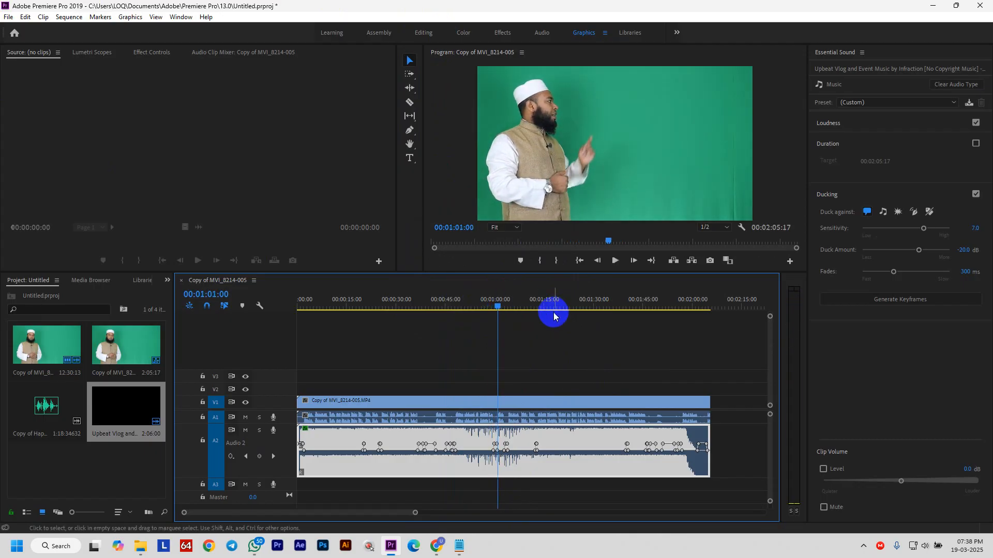
Switch to the Google Meet call in Chrome, read the in-call messages, and close the chat and the raised-hand notification.
click(444, 553)
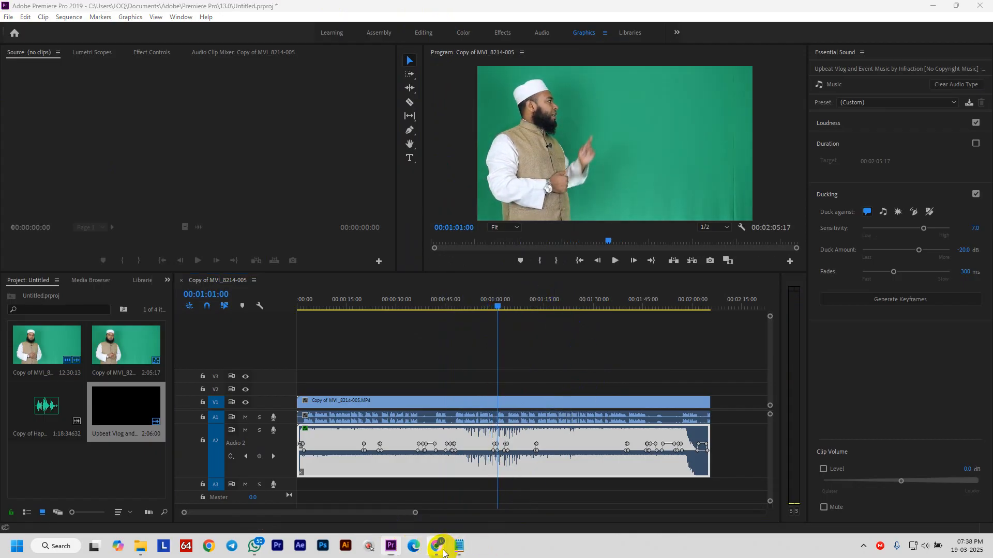
click(399, 492)
click(72, 10)
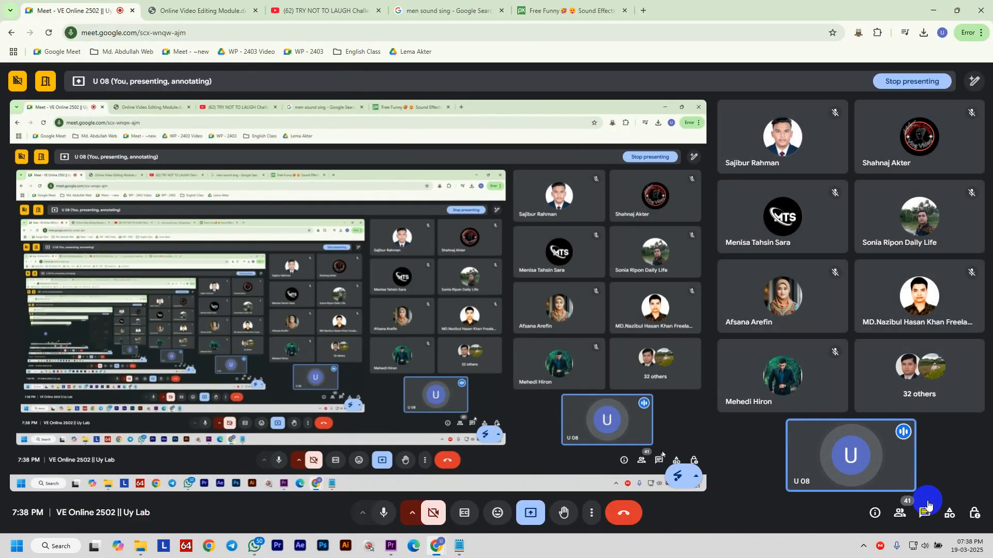
click(926, 510)
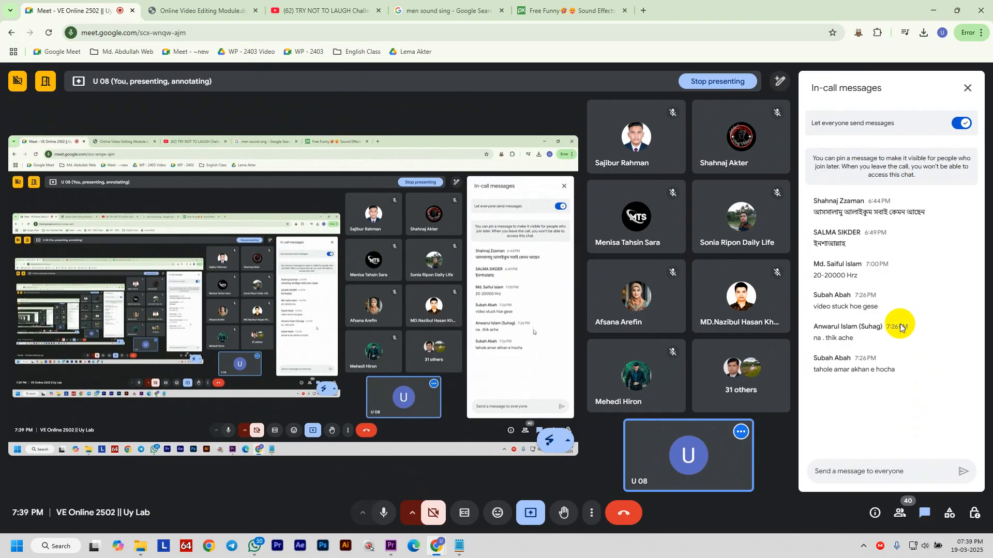
drag(815, 276, 859, 274)
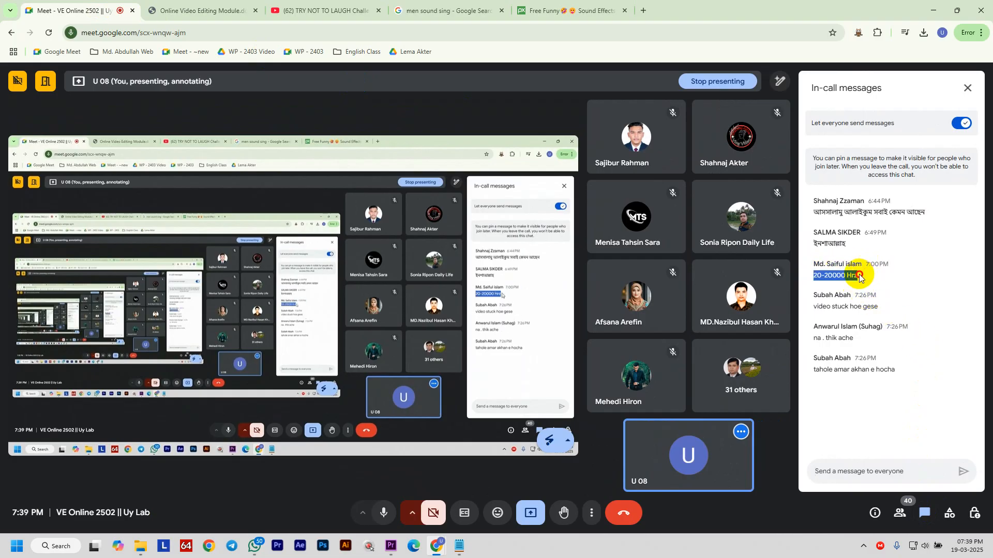
click(842, 278)
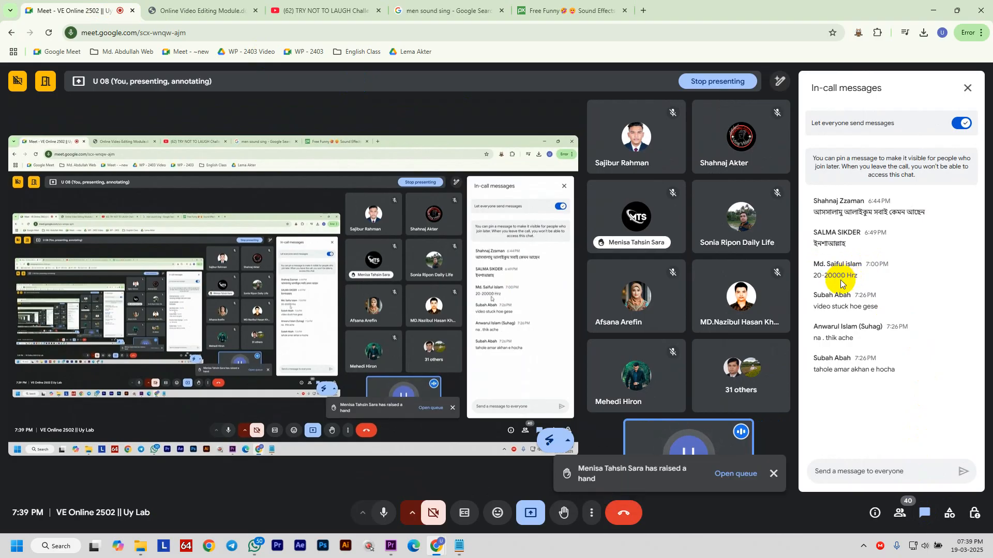
drag(829, 276, 822, 275)
click(840, 278)
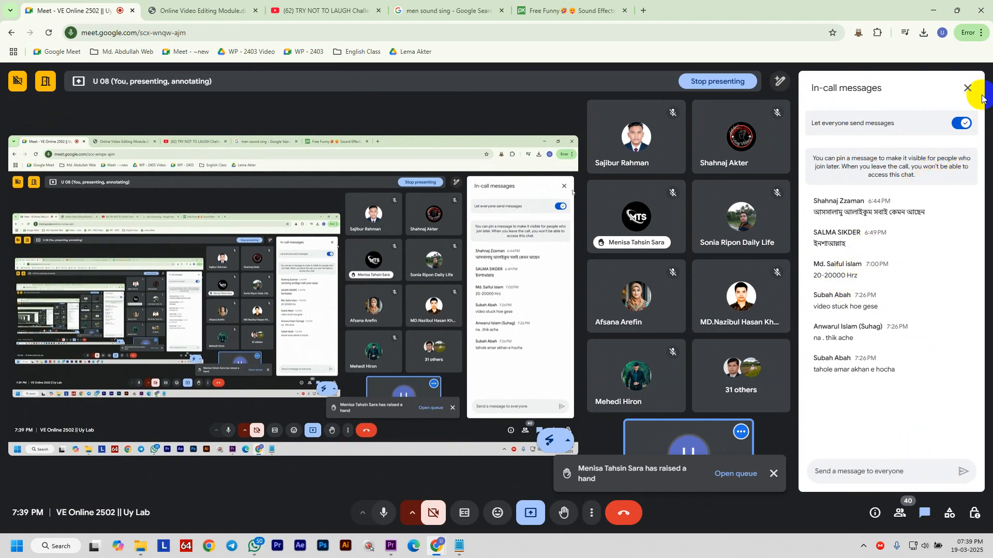
click(968, 88)
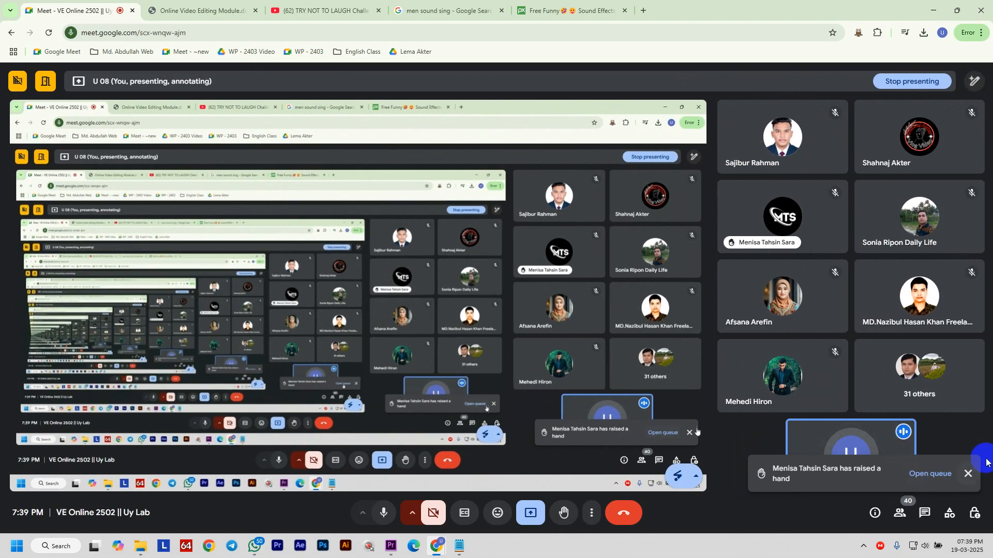
click(967, 473)
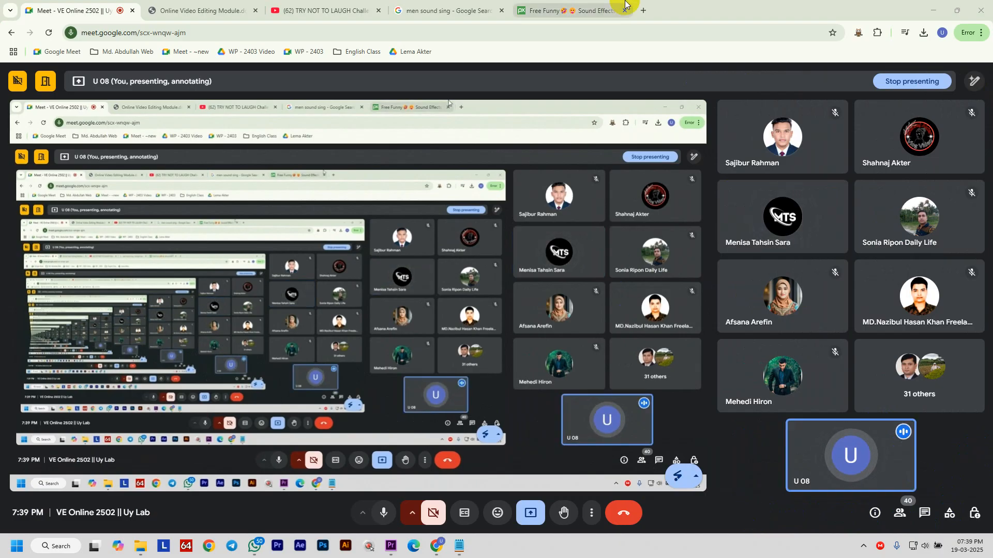
Search the web for "filecr" in a new tab, closing the floating Meet window, and open the FileCR site.
click(643, 9)
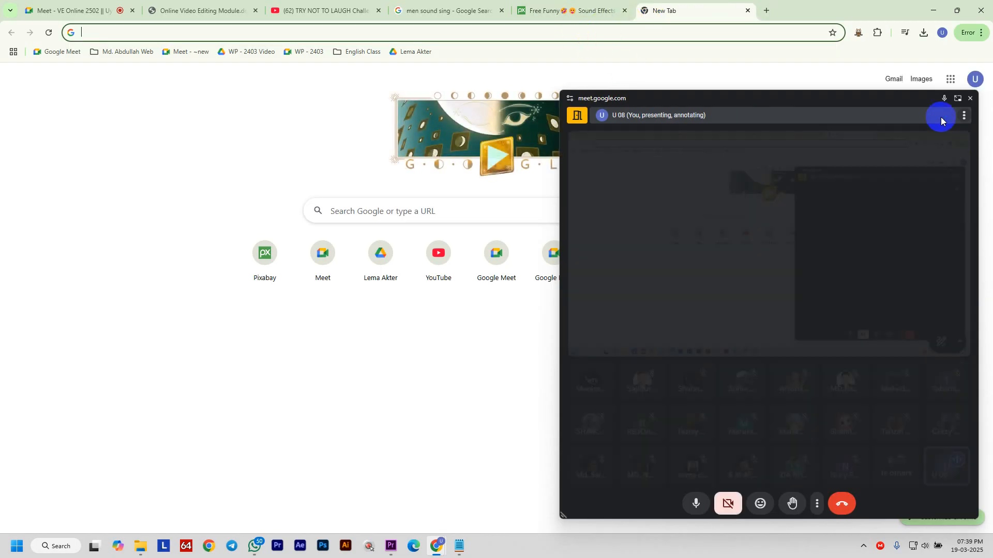
click(970, 98)
click(316, 29)
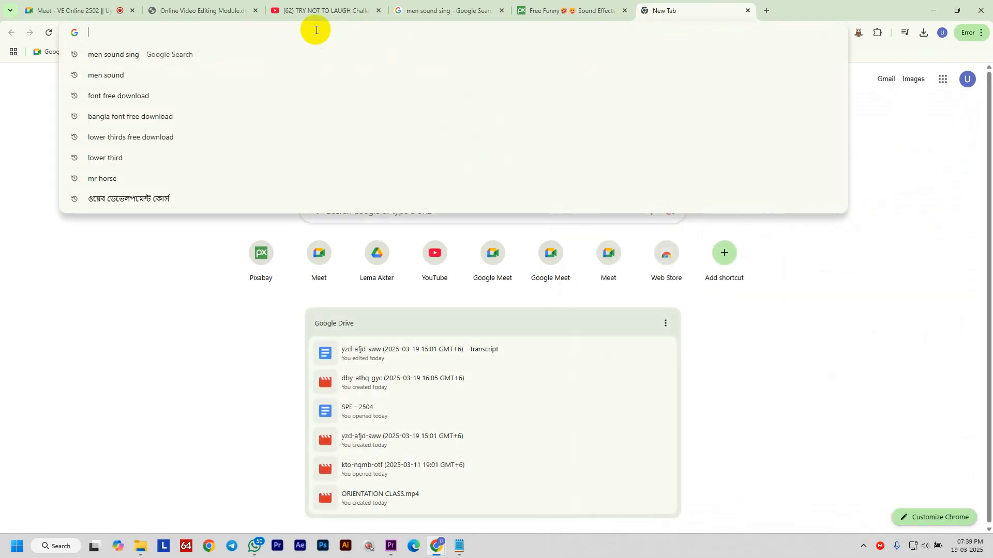
text(file)
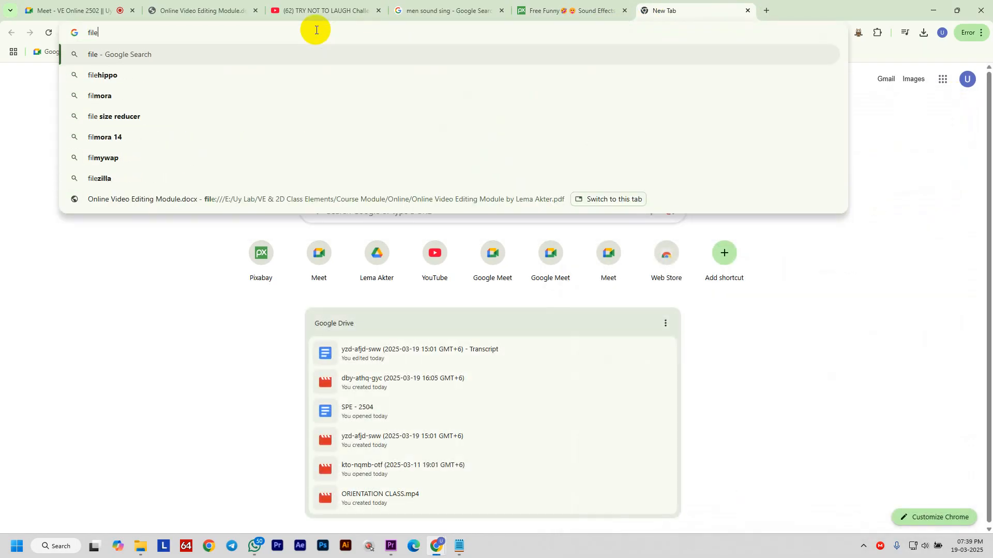
text(cr)
key(Return)
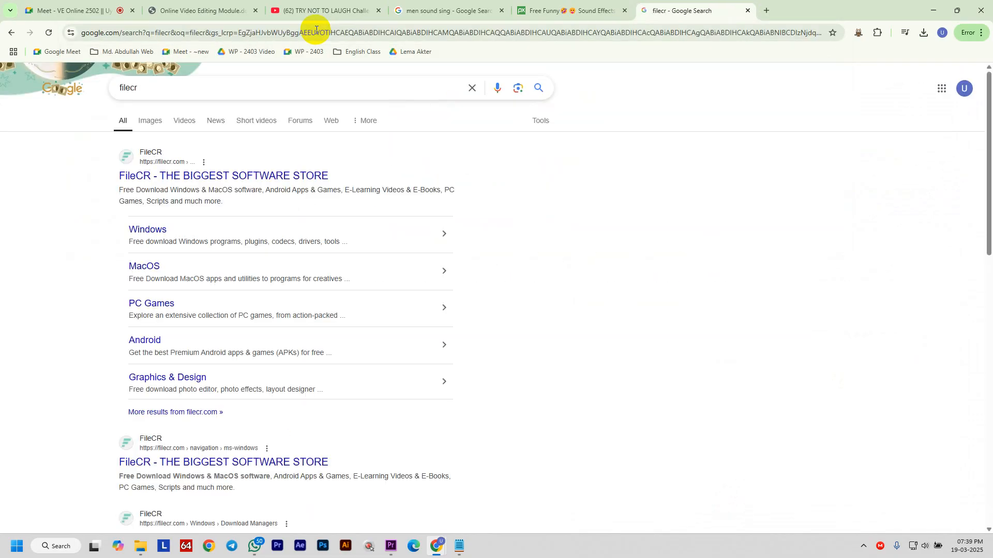
click(285, 173)
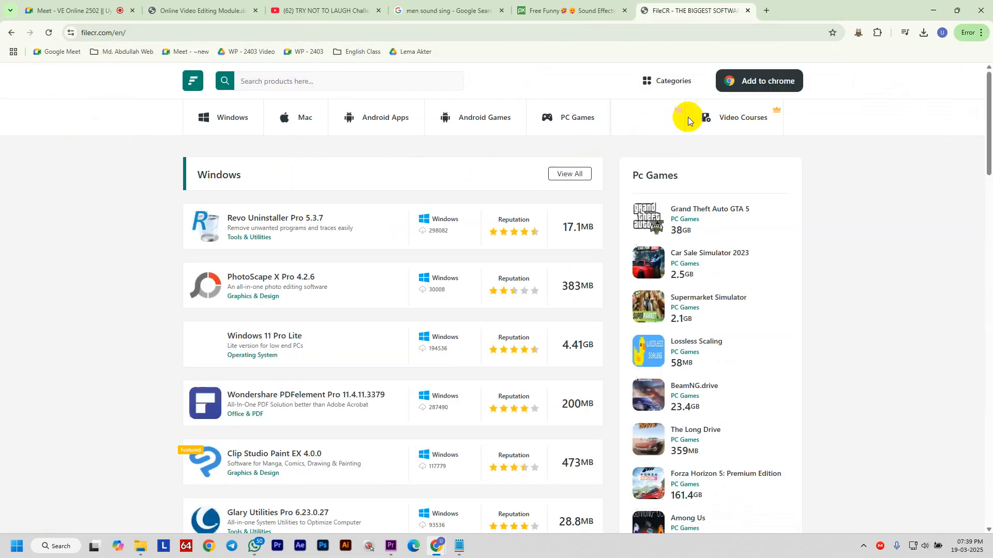
Search the FileCR site for "adobe premier pro 2025".
click(340, 83)
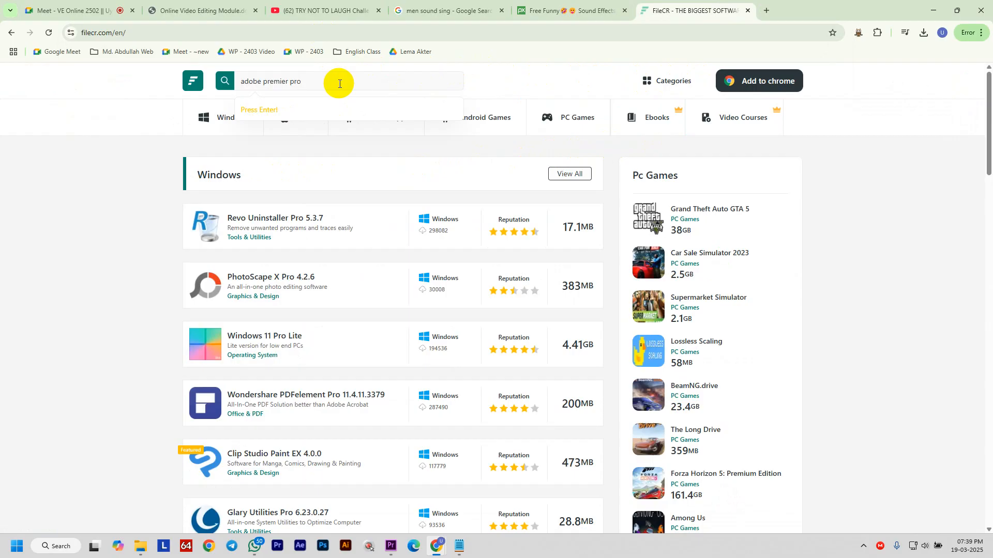
key(Return)
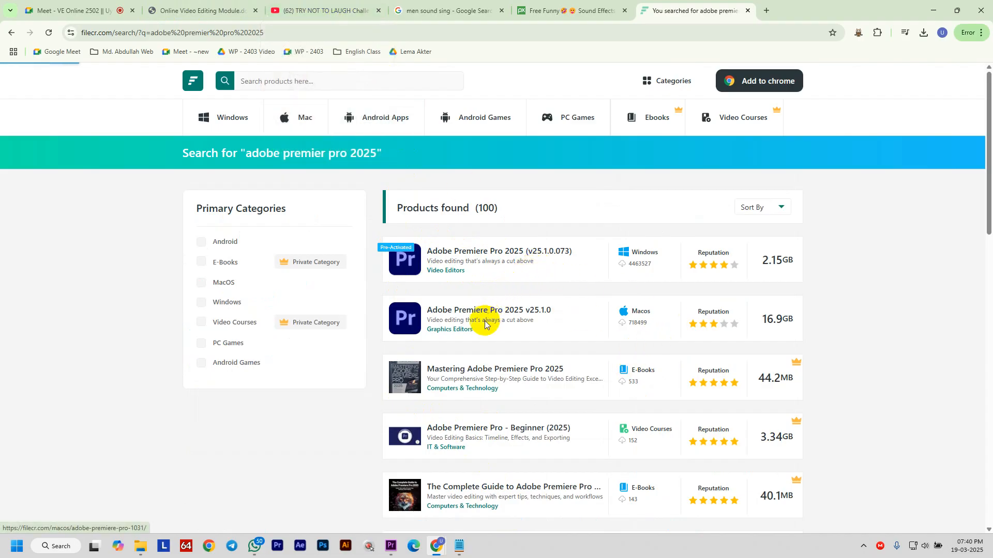
Open the Windows Adobe Premiere Pro 2025 (v25.1.0.073) page on FileCR, go to its direct download, and highlight the Zip file password.
click(10, 33)
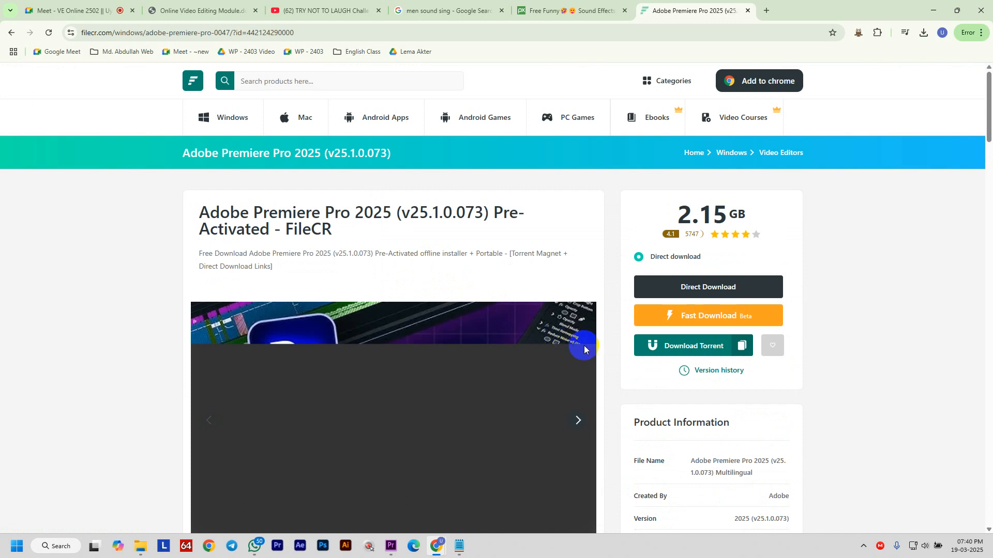
click(688, 296)
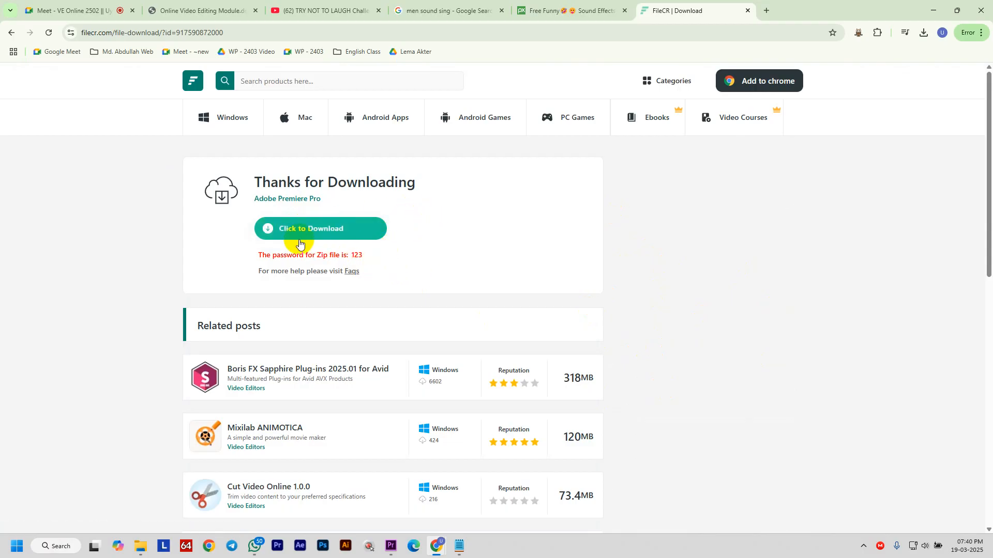
double_click(355, 255)
Switch to the Google Meet call, highlight the recent in-call messages while reading them, and close the chat.
click(72, 10)
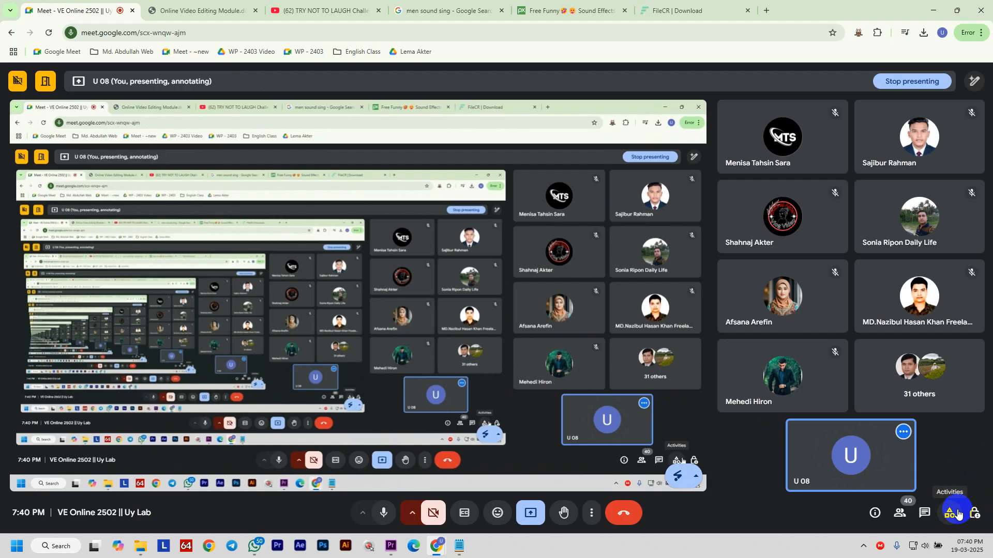
click(924, 513)
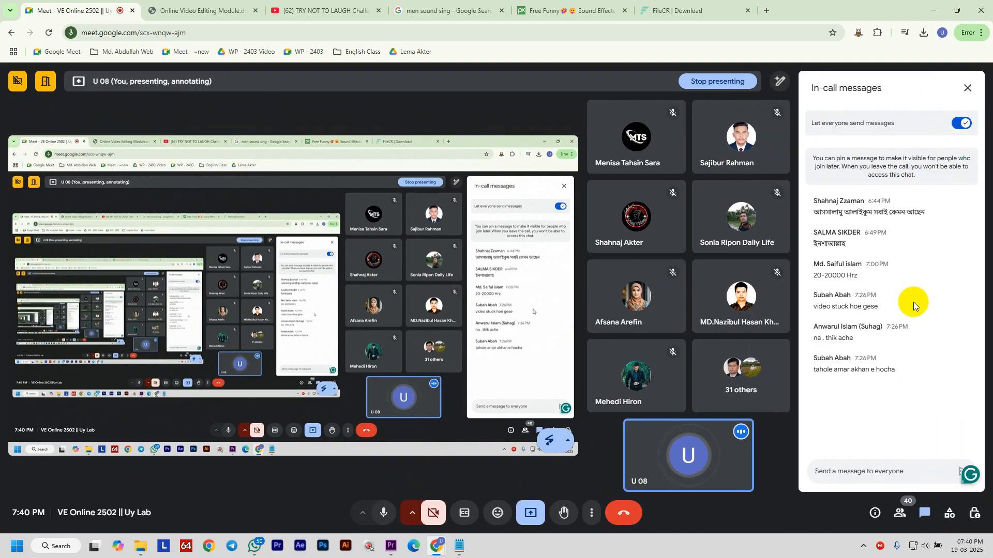
drag(929, 212, 825, 358)
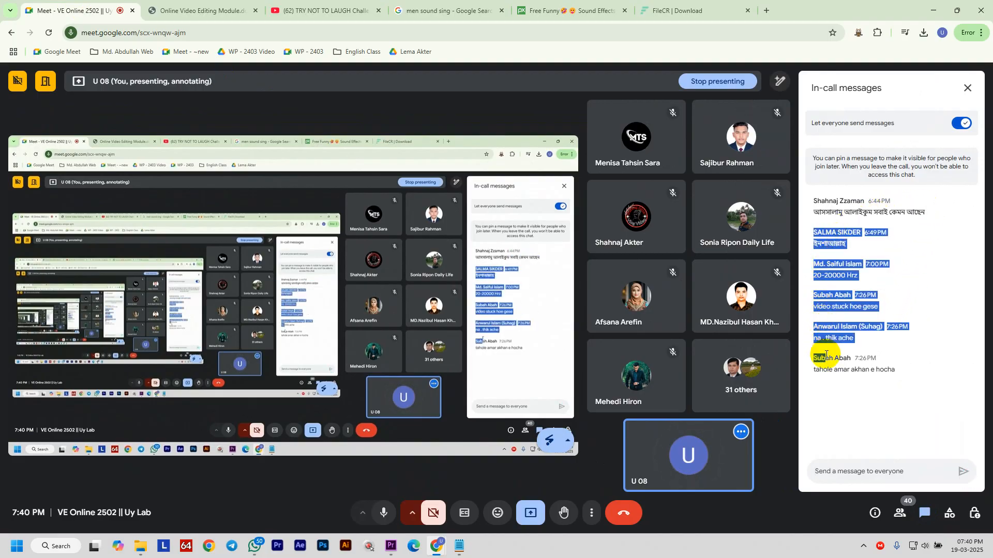
click(961, 98)
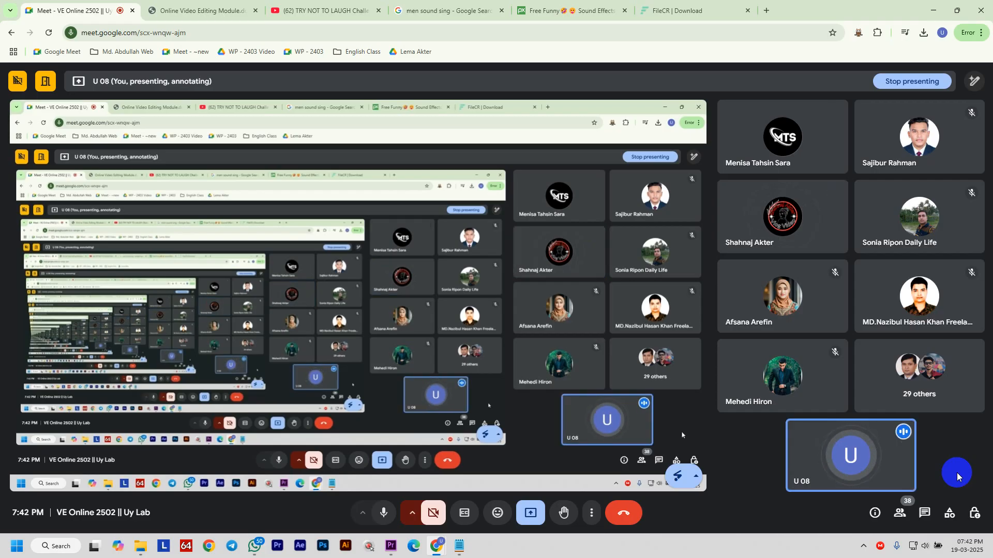
Return to Pixabay's funny sound effects, move the floating Meet window aside, dismiss the thank-you pop-up, and preview the "sooo funny" effect.
click(568, 10)
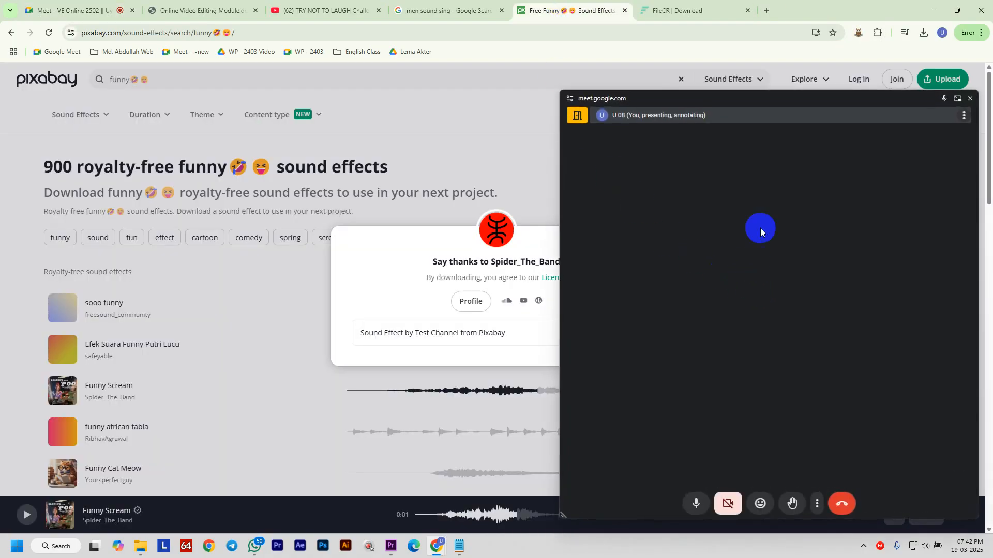
drag(769, 94, 613, 402)
click(644, 255)
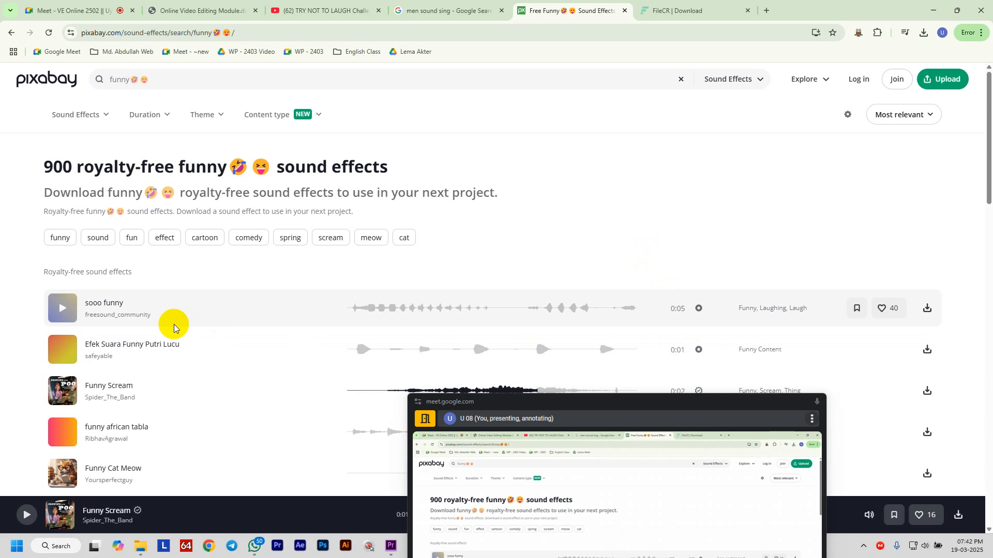
click(169, 308)
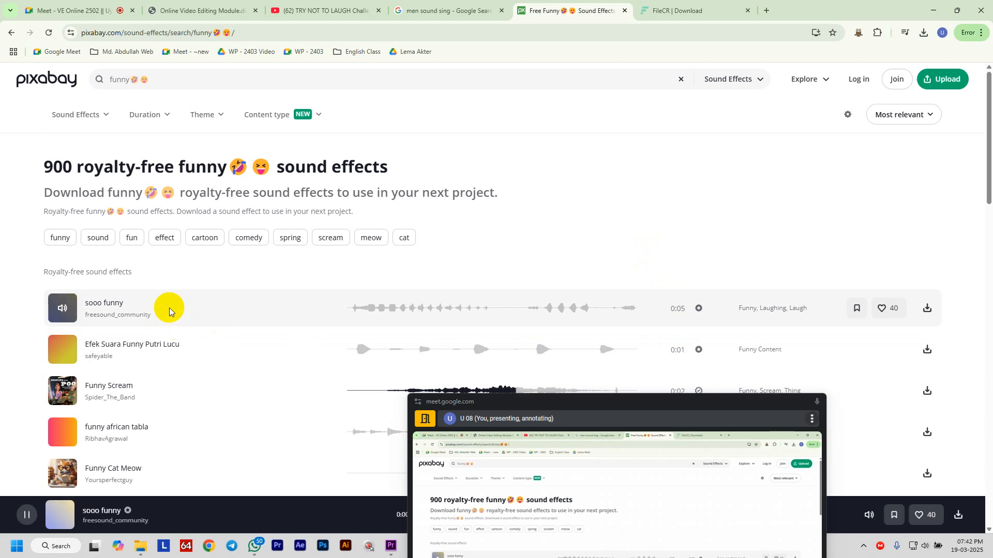
click(61, 310)
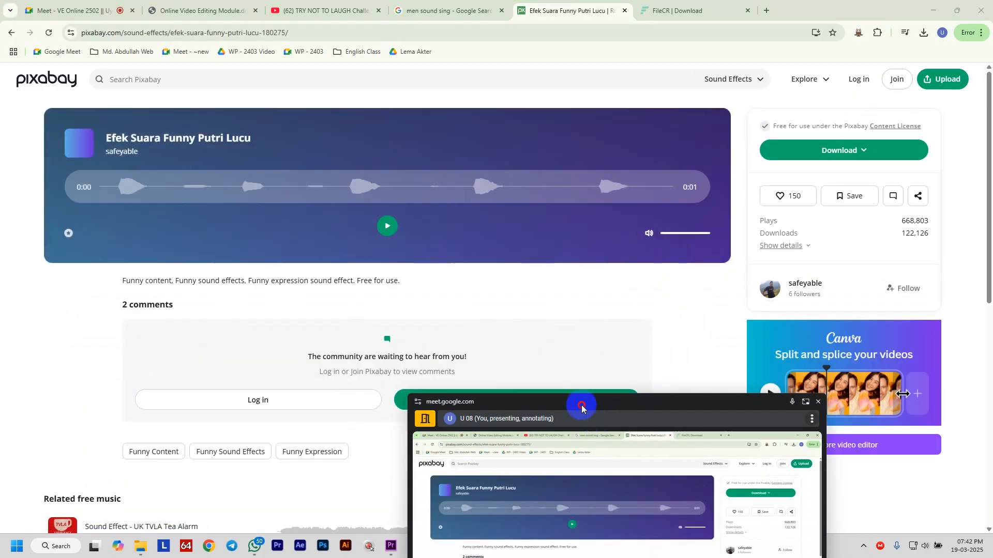
Open the Content License summary from the "Efek Suara Funny Putri Lucu" page, moving the floating Meet window out of the way.
drag(581, 409, 620, 458)
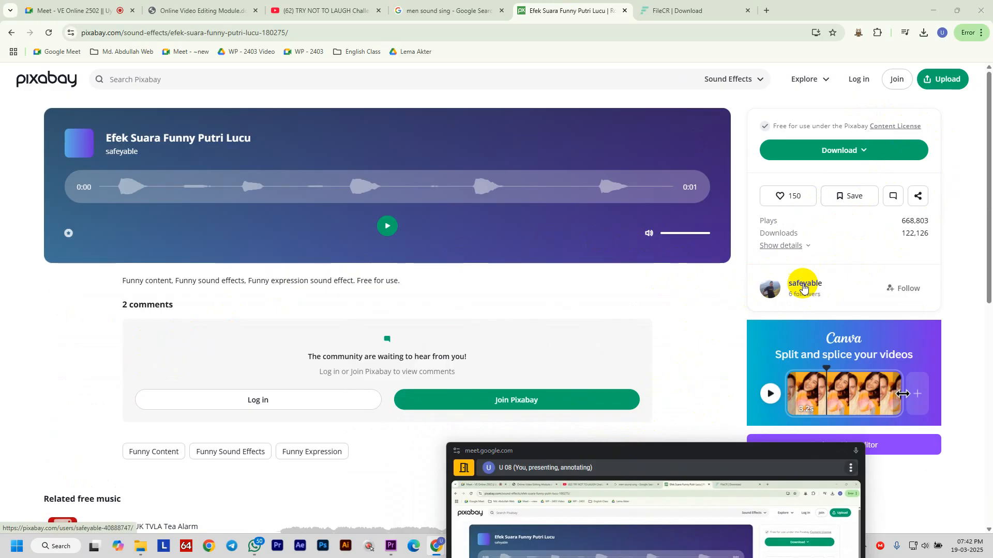
click(910, 127)
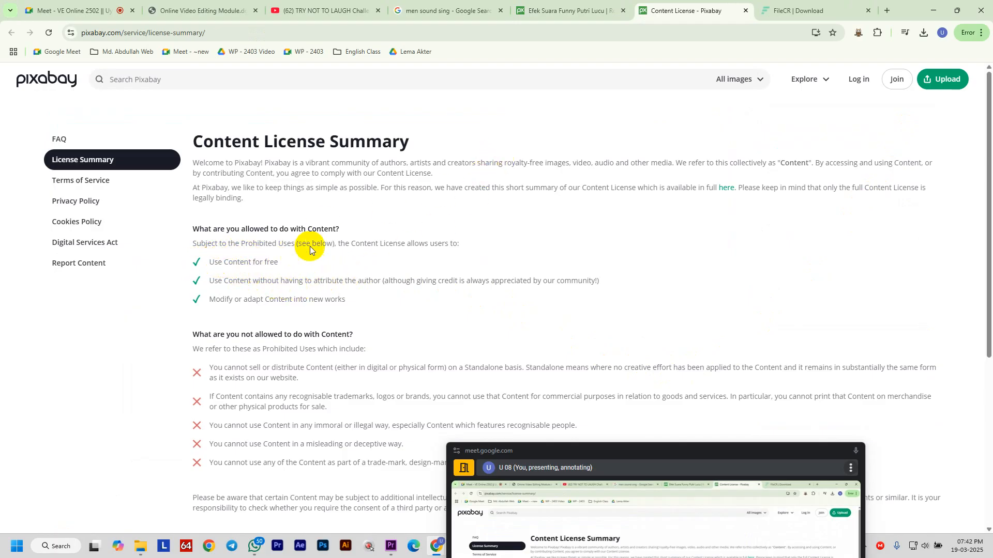
scroll(405, 317, down, 1)
scroll(406, 317, up, 1)
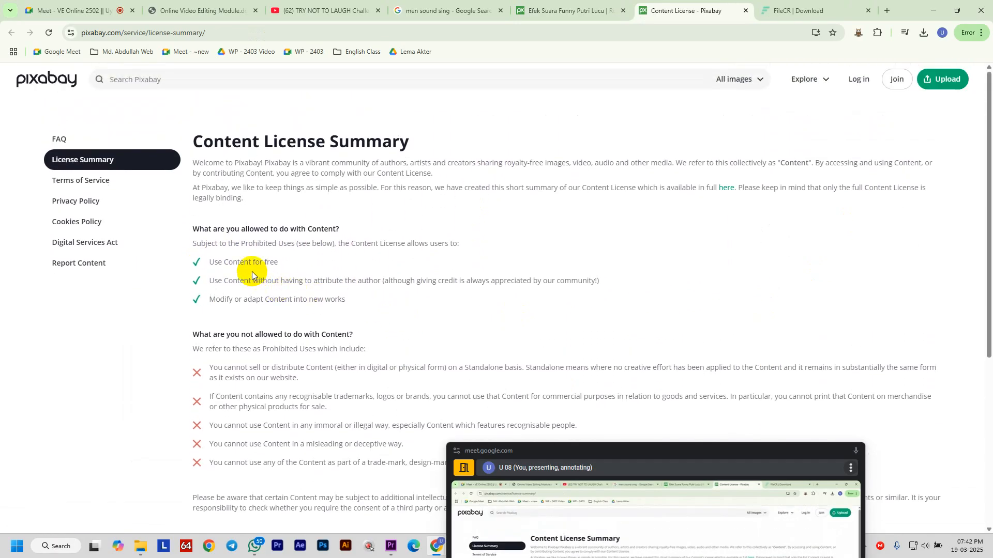
Review the allowed and prohibited uses in Pixabay's Content License Summary, highlighting the key lines in both lists.
drag(215, 265, 284, 261)
drag(207, 281, 478, 297)
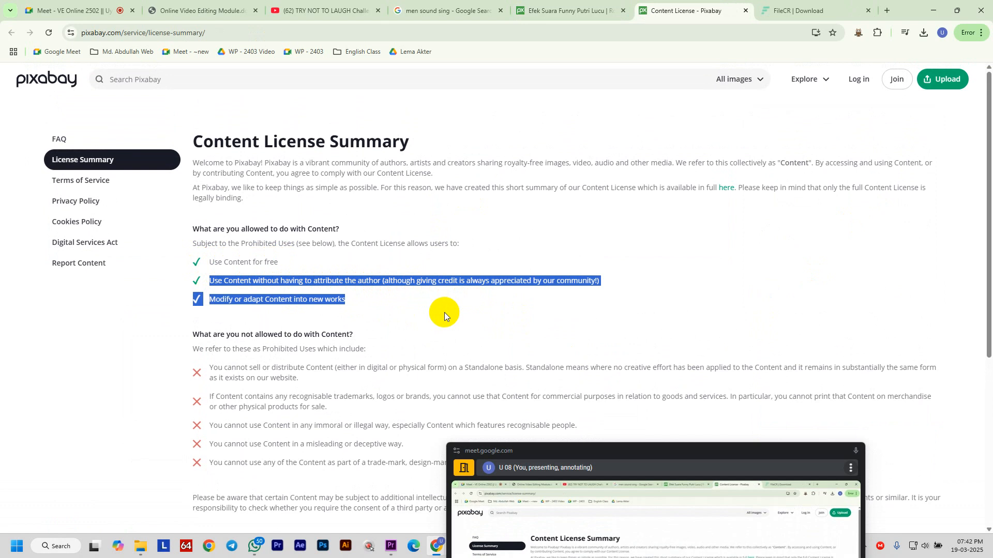
scroll(445, 312, down, 2)
drag(219, 245, 343, 246)
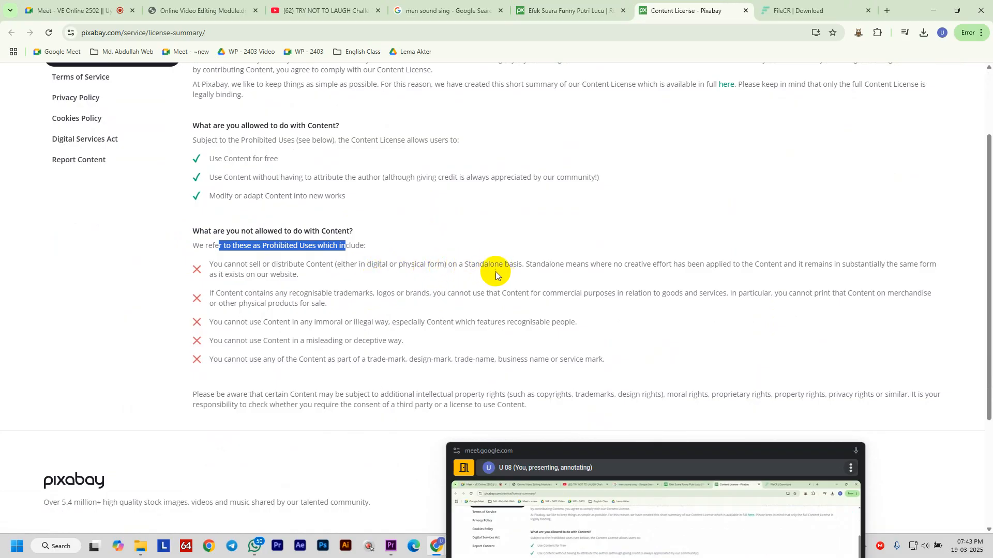
drag(224, 293, 431, 308)
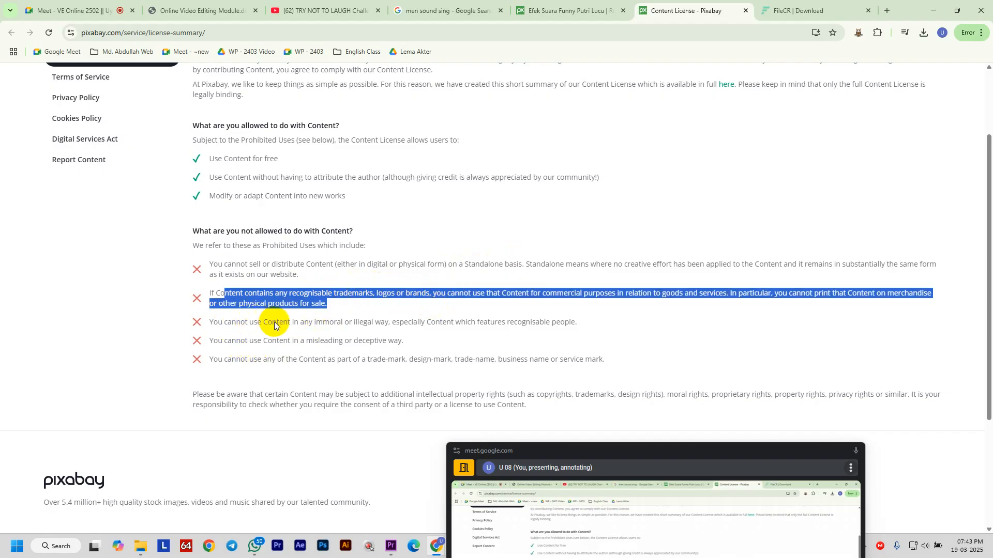
drag(227, 359, 606, 361)
scroll(727, 340, down, 3)
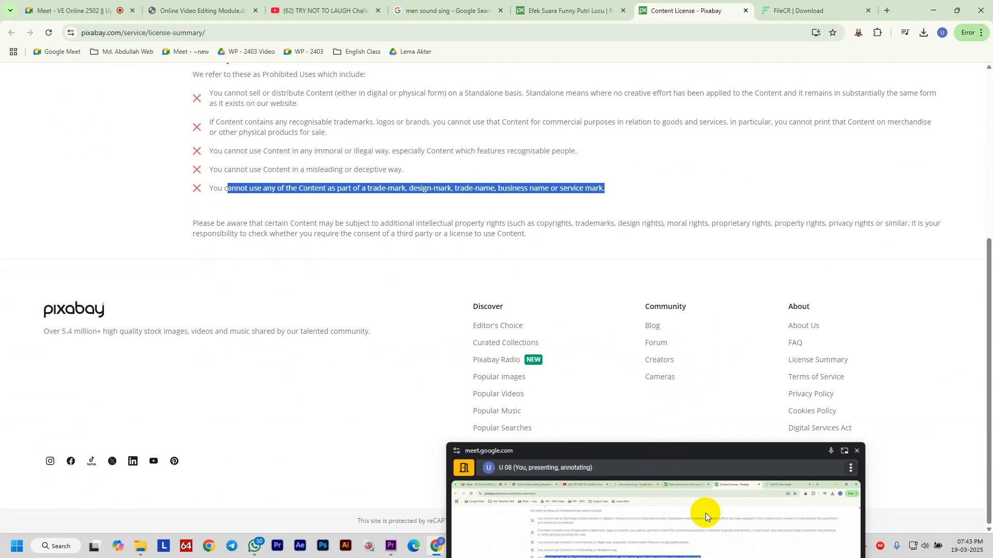
scroll(468, 210, up, 5)
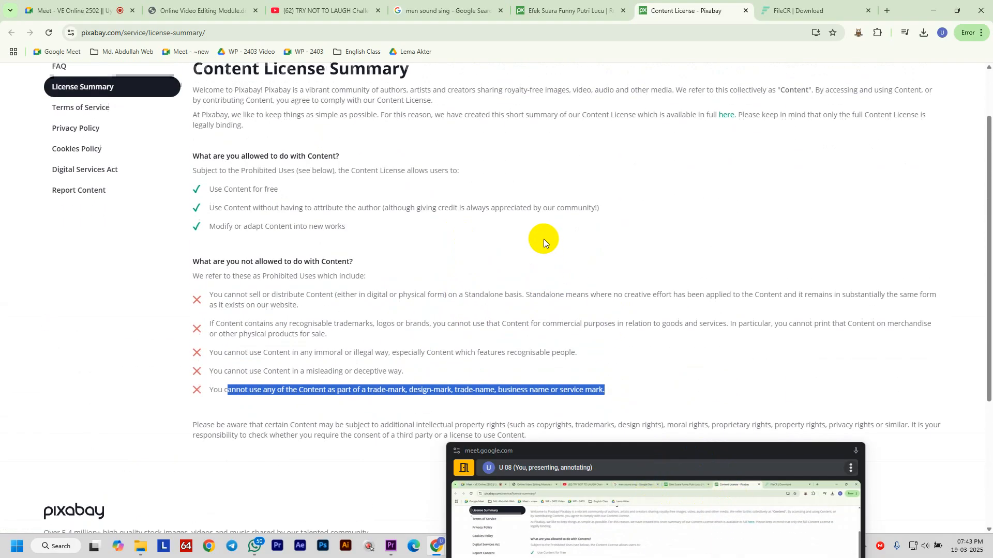
Return to the Google Meet call tab and allow participants to share their screens in the host controls.
drag(597, 458, 476, 194)
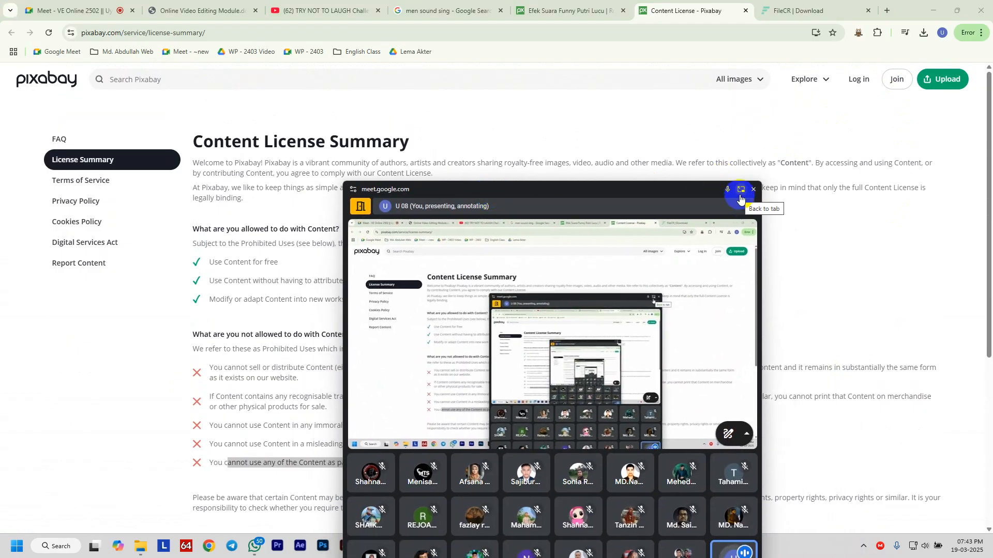
click(740, 200)
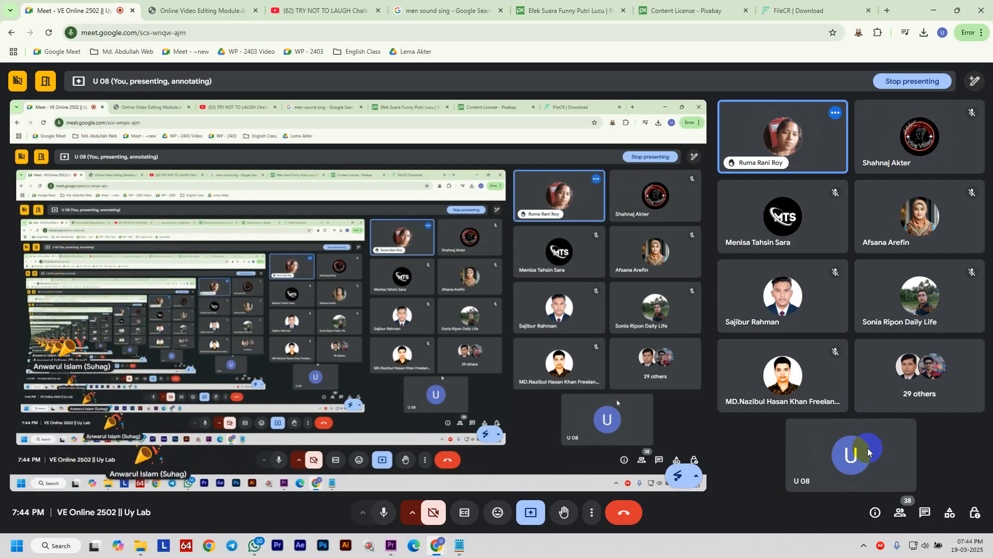
click(974, 513)
scroll(952, 384, down, 2)
click(956, 291)
click(968, 91)
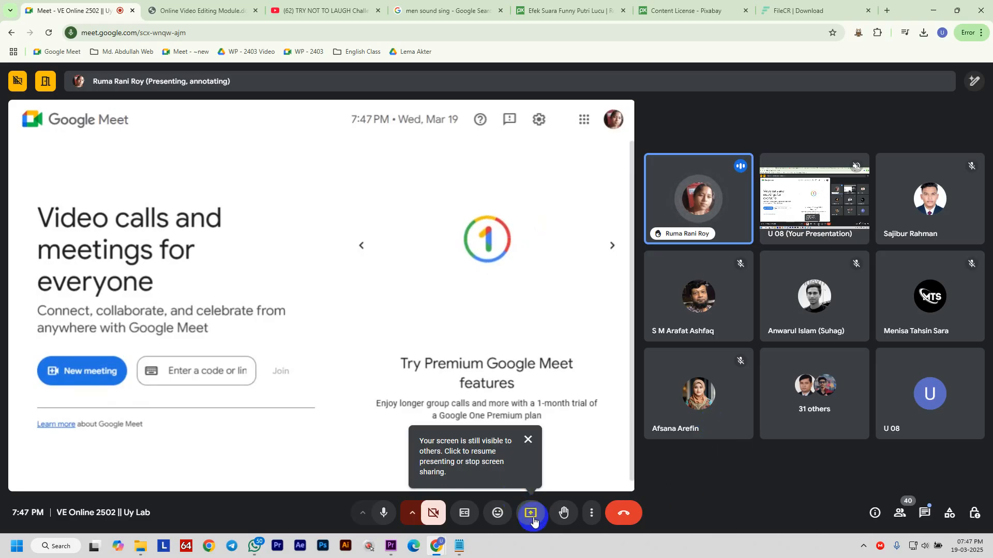
Stop presenting the own screen in the Meet call, and check and close the list of people in the meeting.
click(531, 513)
click(559, 455)
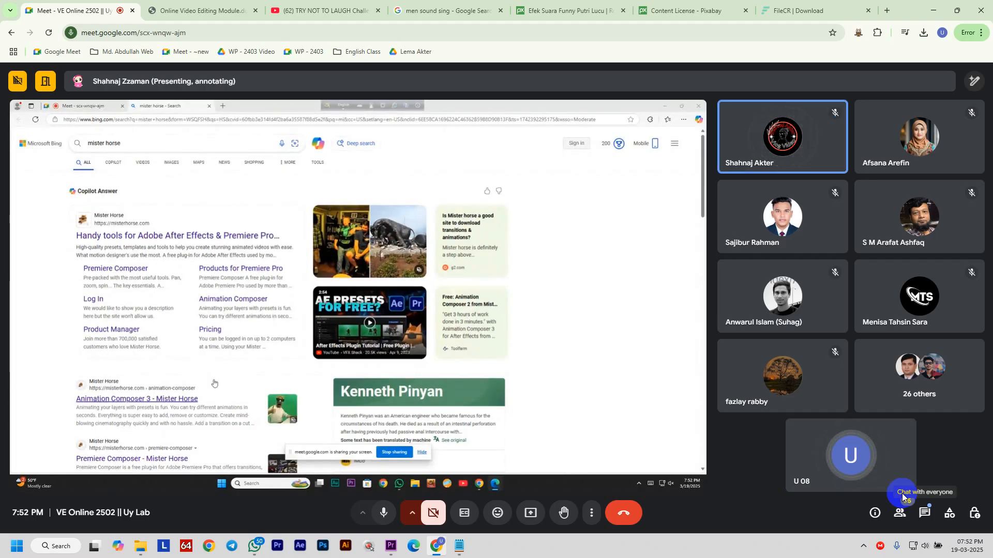
click(967, 363)
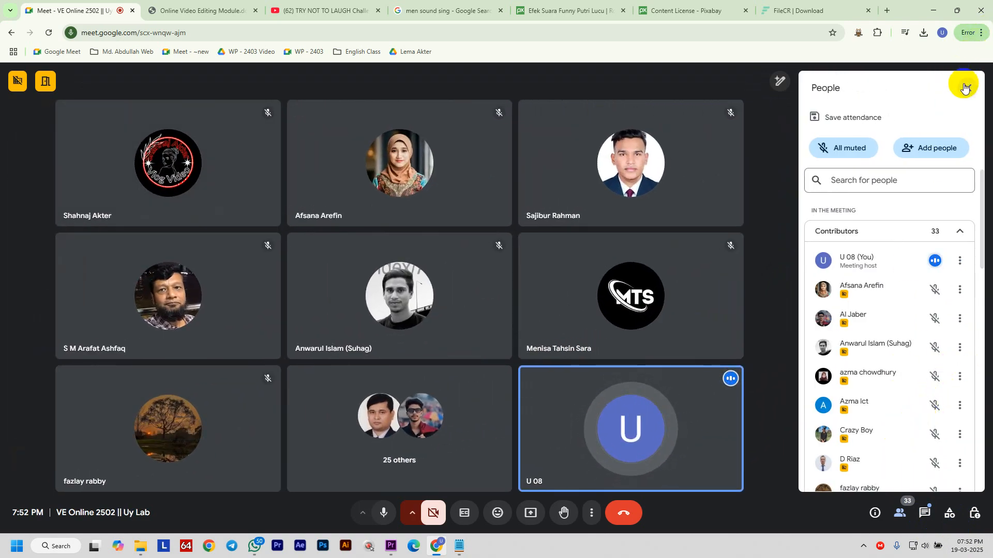
click(966, 87)
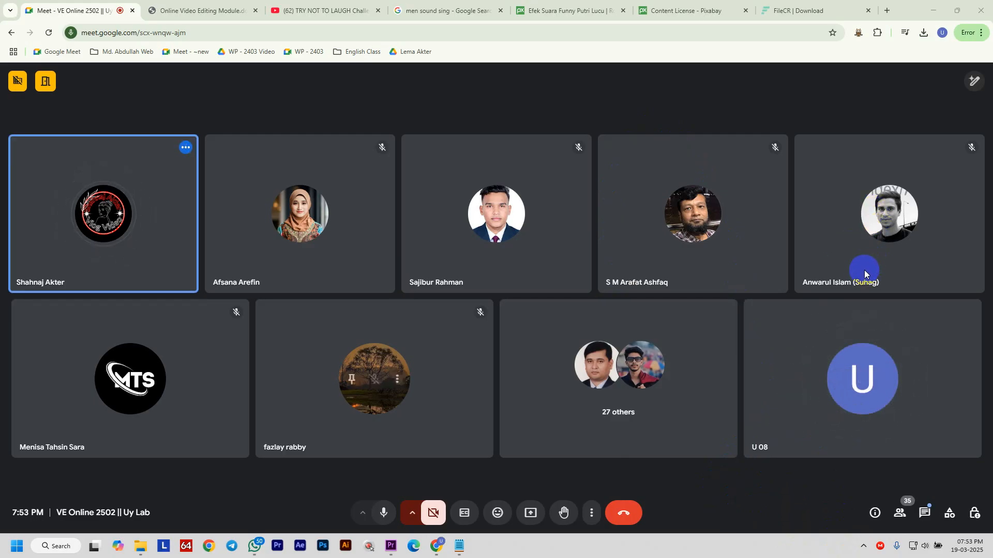
mouse_move(836, 328)
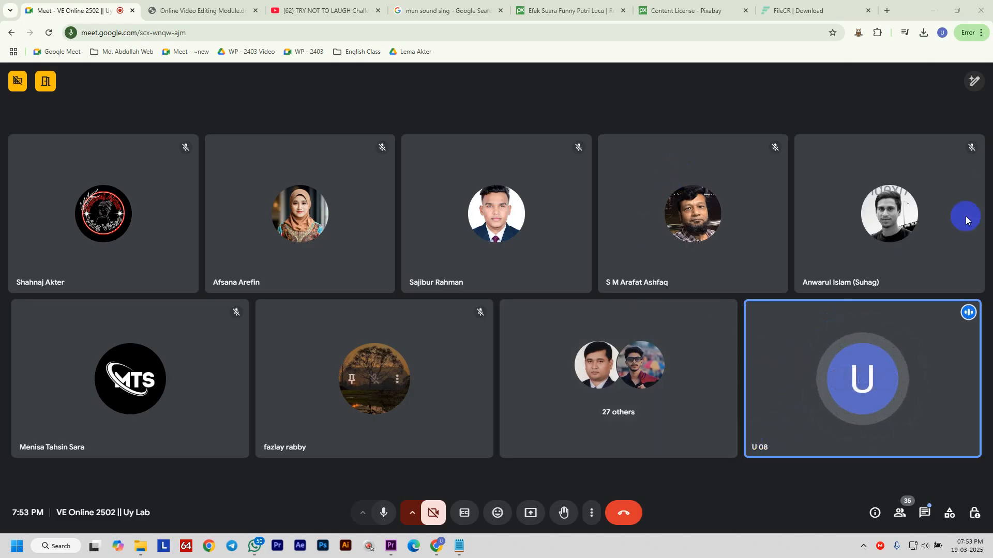
mouse_move(848, 398)
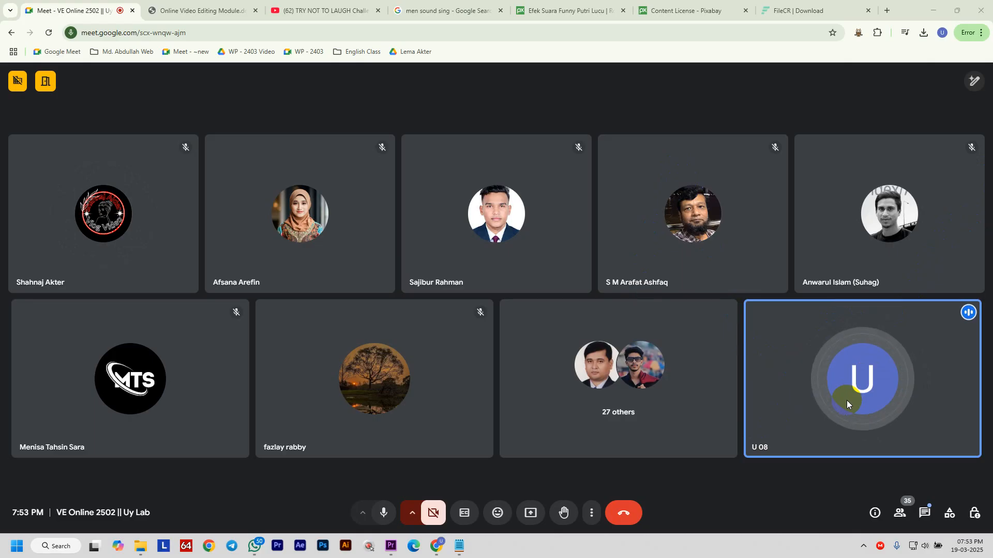
mouse_move(960, 456)
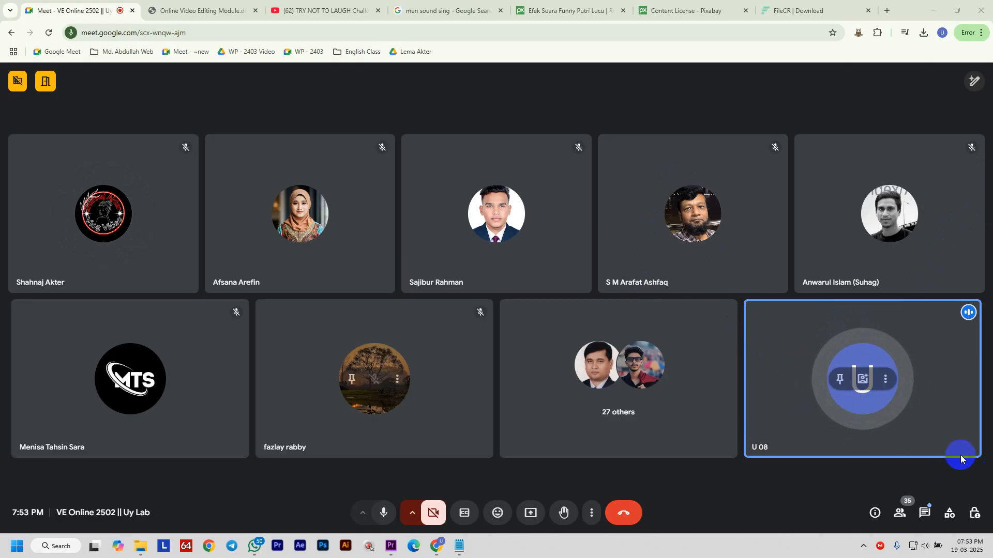